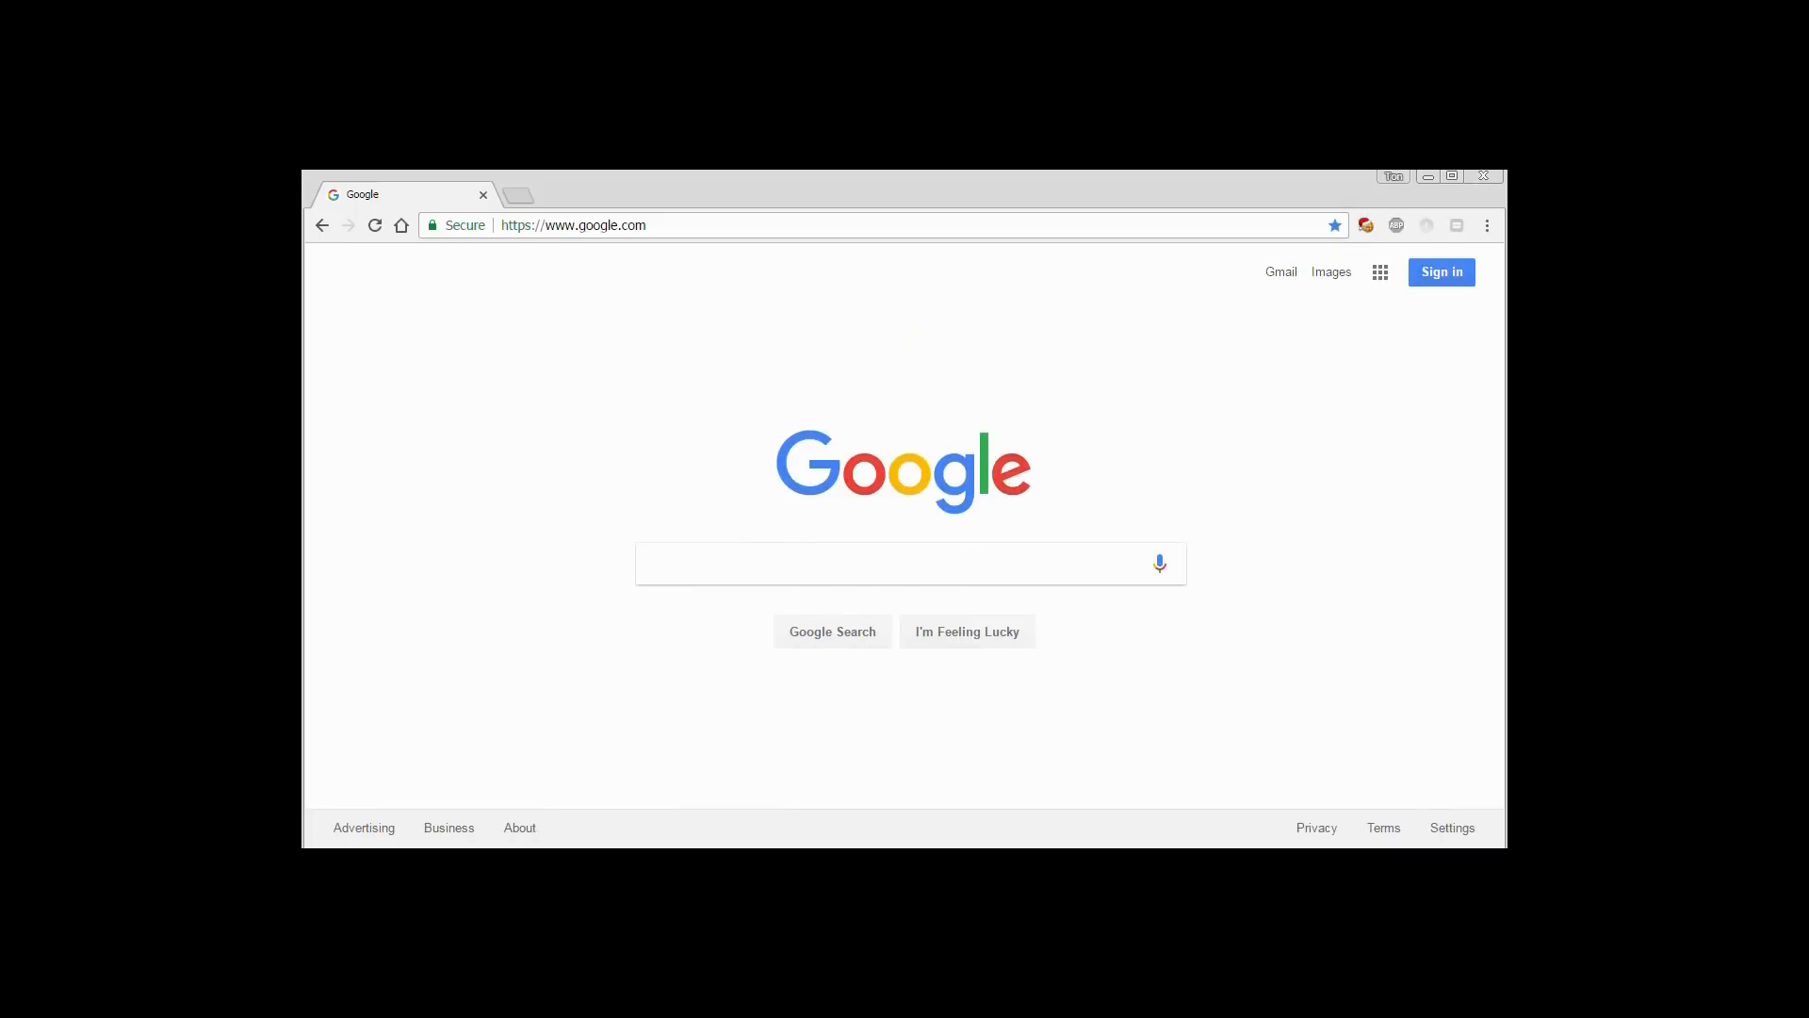
Examine Google's autocomplete suggestions for "how to fix a" followed by each letter from a to e
left_click(1087, 569)
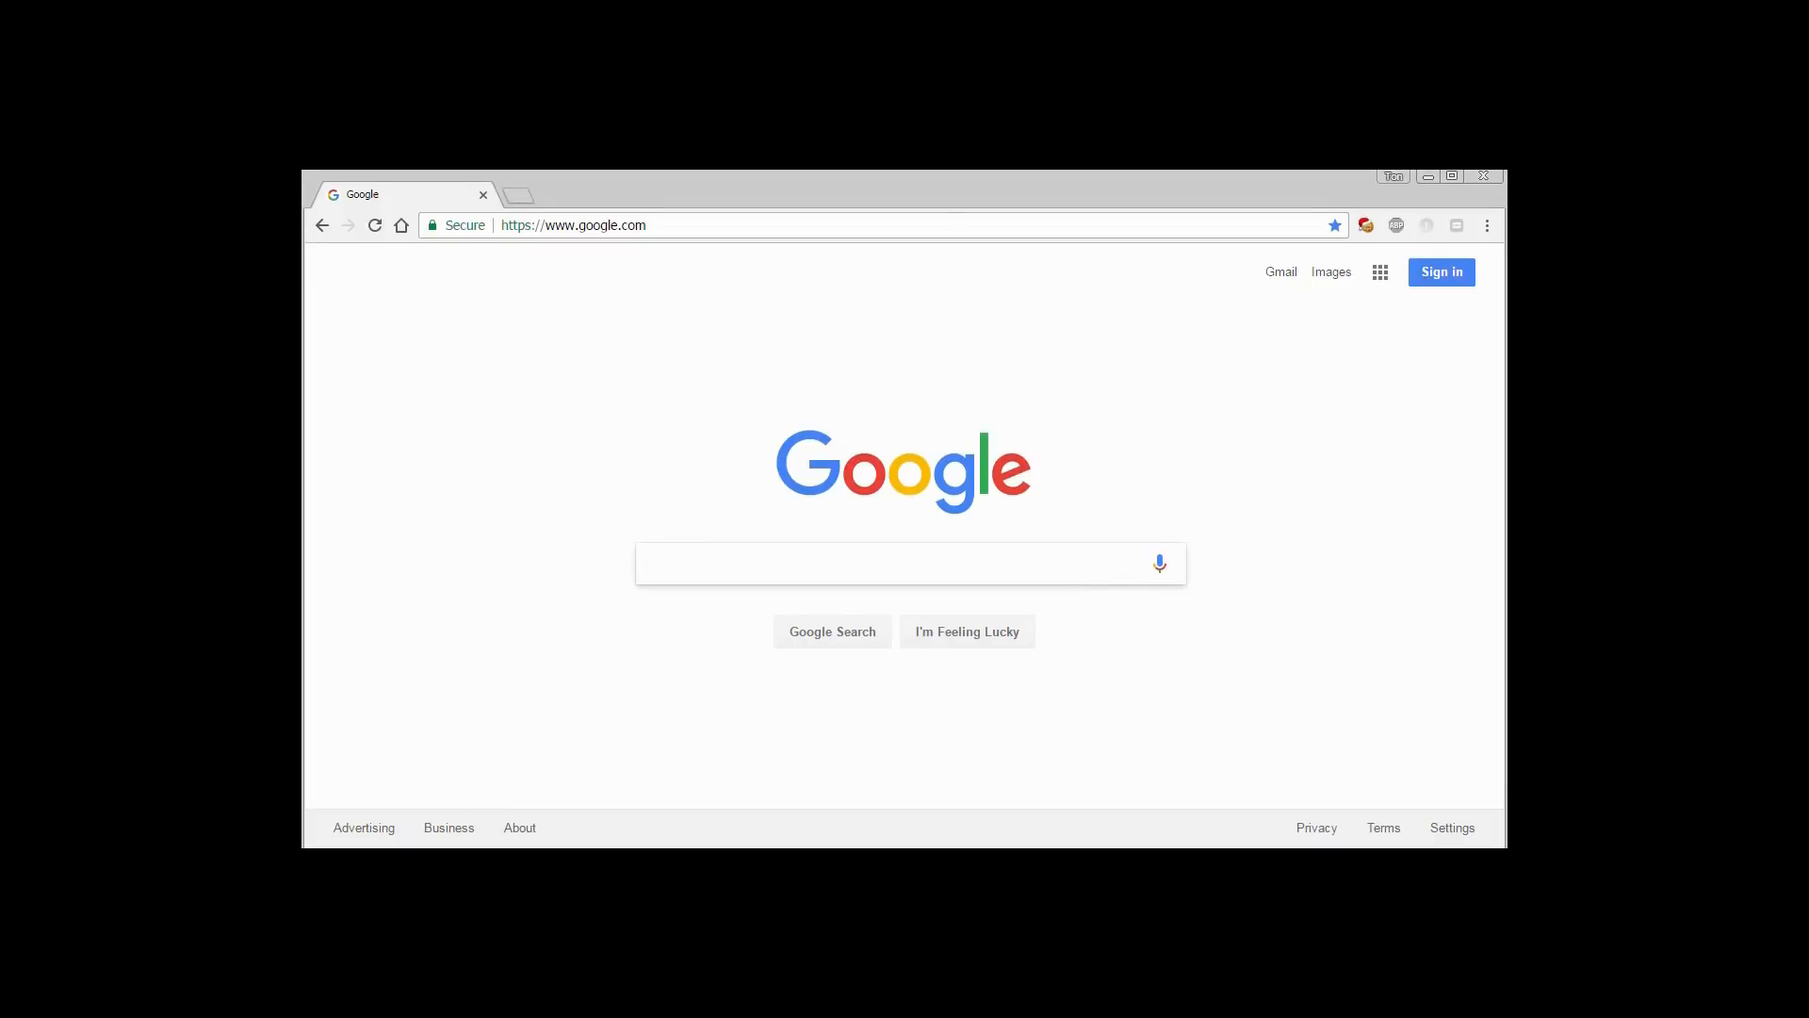
type("how to fix a")
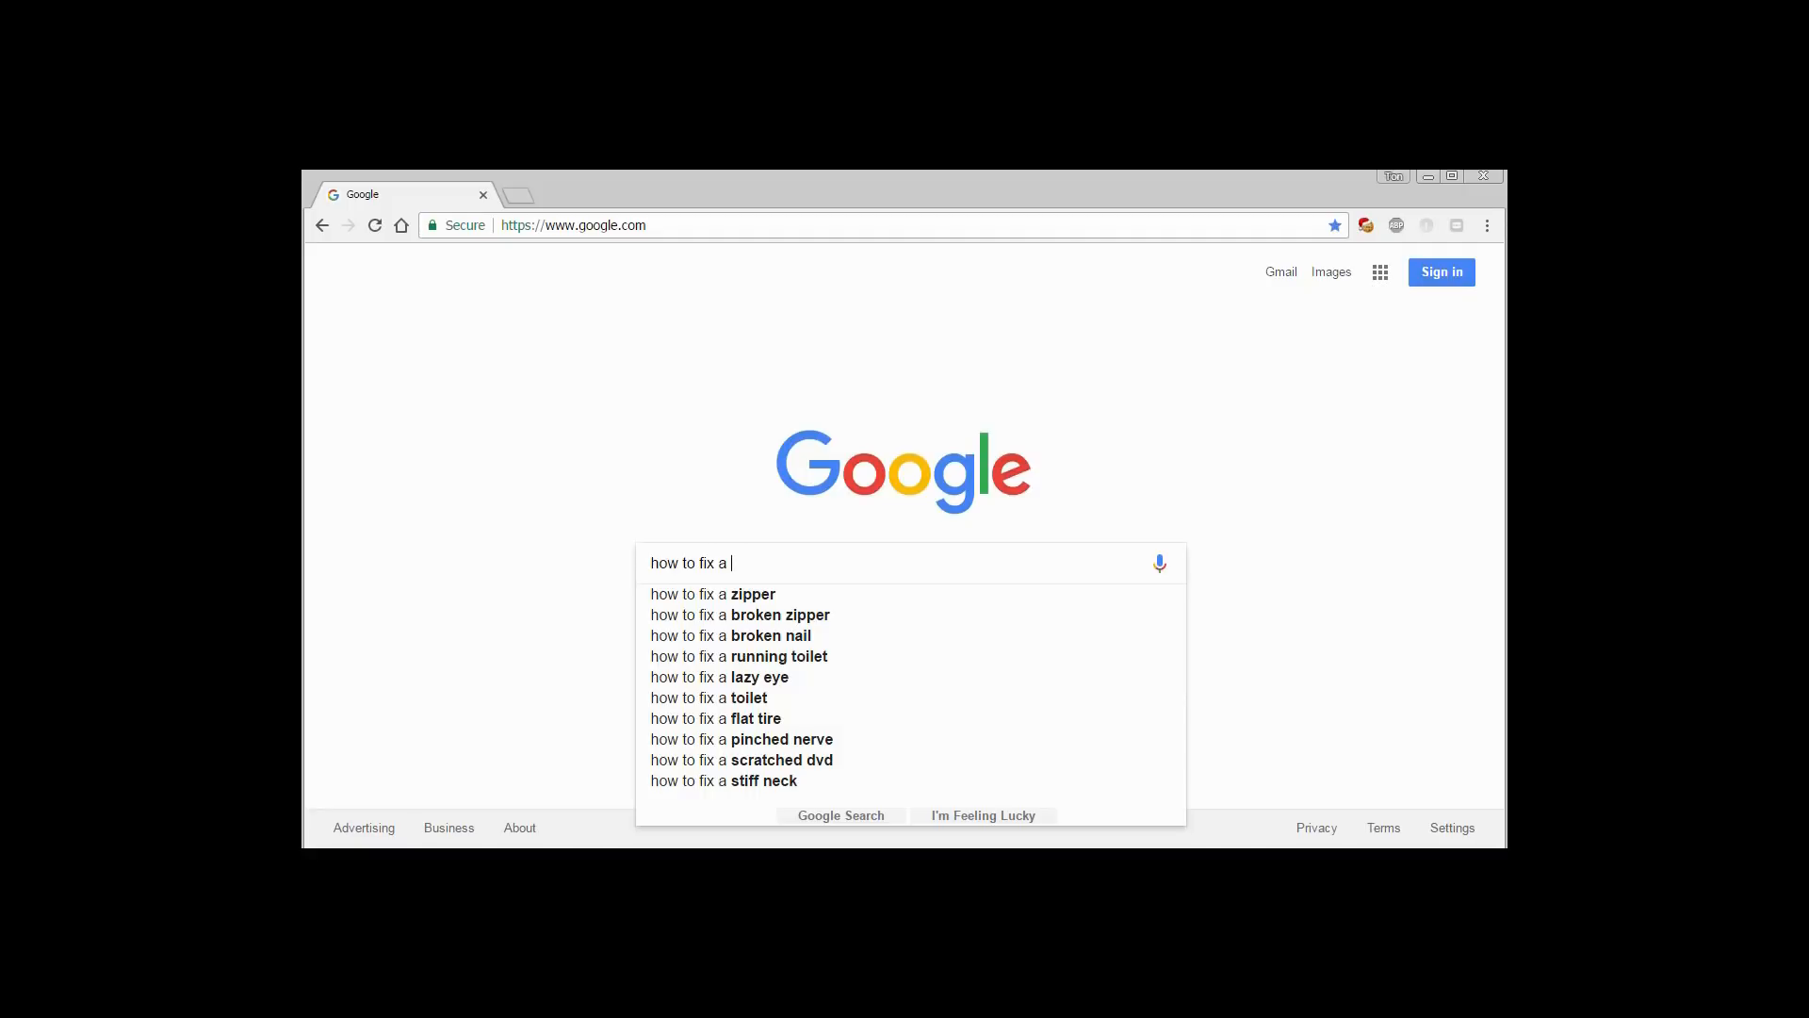
type("a")
key("BackSpace")
type("b")
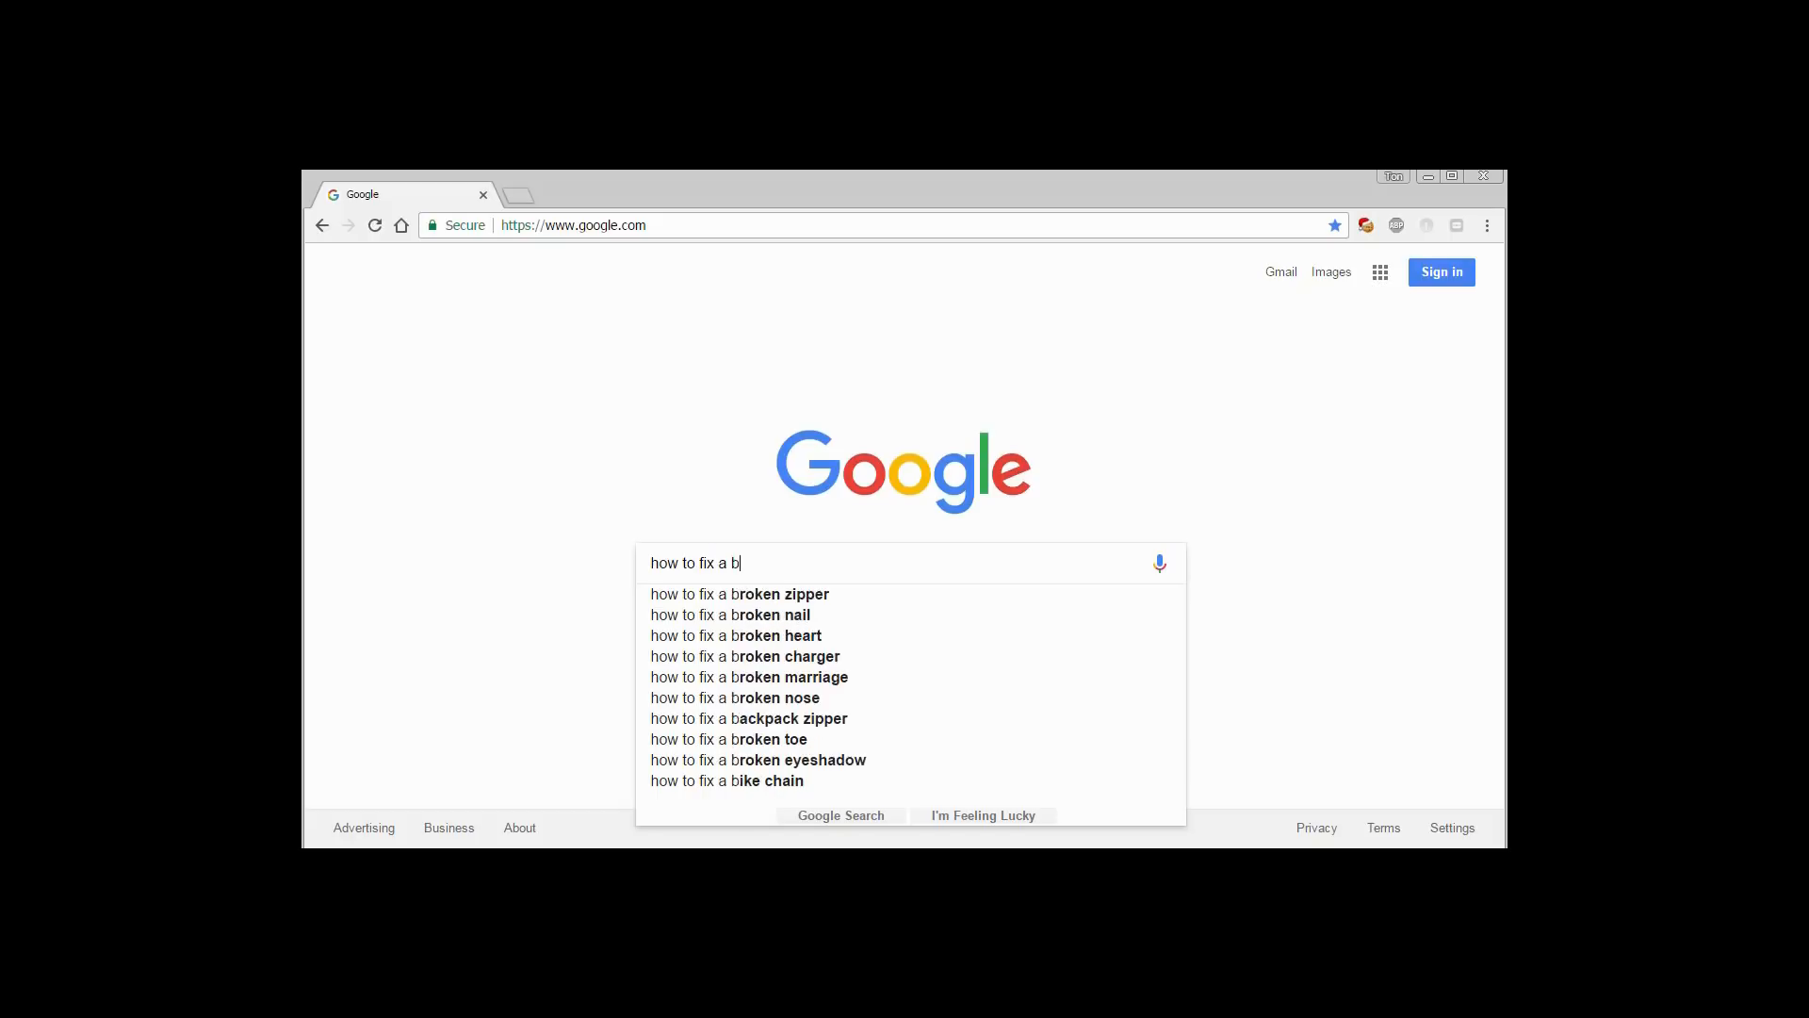
key("BackSpace")
type("c")
key("BackSpace")
type("d")
key("BackSpace")
type("e")
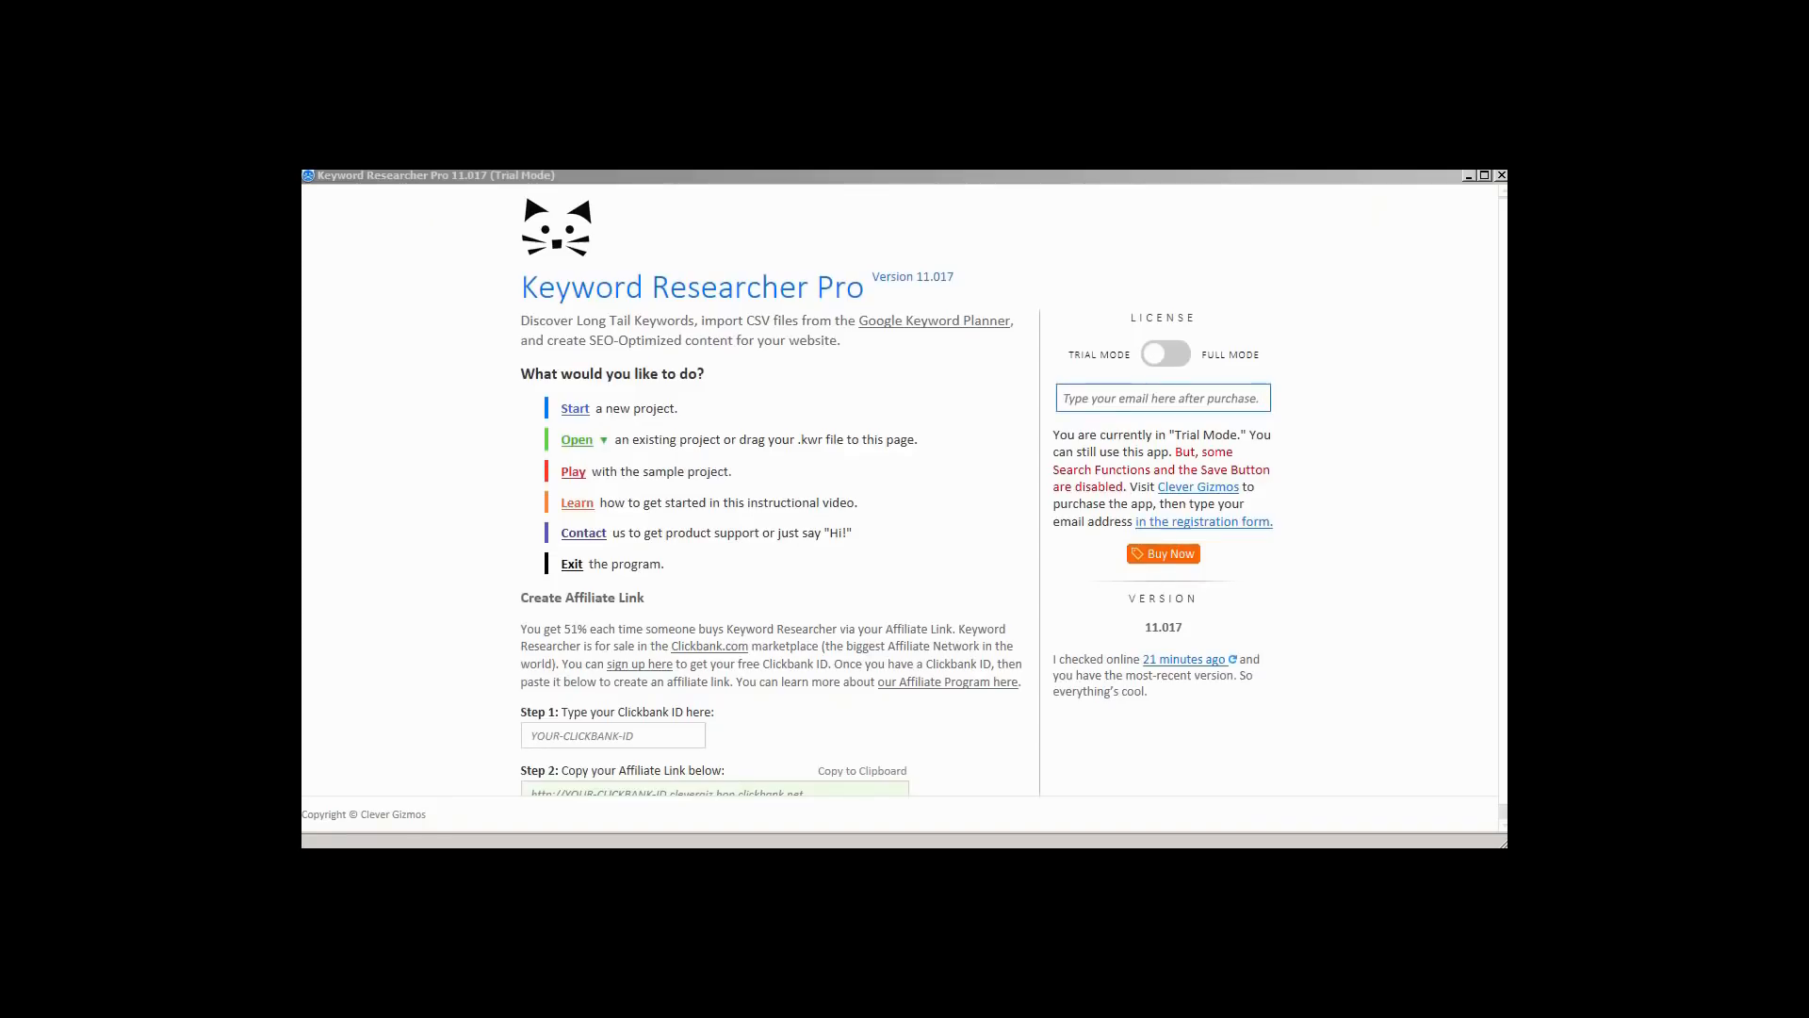
Switch to Keyword Researcher Pro, start a new project, and run a Google keyword search for "How to fix a *"
type("Type your email here after purcha")
left_click(574, 410)
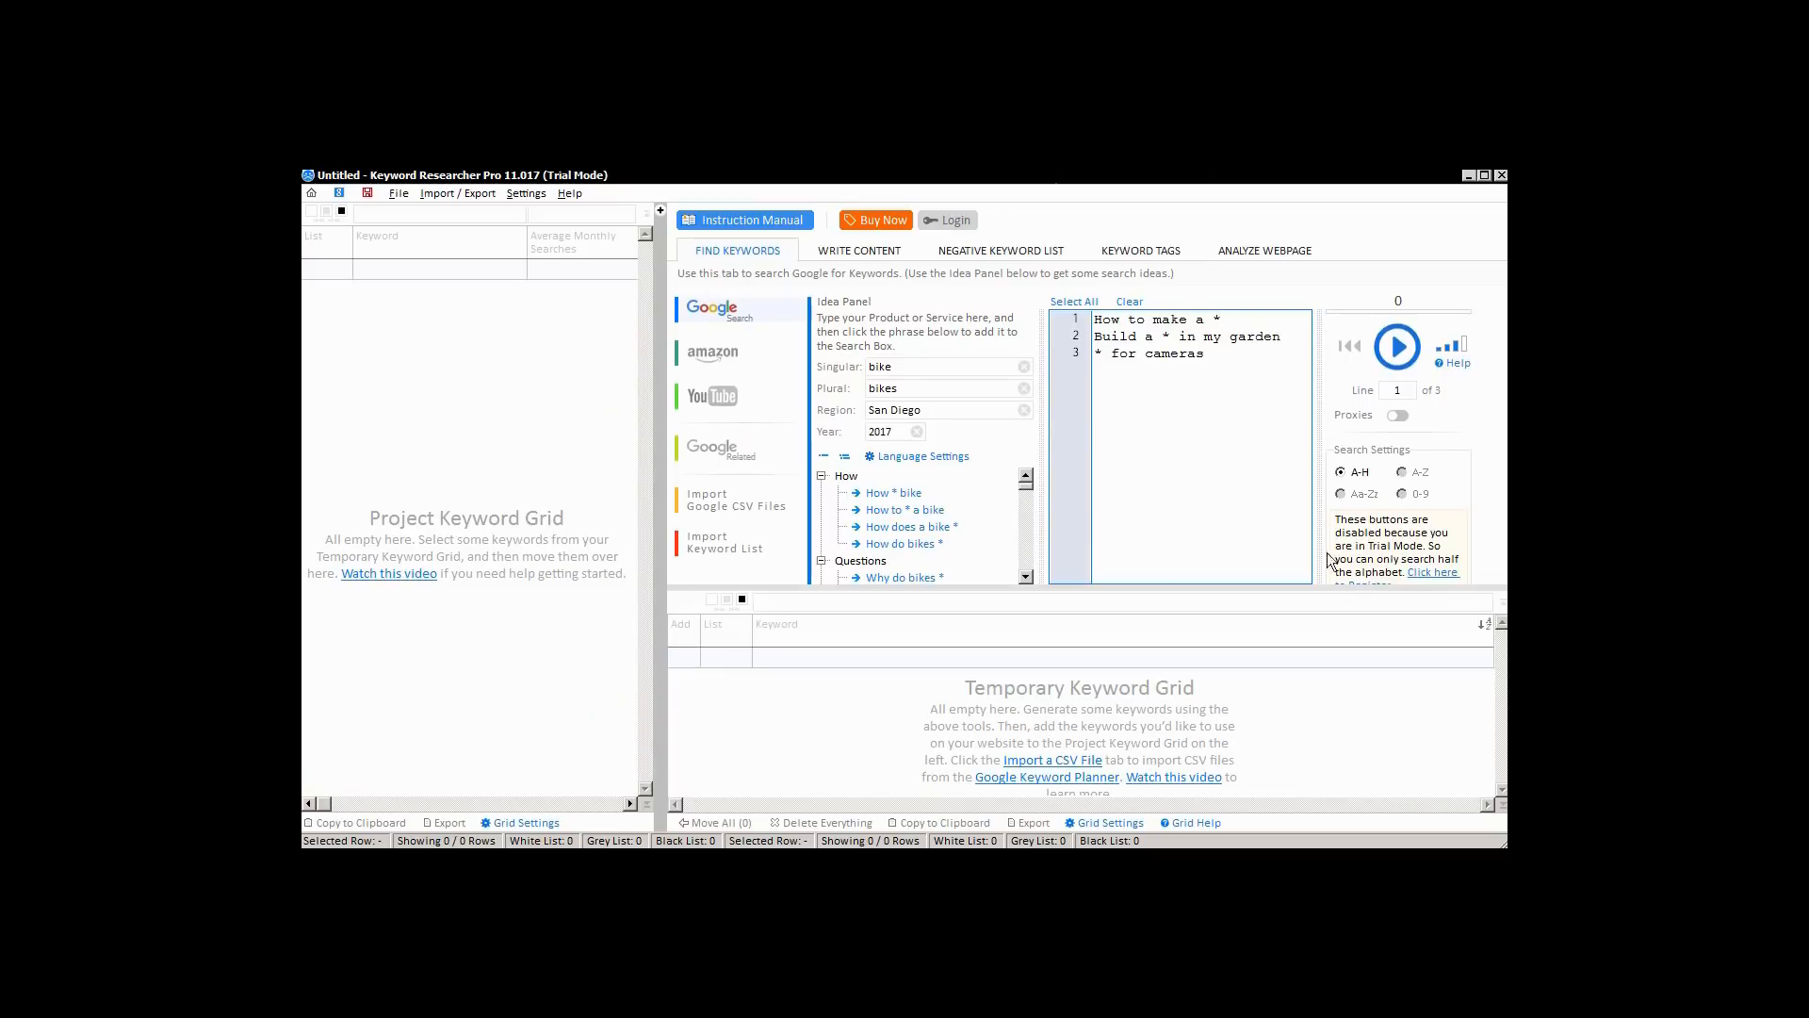
left_click_drag(1253, 405, 1157, 313)
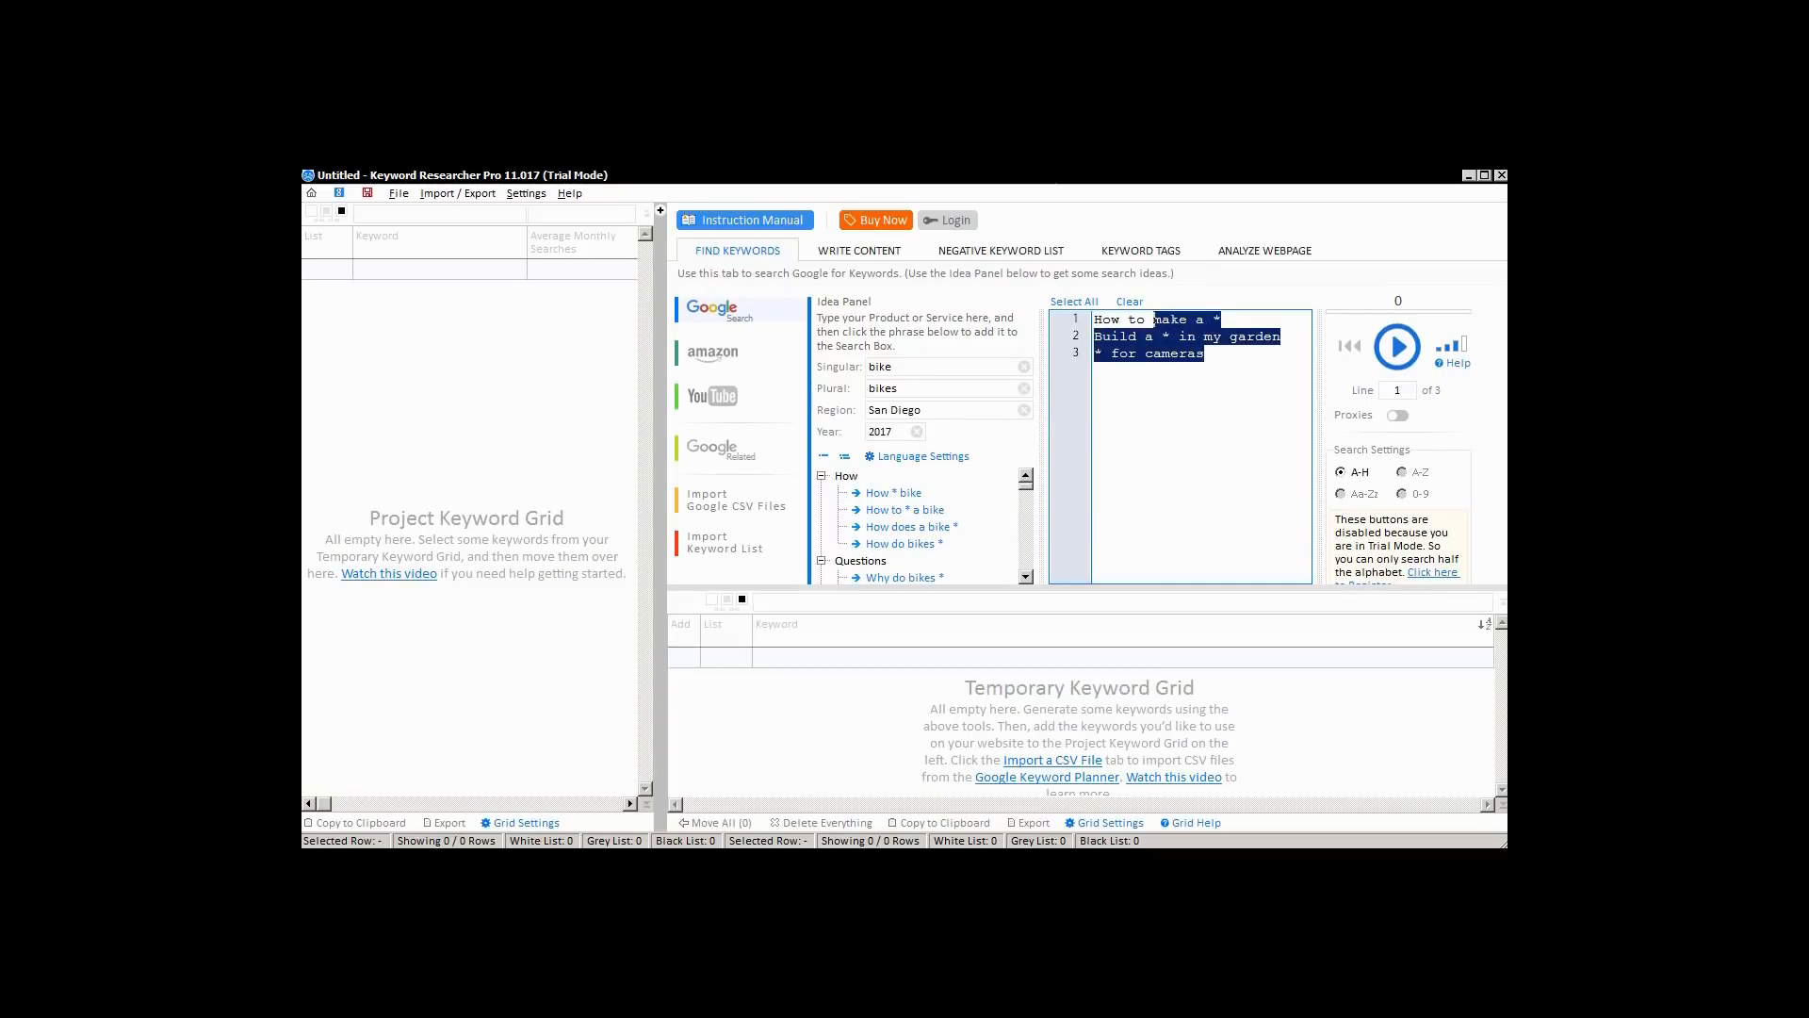
type("fix a")
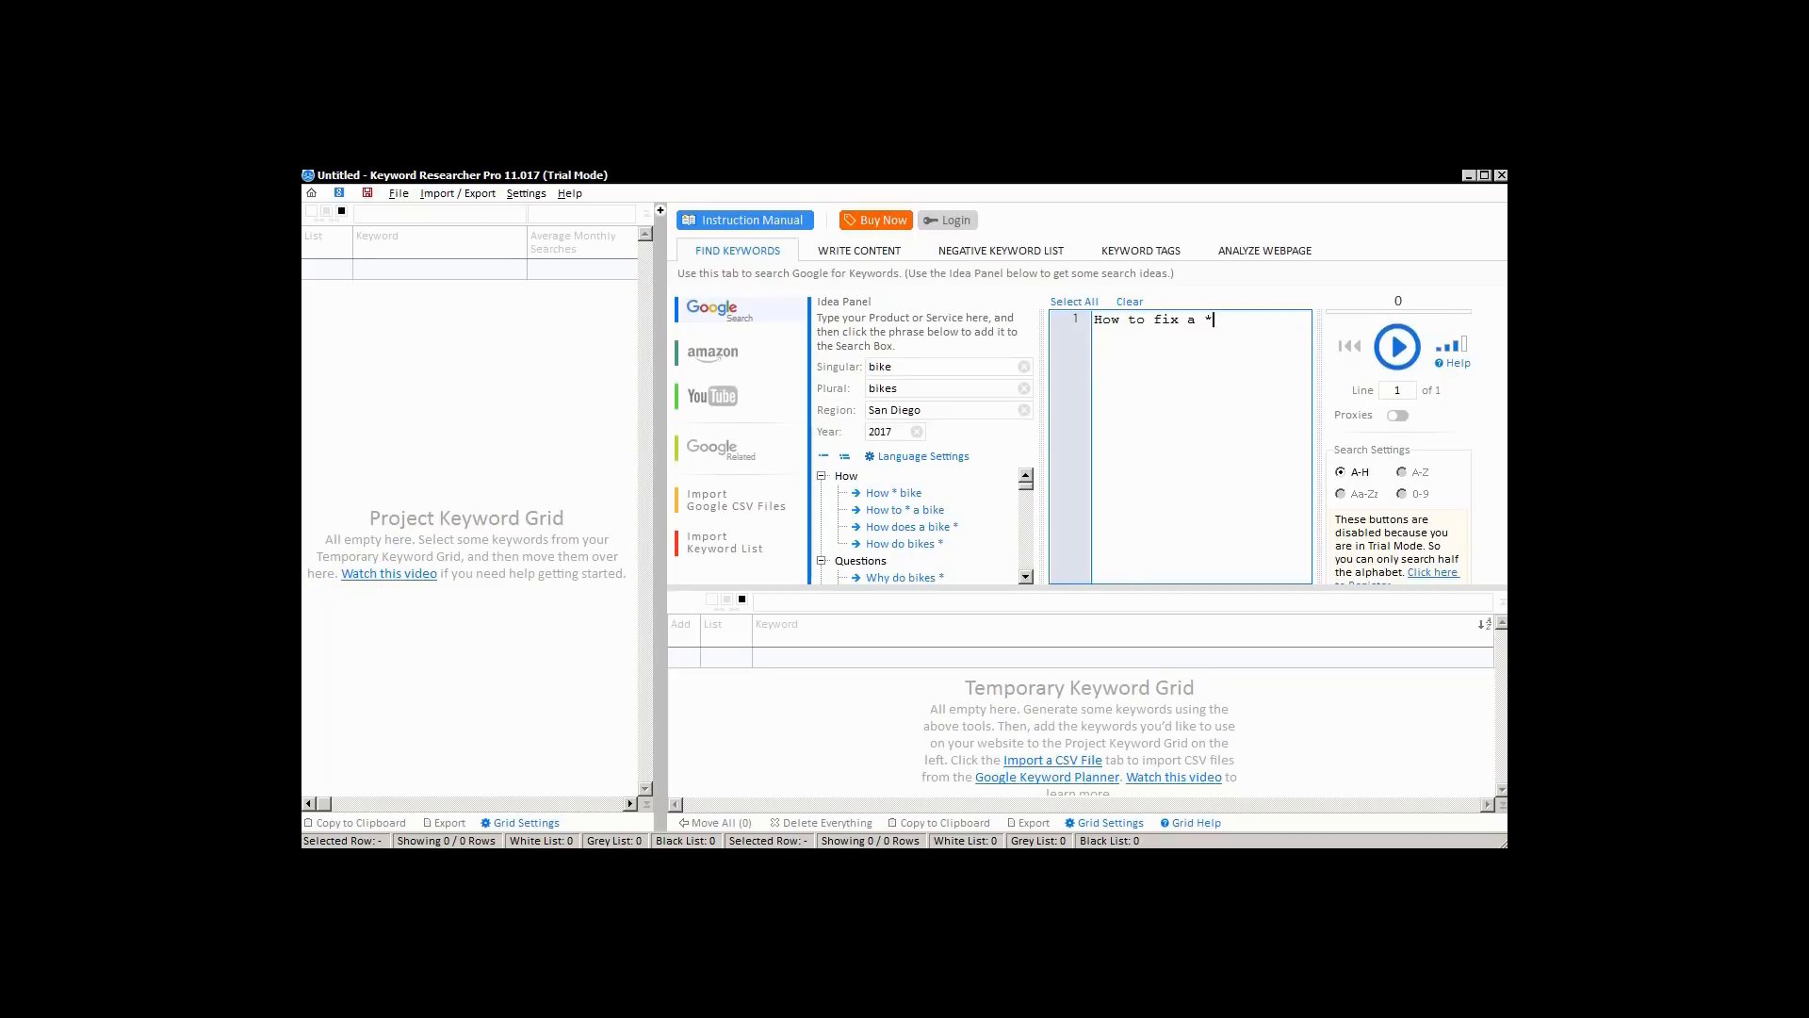
left_click(1397, 346)
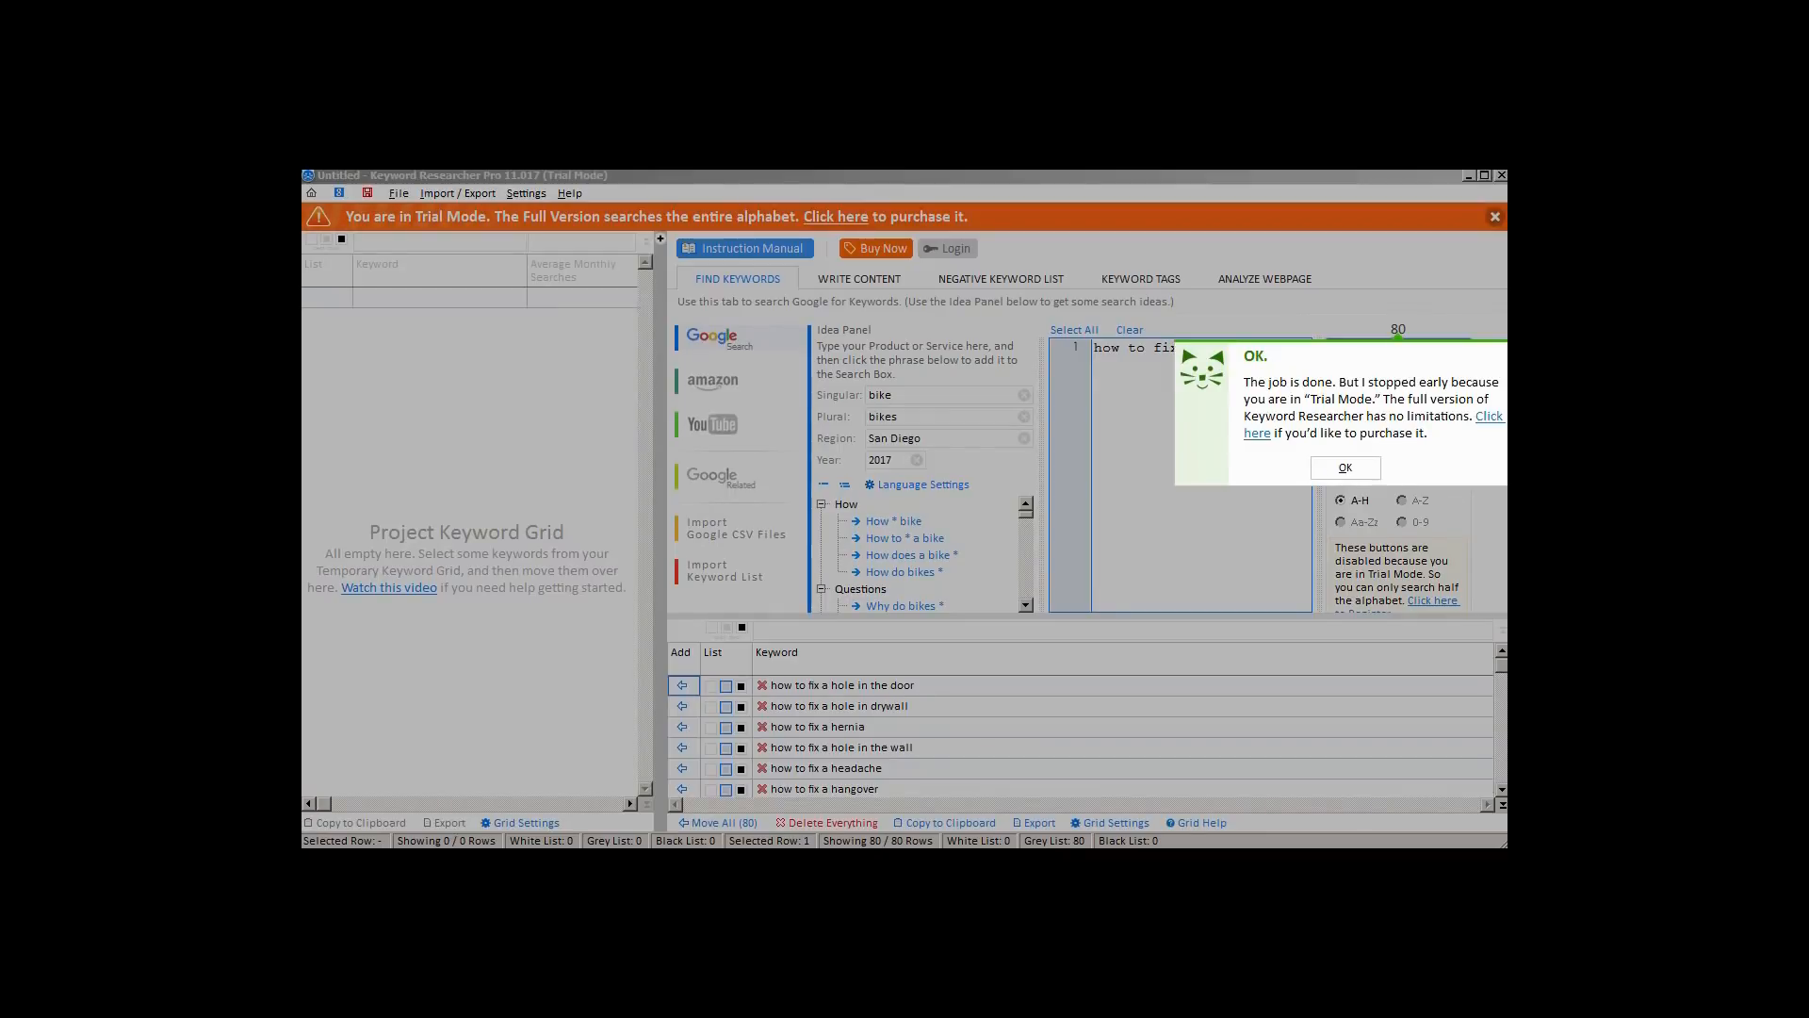
left_click(1343, 468)
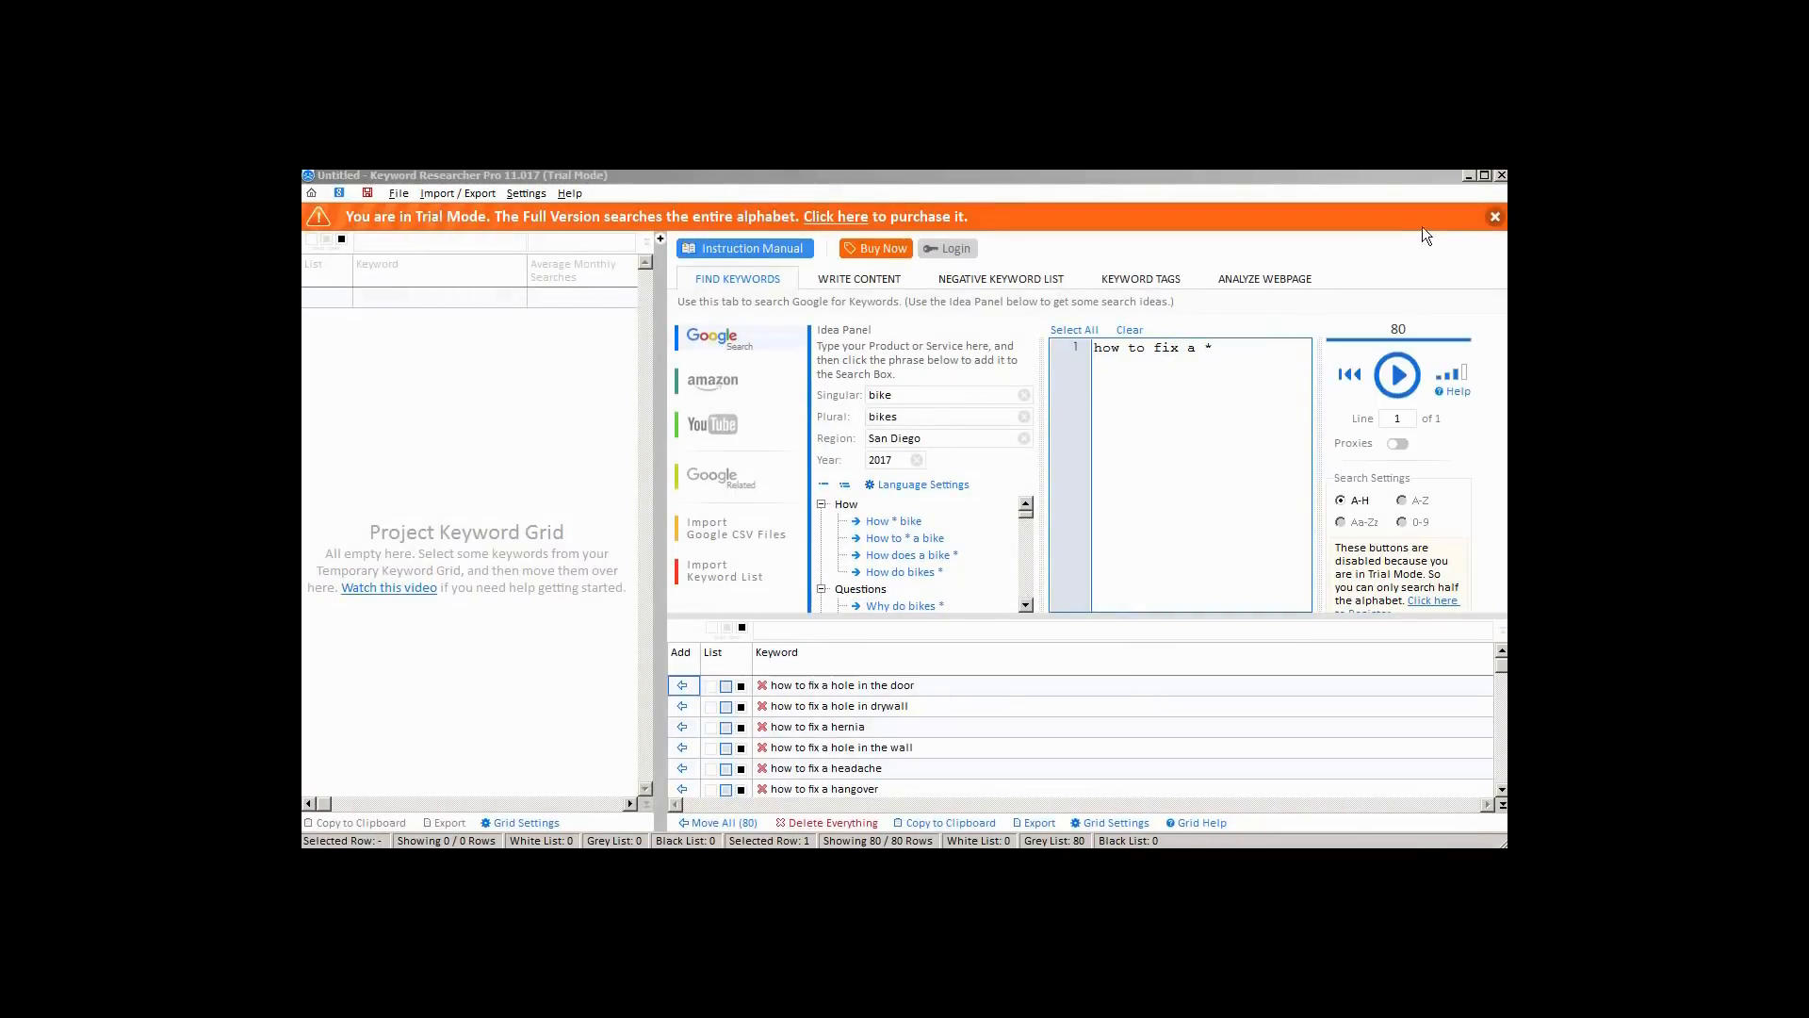
left_click(1496, 216)
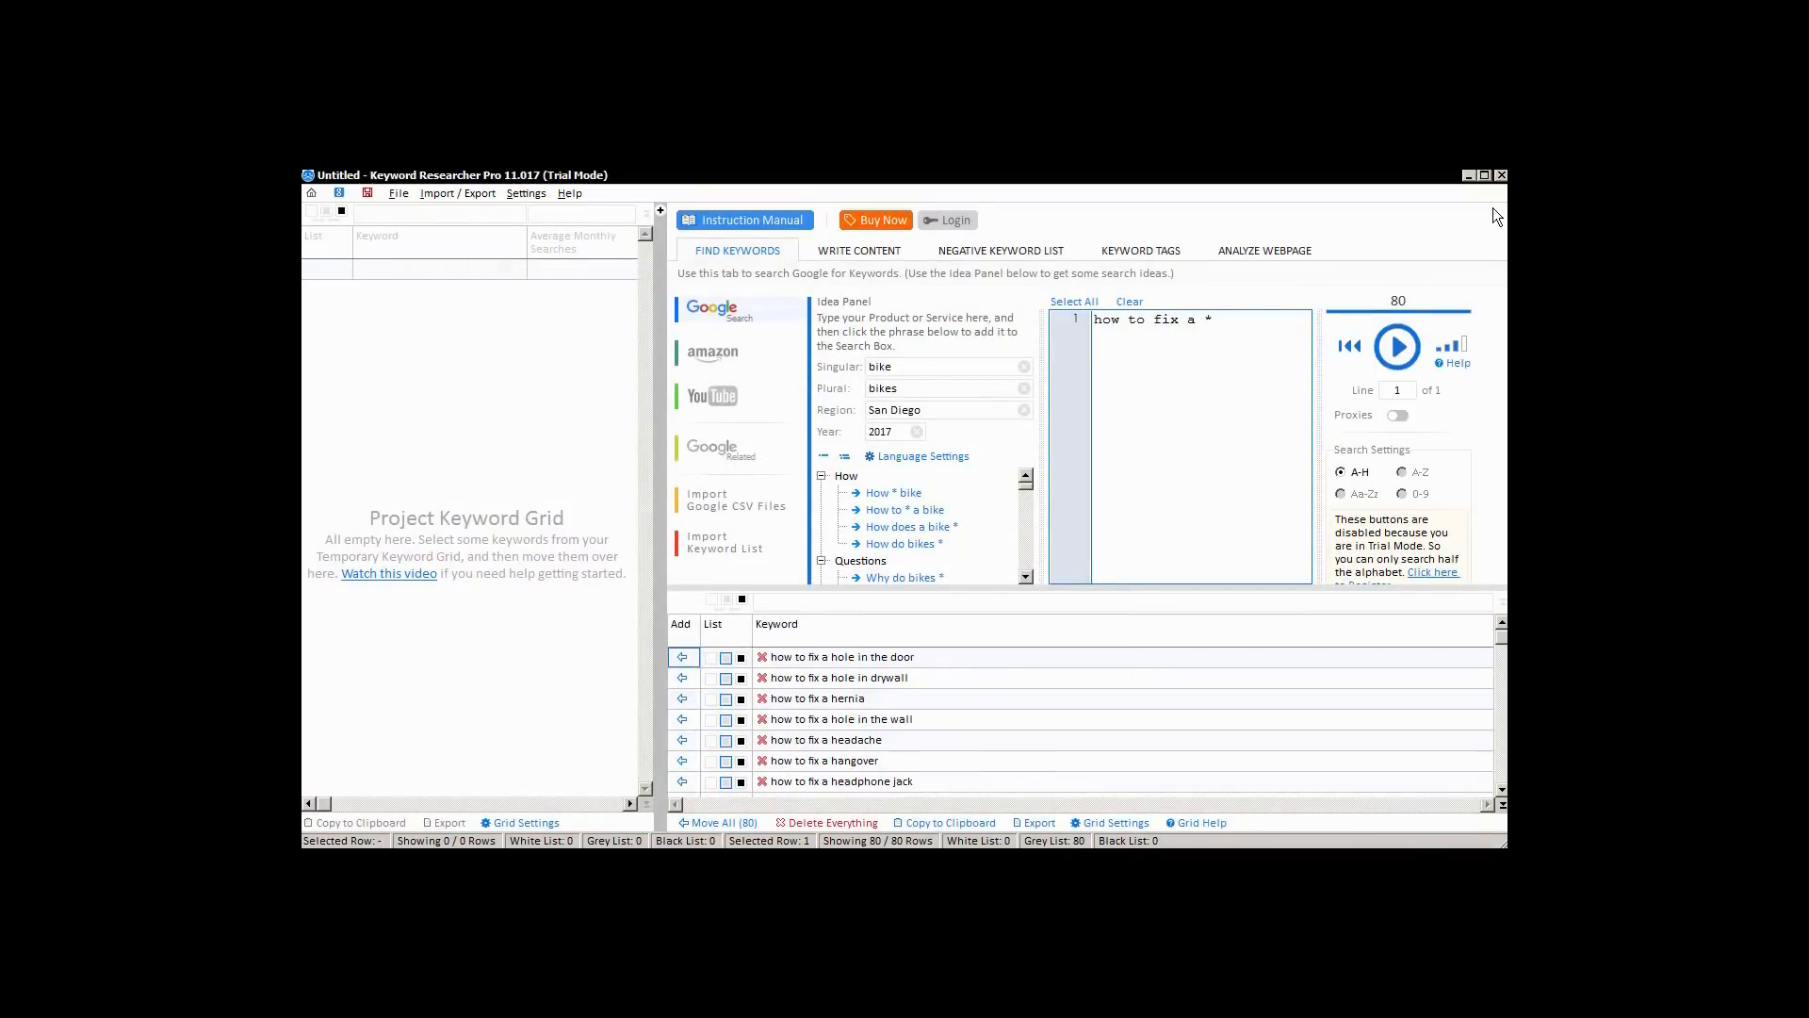
Register the full version of Keyword Researcher with the purchaser's e-mail address
left_click(957, 220)
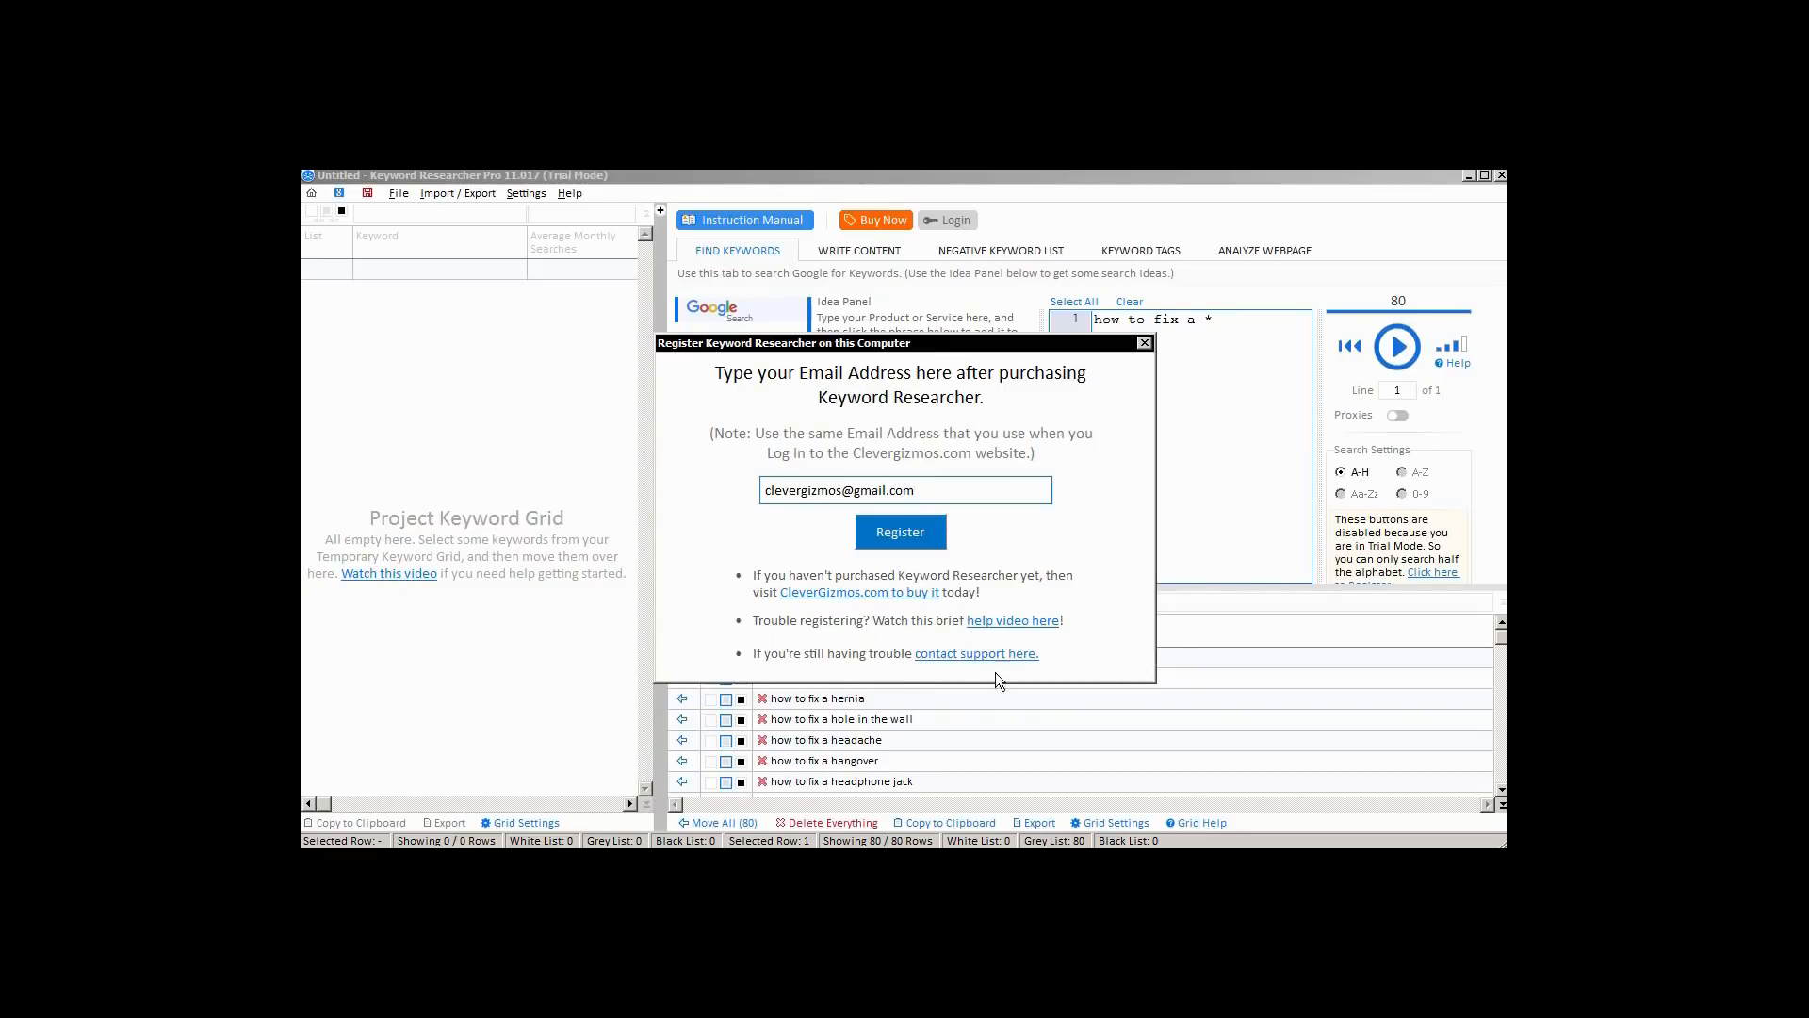
left_click(907, 546)
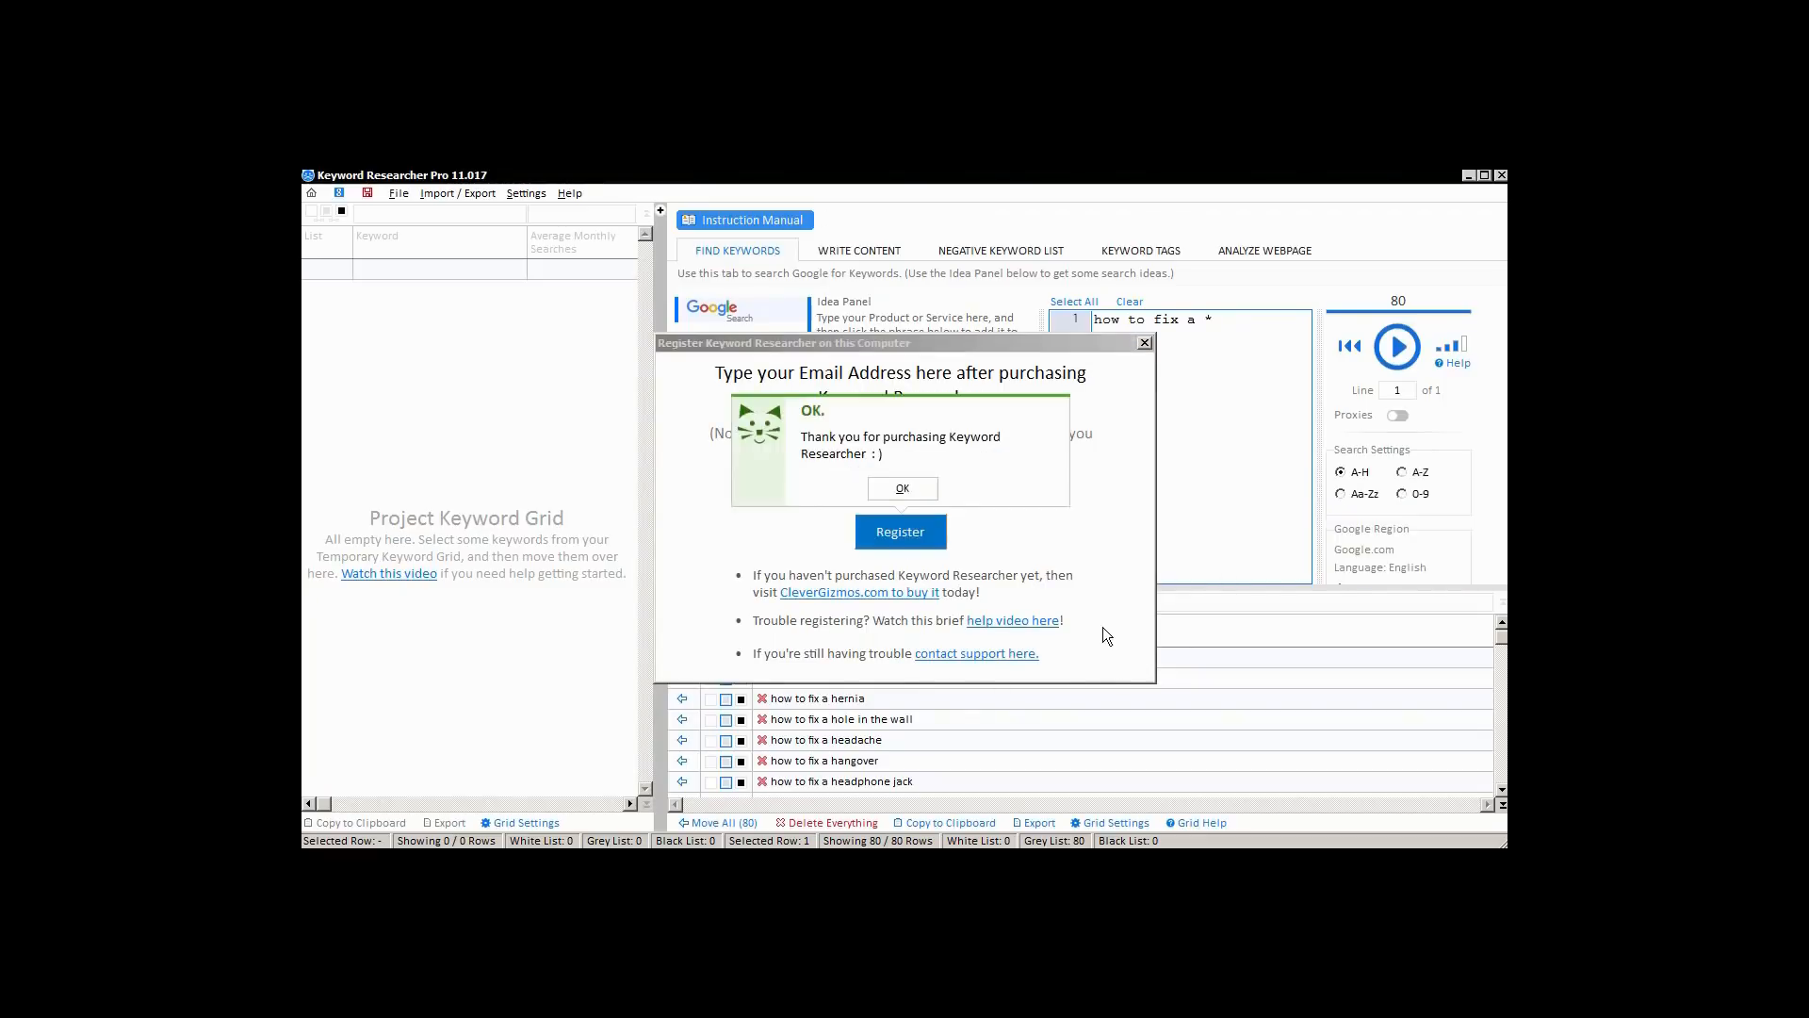
left_click(905, 491)
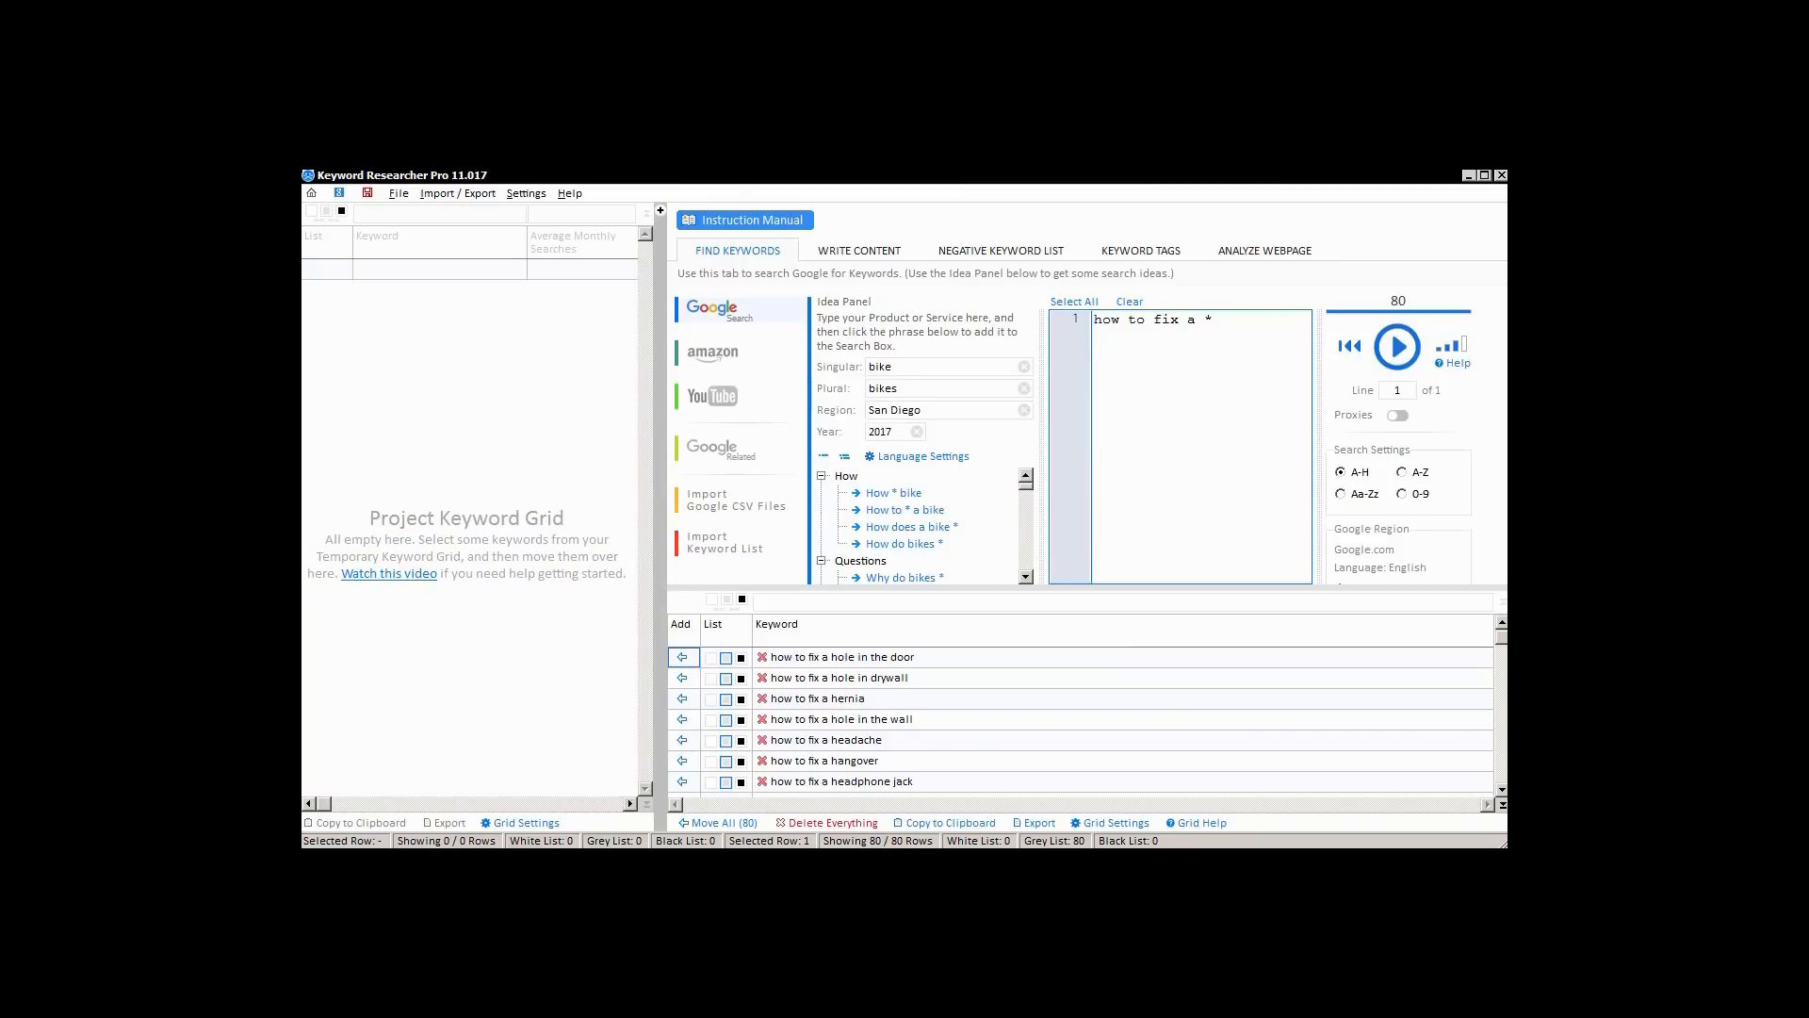
Enlarge the search area above the Temporary Keyword Grid and set the search range to A-Z
left_click_drag(1276, 588, 1276, 645)
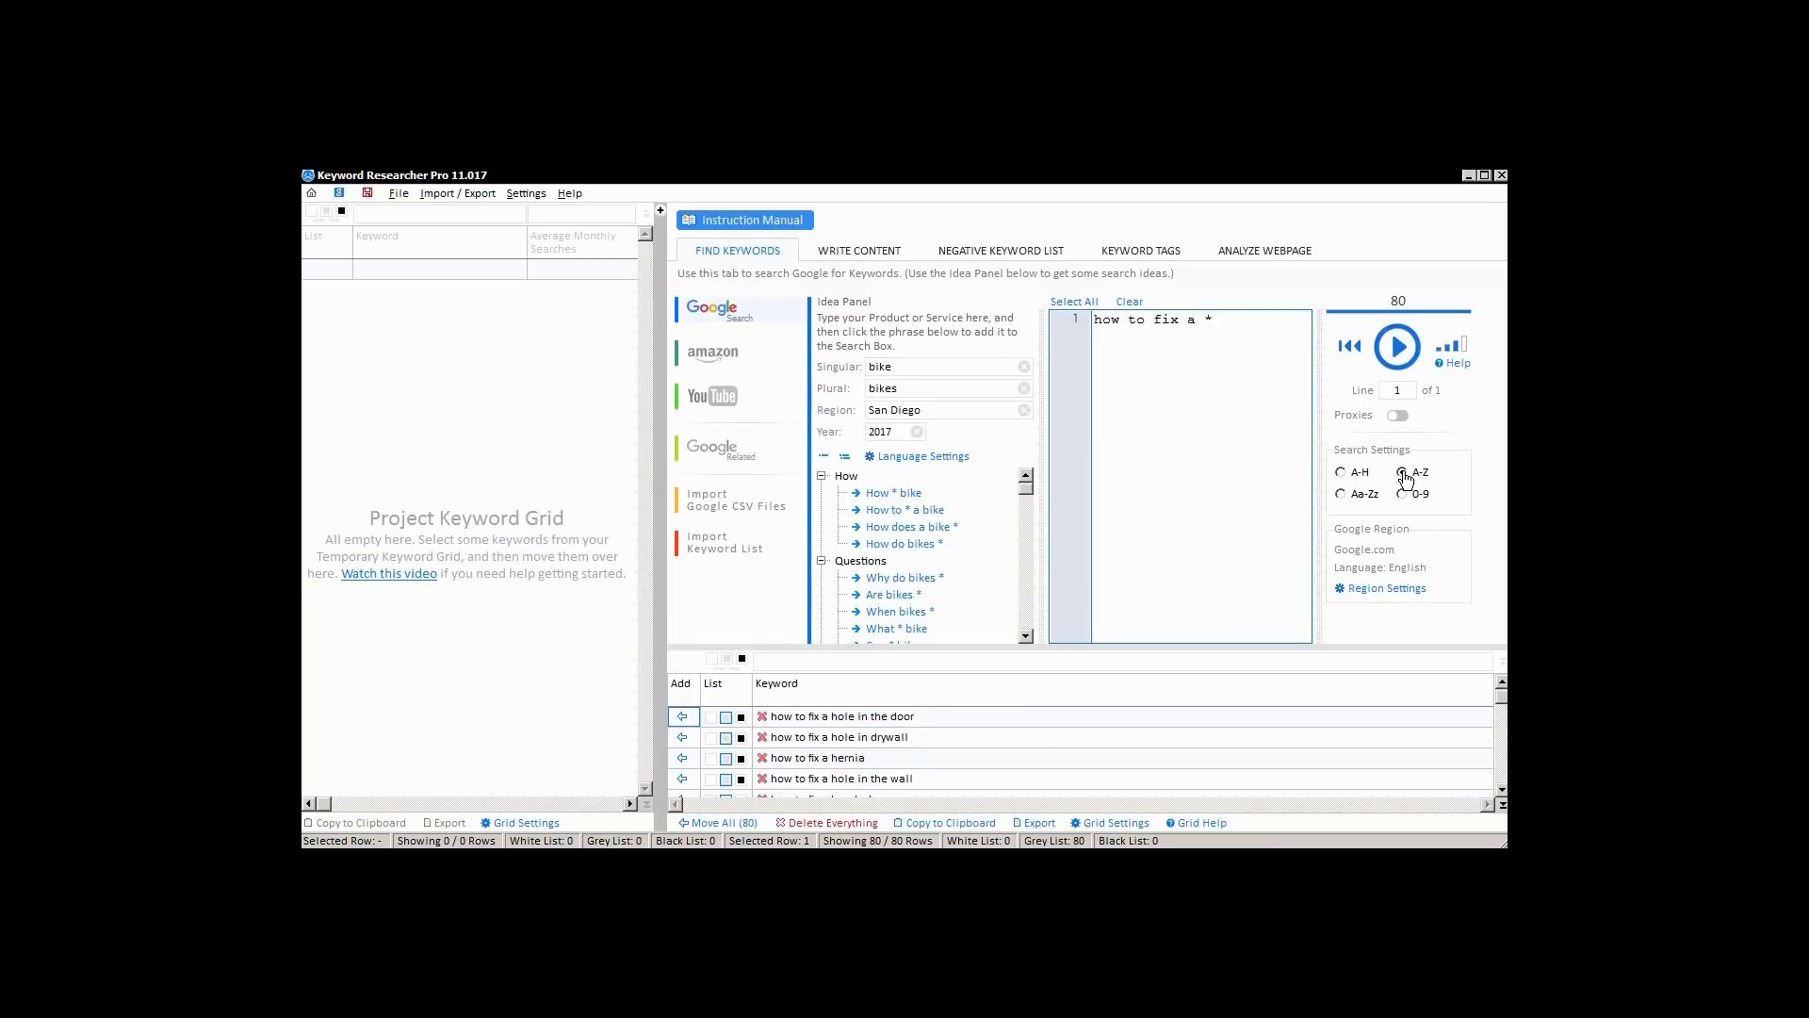
left_click(1342, 475)
left_click(1402, 473)
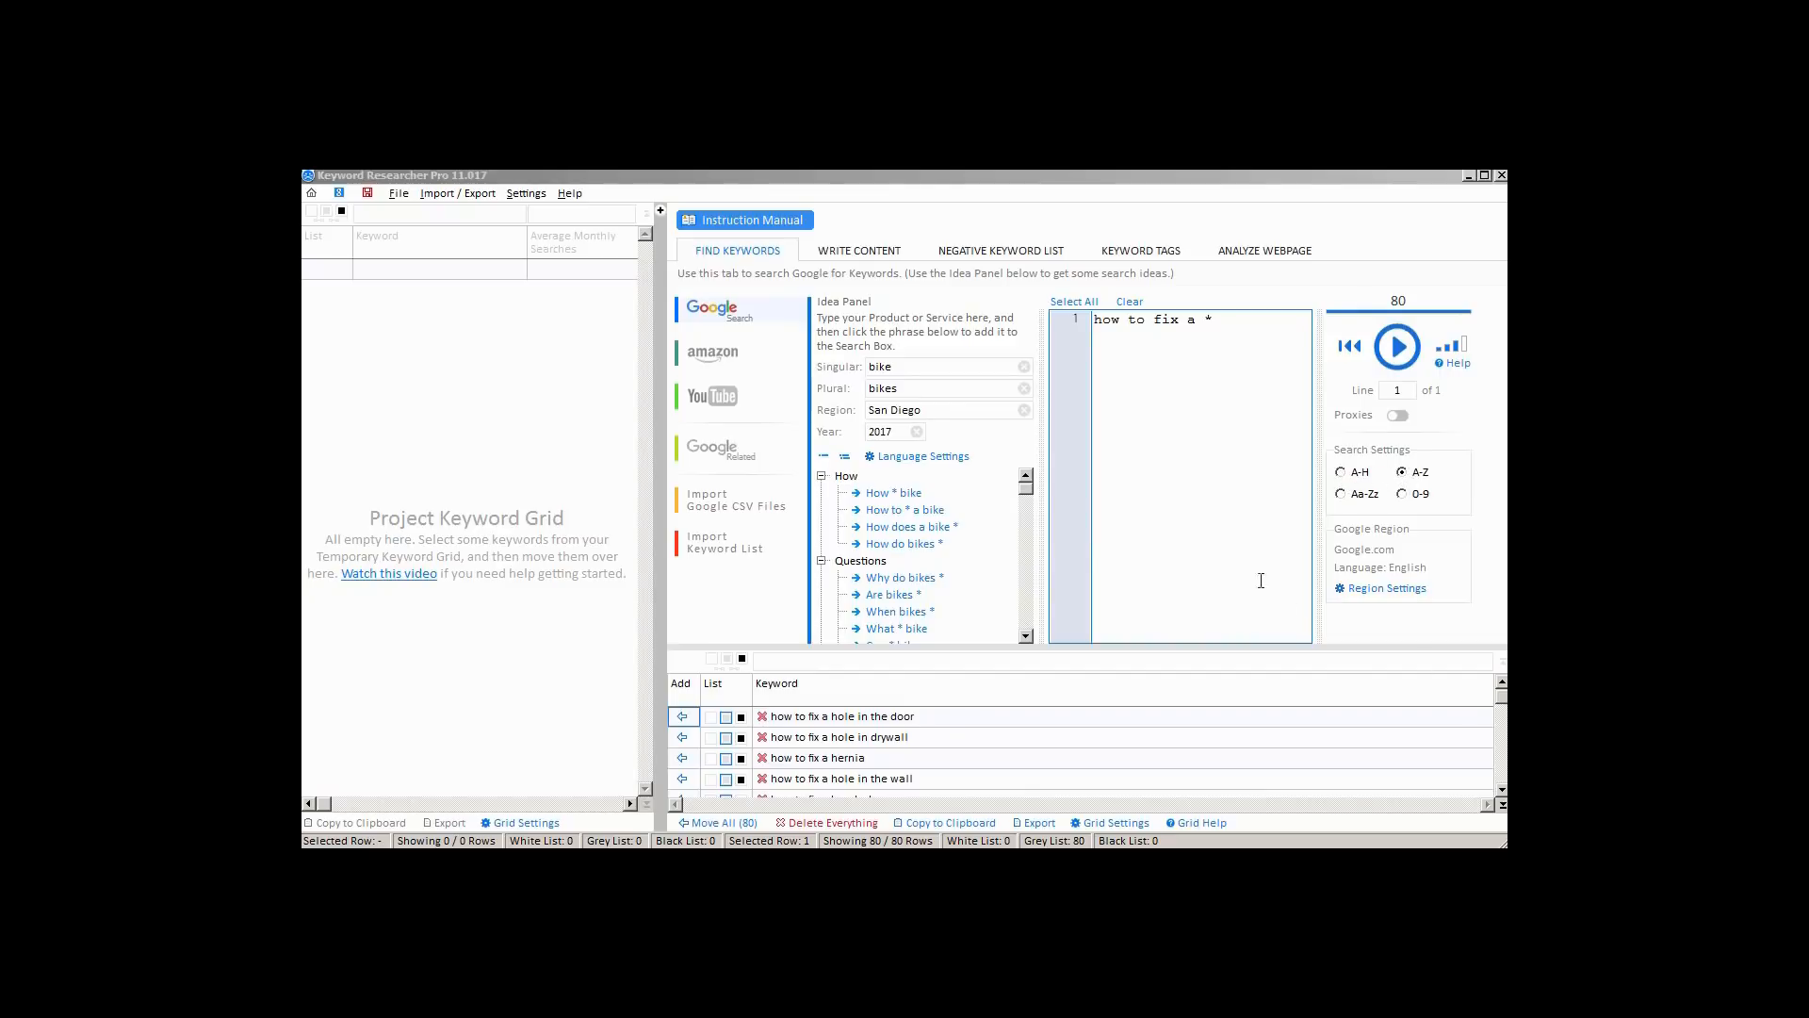
Clear the search box and delete everything in the Temporary Keyword Grid
left_click(1130, 302)
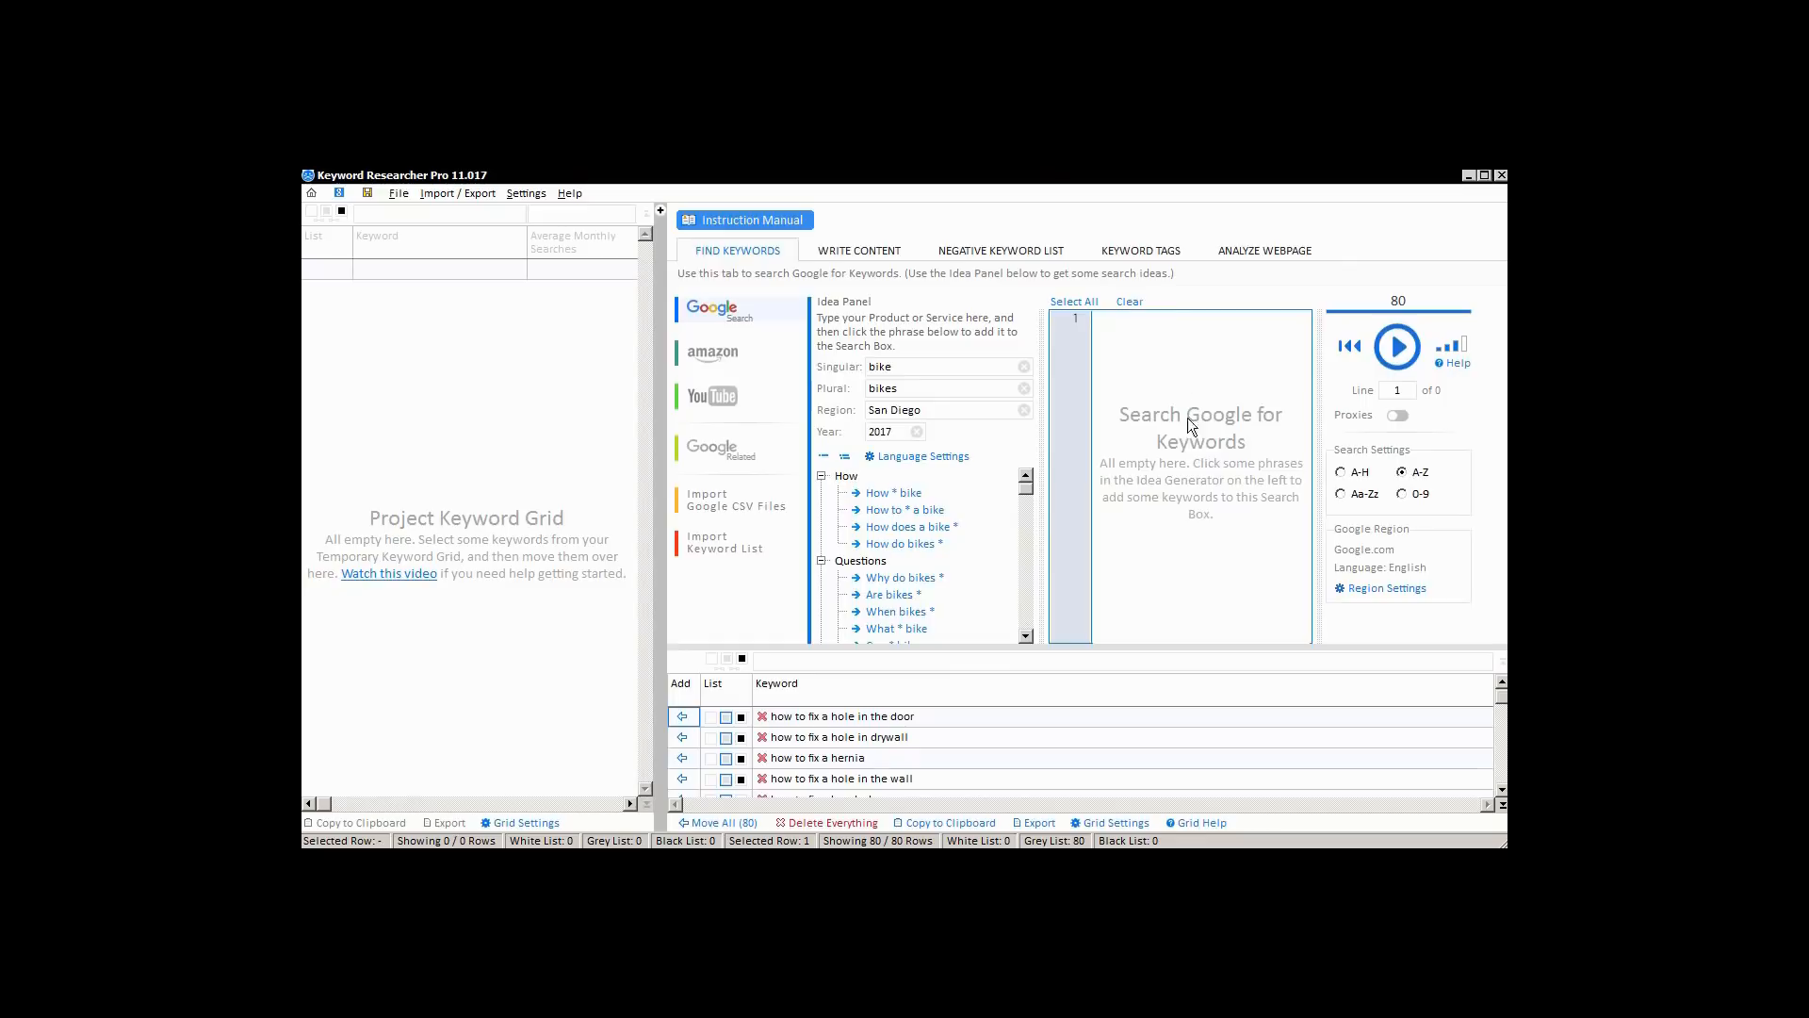
left_click(822, 826)
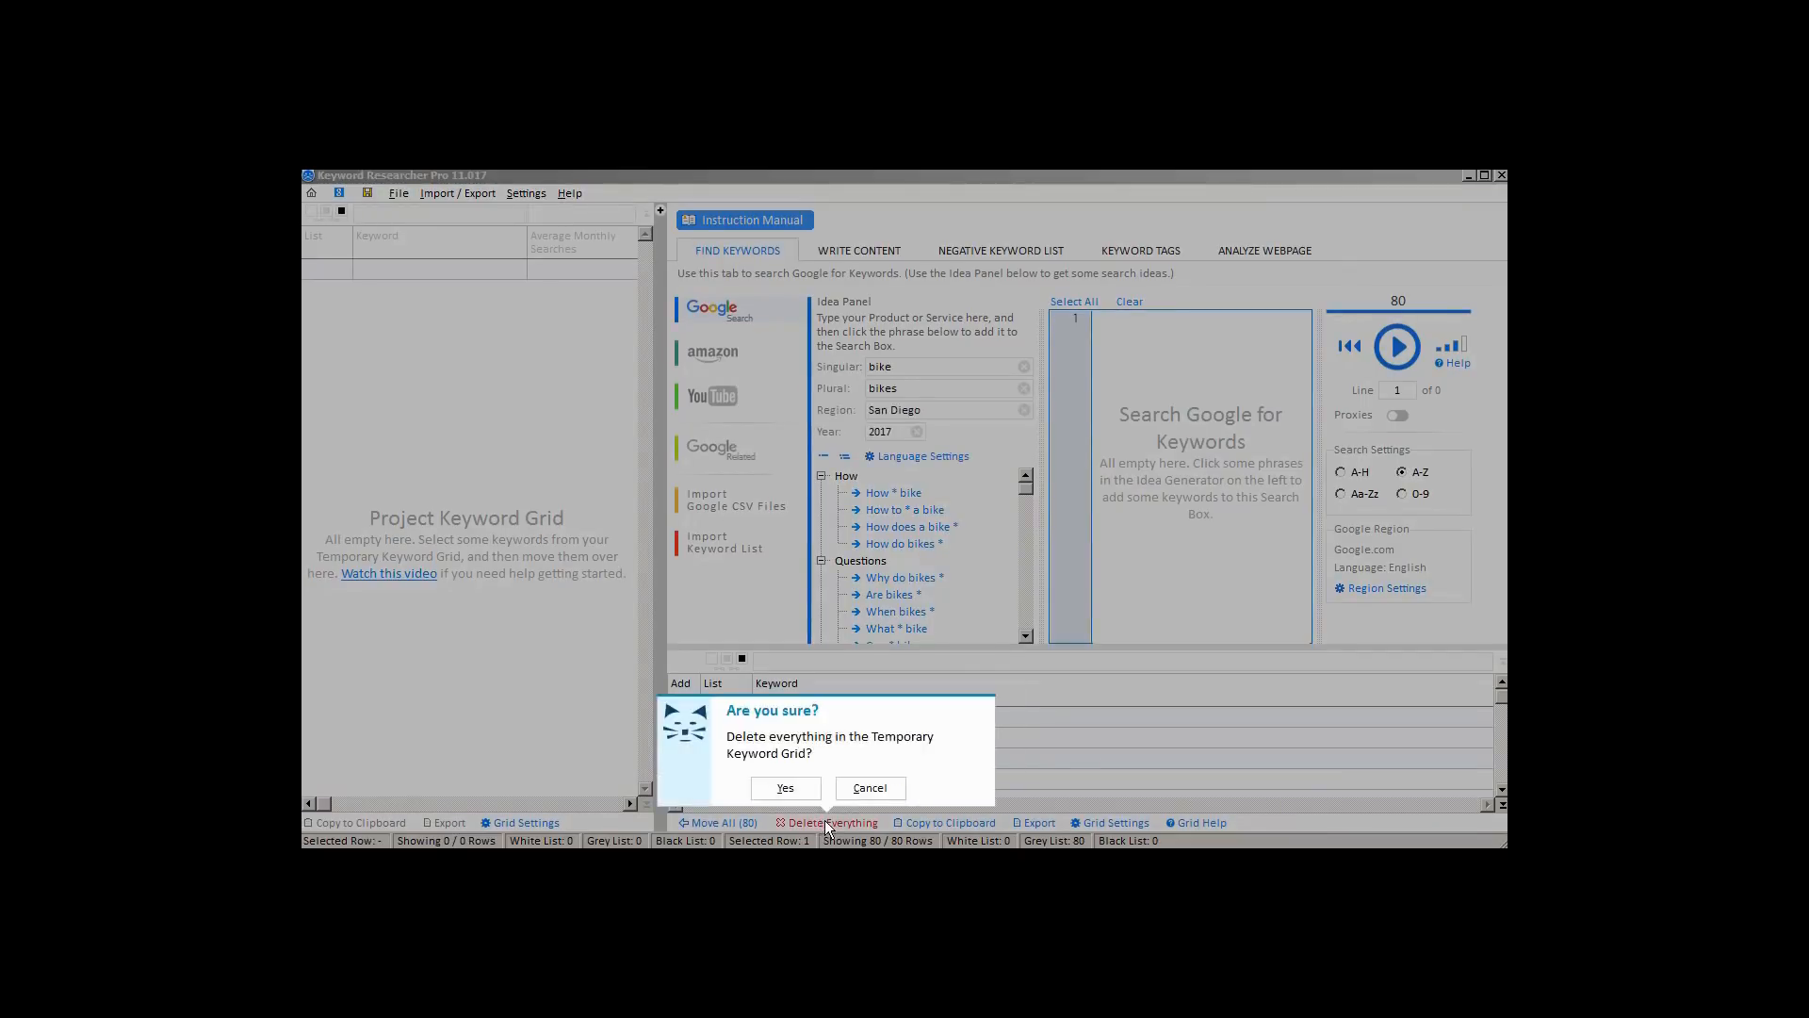
left_click(793, 788)
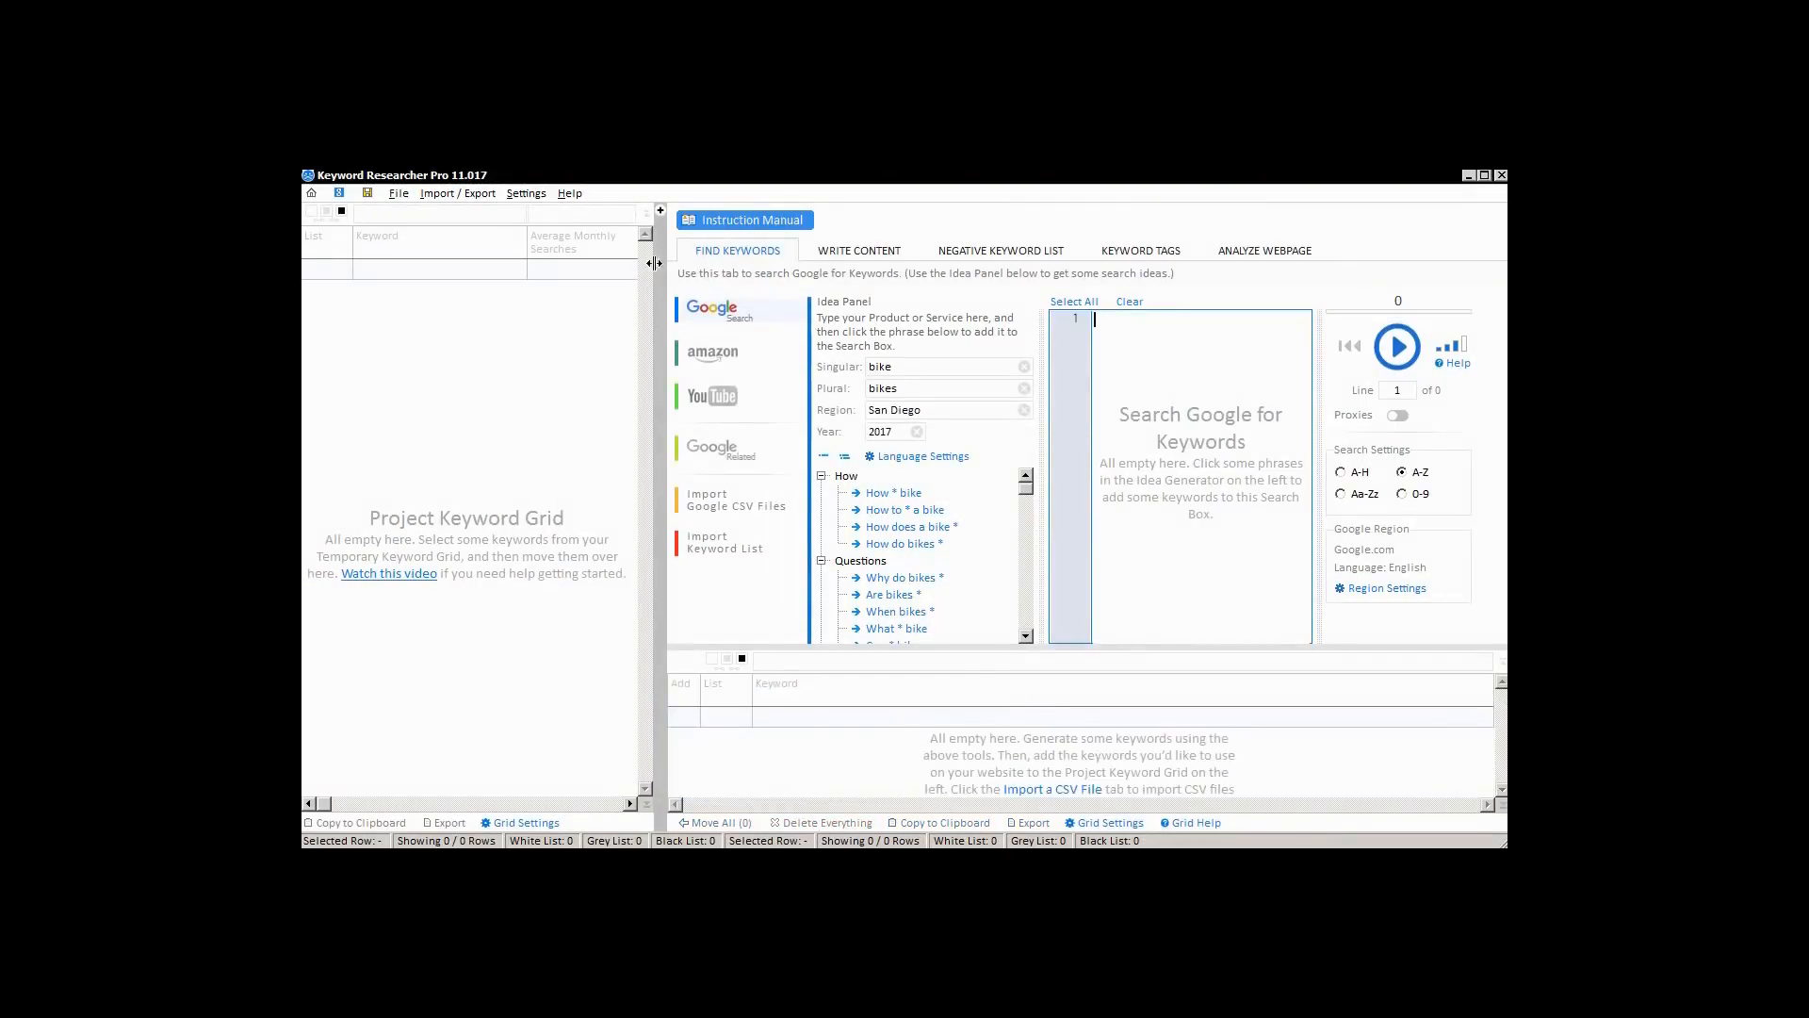
Narrow the Project Keyword Grid and lower the Temporary Keyword Grid to give the search area more room
left_click_drag(658, 273, 439, 339)
left_click(898, 413)
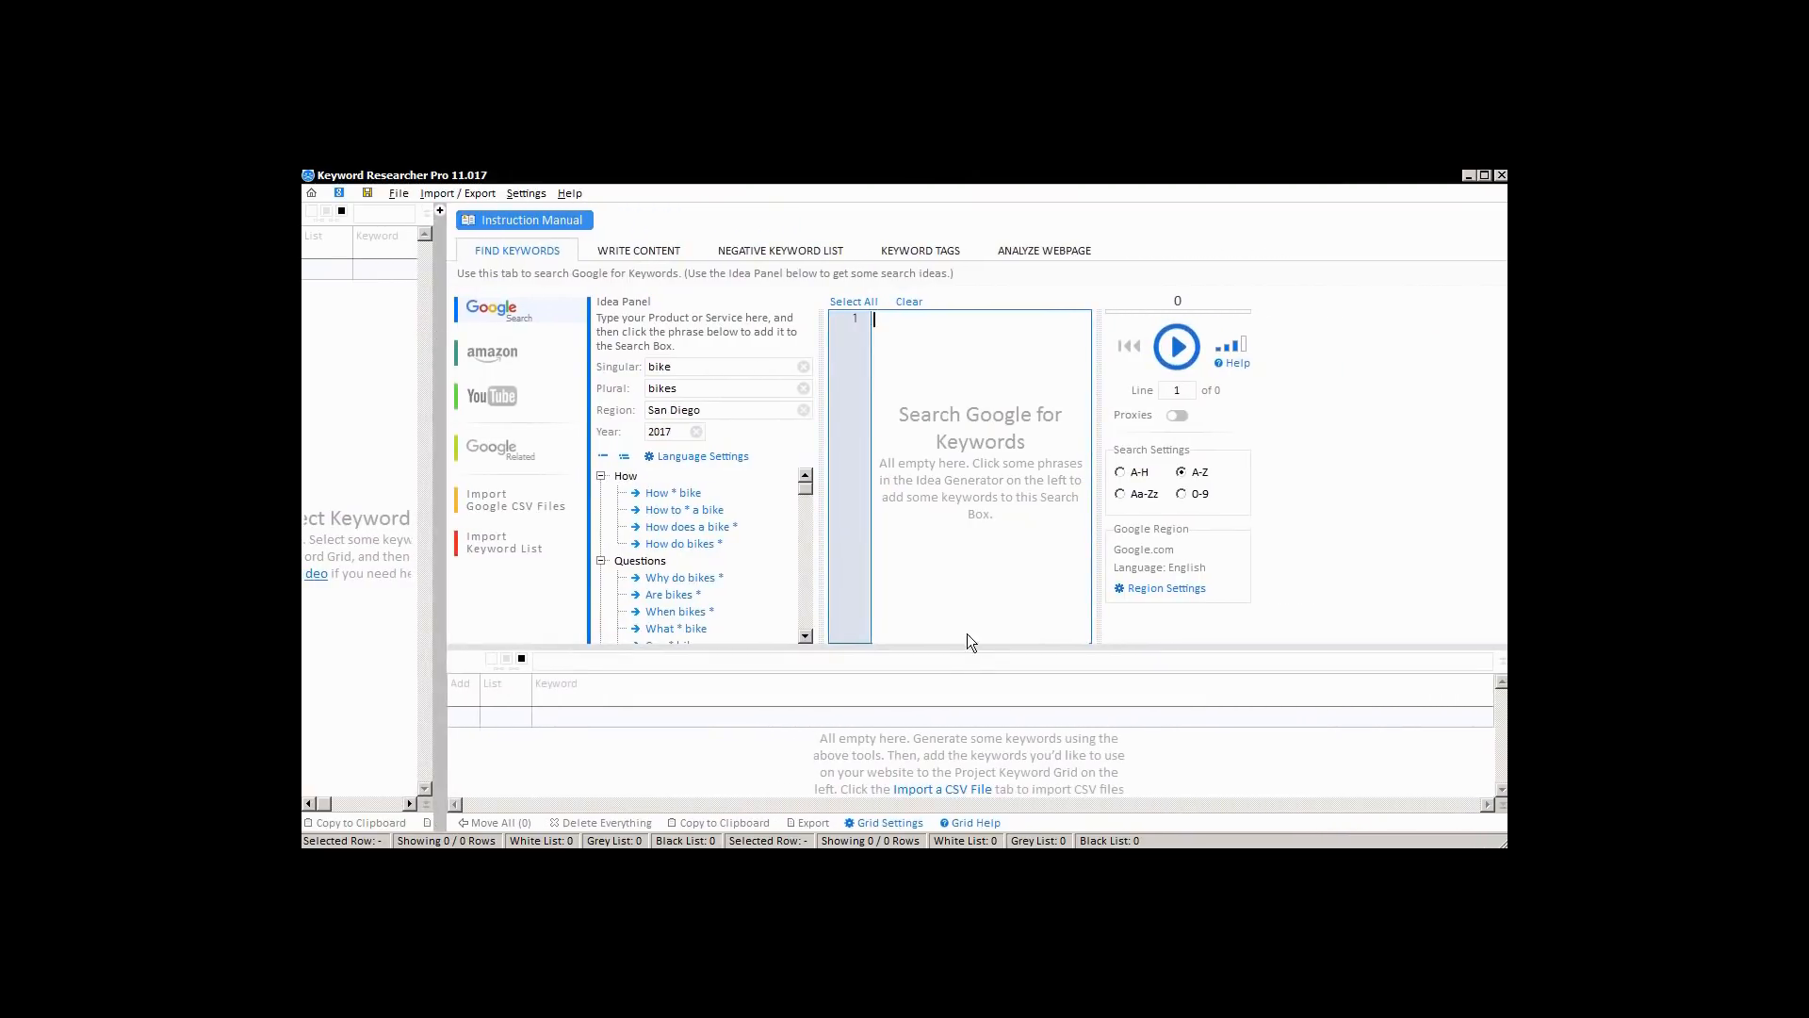
left_click_drag(972, 646, 971, 693)
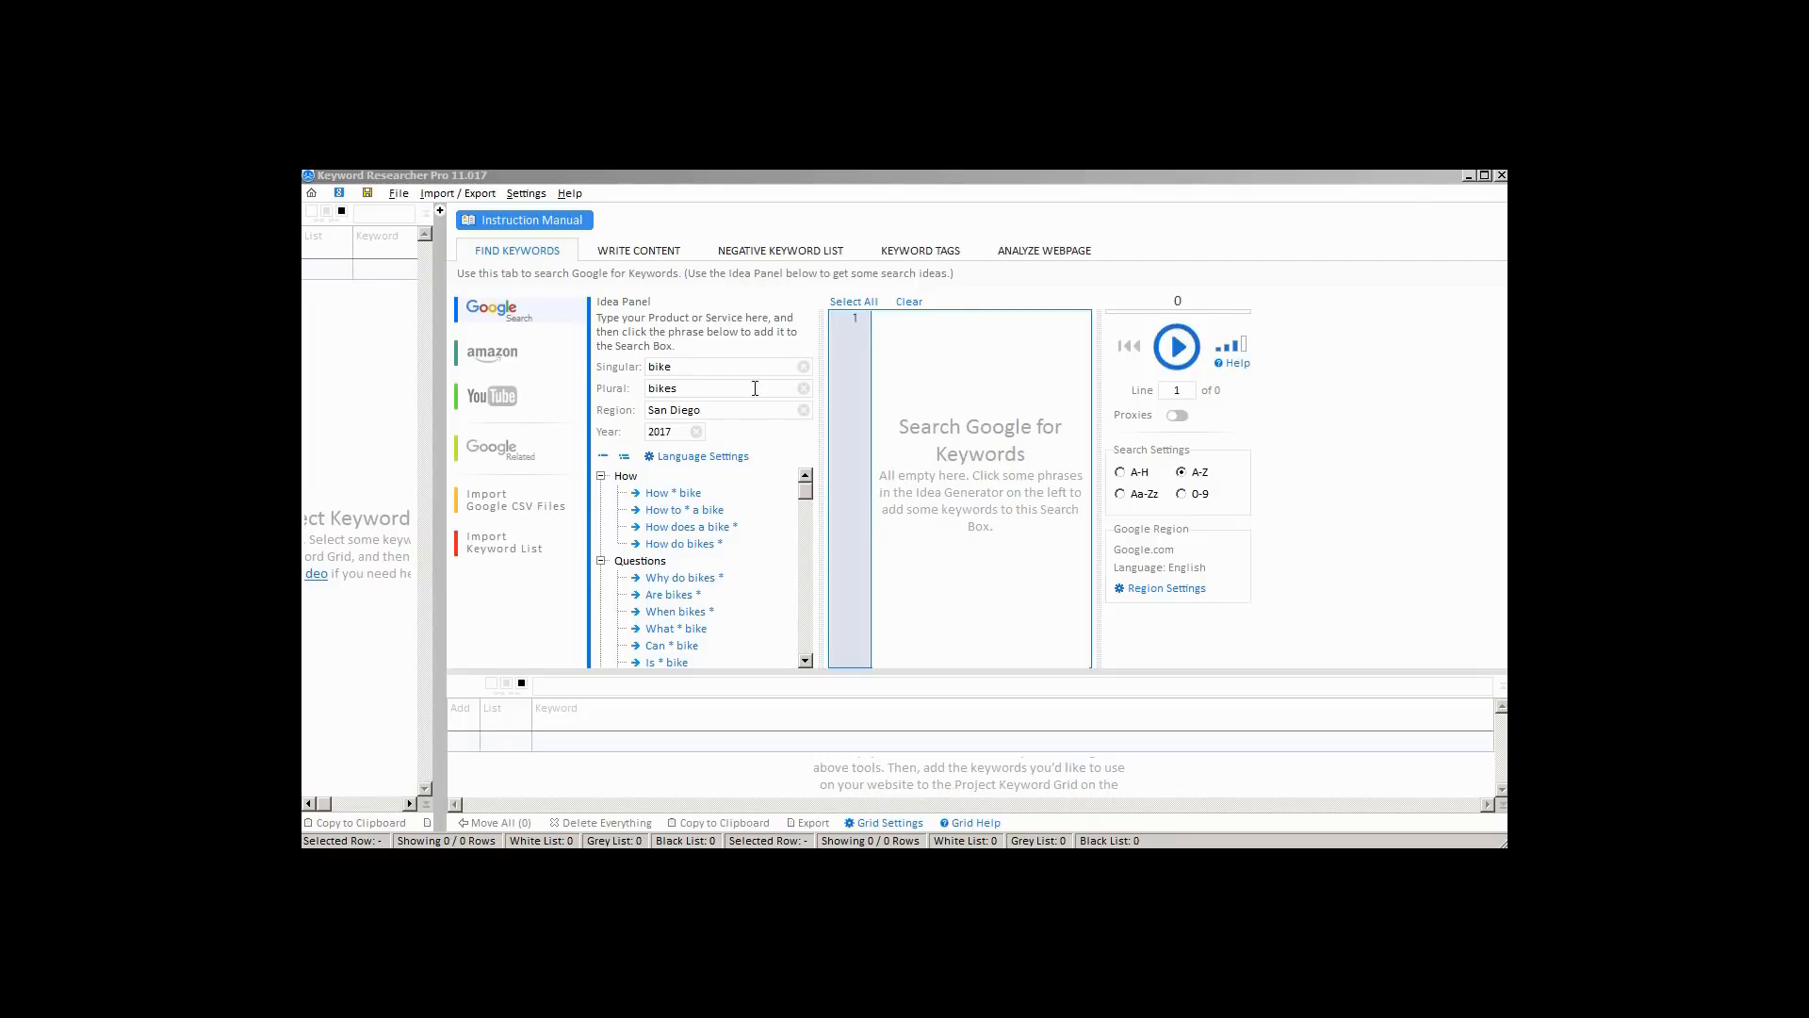
Set the Idea Panel's singular term to camera, plural to cameras, and region to Los Angeles
left_click_drag(675, 367, 635, 366)
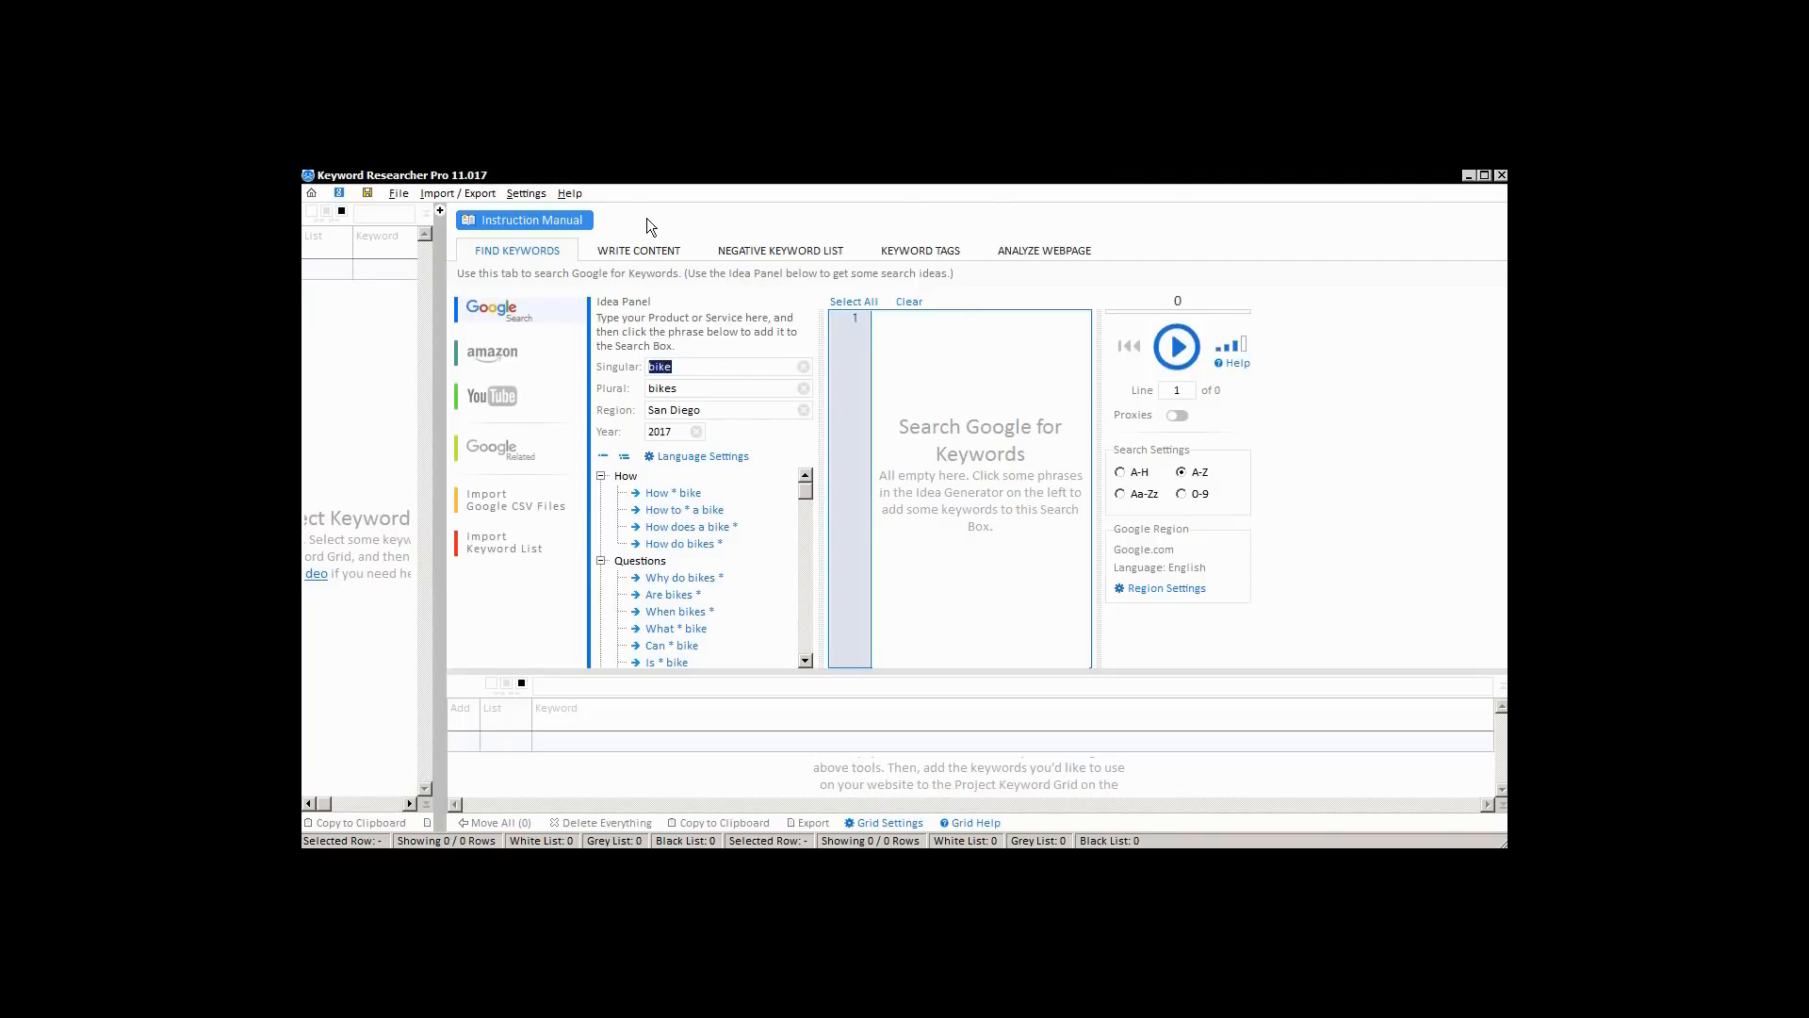
type("camera")
key("Tab")
type("came")
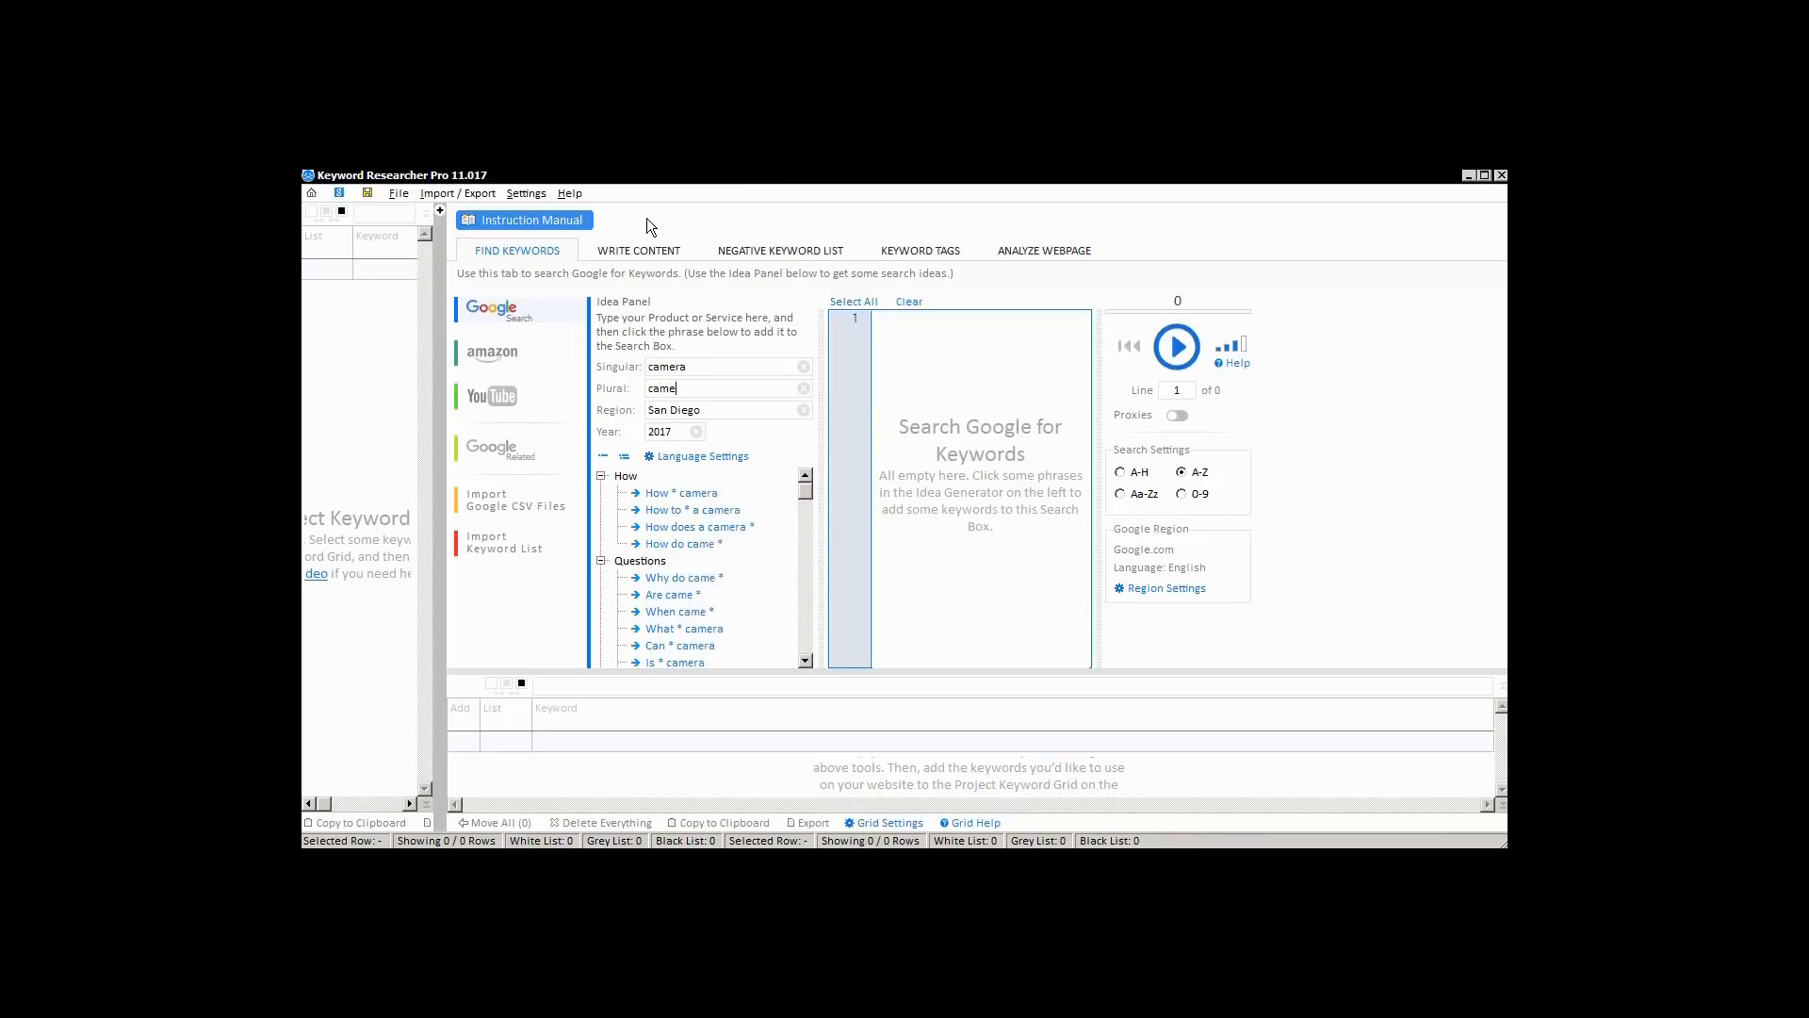
type("ras")
key("Tab")
type("Los Angeles")
Add the idea phrases "How * camera", "How to * a camera", "Why do cameras *" and "Are cameras *" to the search box
left_click_drag(804, 492, 805, 646)
left_click(696, 498)
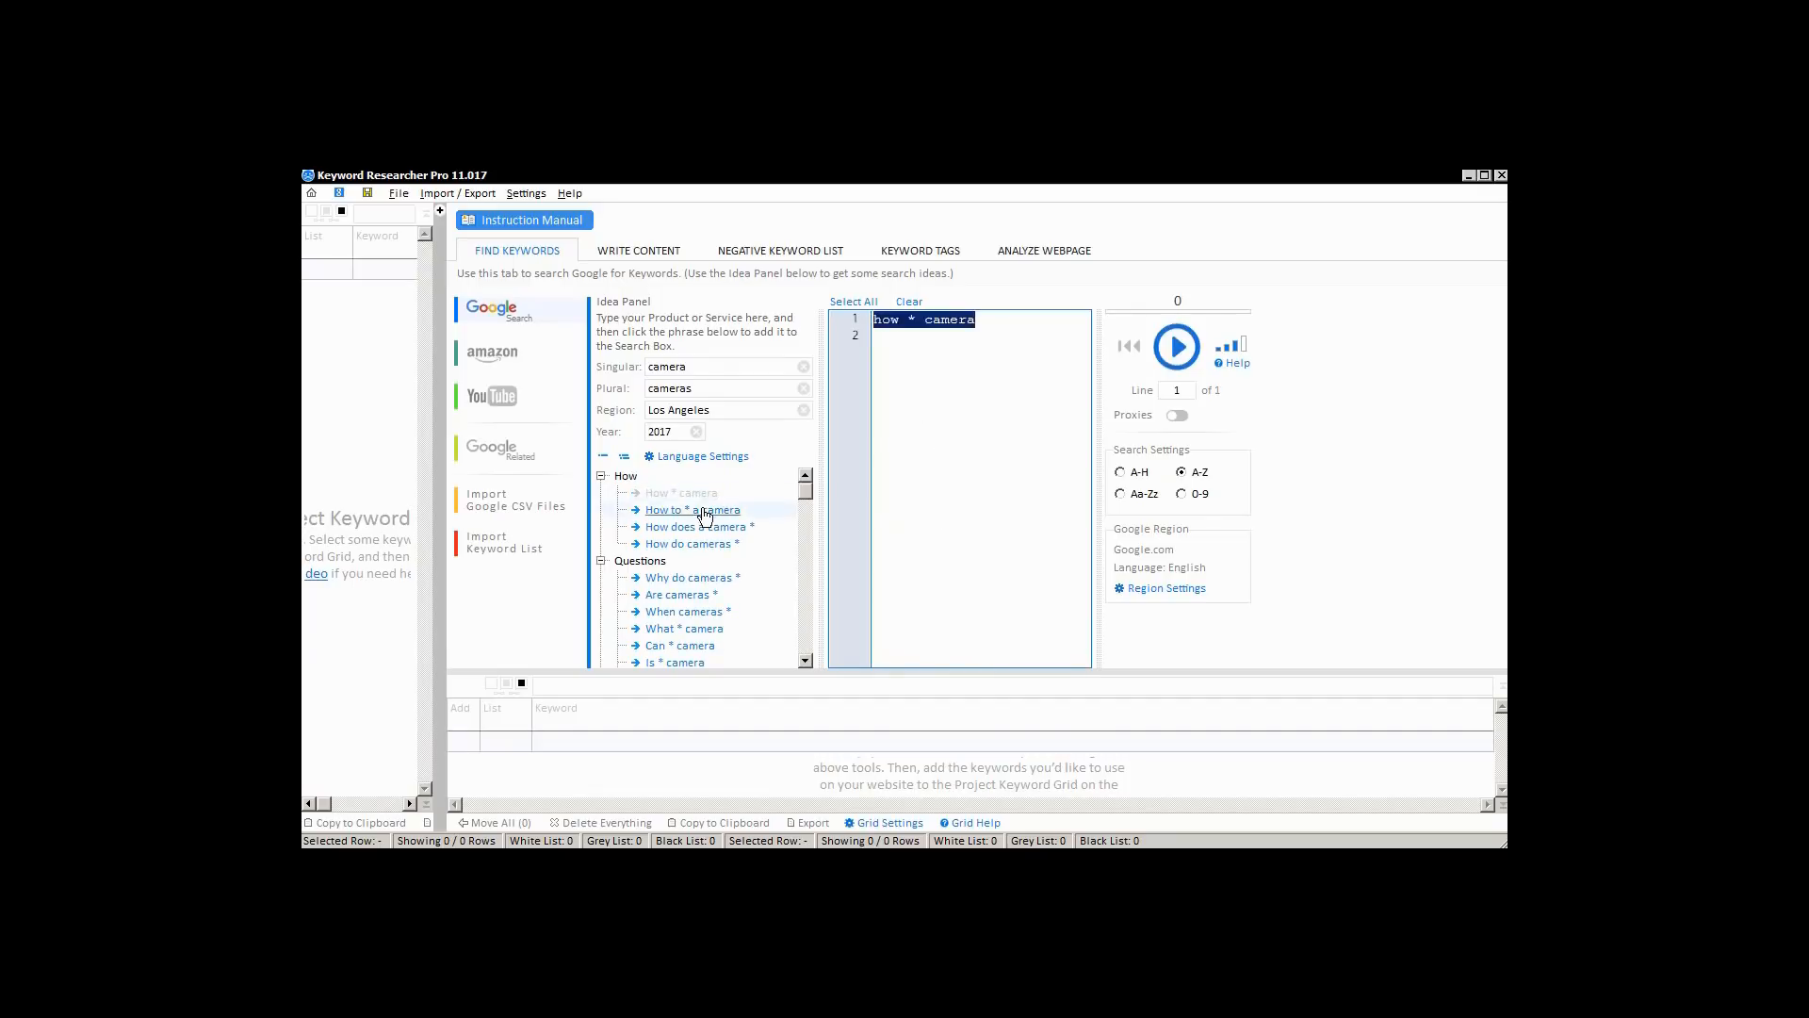
left_click(703, 512)
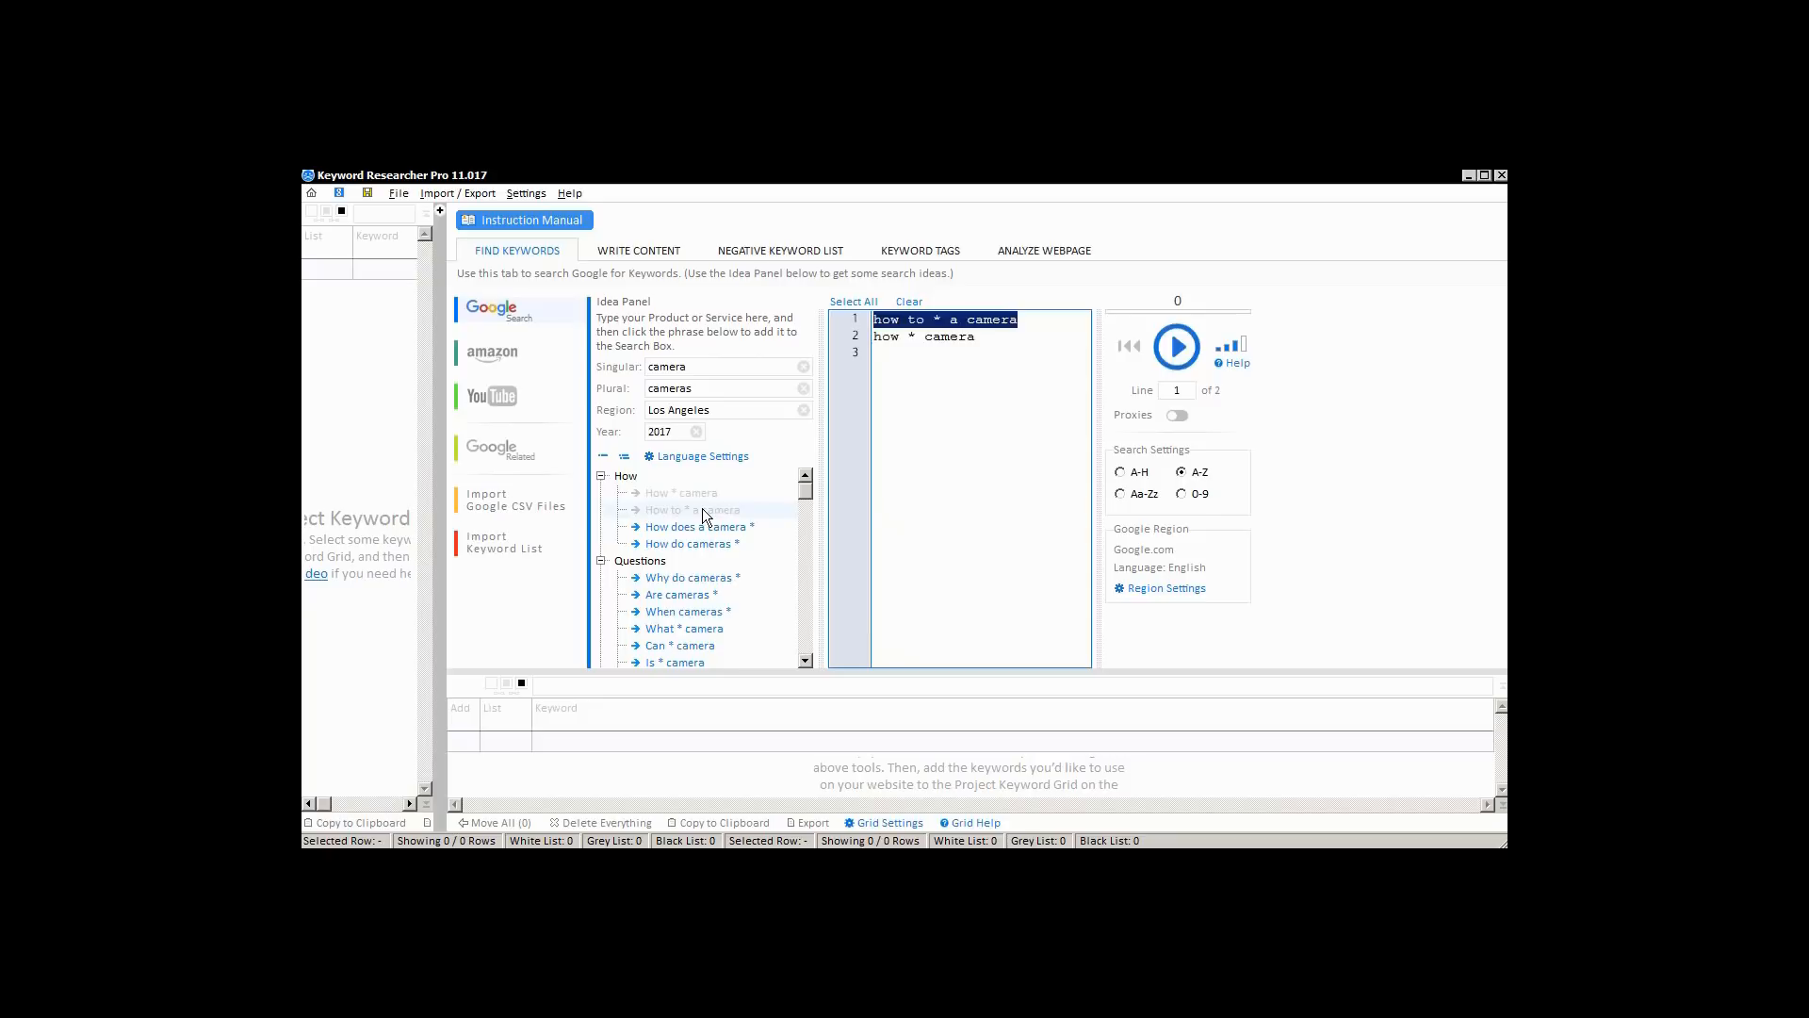
left_click(805, 661)
left_click(805, 660)
left_click(804, 661)
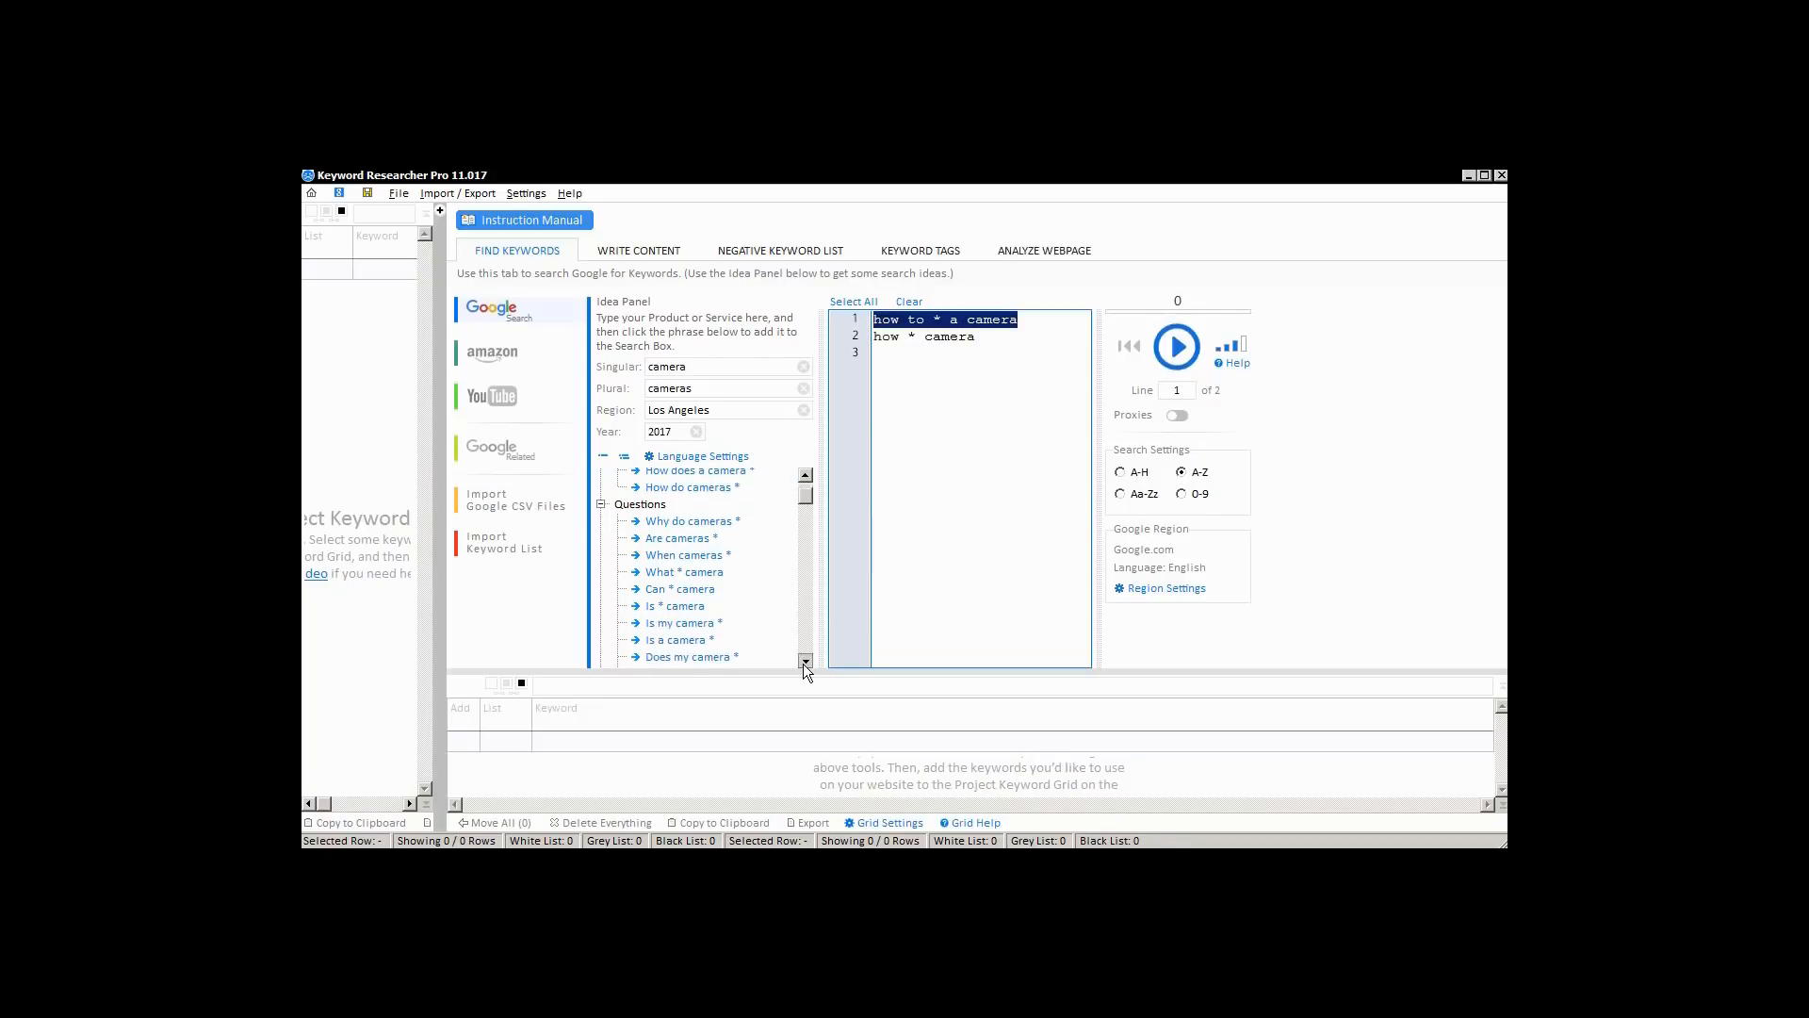
left_click(684, 524)
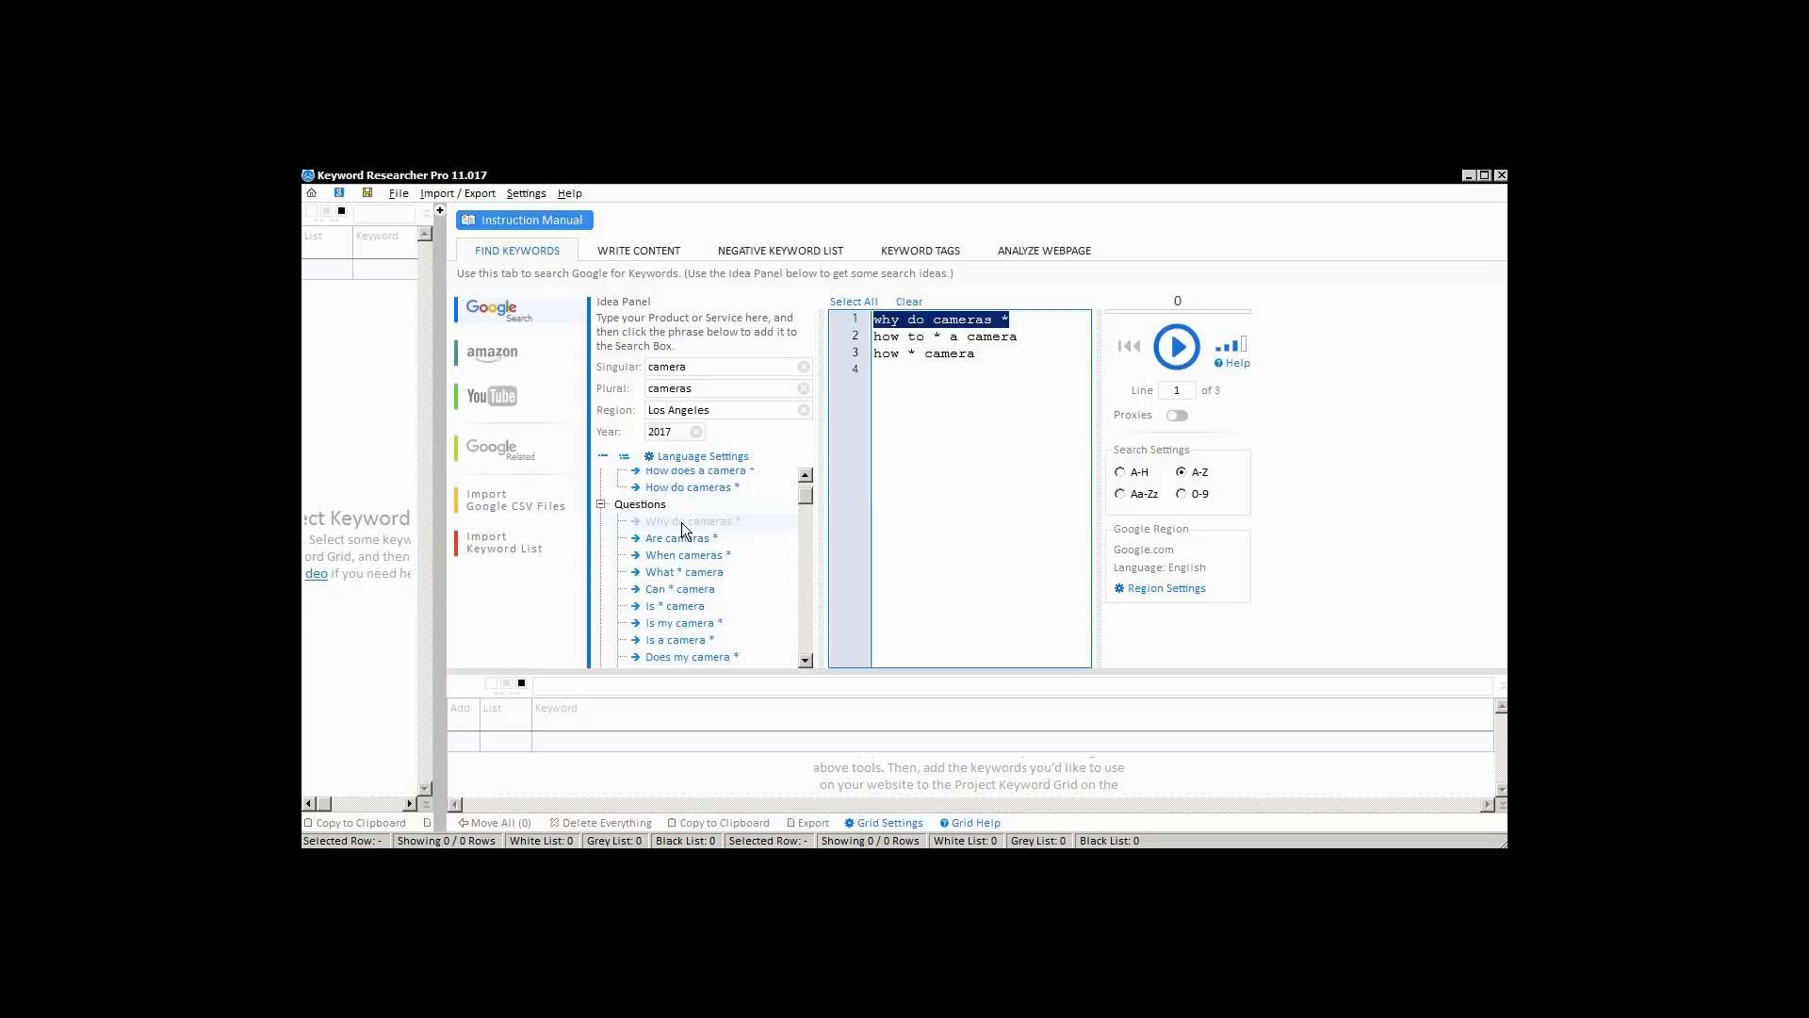
left_click(693, 545)
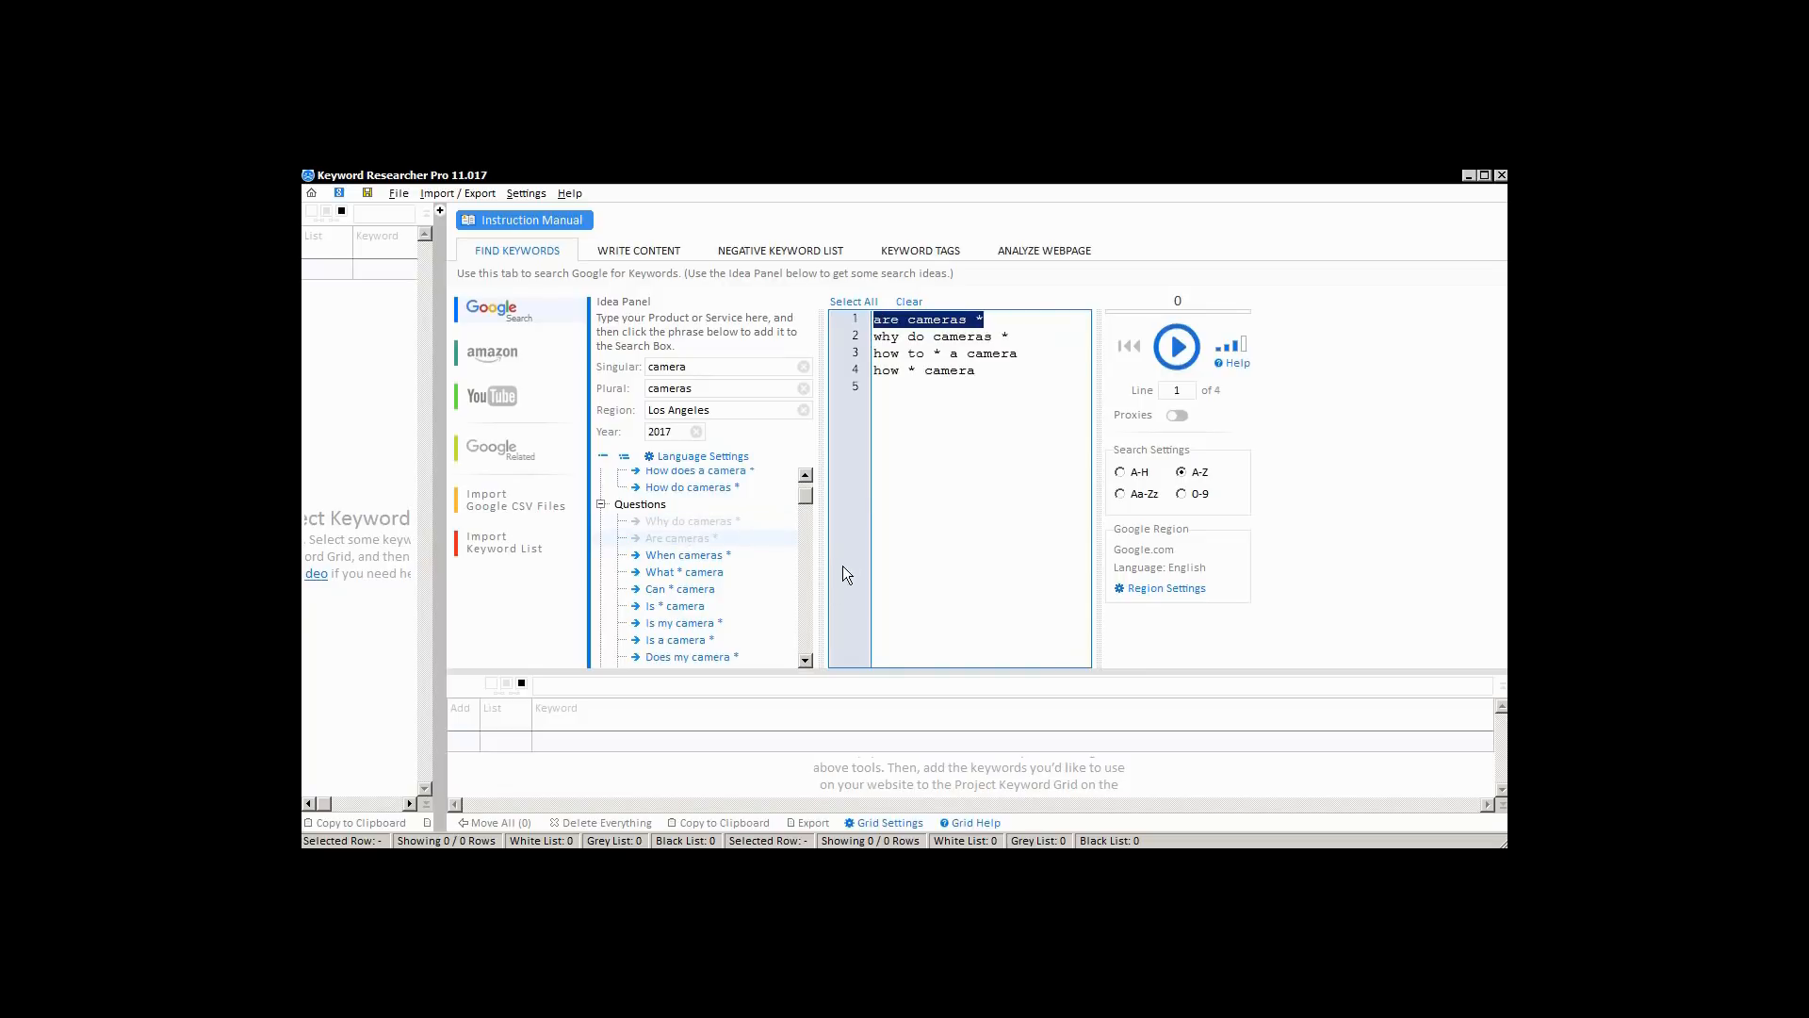
Add the "For" idea phrases "* for cameras", "* for a camera" and "cameras for *" to the search box
left_click(806, 661)
left_click(806, 662)
left_click(805, 662)
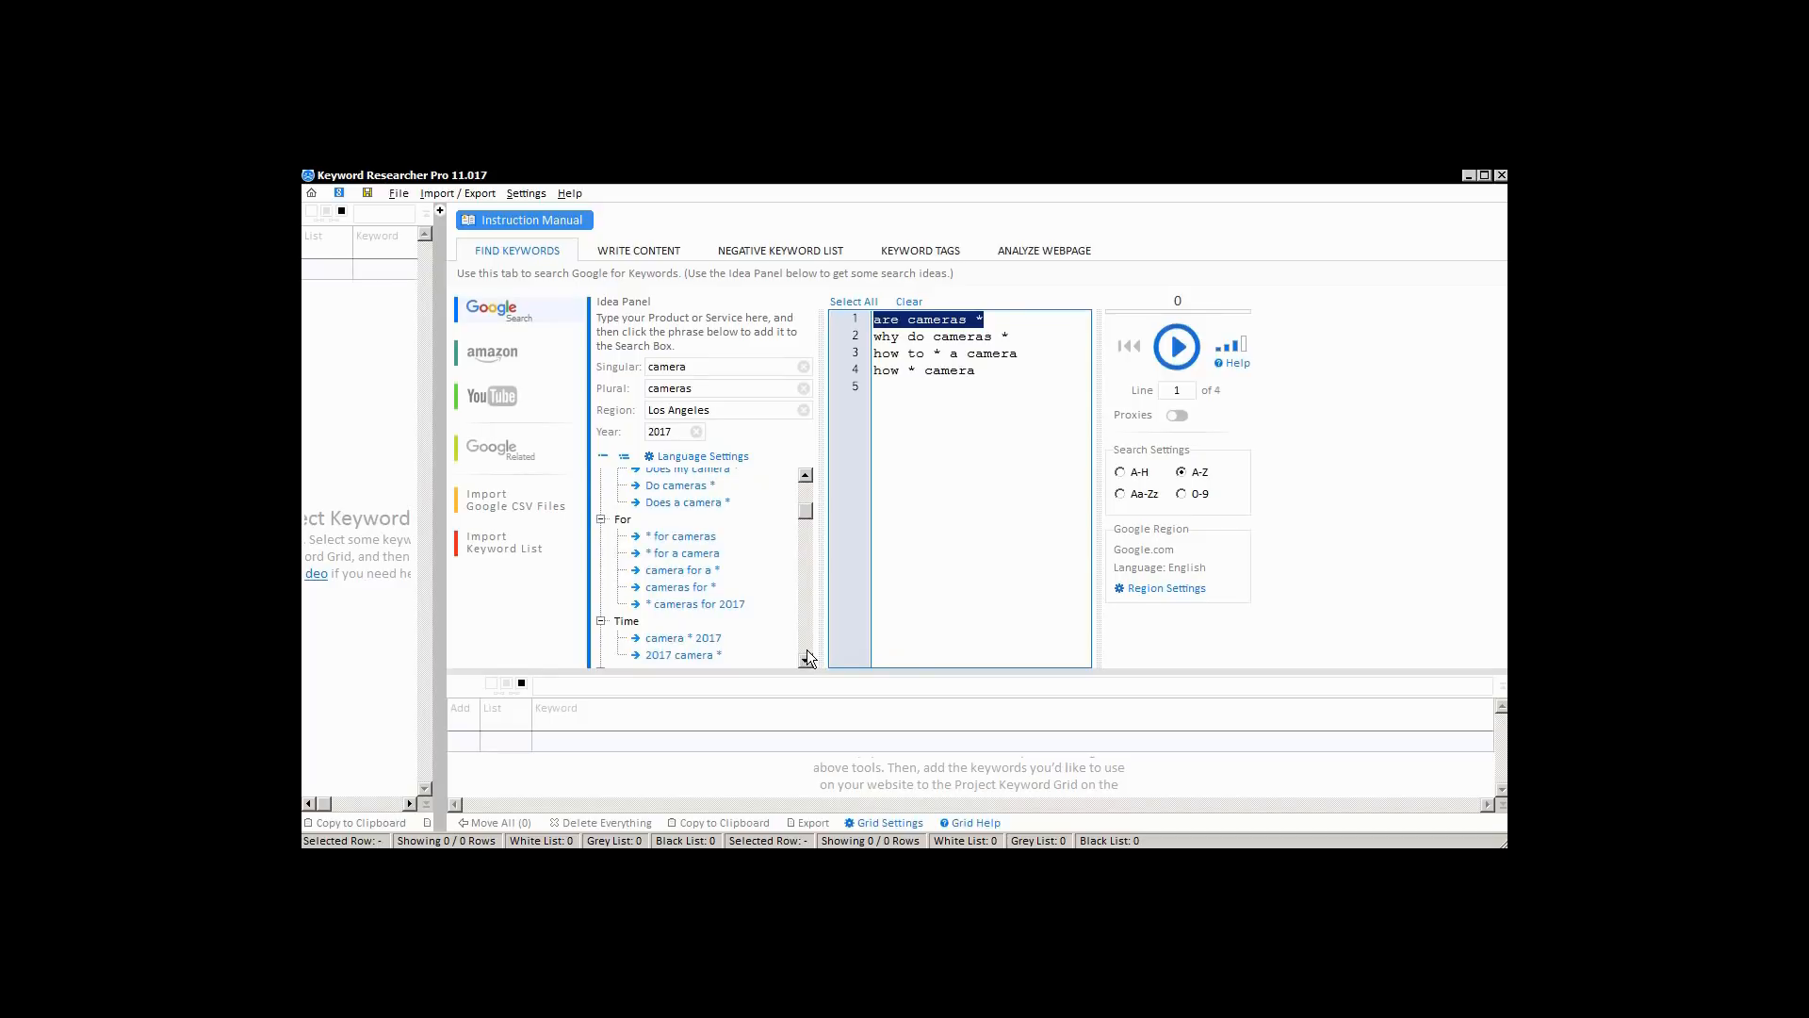
left_click(685, 536)
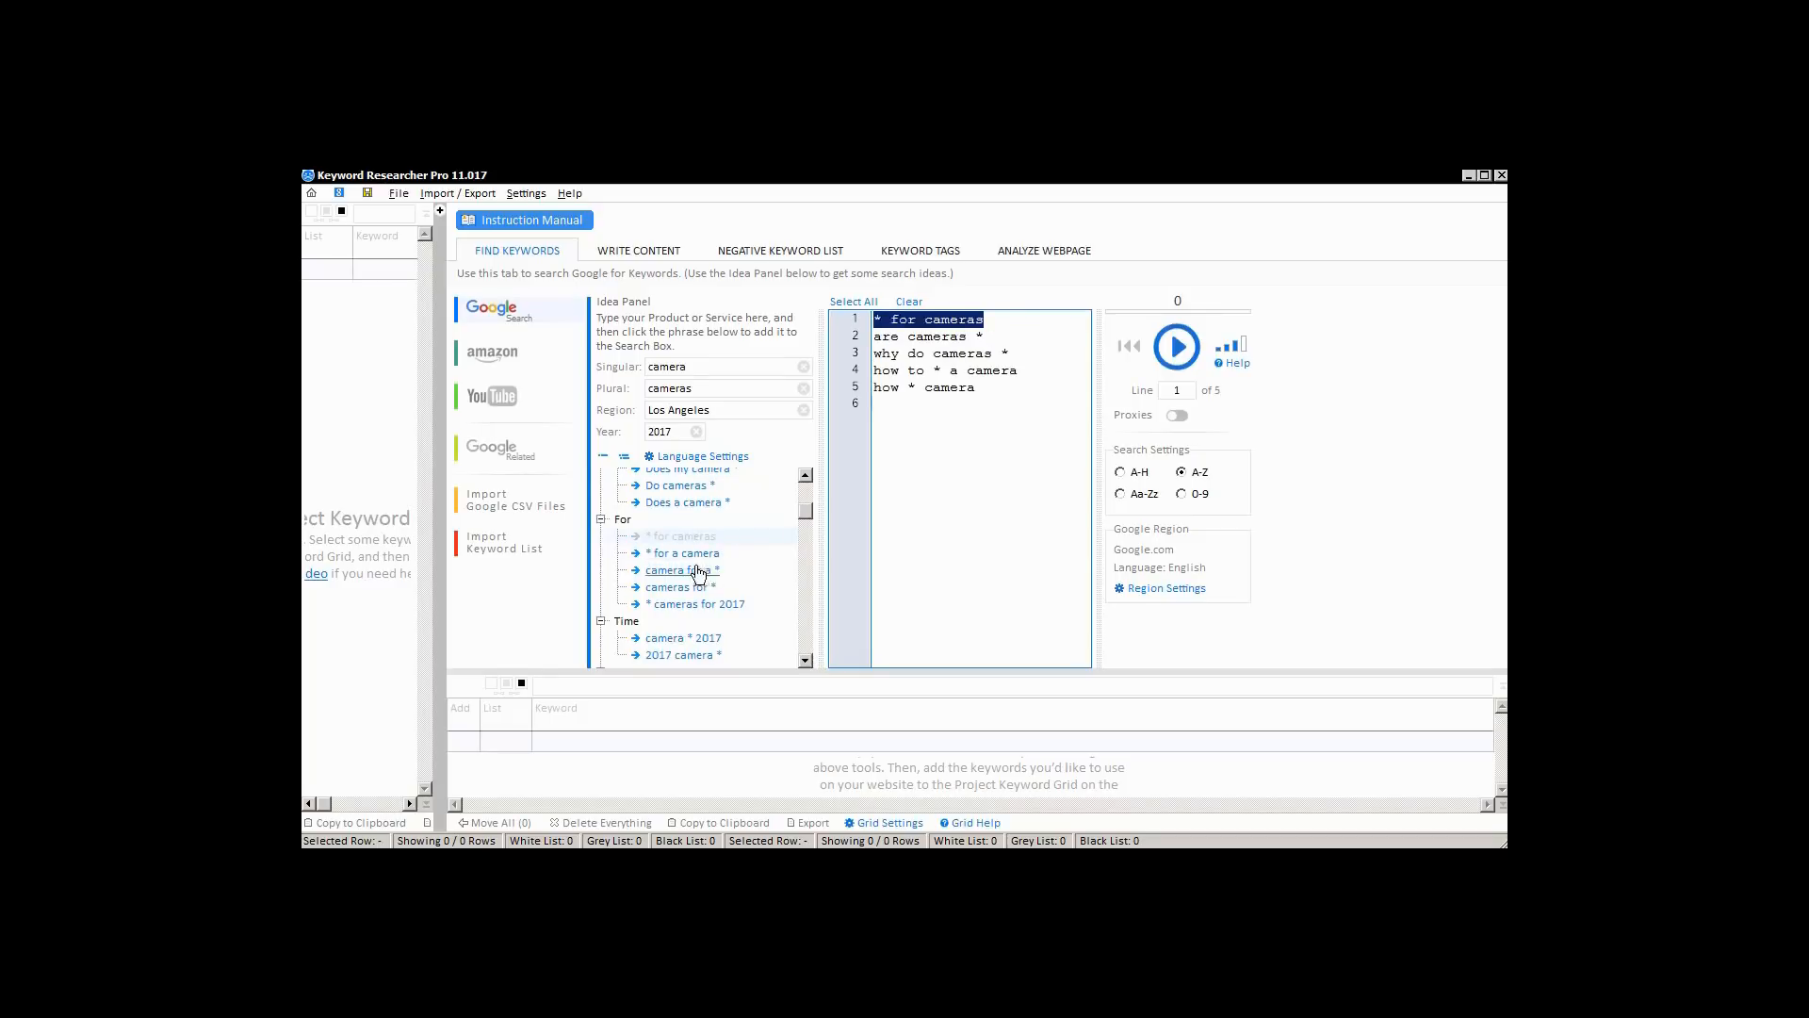
left_click(684, 553)
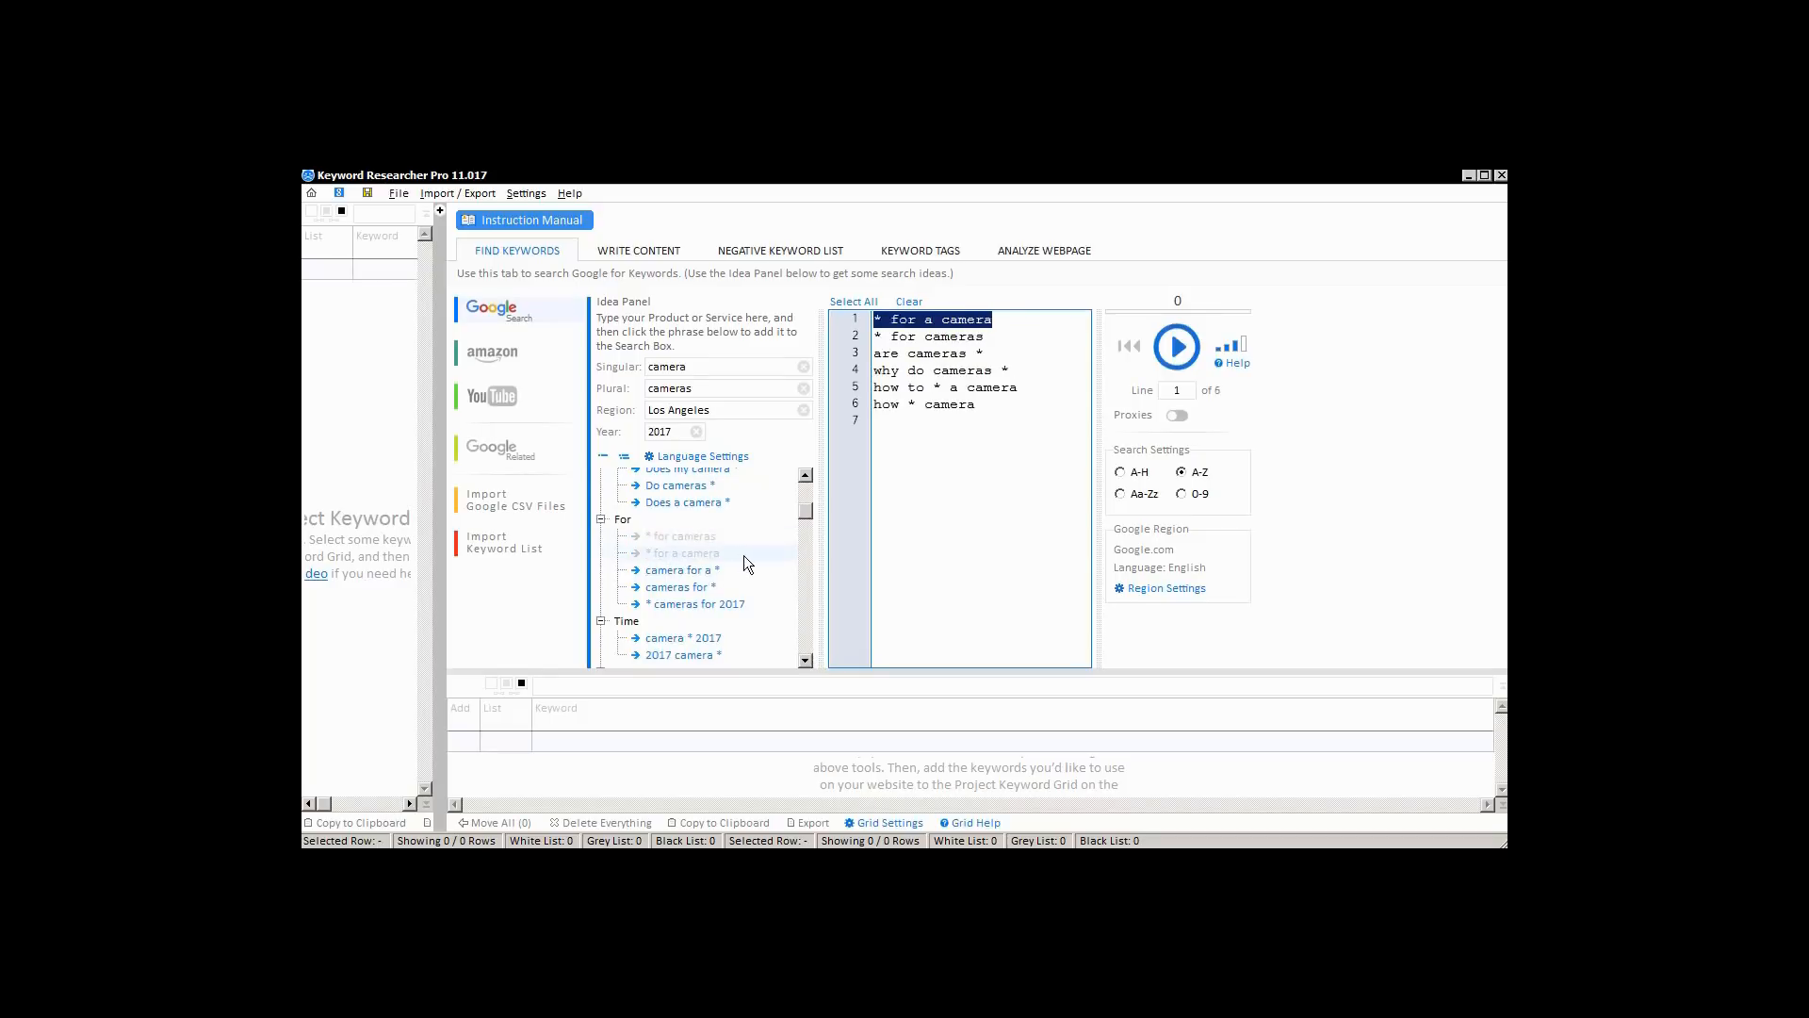
left_click(700, 589)
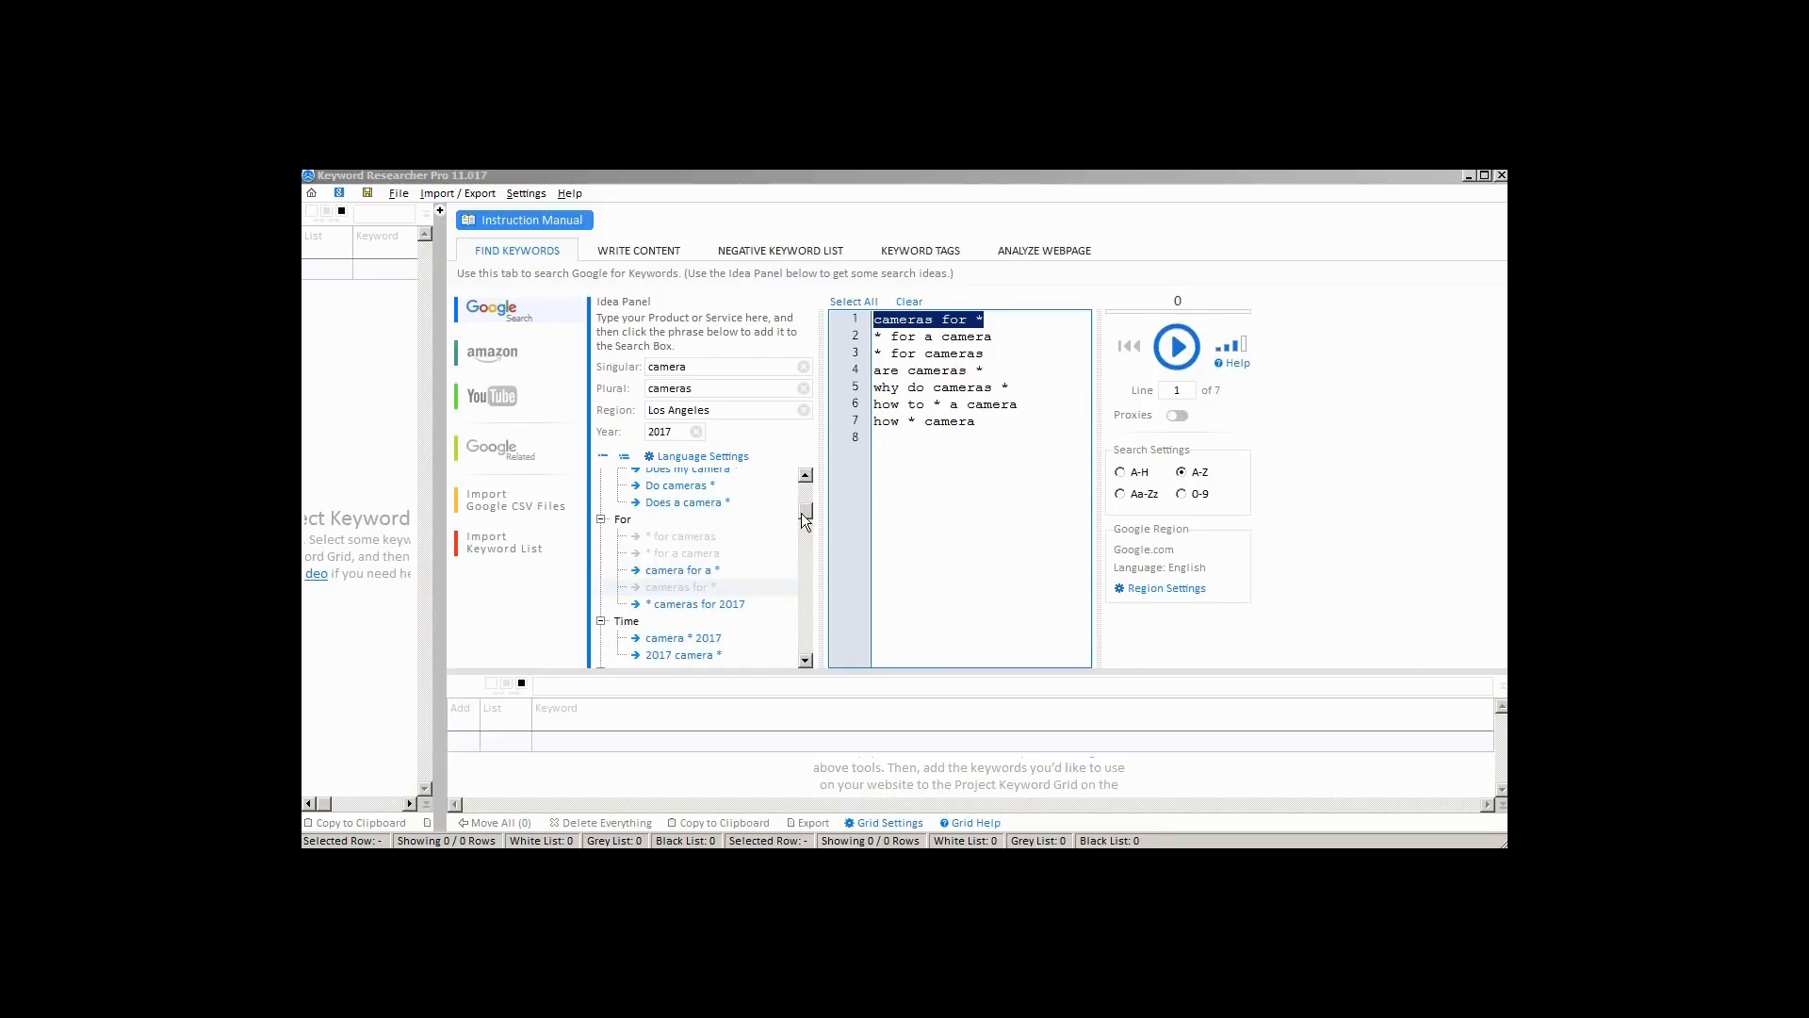
Add the regional phrase "Los Angeles camera *" to the search box and start the Google keyword search
left_click_drag(805, 512, 805, 528)
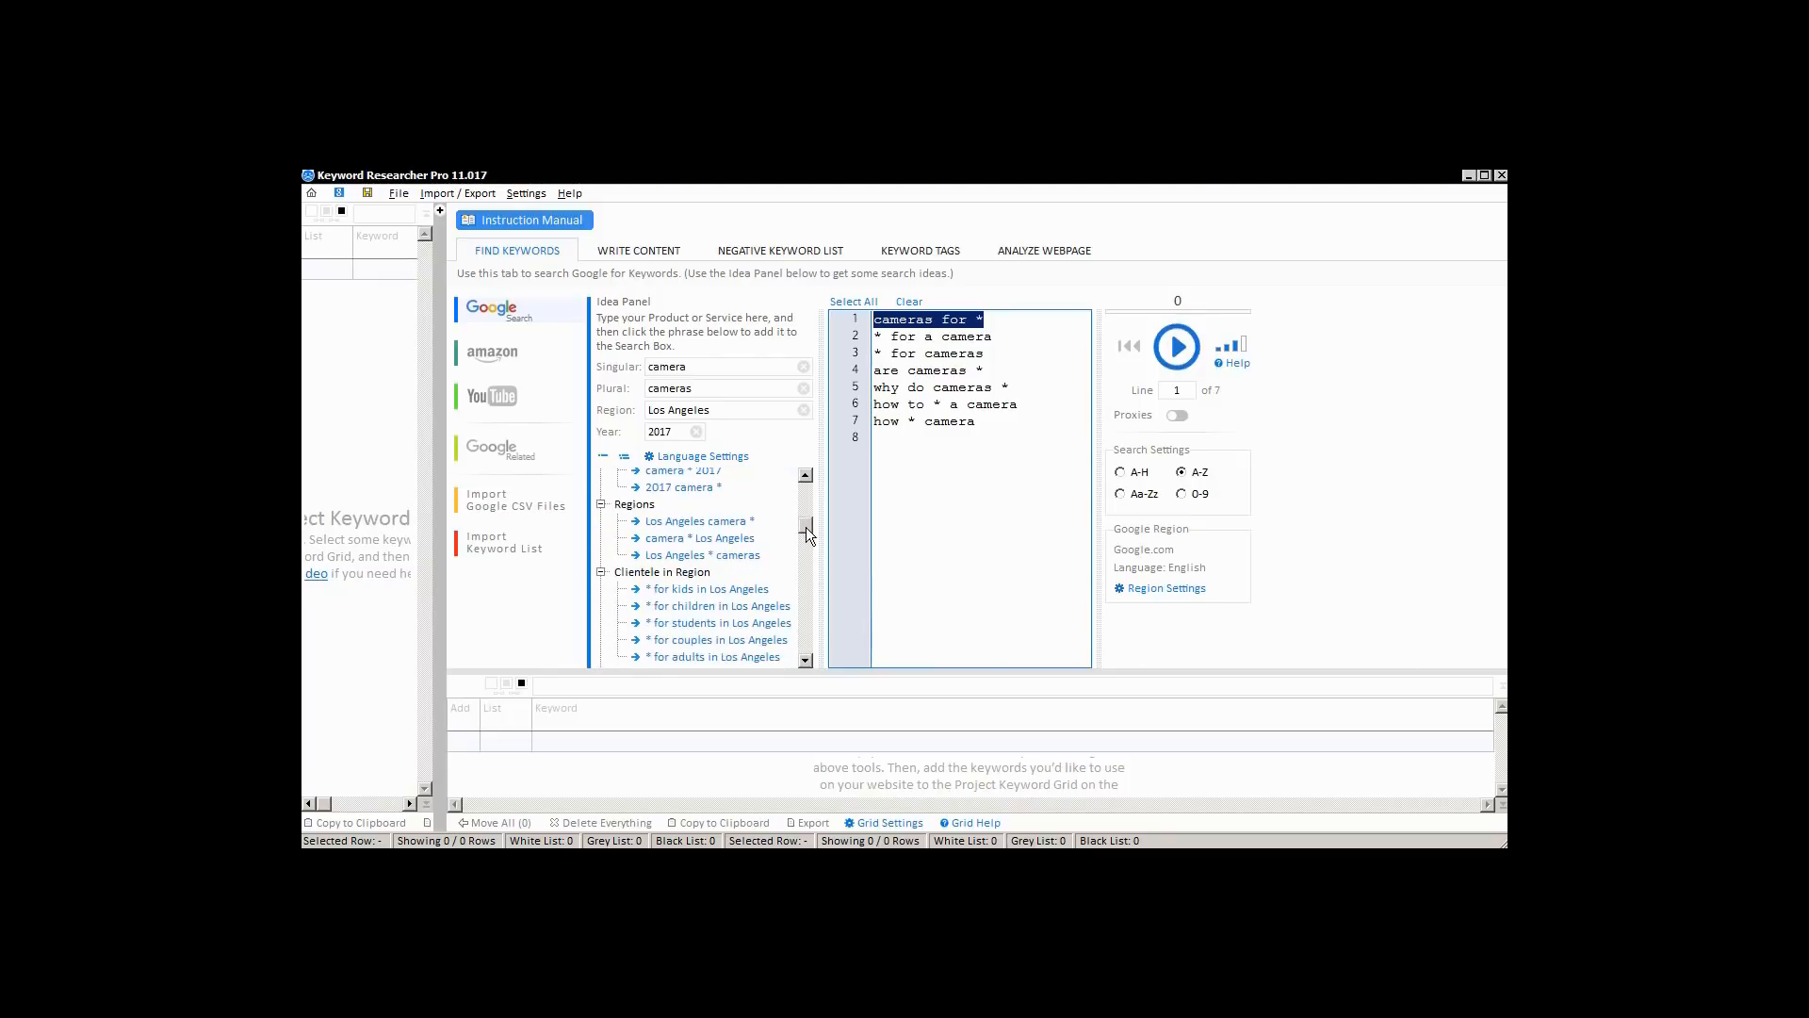
left_click(701, 523)
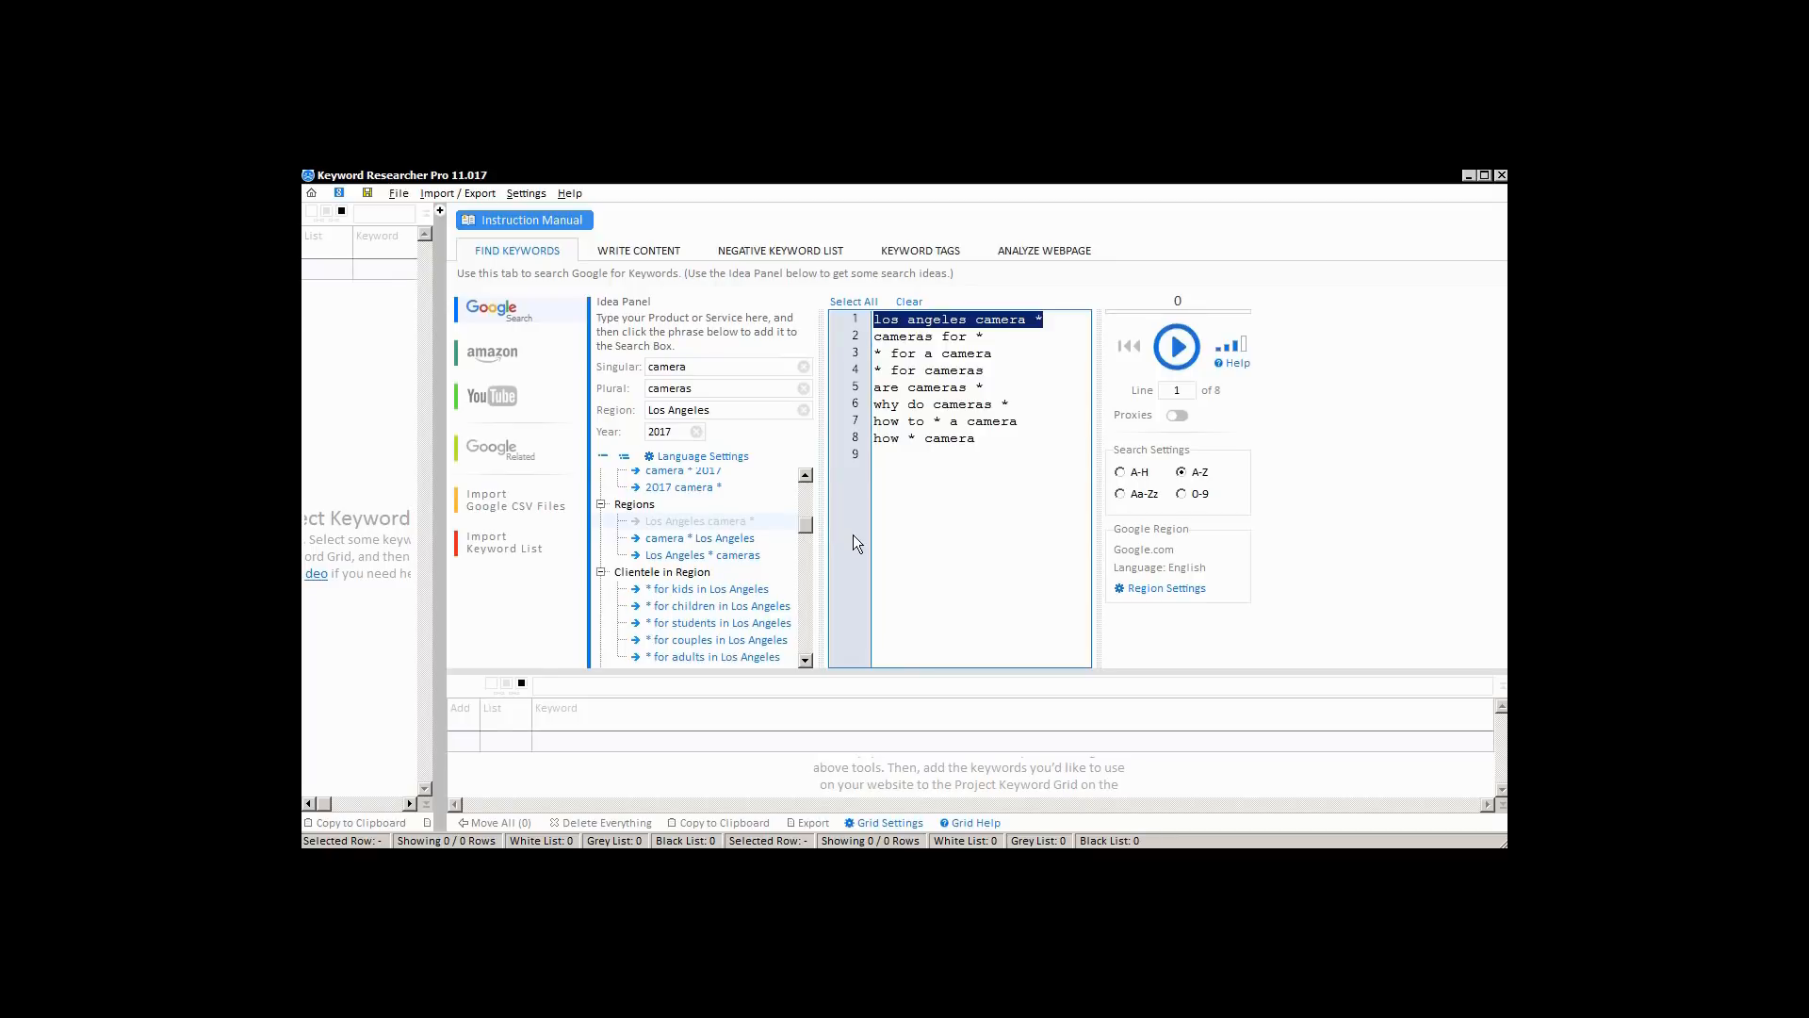
left_click(962, 456)
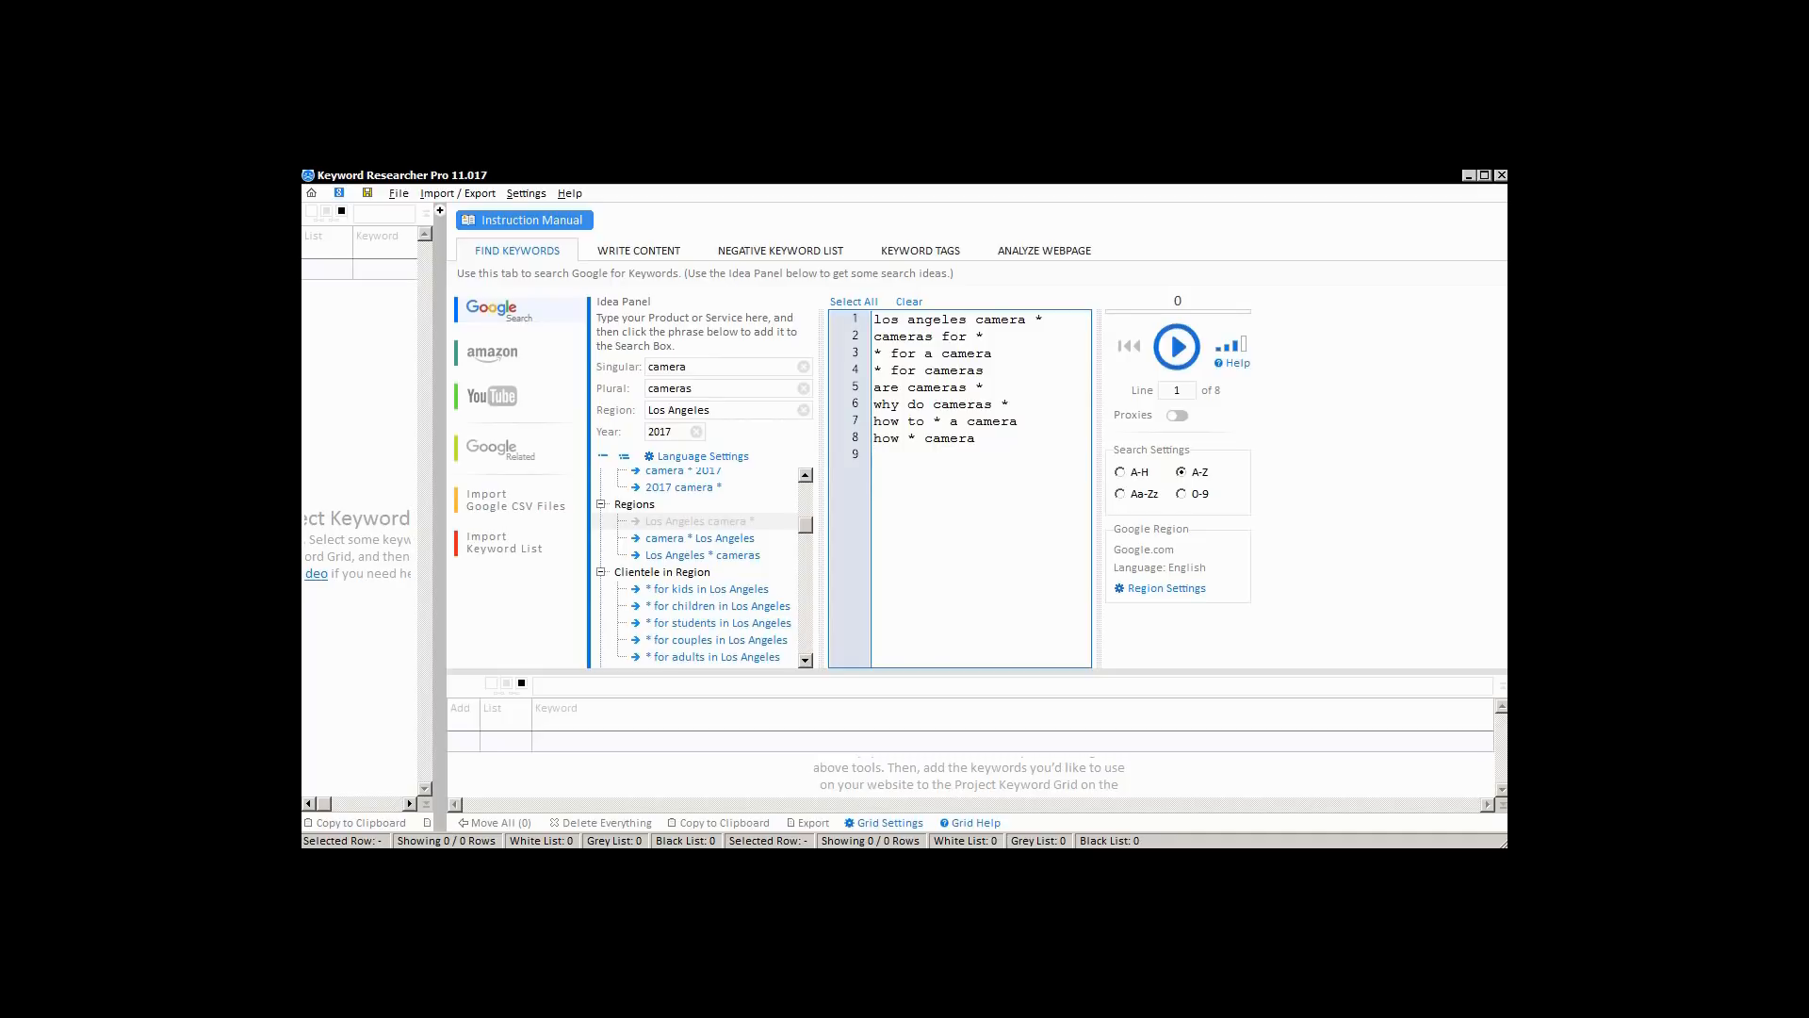
left_click(1174, 348)
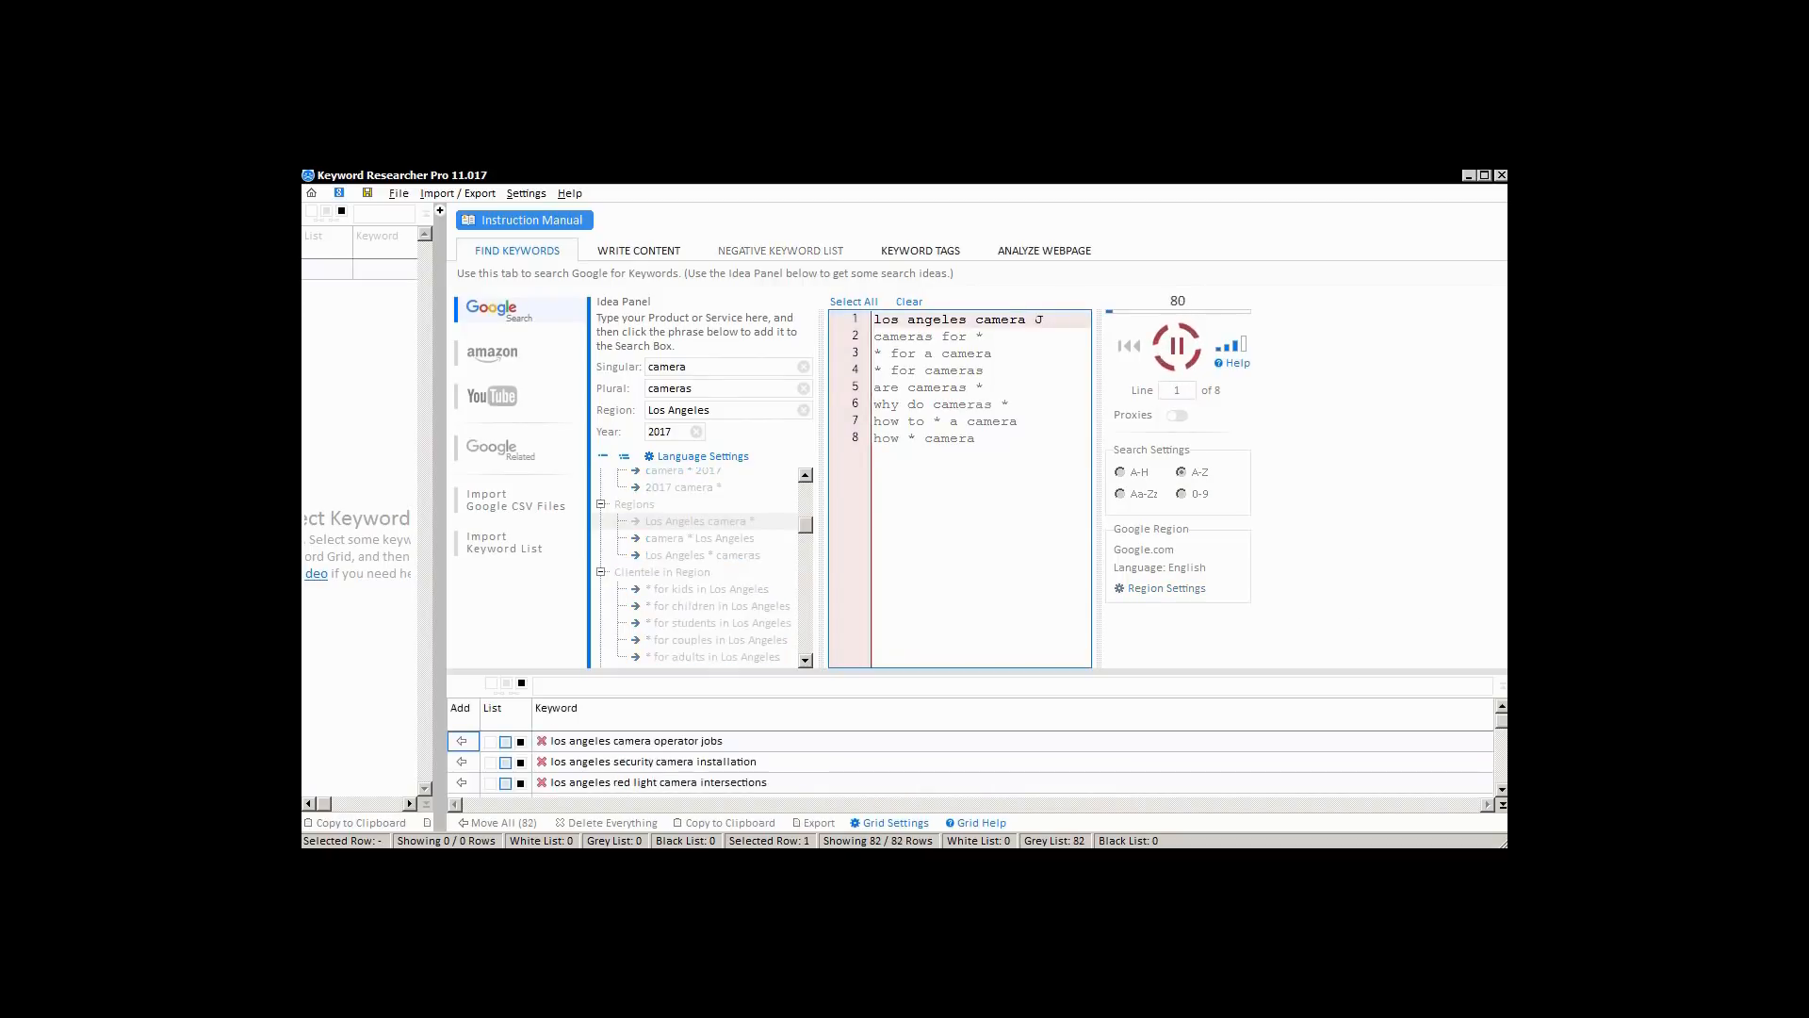
Enlarge the Temporary Keyword Grid, look through the found camera keywords, and copy them all to the clipboard
left_click_drag(1169, 671, 1175, 442)
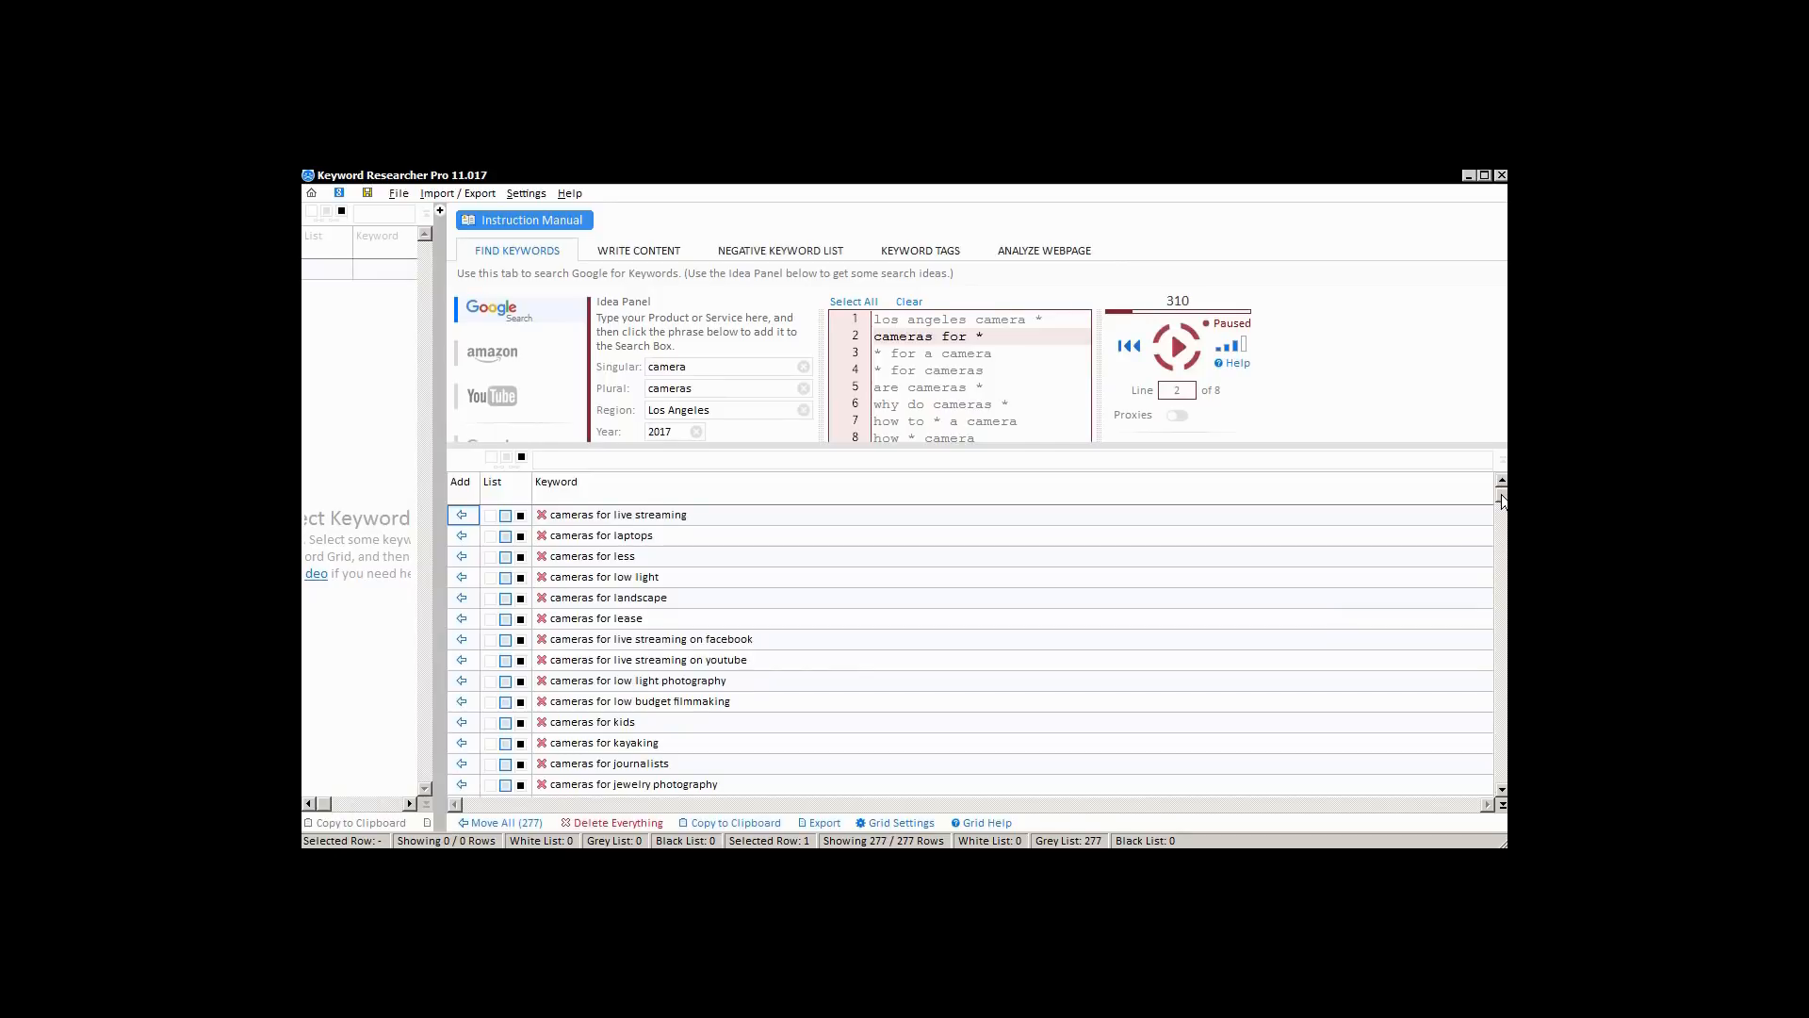
left_click(1502, 791)
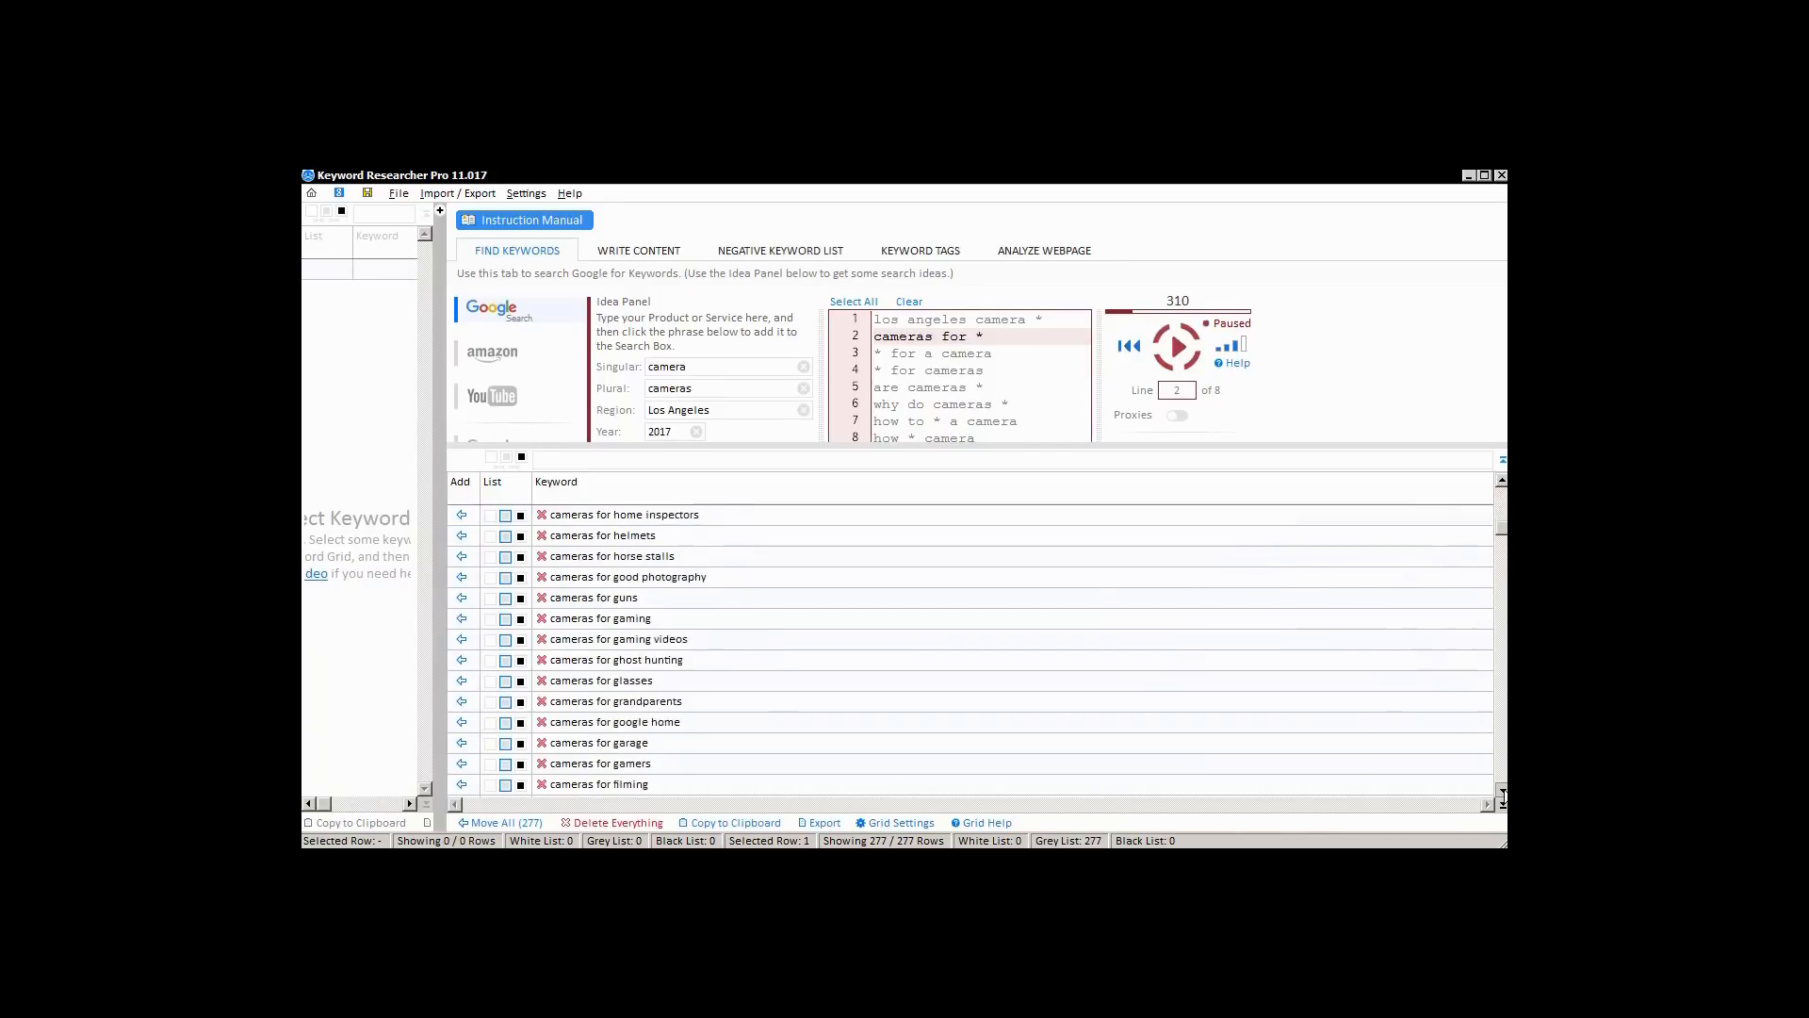
left_click_drag(1502, 797, 1502, 796)
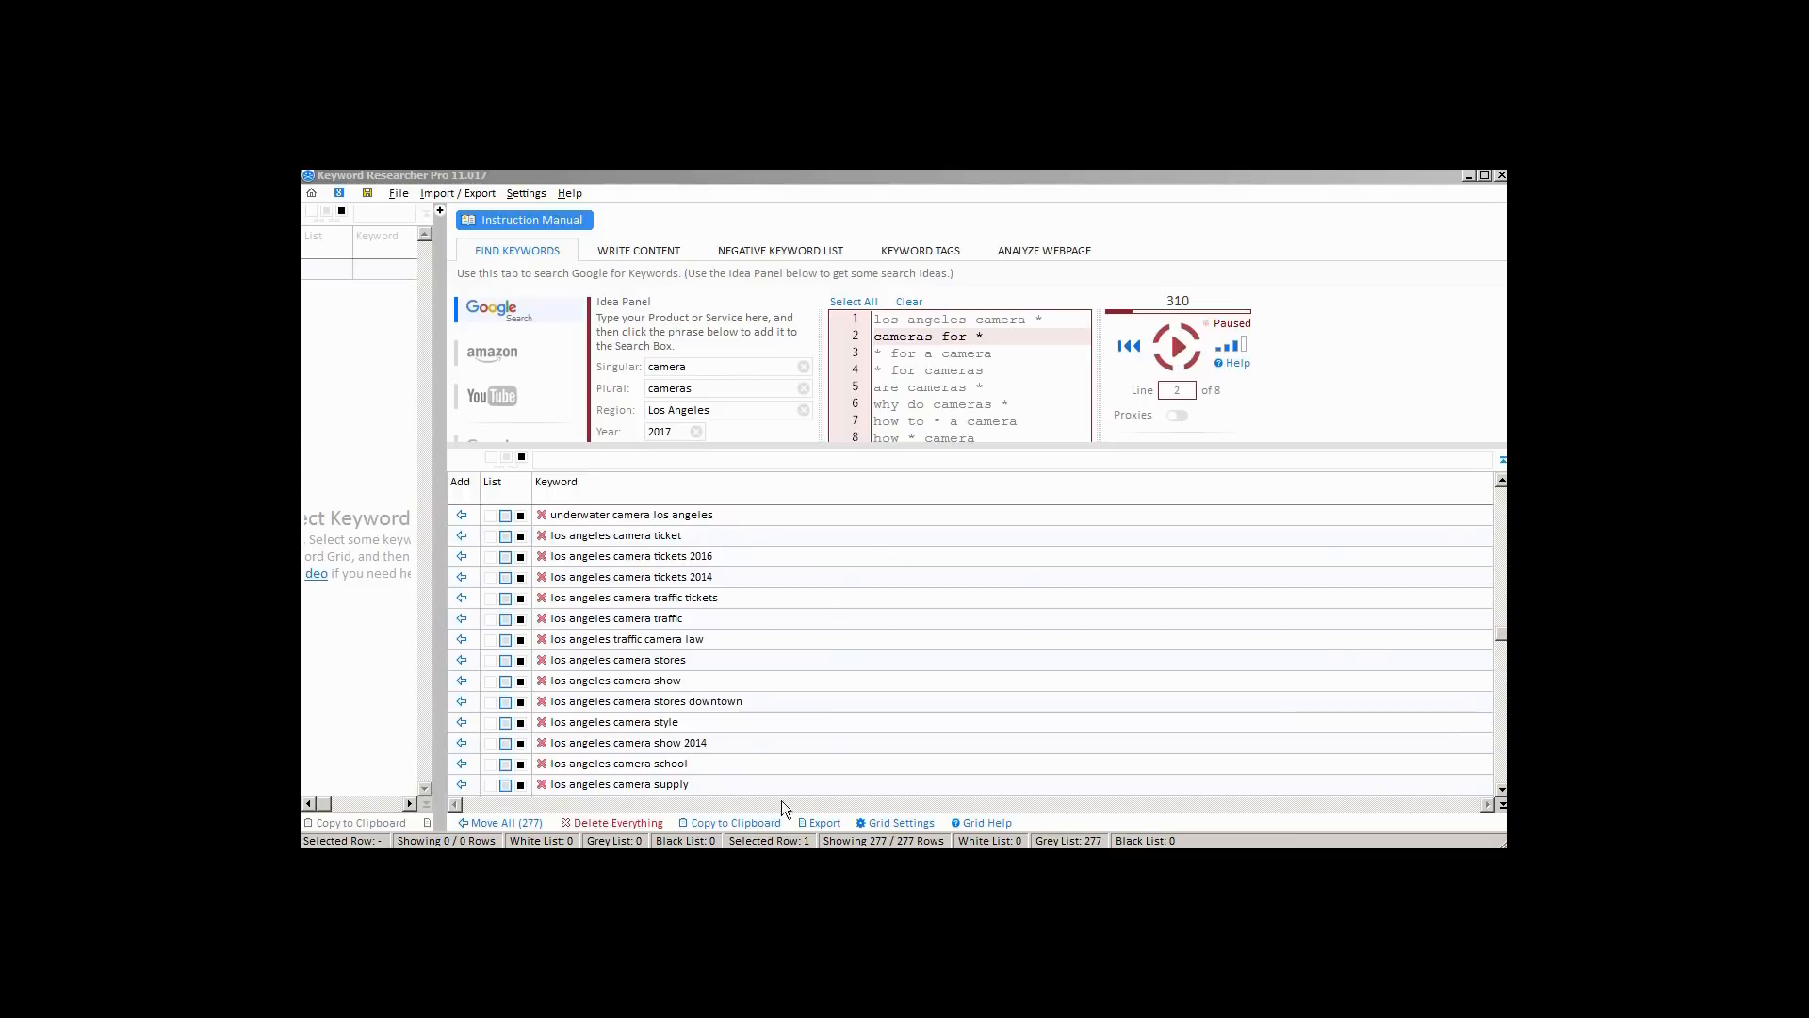
left_click(747, 825)
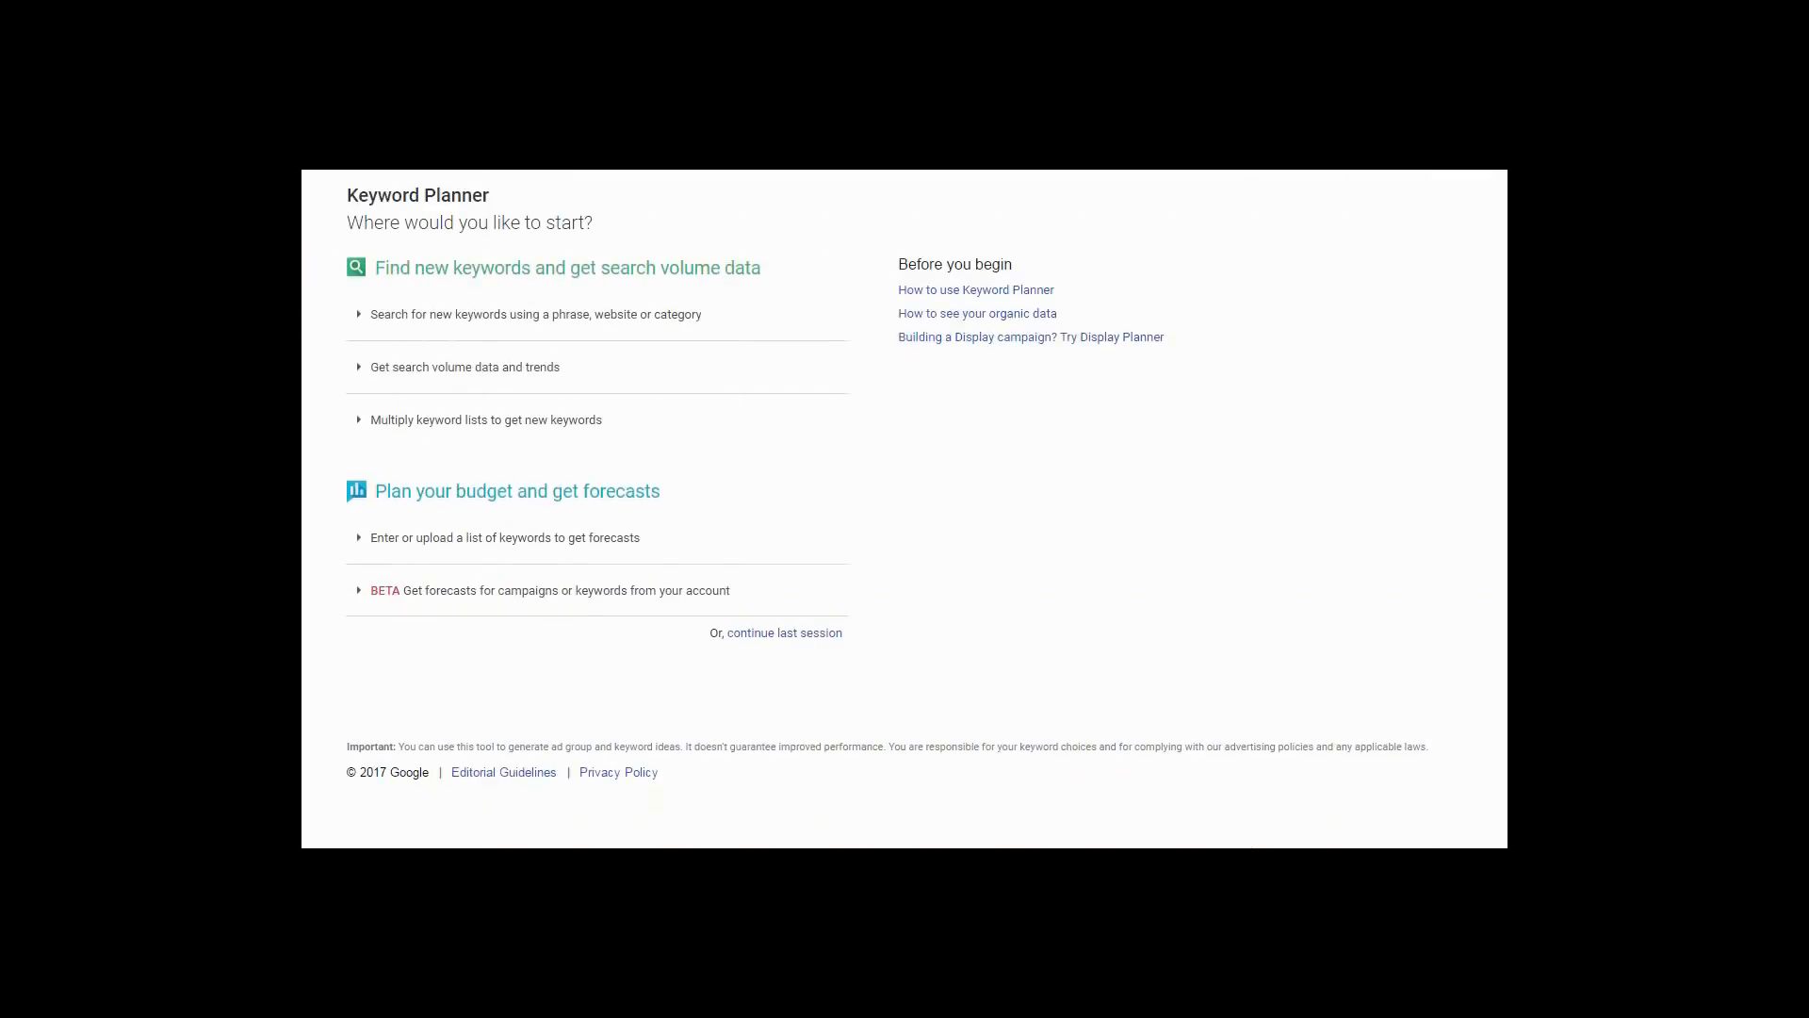
In Google Keyword Planner, paste the copied keywords into the search volume data and trends form and get their search volume
left_click(508, 380)
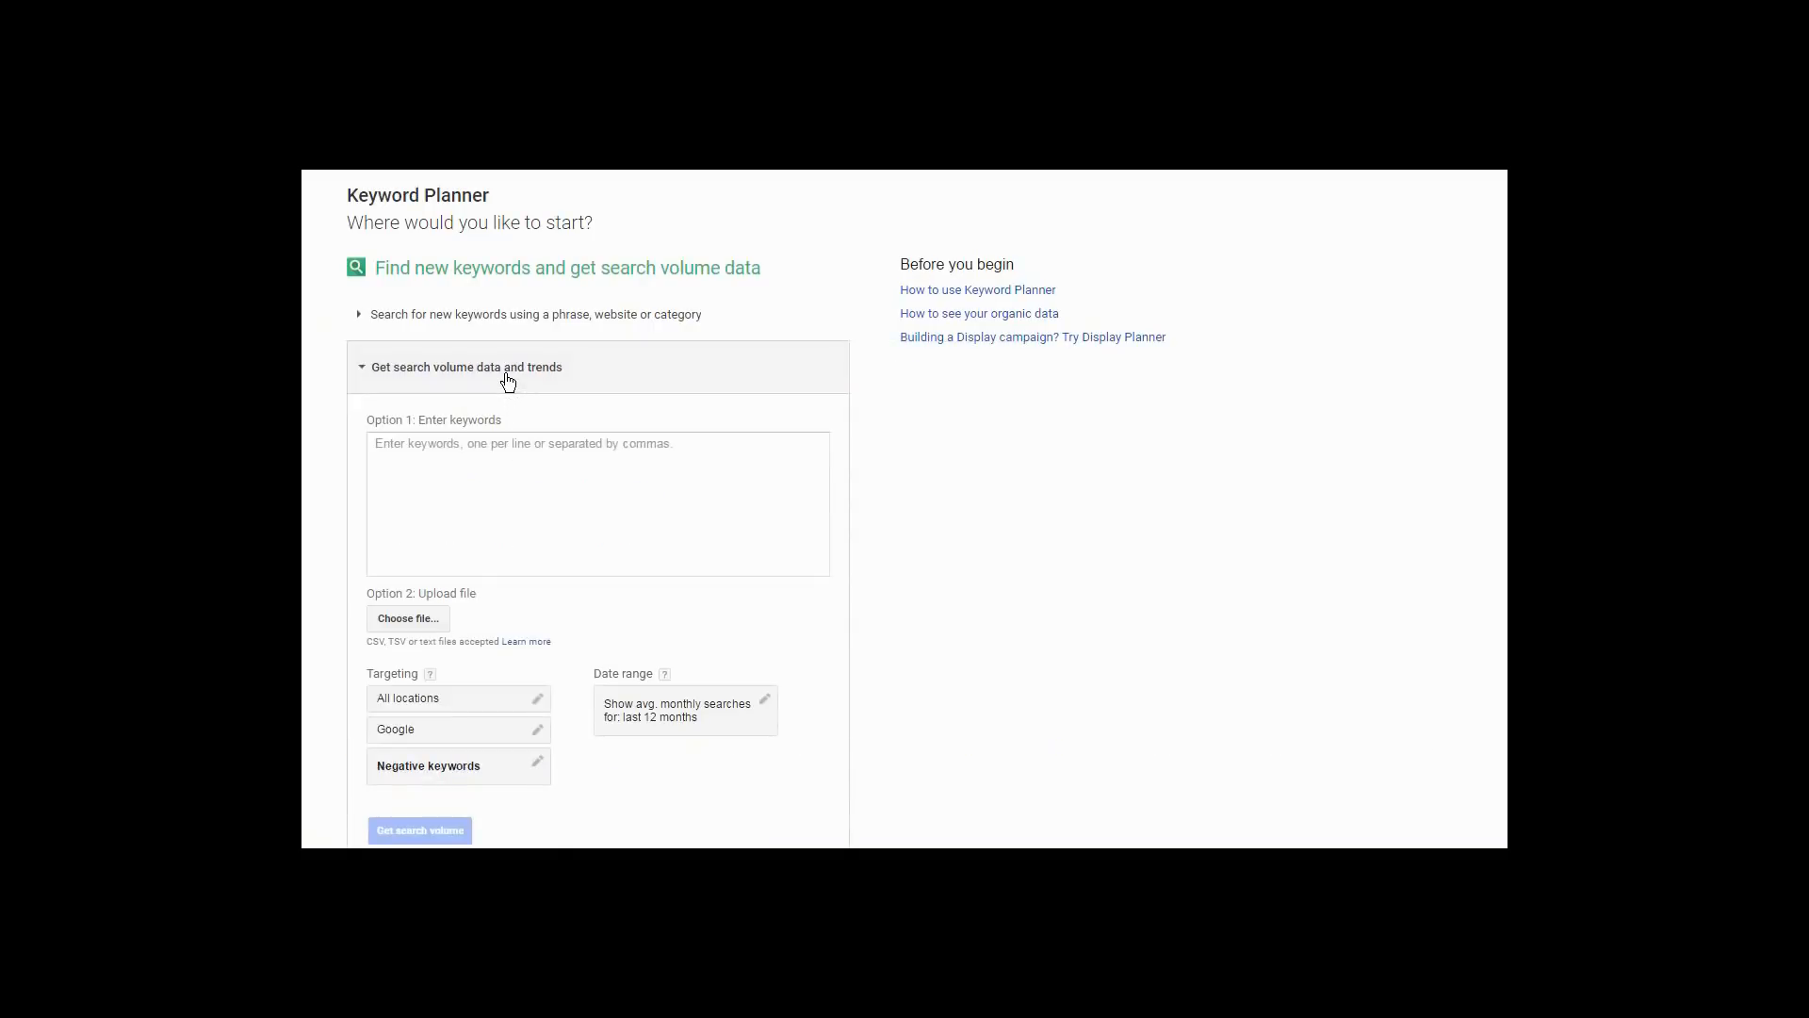
right_click(548, 463)
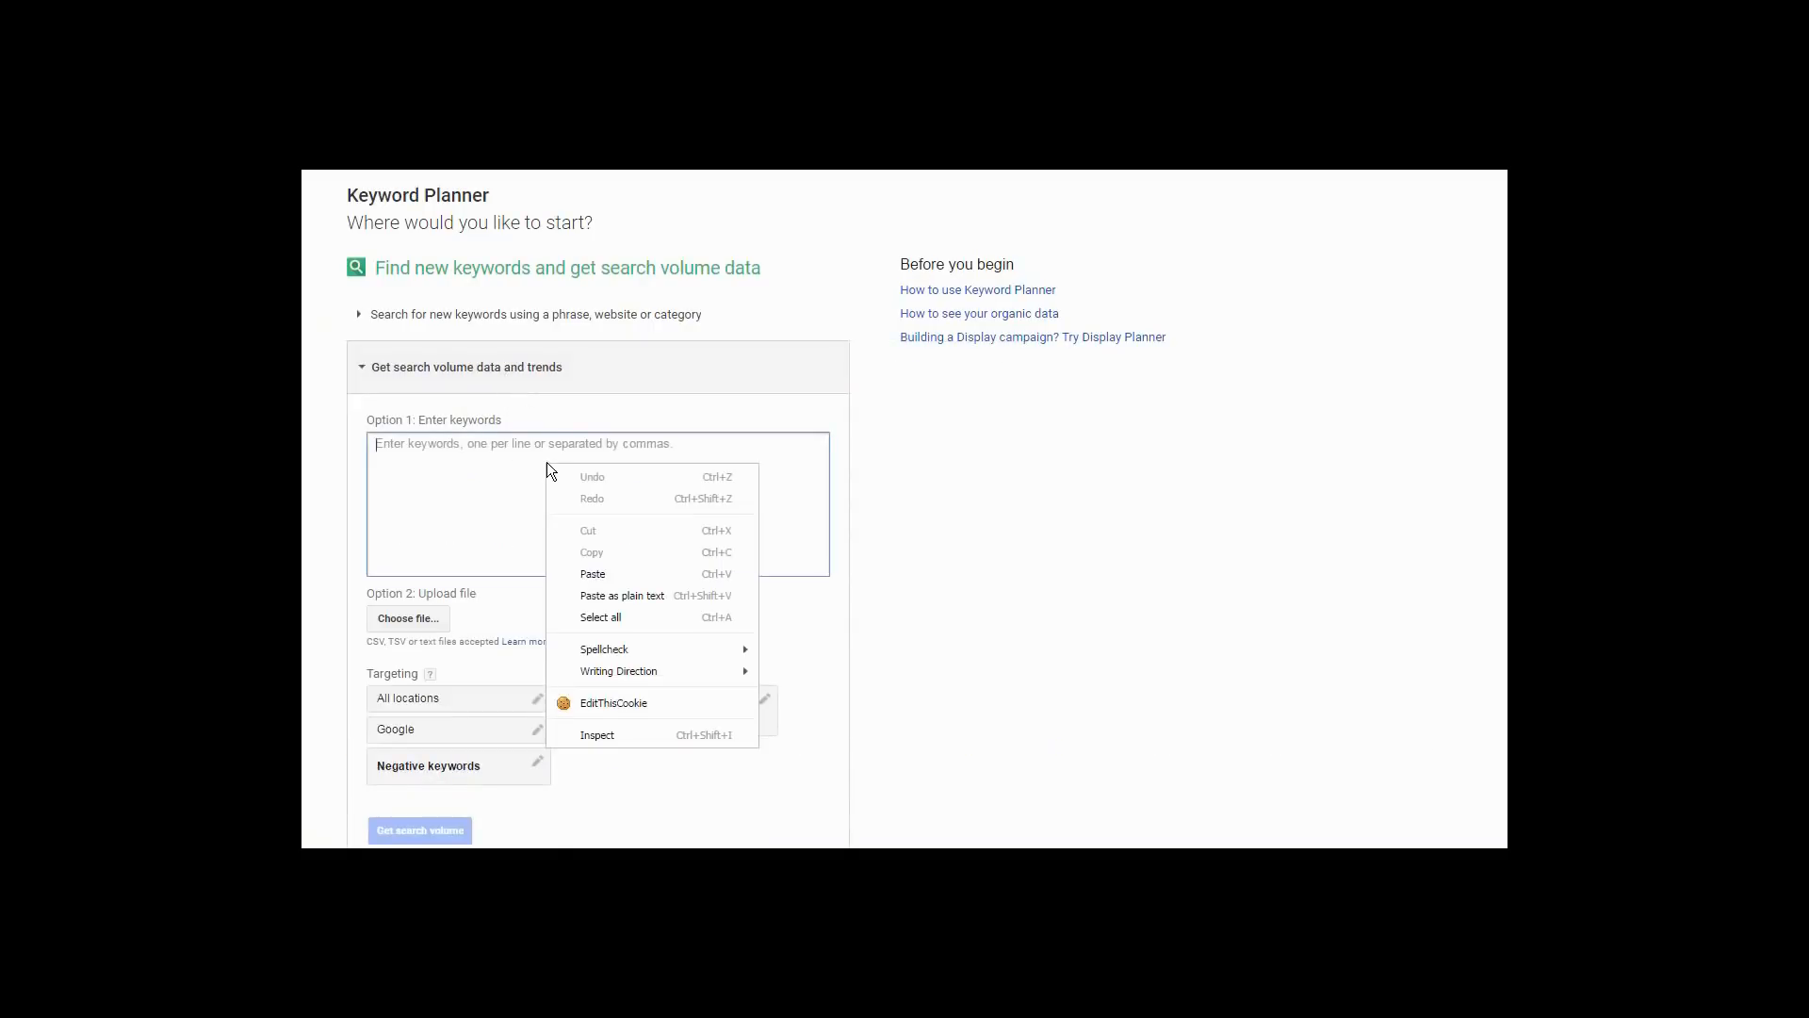
left_click(626, 572)
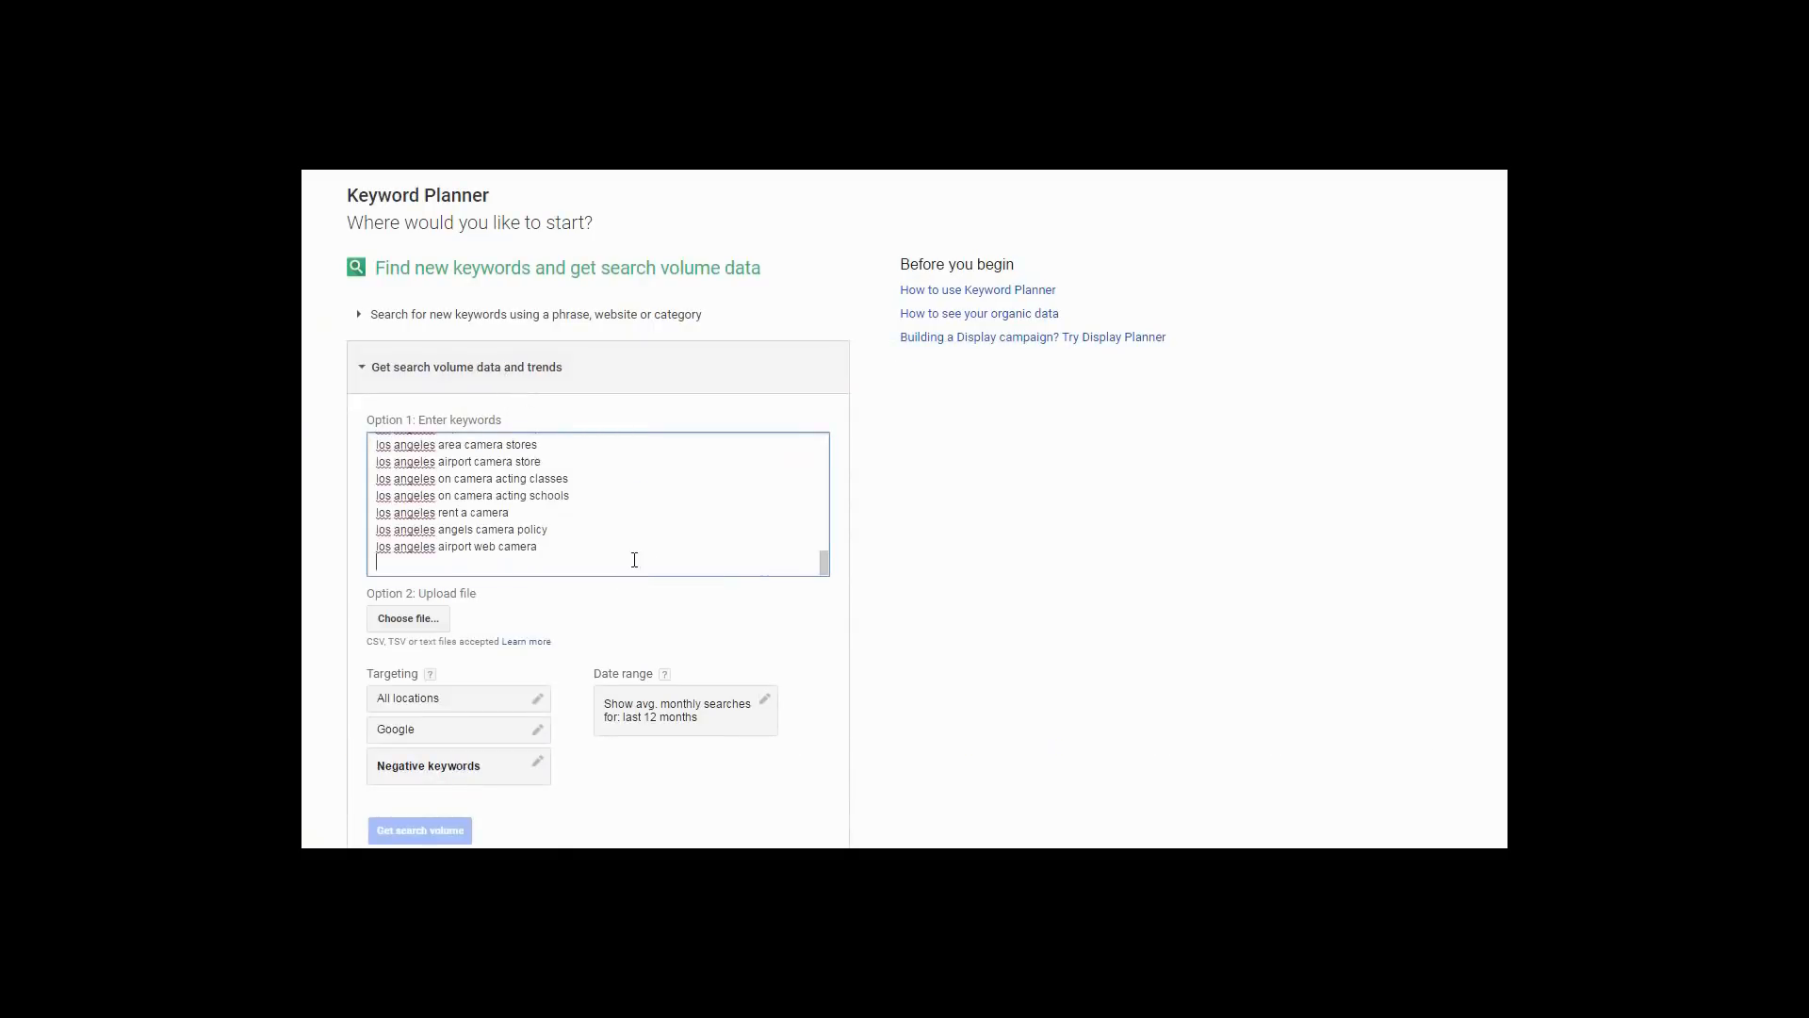
left_click(419, 830)
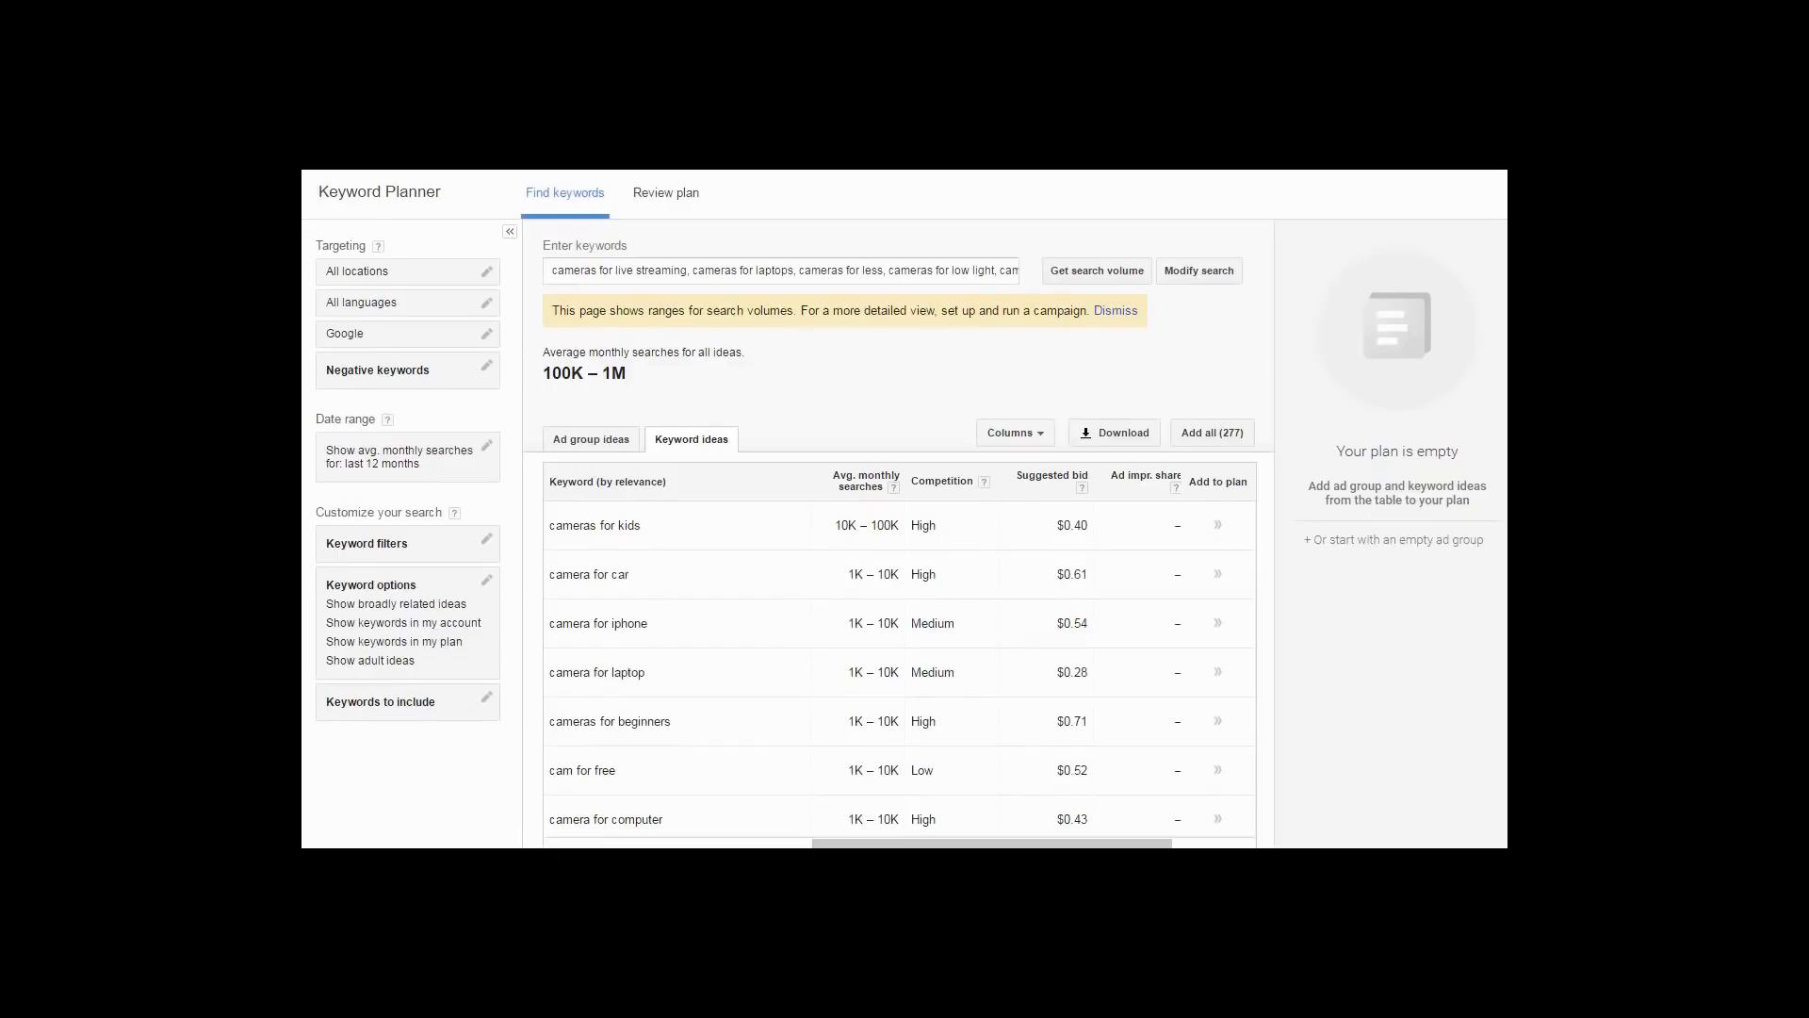
Download the keyword statistics in Excel CSV format and check the downloaded file in the Temp2 folder
scroll(900, 565, "down", 5)
left_click(1113, 441)
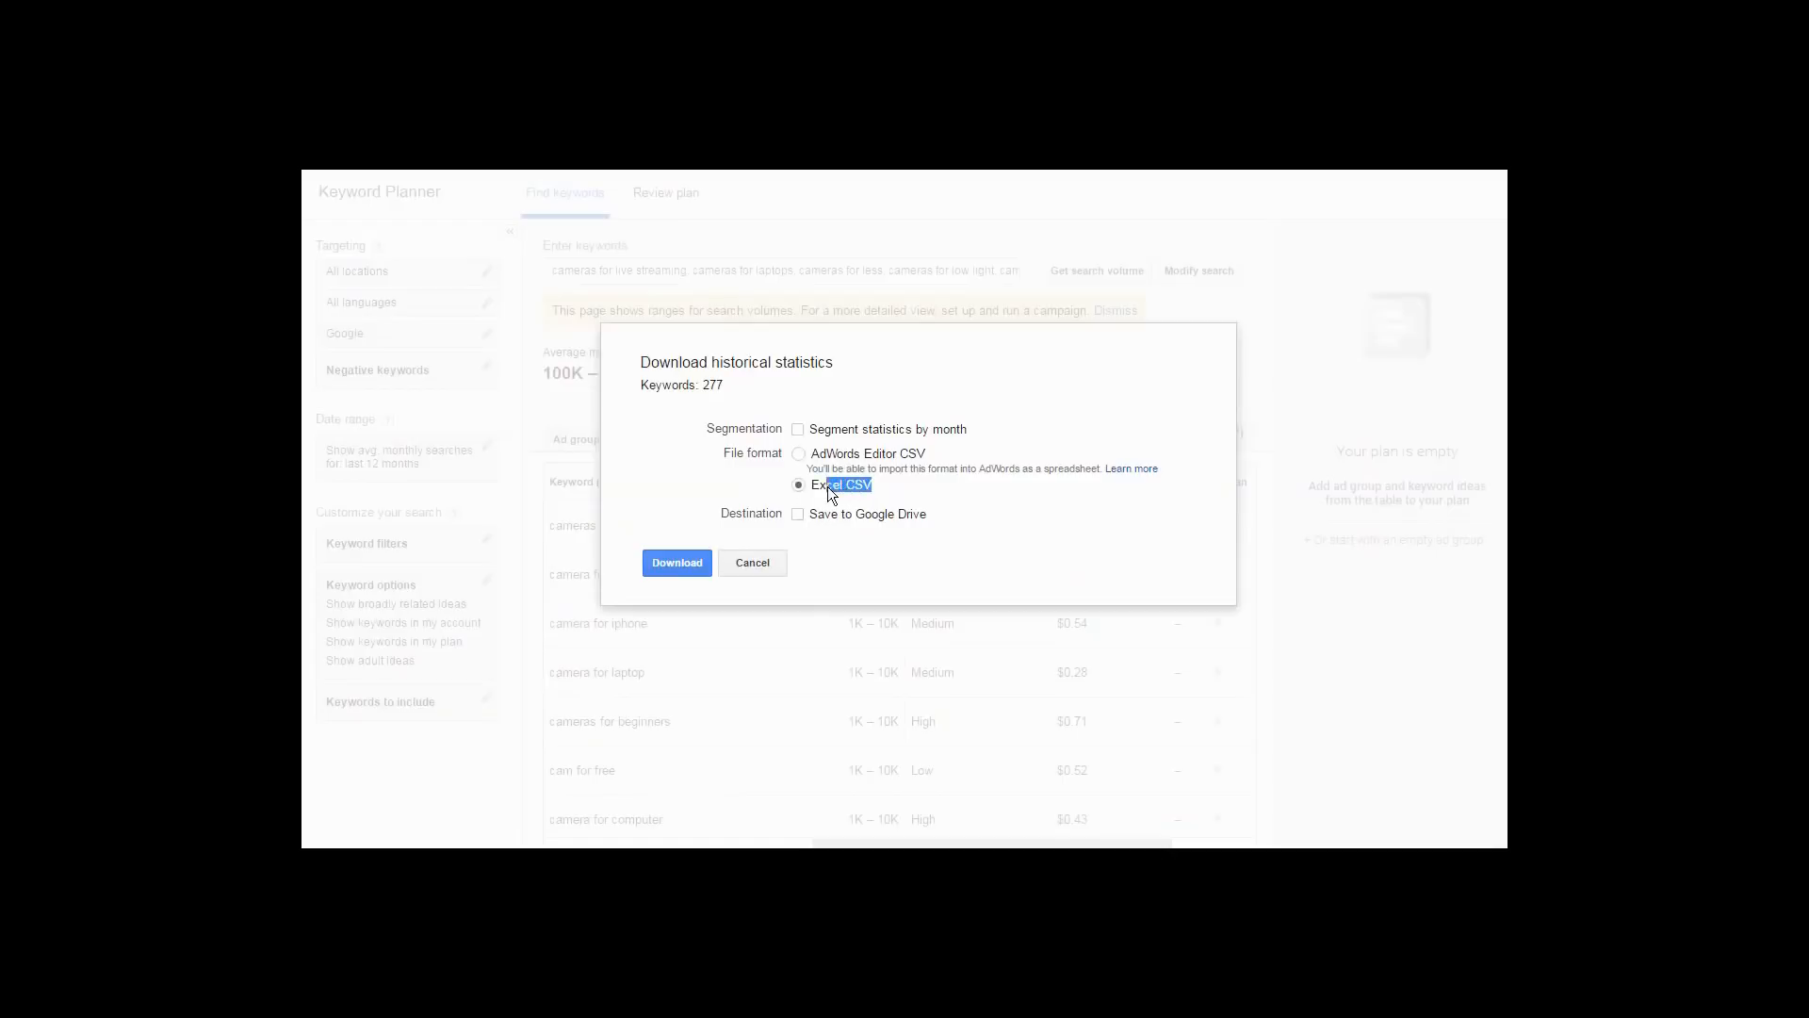
left_click(675, 563)
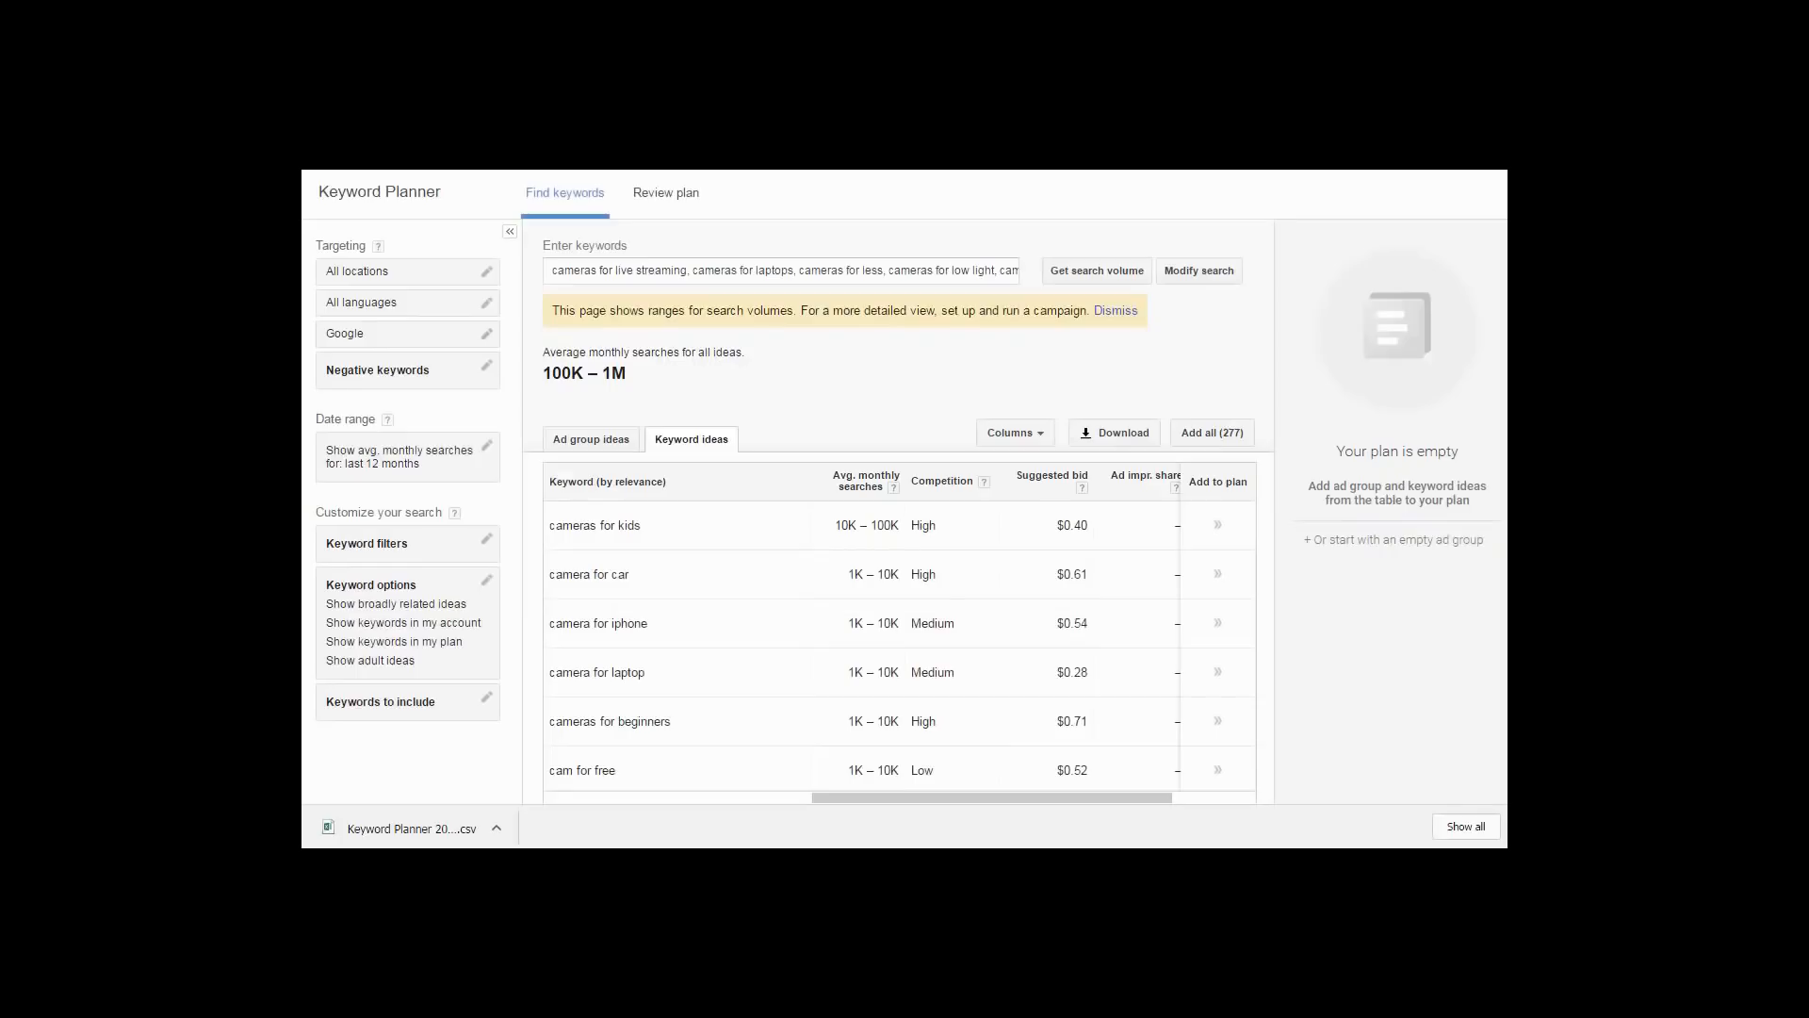
left_click_drag(1503, 838, 1150, 282)
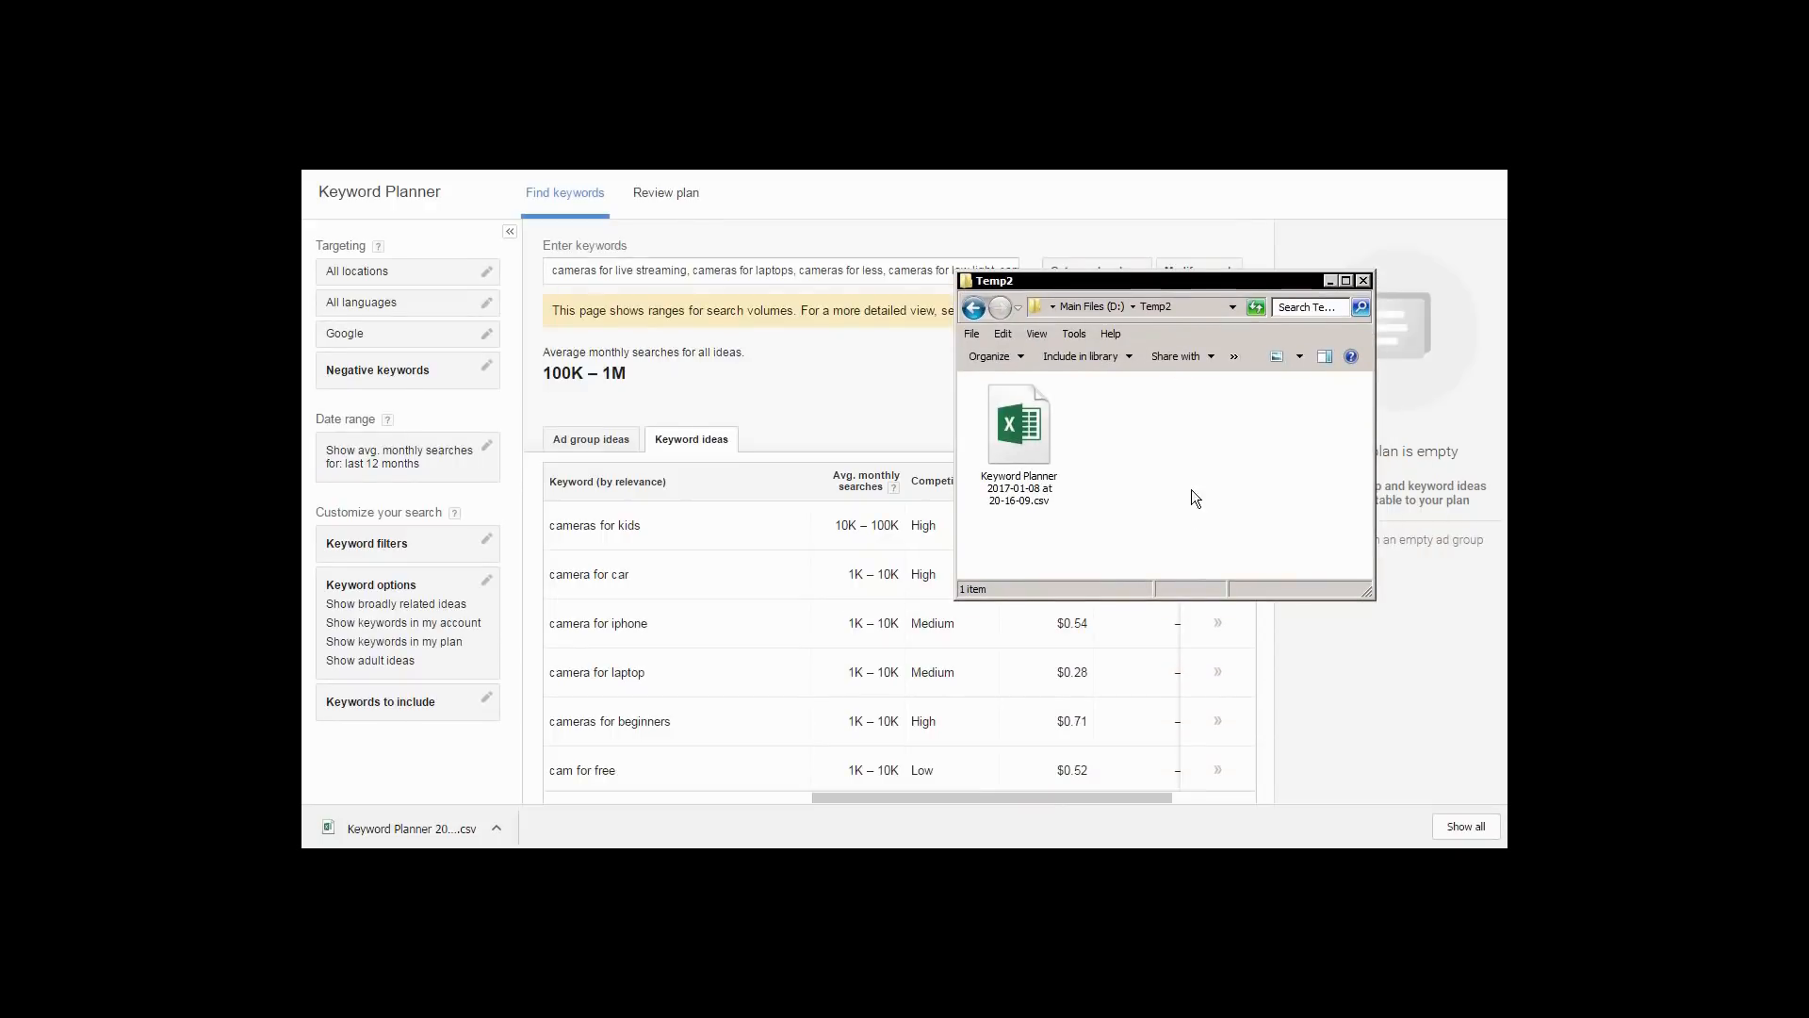
left_click_drag(1185, 517, 943, 398)
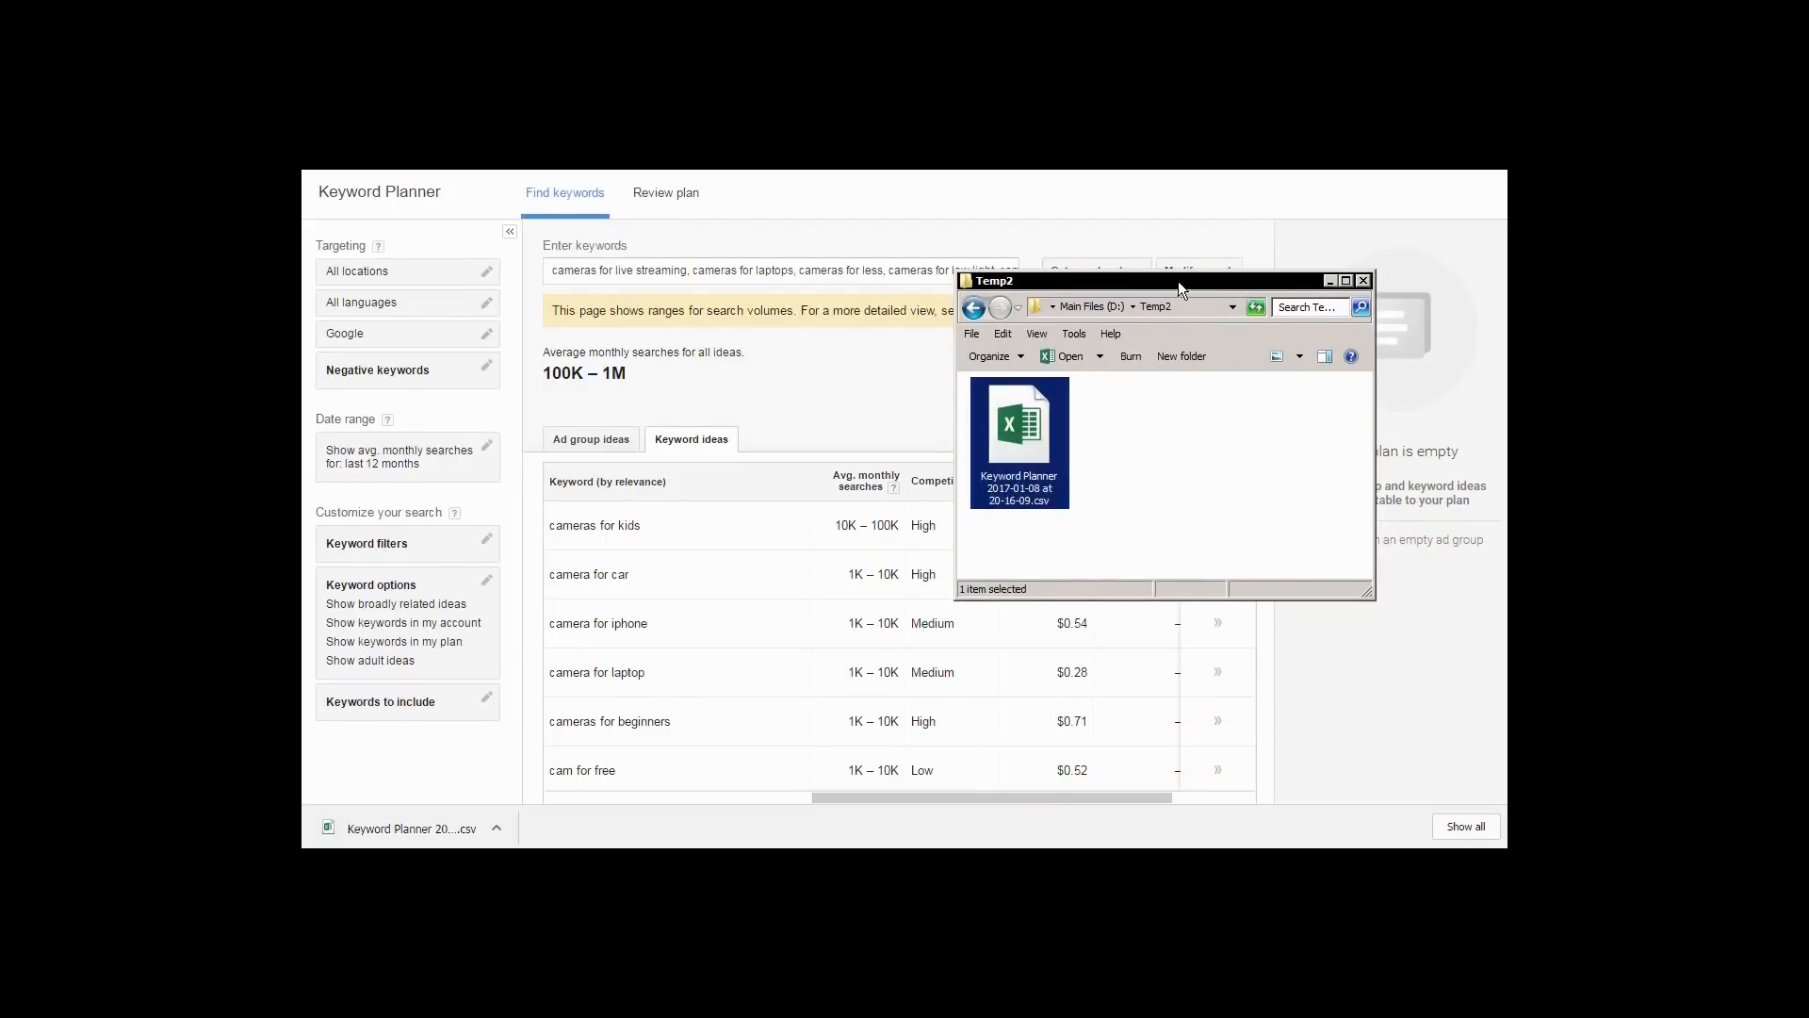
left_click_drag(1178, 281, 1506, 429)
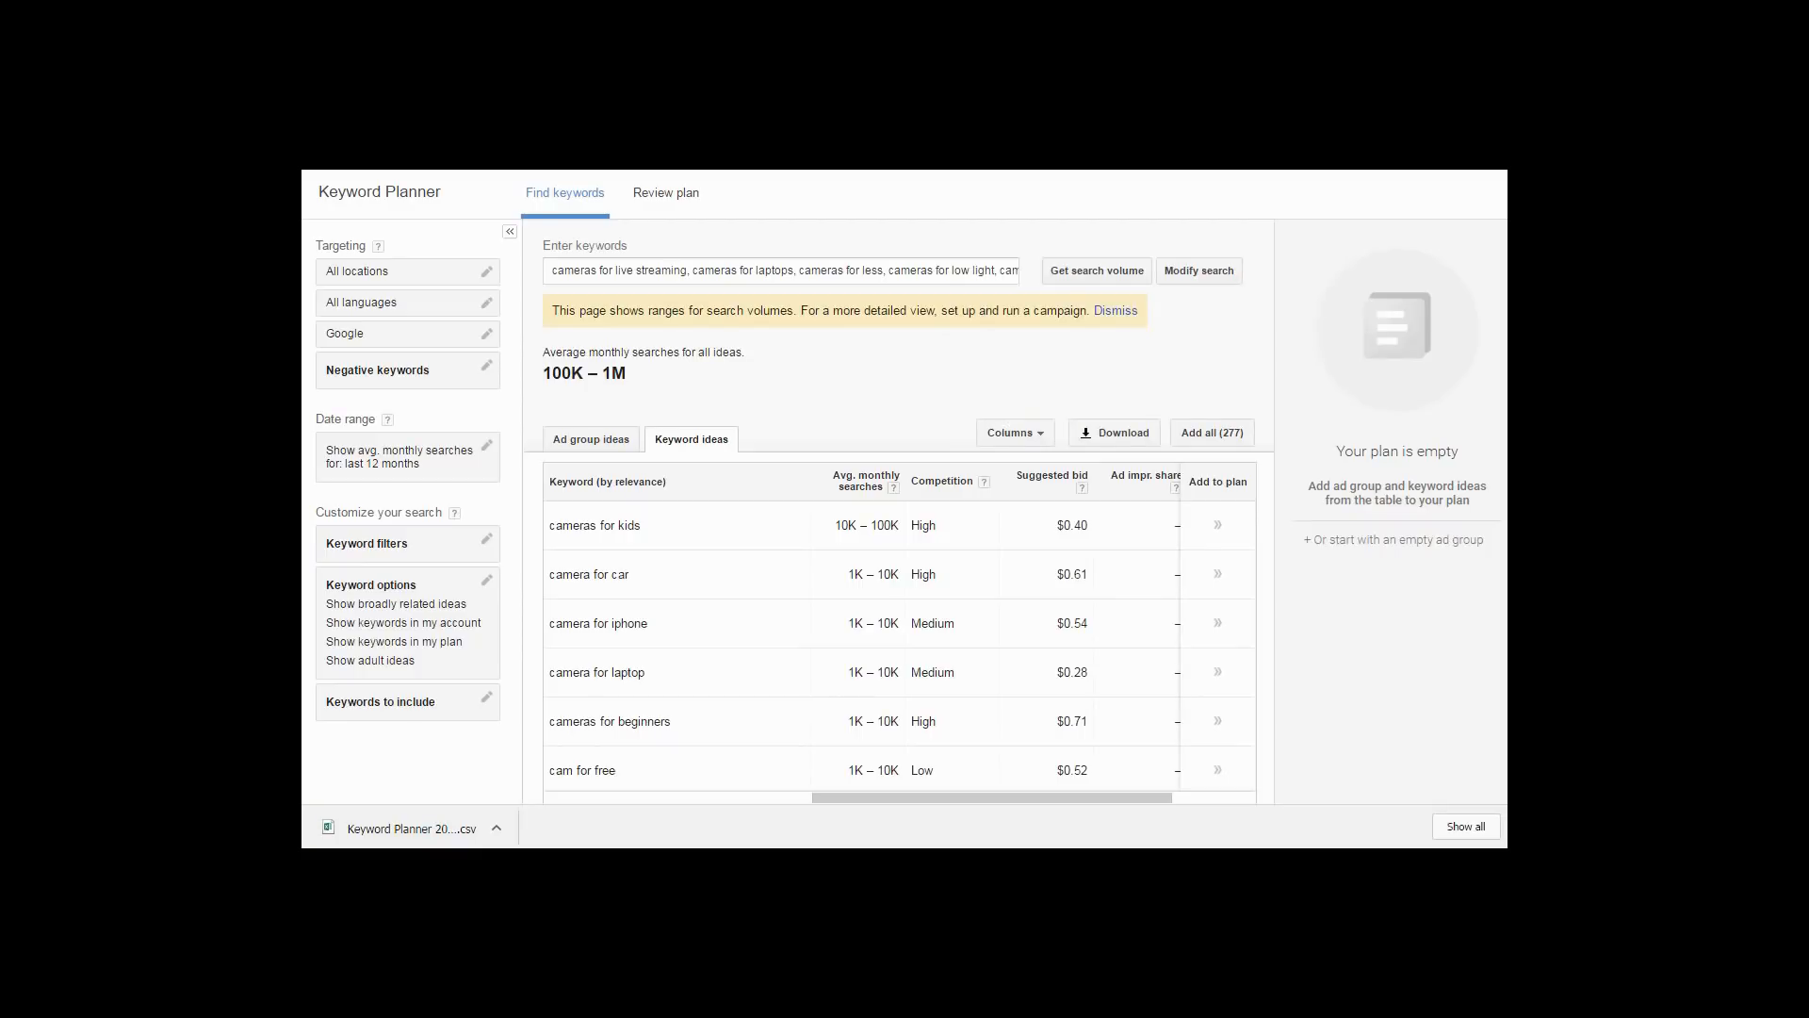
Switch back to Keyword Researcher Pro and import the Google CSV file "Keyword Planner 2017-01-08 at 20-16-09.csv" from the Temp2 folder
key("alt+Tab")
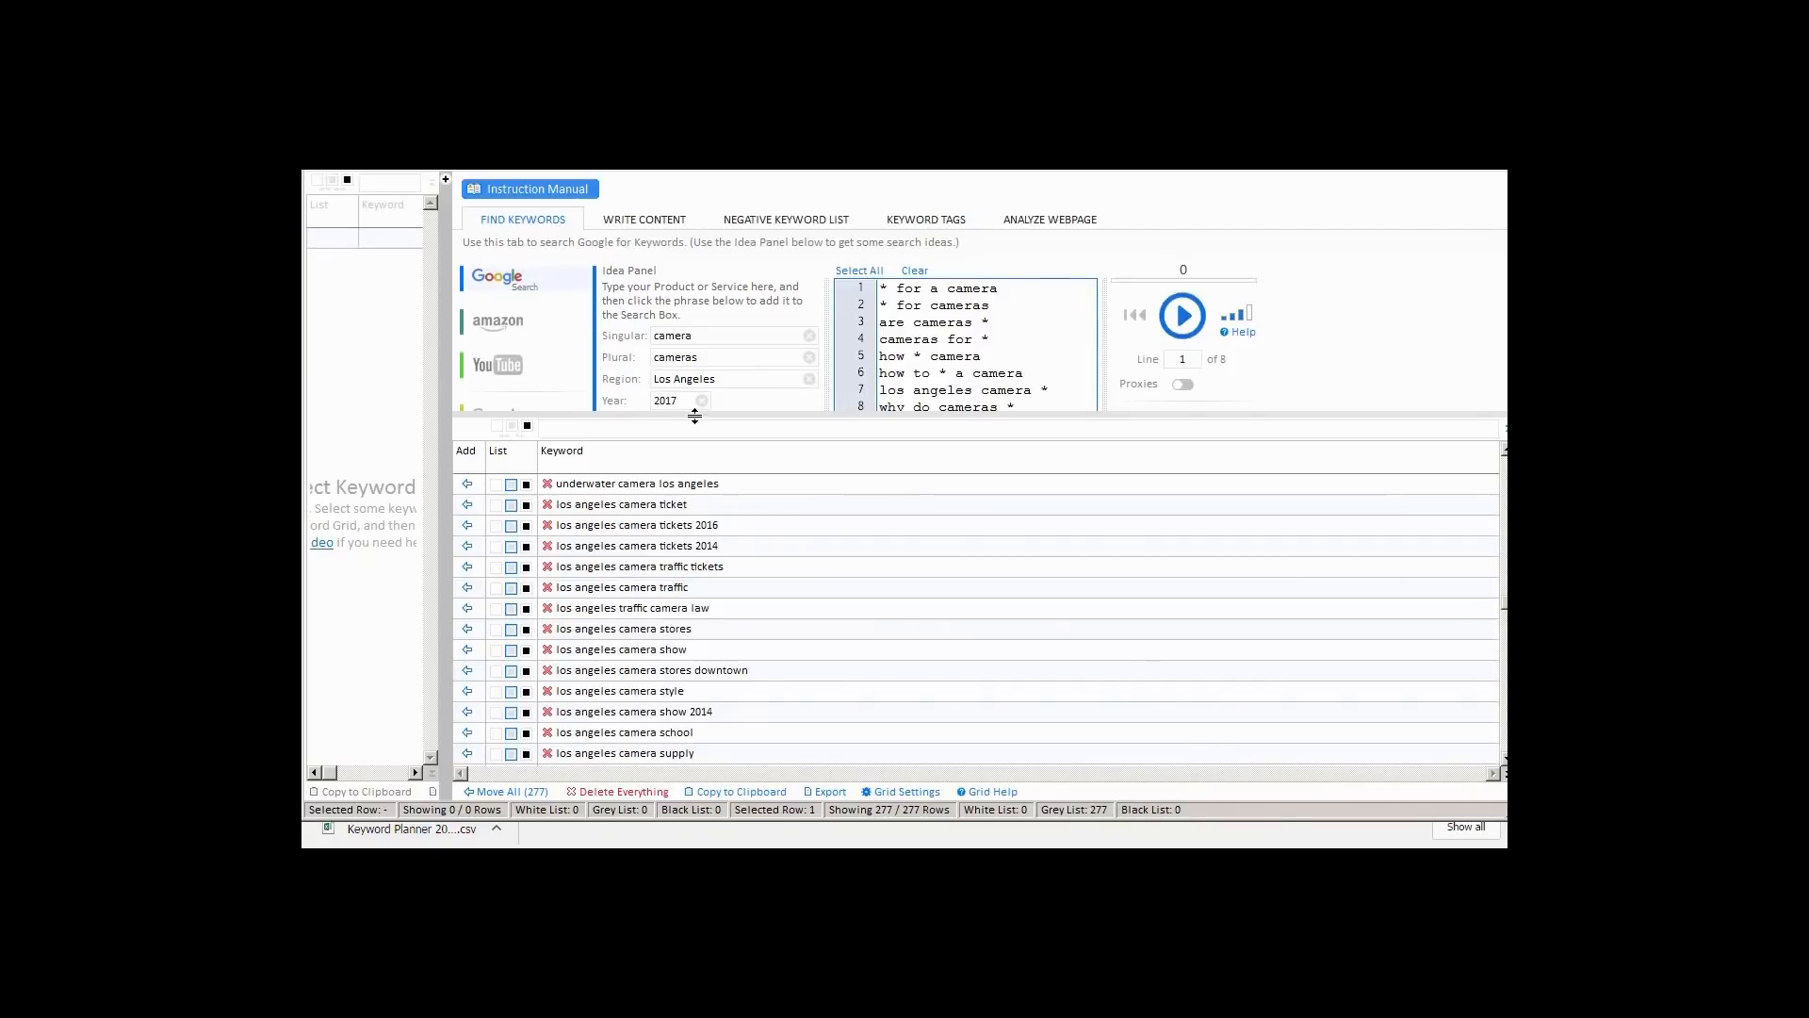
left_click_drag(695, 416, 703, 578)
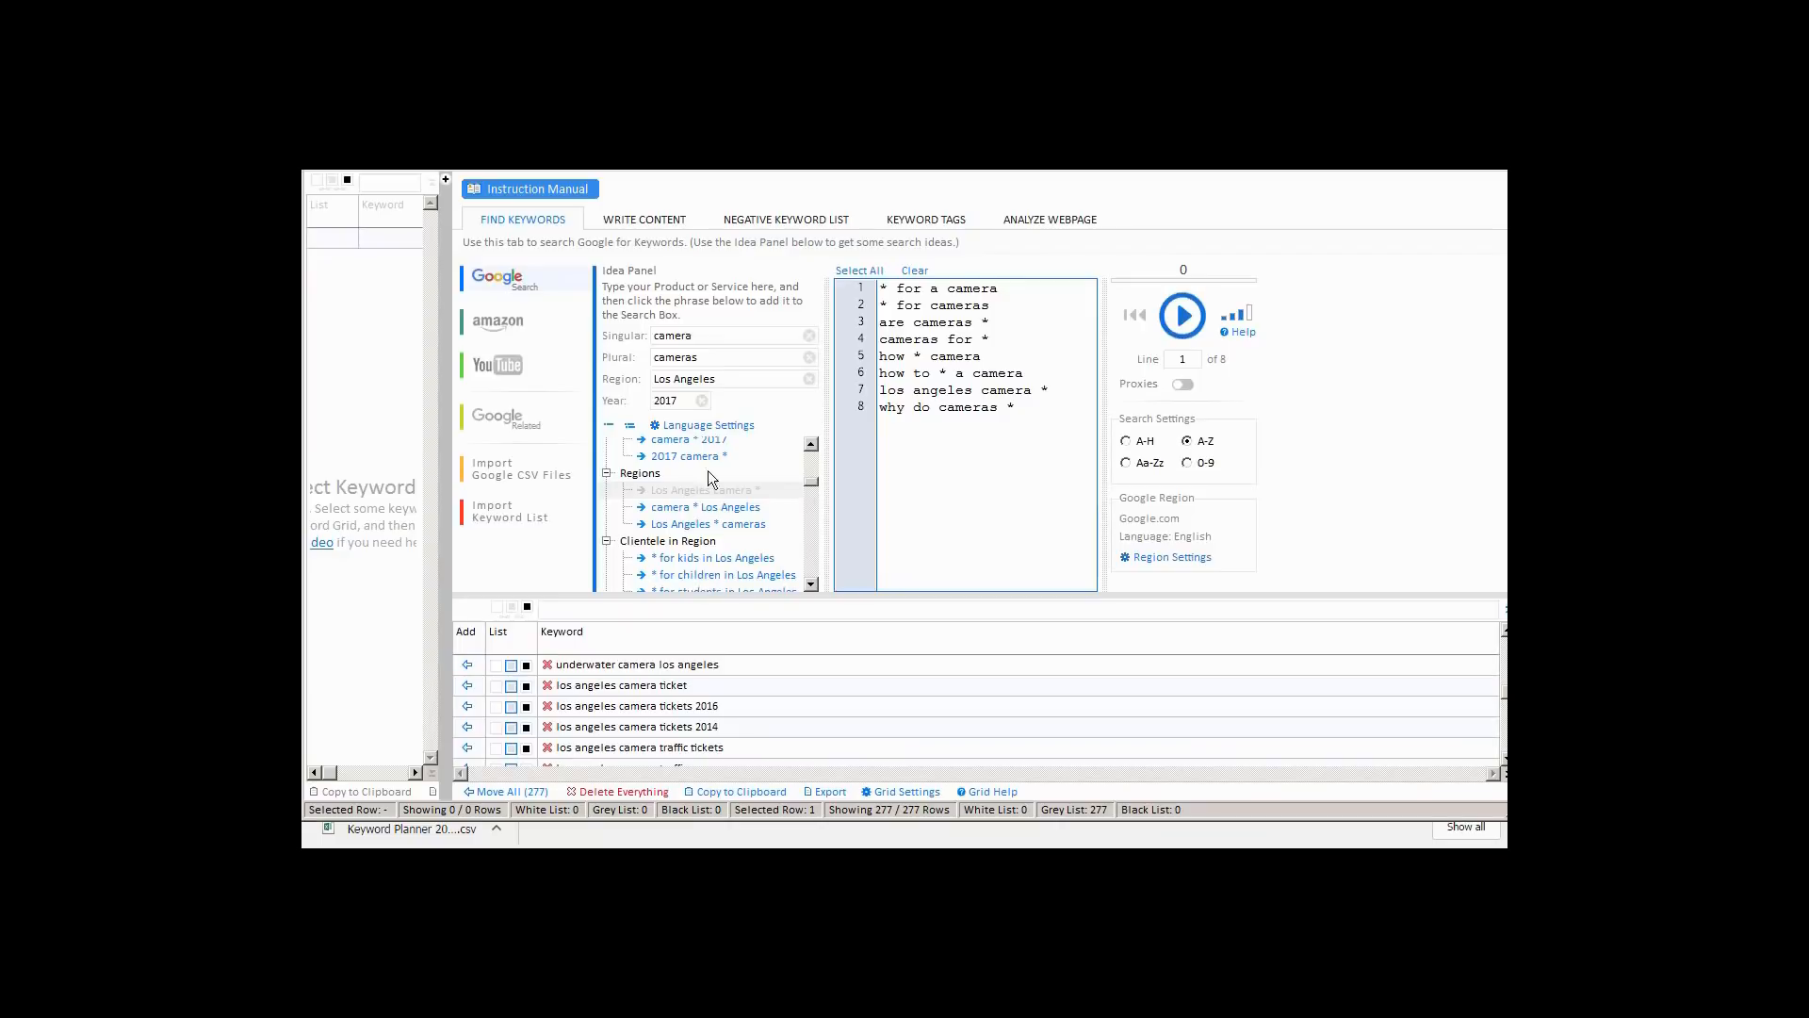
left_click(504, 479)
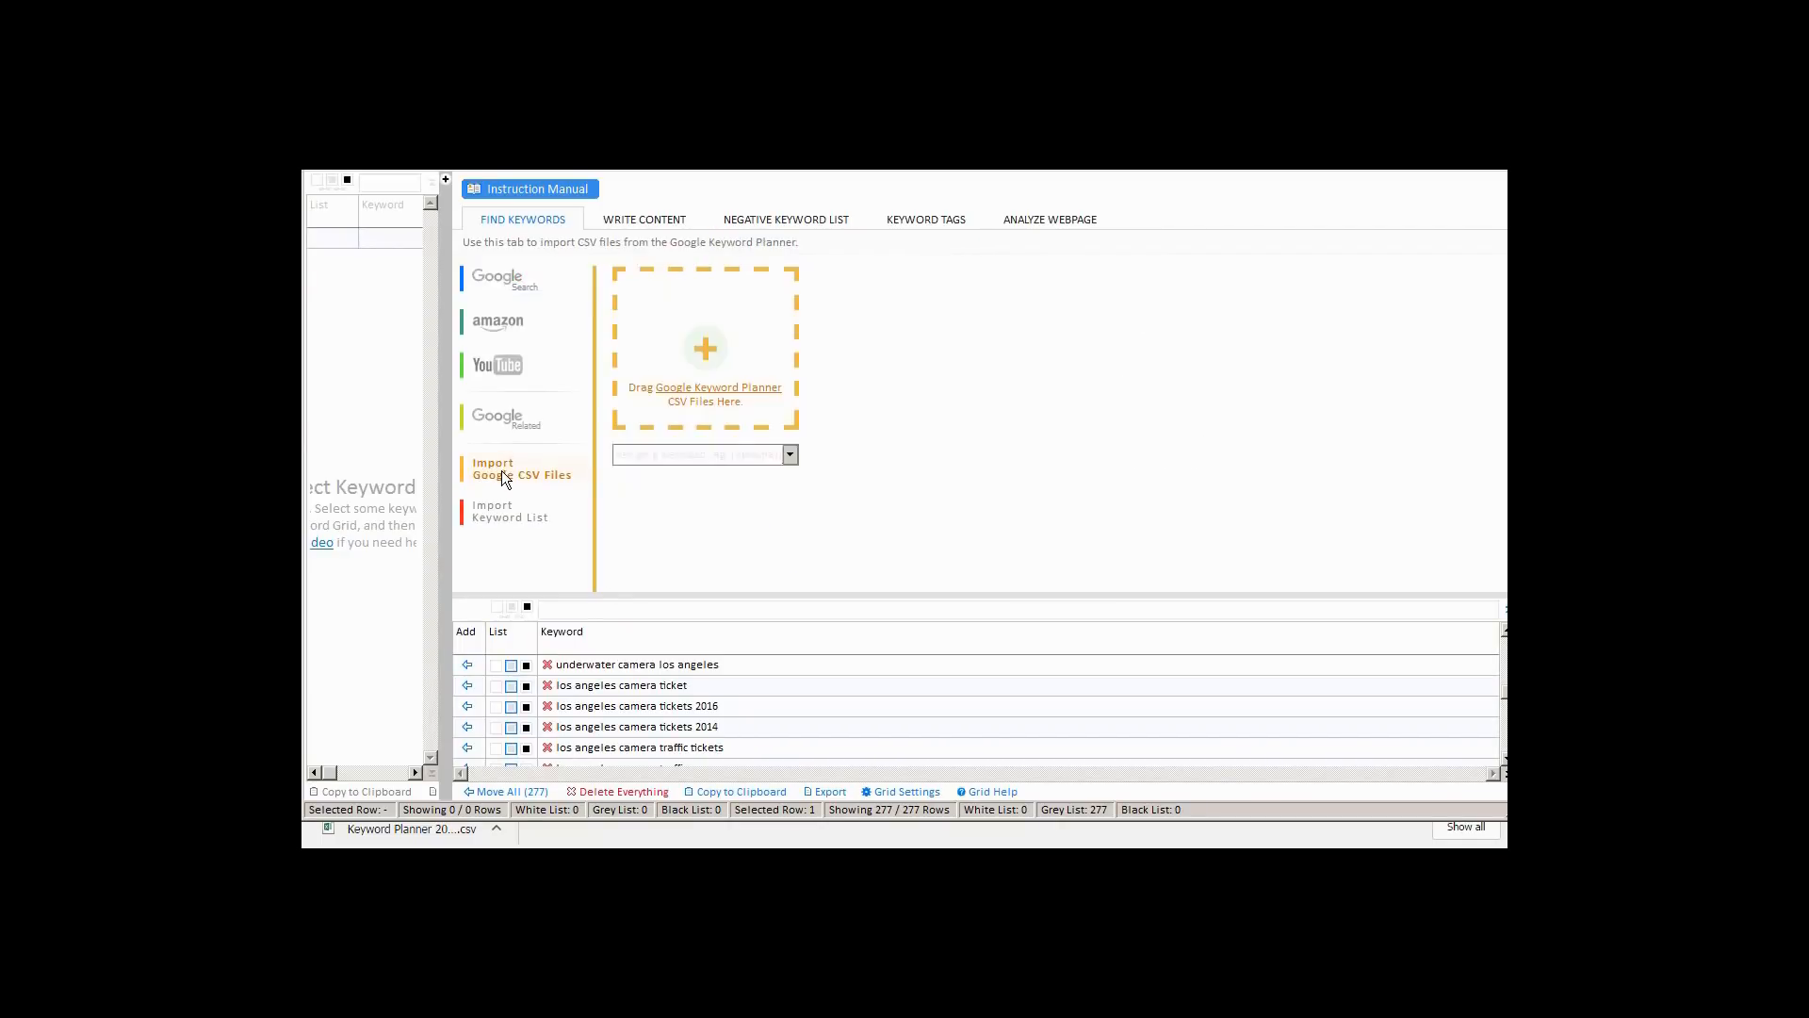
left_click_drag(1506, 481, 1086, 306)
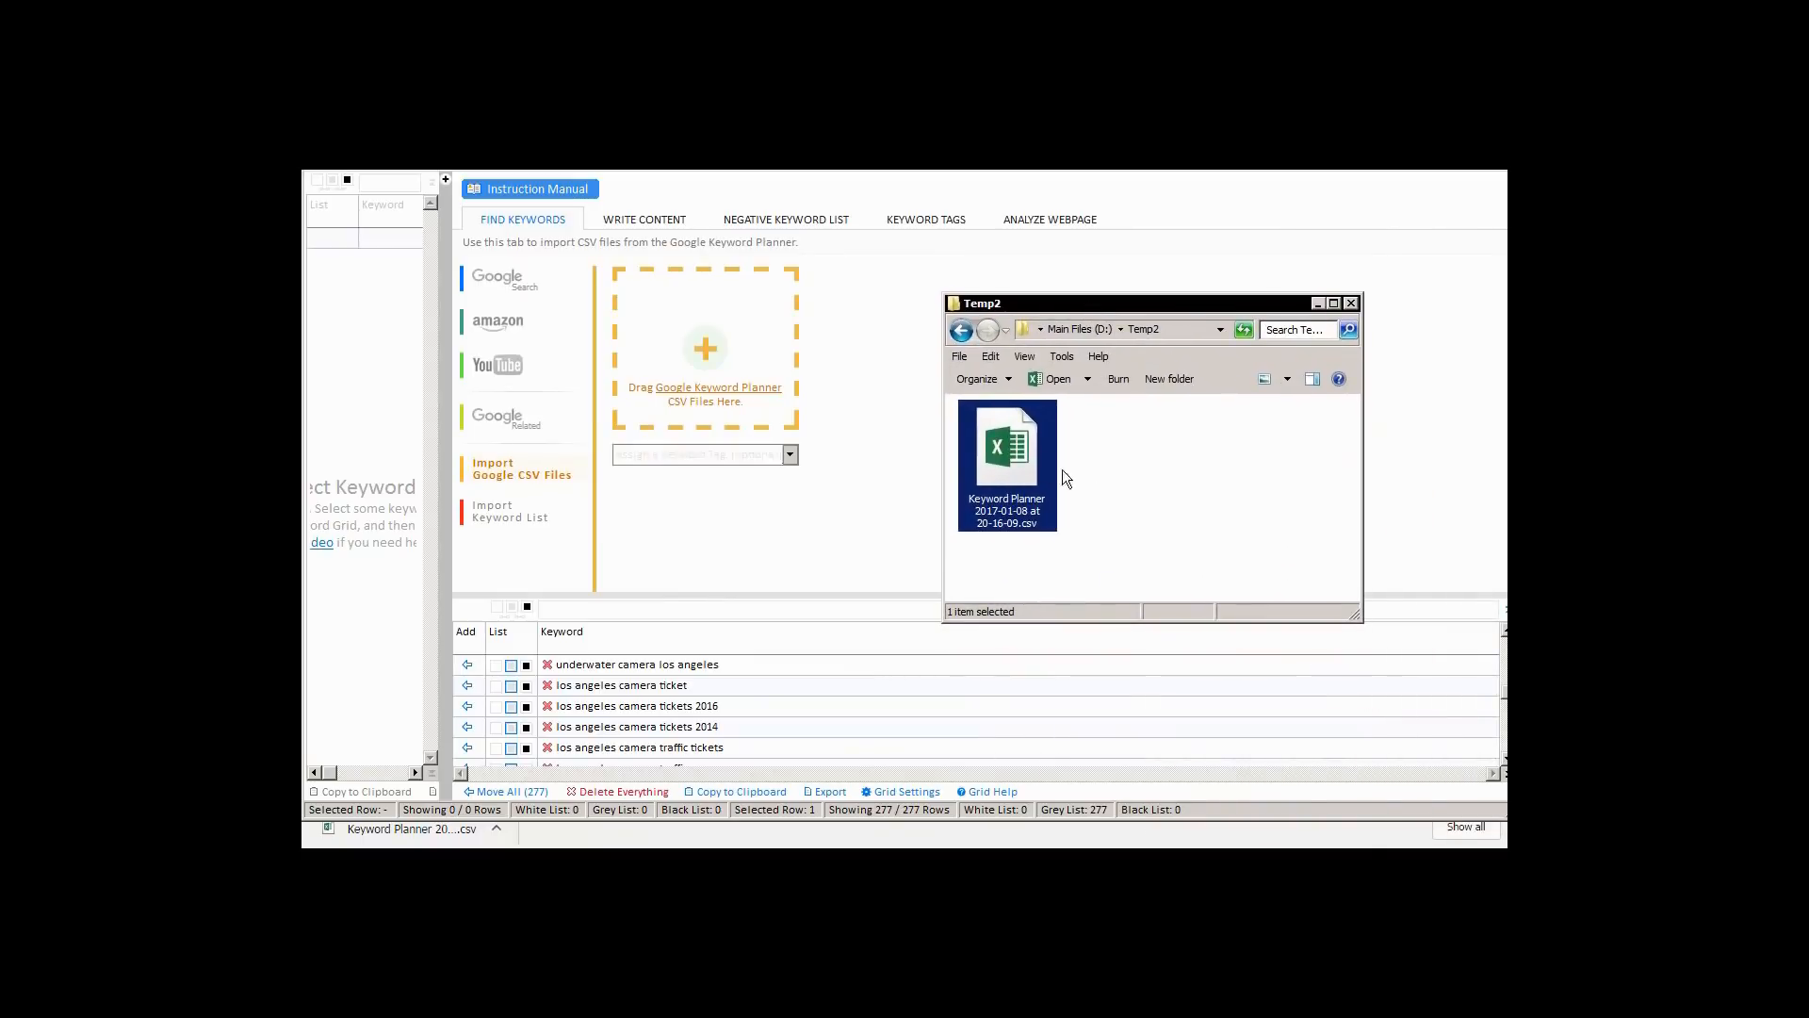
left_click_drag(997, 437, 710, 354)
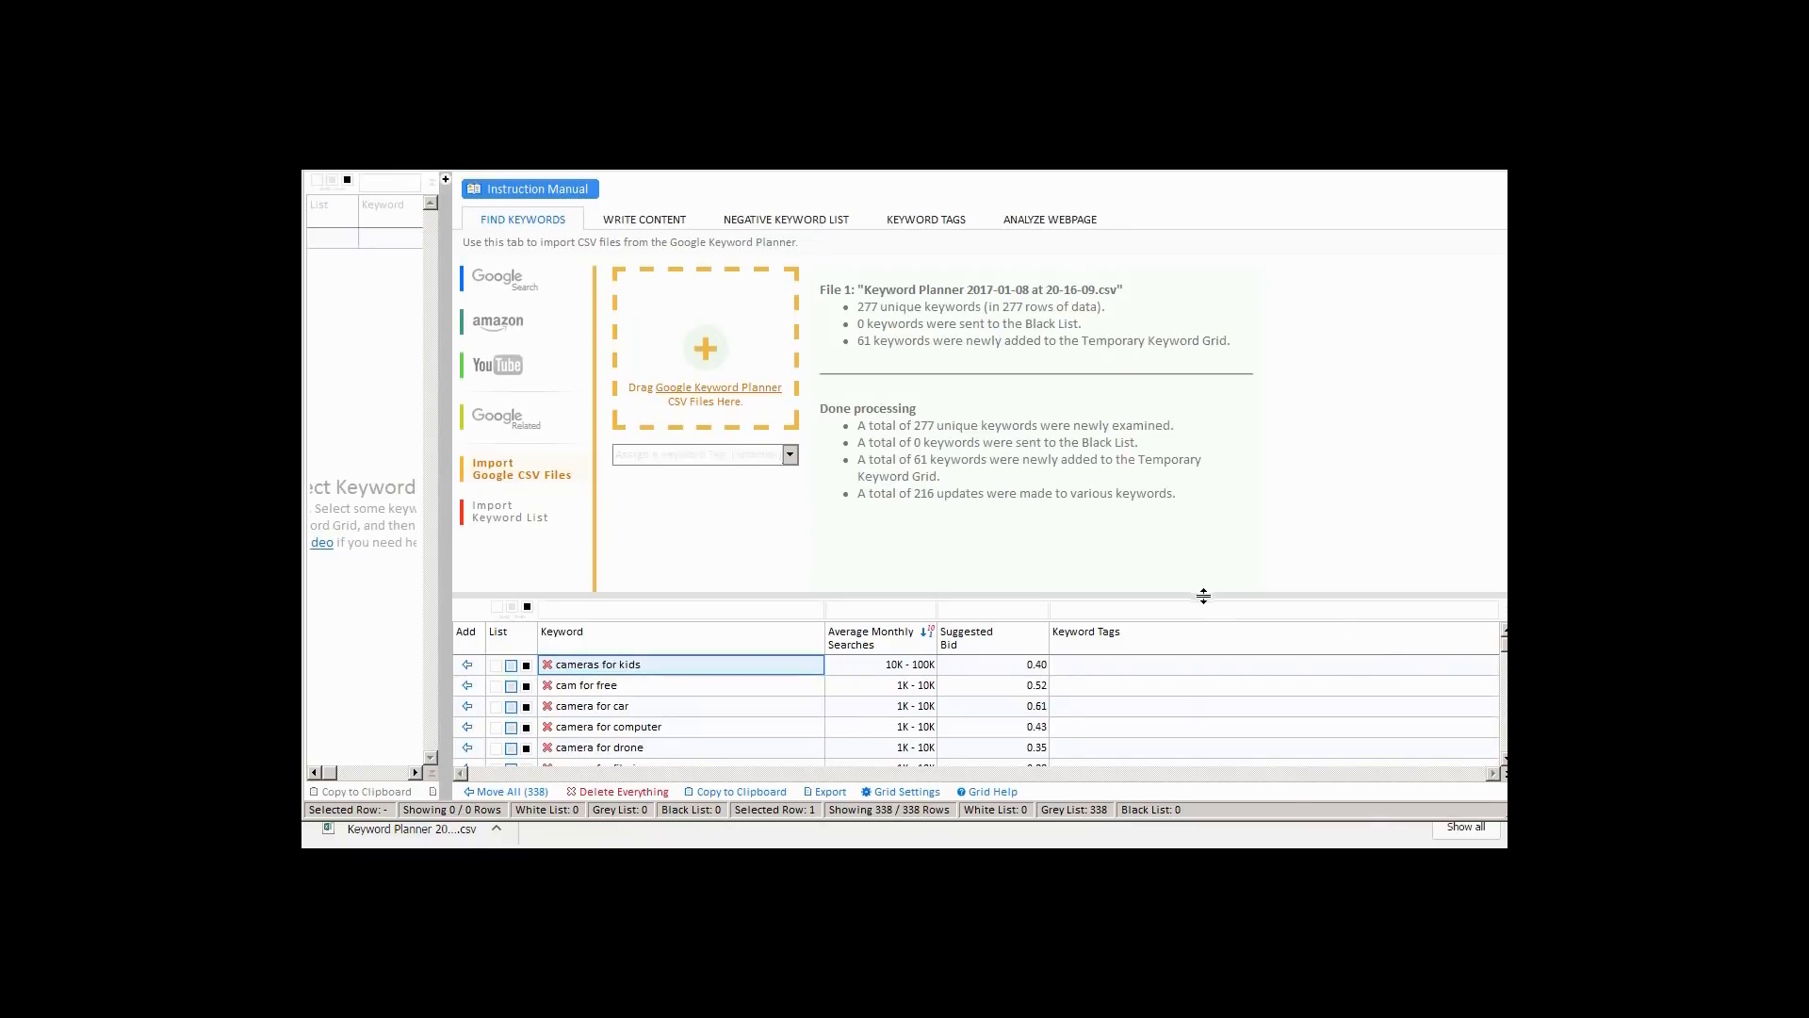
Enlarge the Temporary Keyword Grid and examine the imported keywords with their average monthly searches and suggested bids
left_click_drag(1204, 596, 1212, 394)
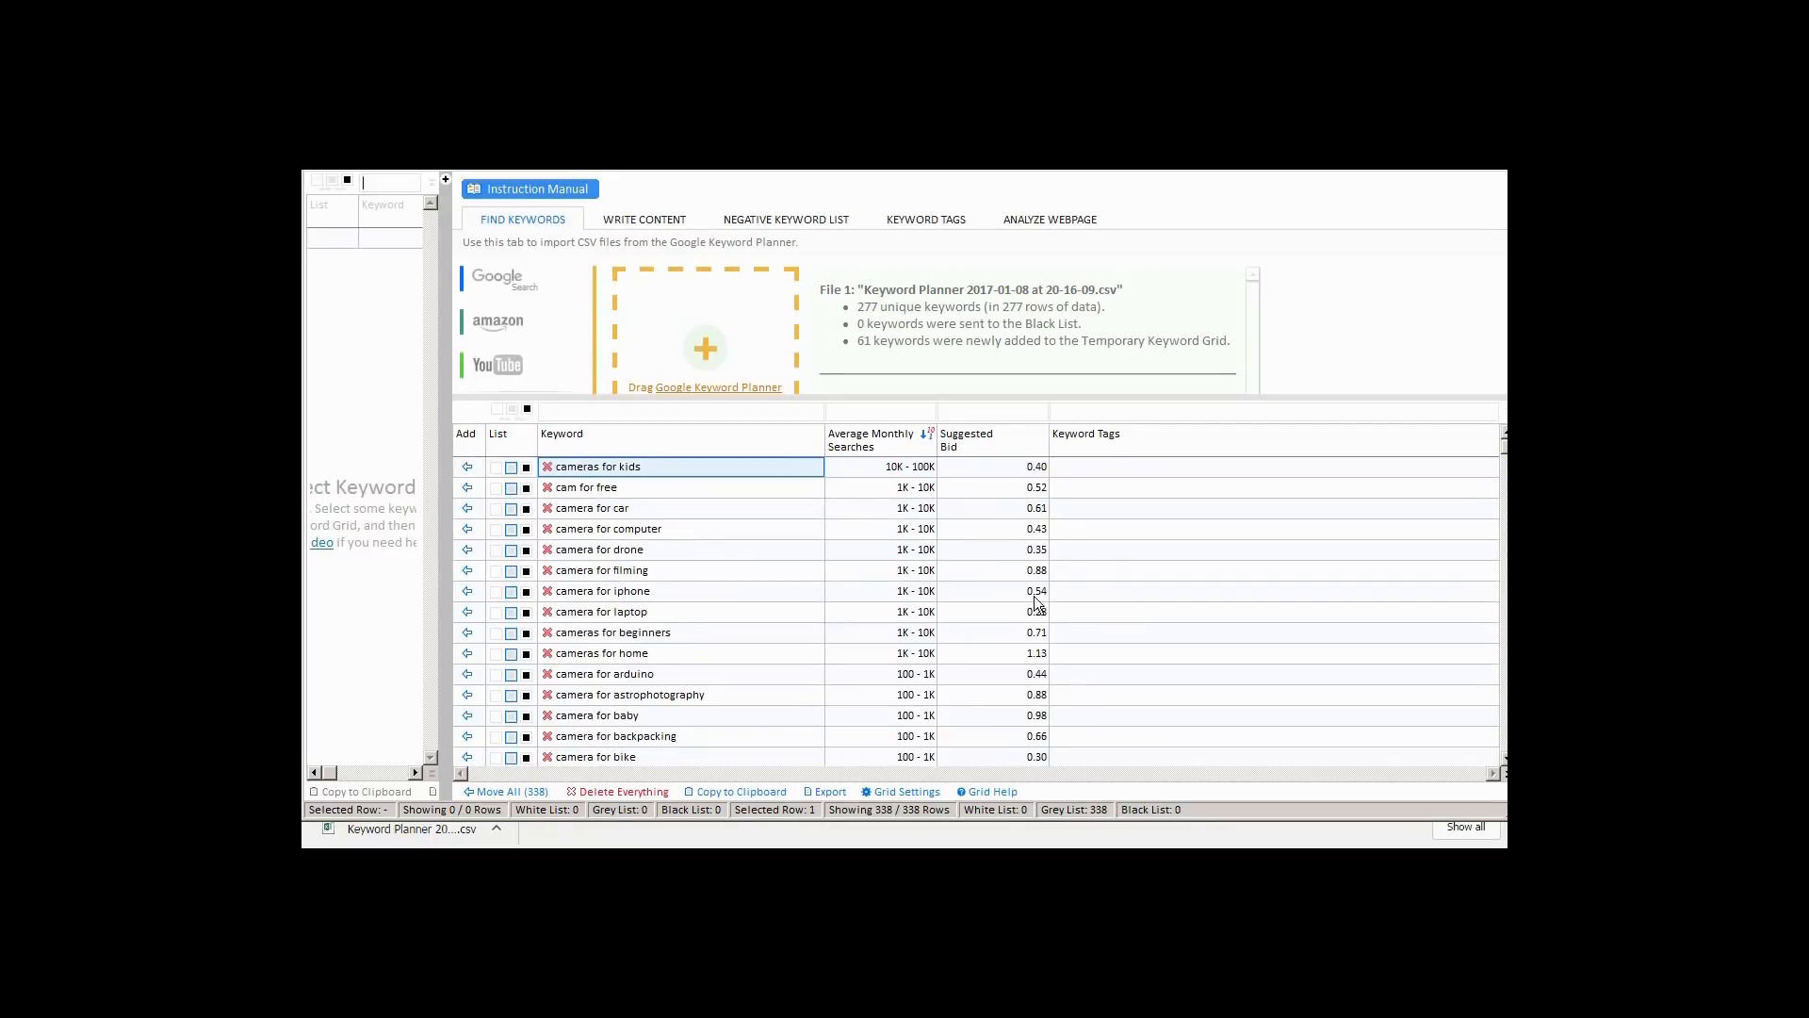
key("Down")
key("Down")
key("Down")
key("Down")
key("Down")
key("Down")
key("Down")
key("Down")
key("Down")
key("Down")
key("Down")
key("Down")
key("Down")
key("Down")
key("Down")
key("Down")
key("Down")
key("Down")
key("Down")
key("Down")
key("Down")
key("Down")
key("Down")
key("Down")
key("Down")
key("Down")
key("Down")
key("Down")
key("Down")
key("Down")
key("Down")
key("Down")
key("Down")
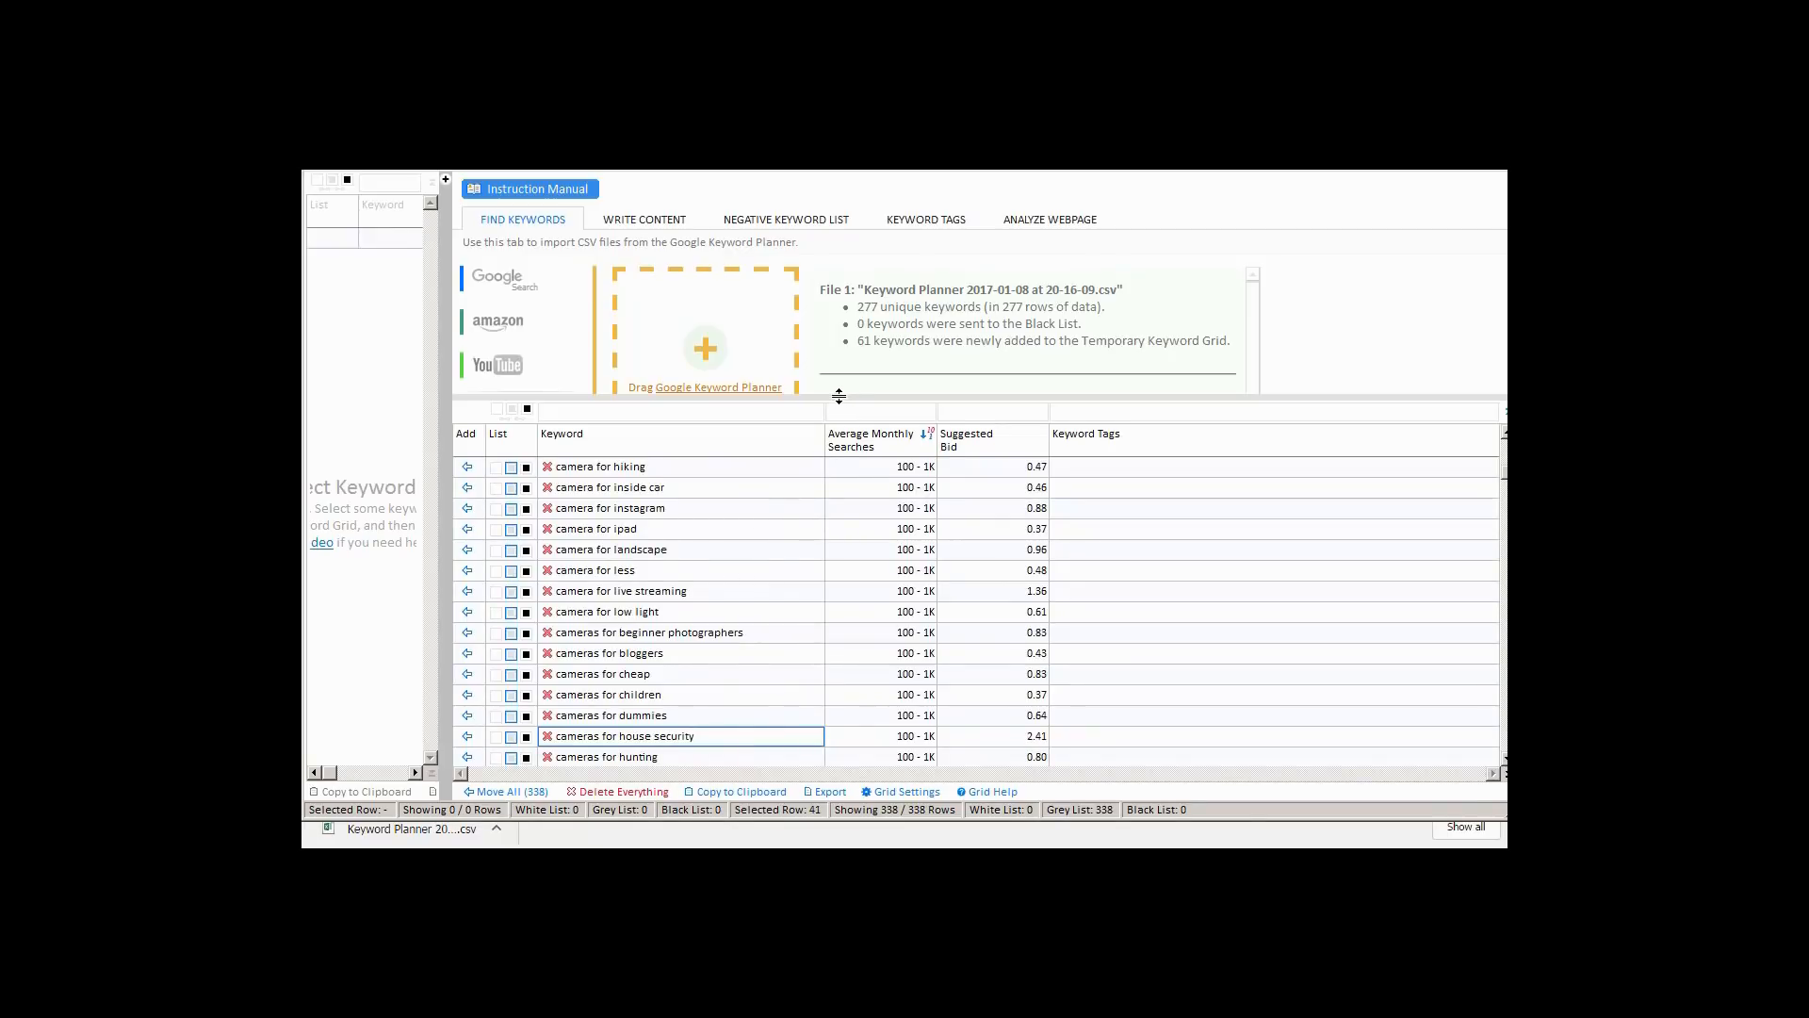
Widen the Project Keyword Grid pane and delete the keywords from "camera for hiking" through "camera for live streaming" from the Temporary Keyword Grid
left_click_drag(836, 397, 861, 460)
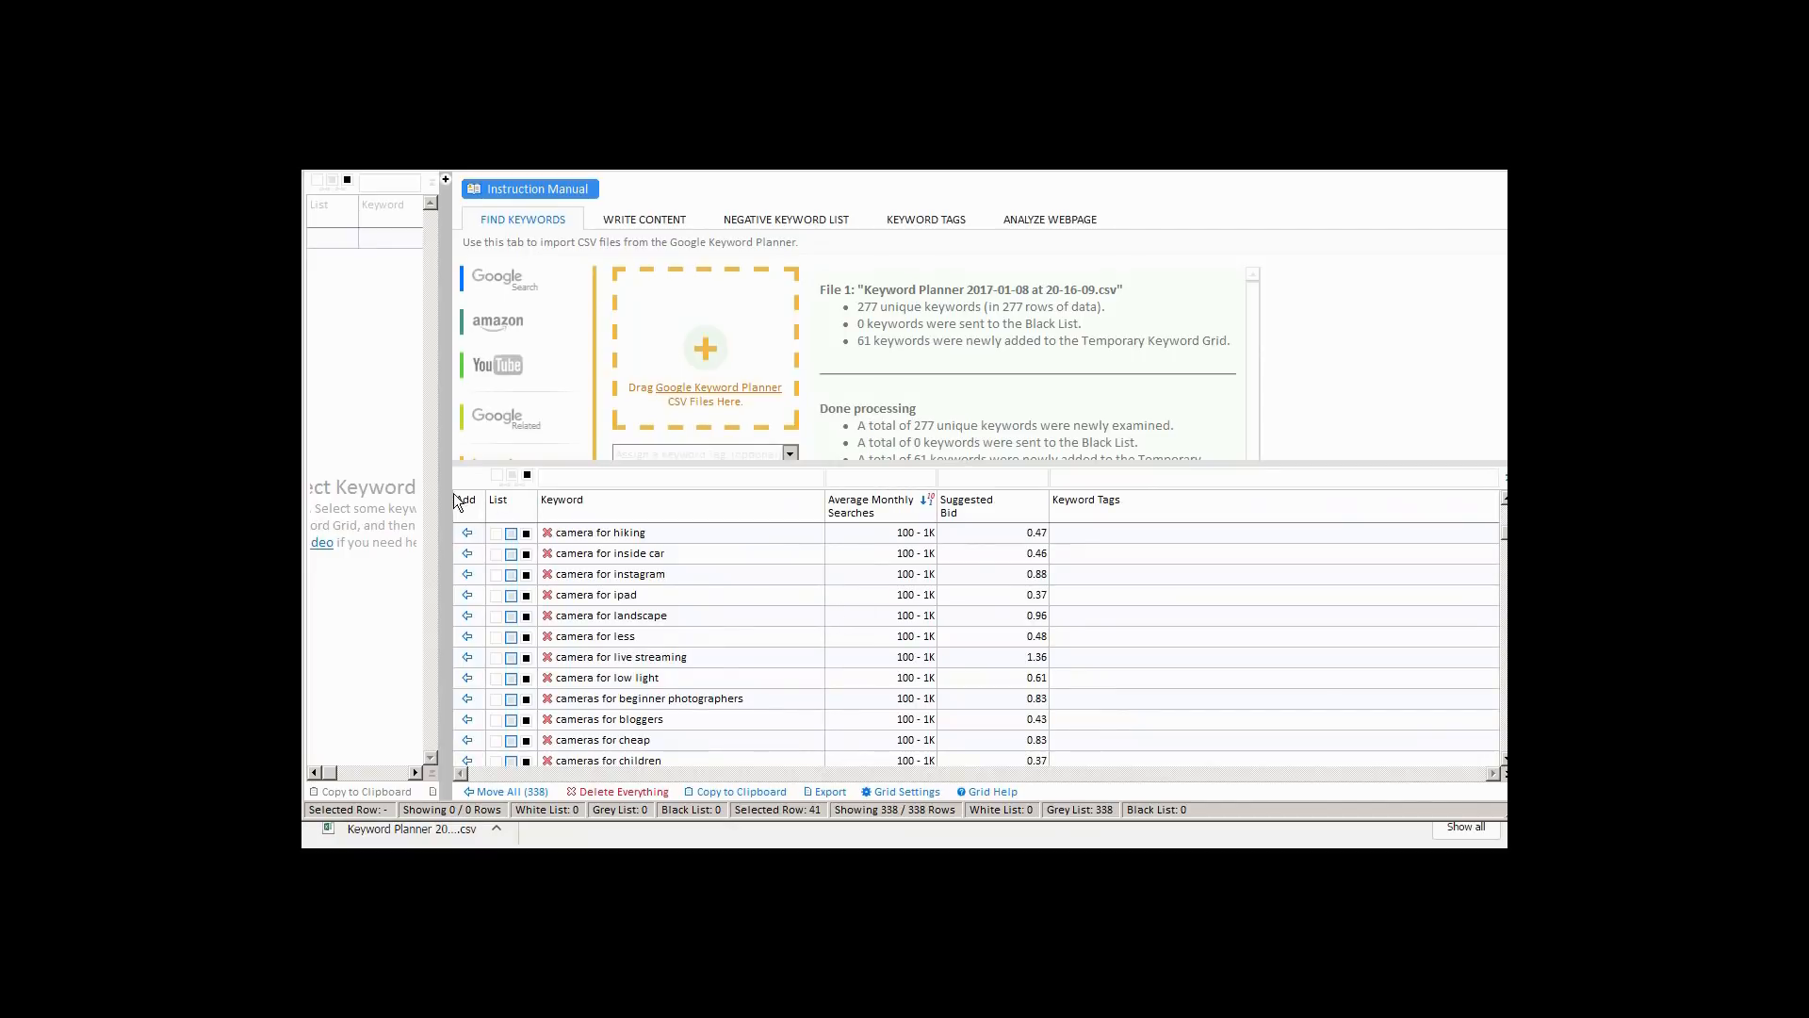
left_click_drag(445, 501, 846, 517)
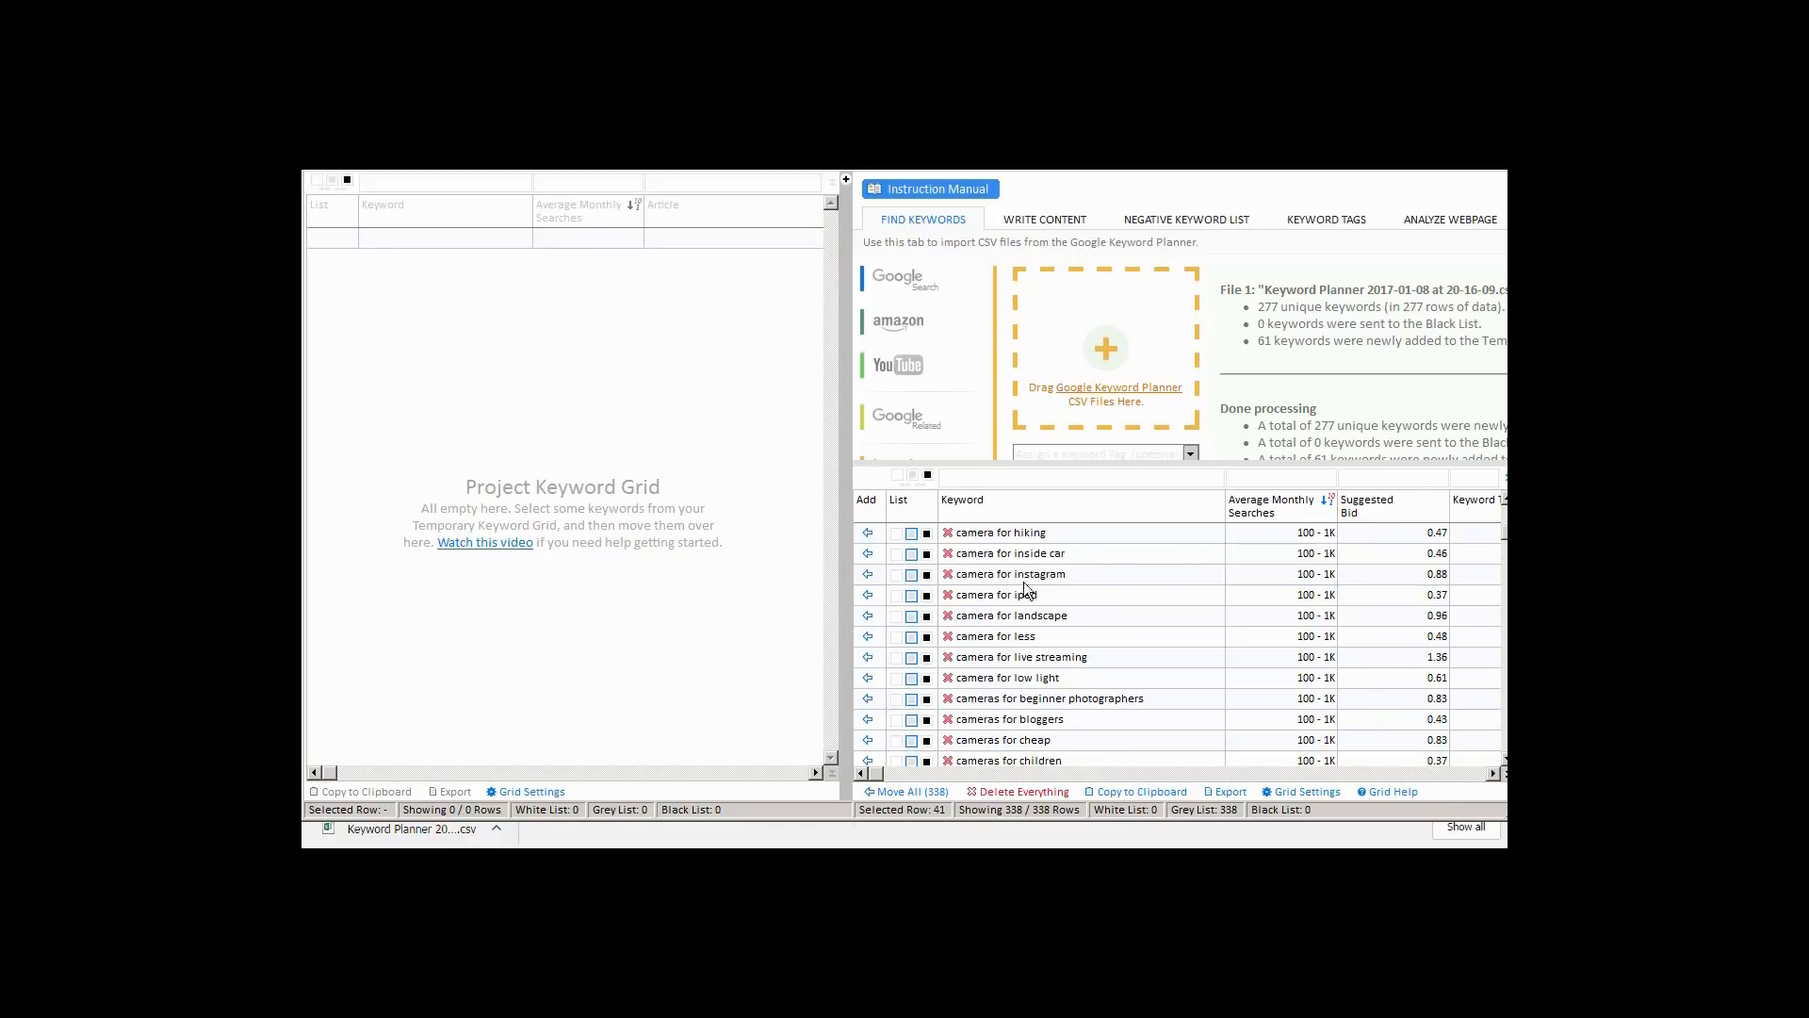
left_click_drag(1033, 535, 1042, 660)
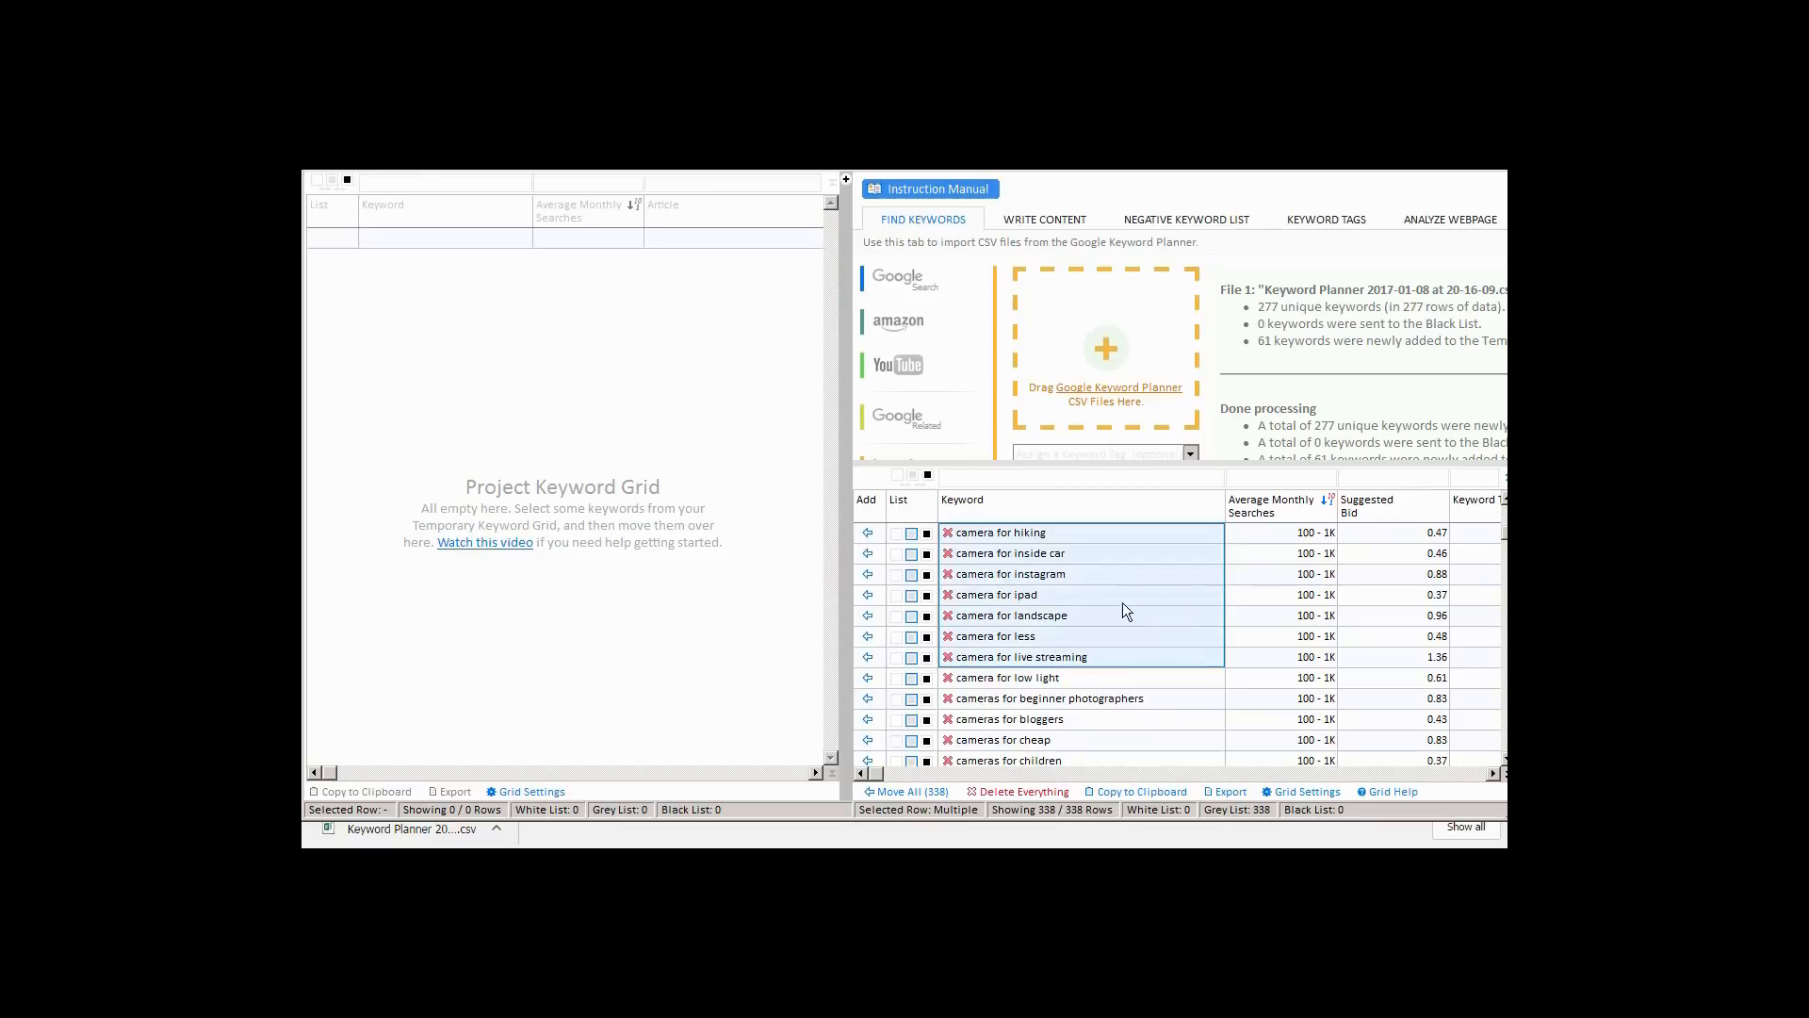
right_click(1121, 561)
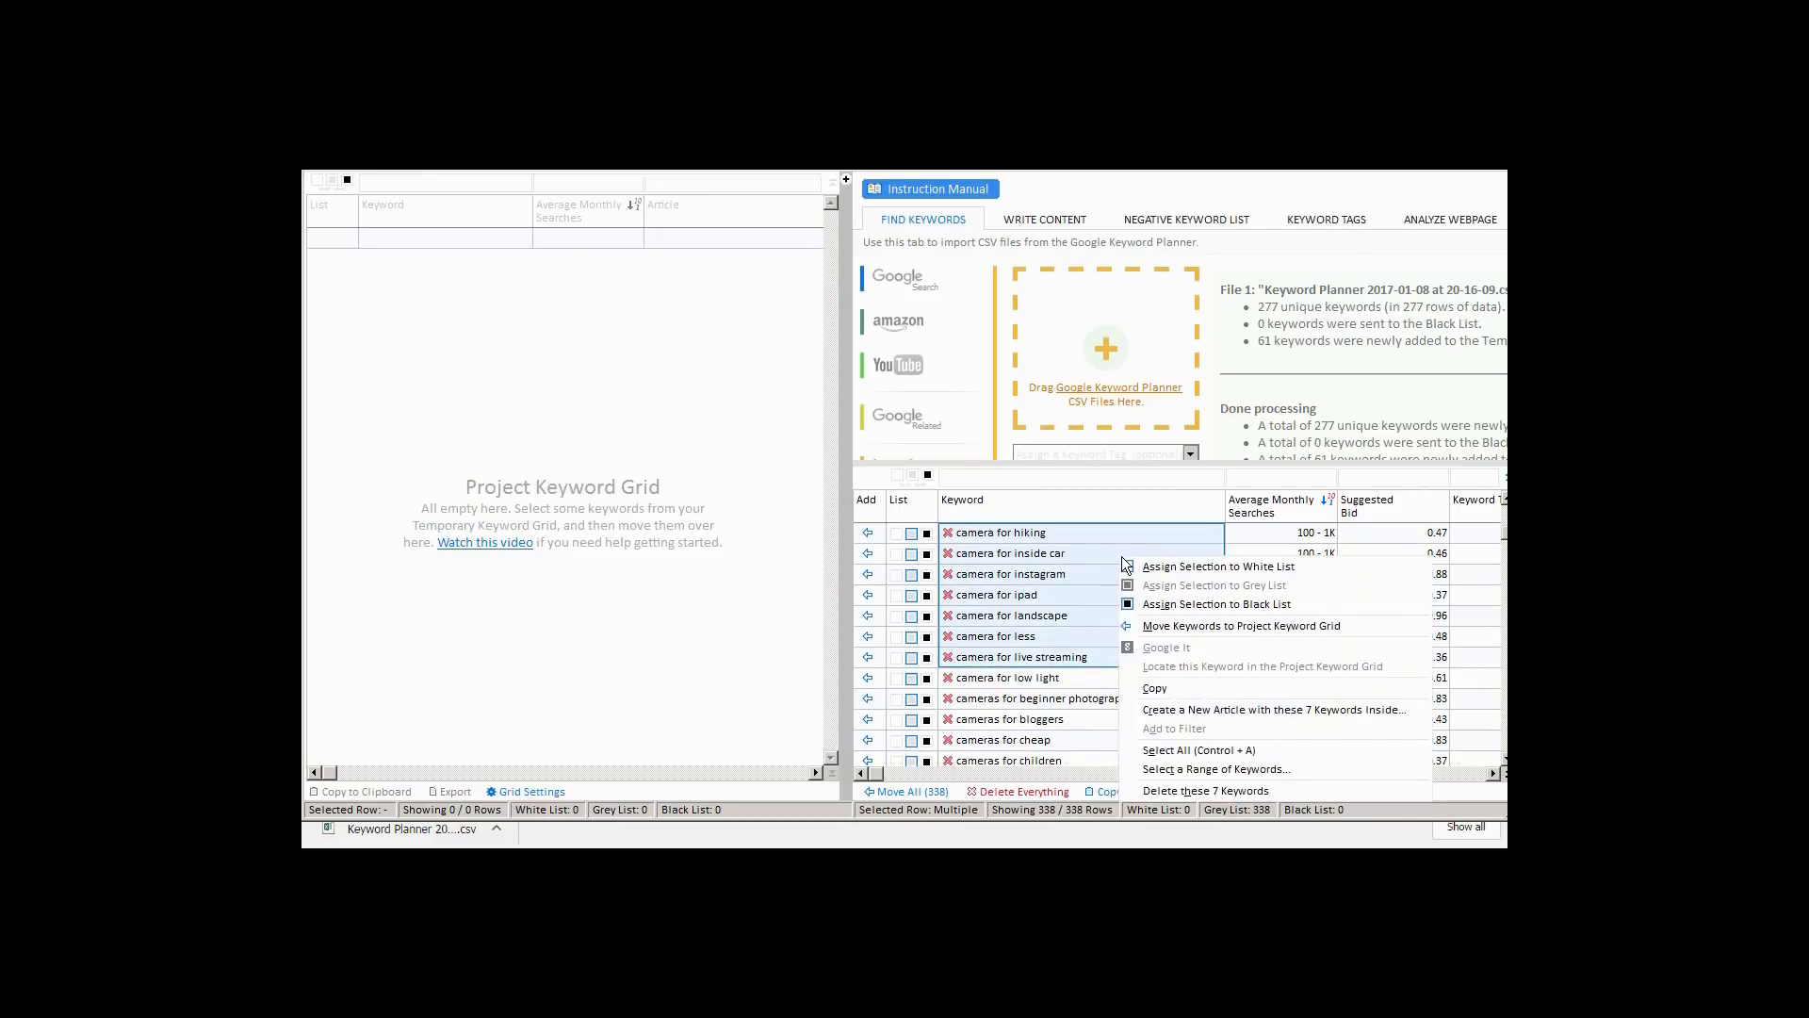
left_click(1225, 790)
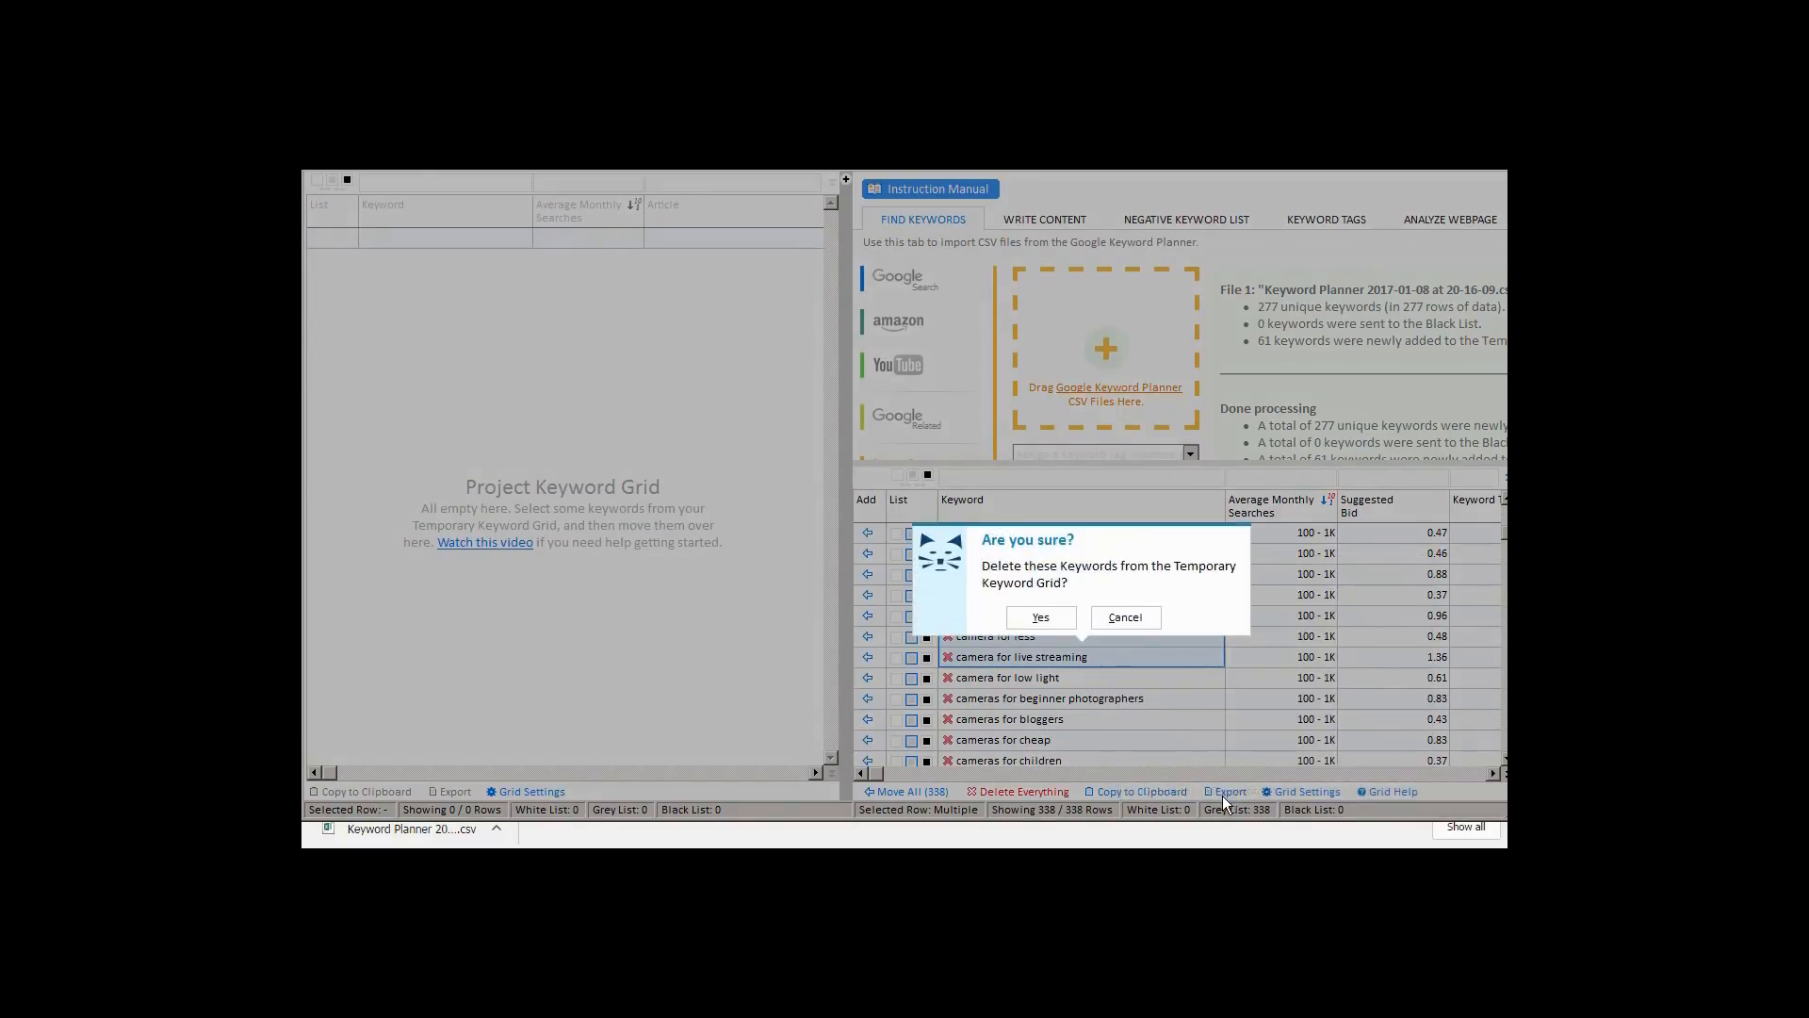
left_click(1039, 620)
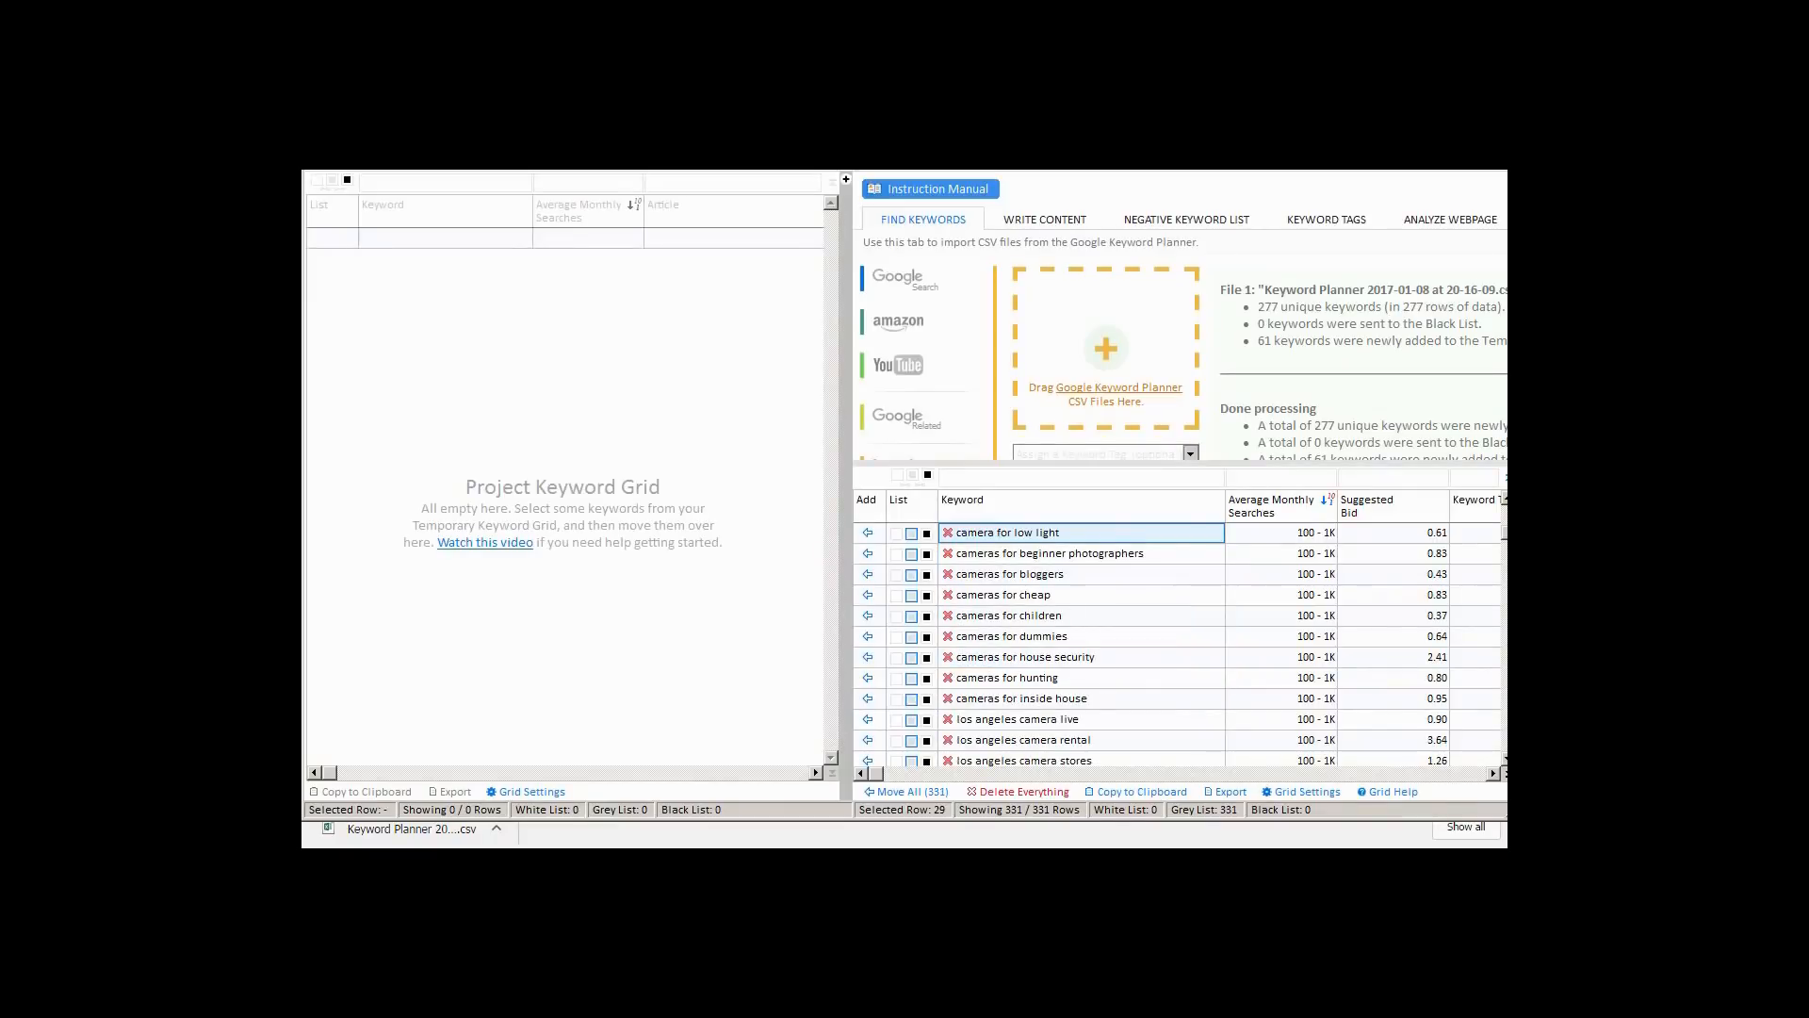
Assign "camera for low light", "cameras for beginner photographers" and "cameras for bloggers" to the Black List
left_click(927, 533)
left_click(928, 554)
left_click(928, 575)
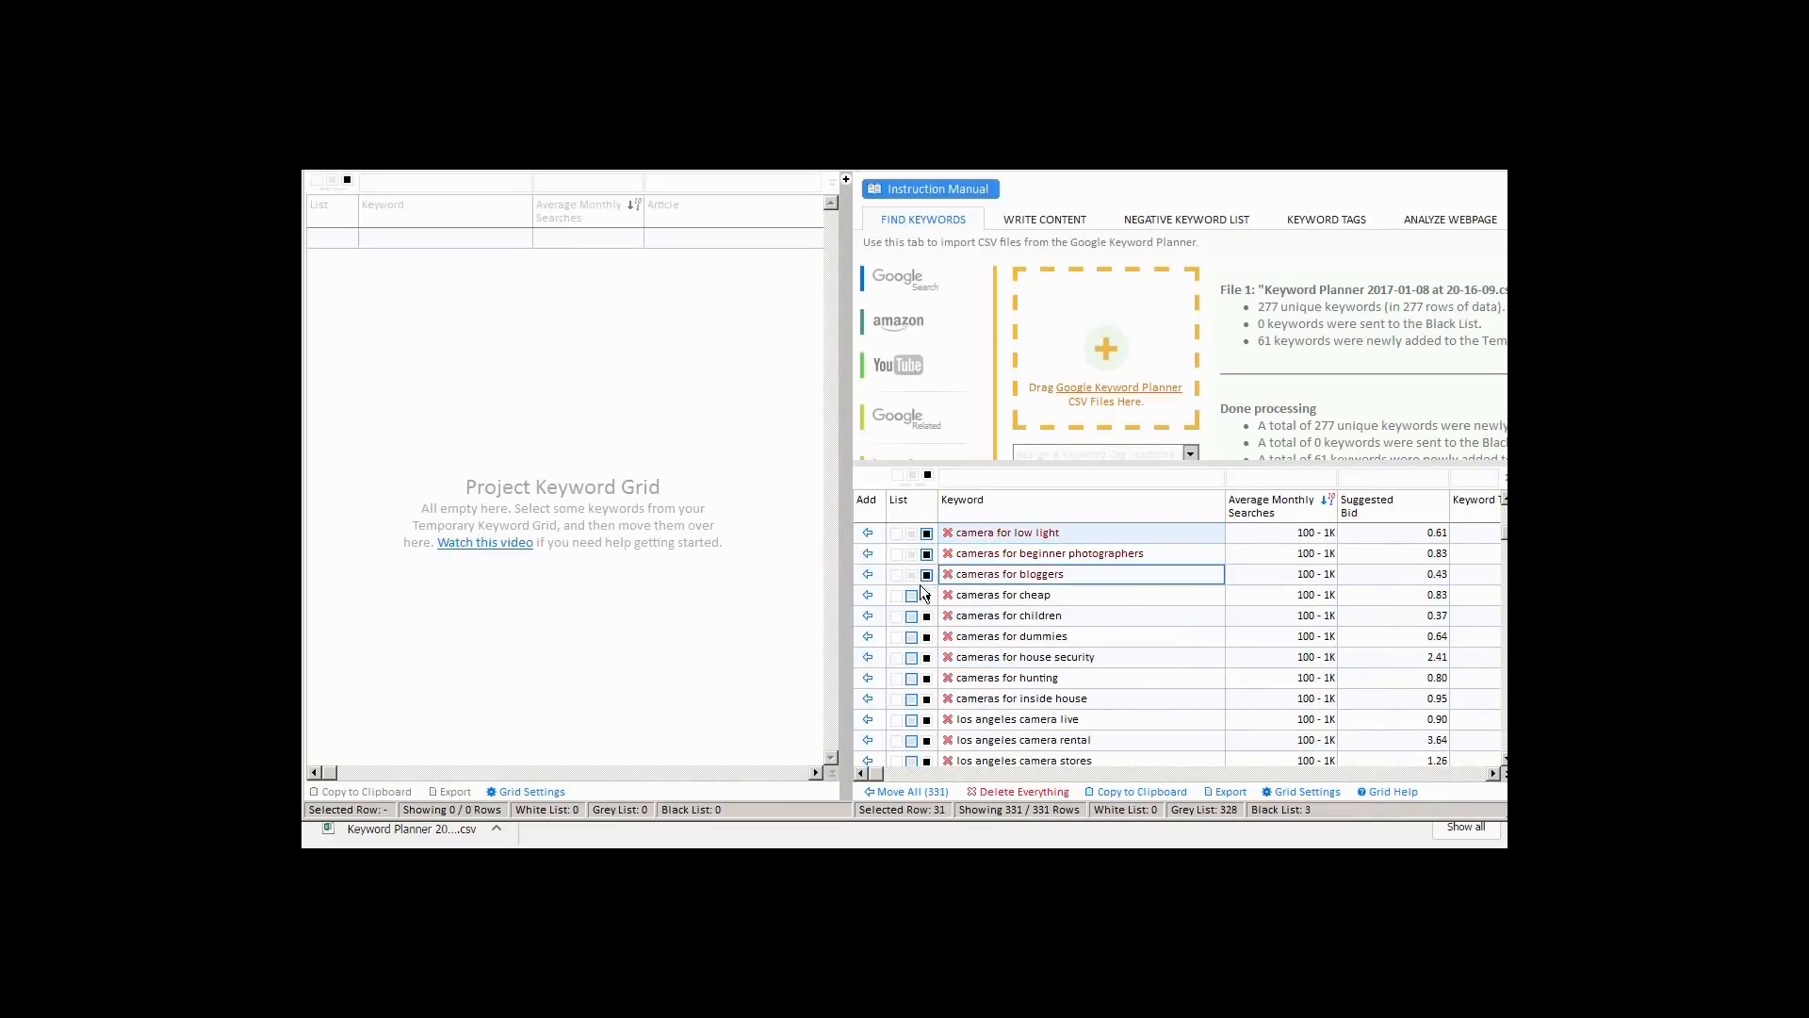
White-list the cameras for dummies, house security and hunting keywords, and move all temporary keywords to the Project Keyword Grid
left_click(898, 678)
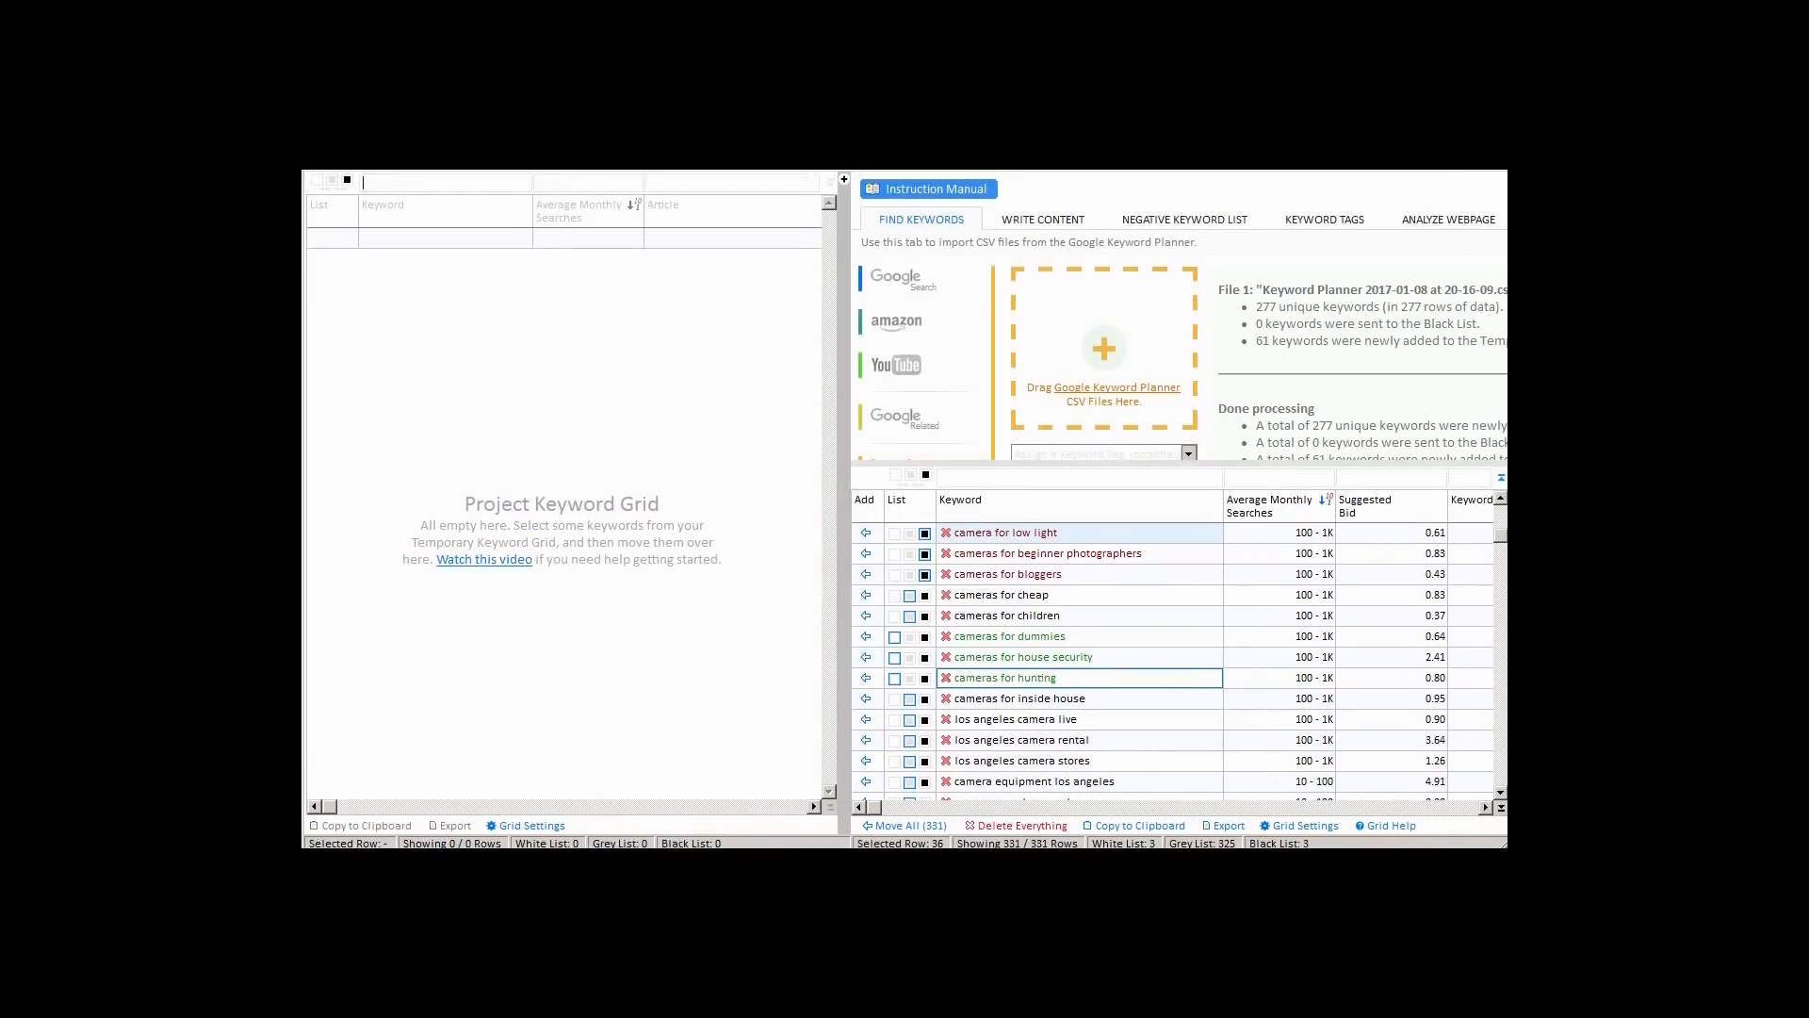
left_click(901, 826)
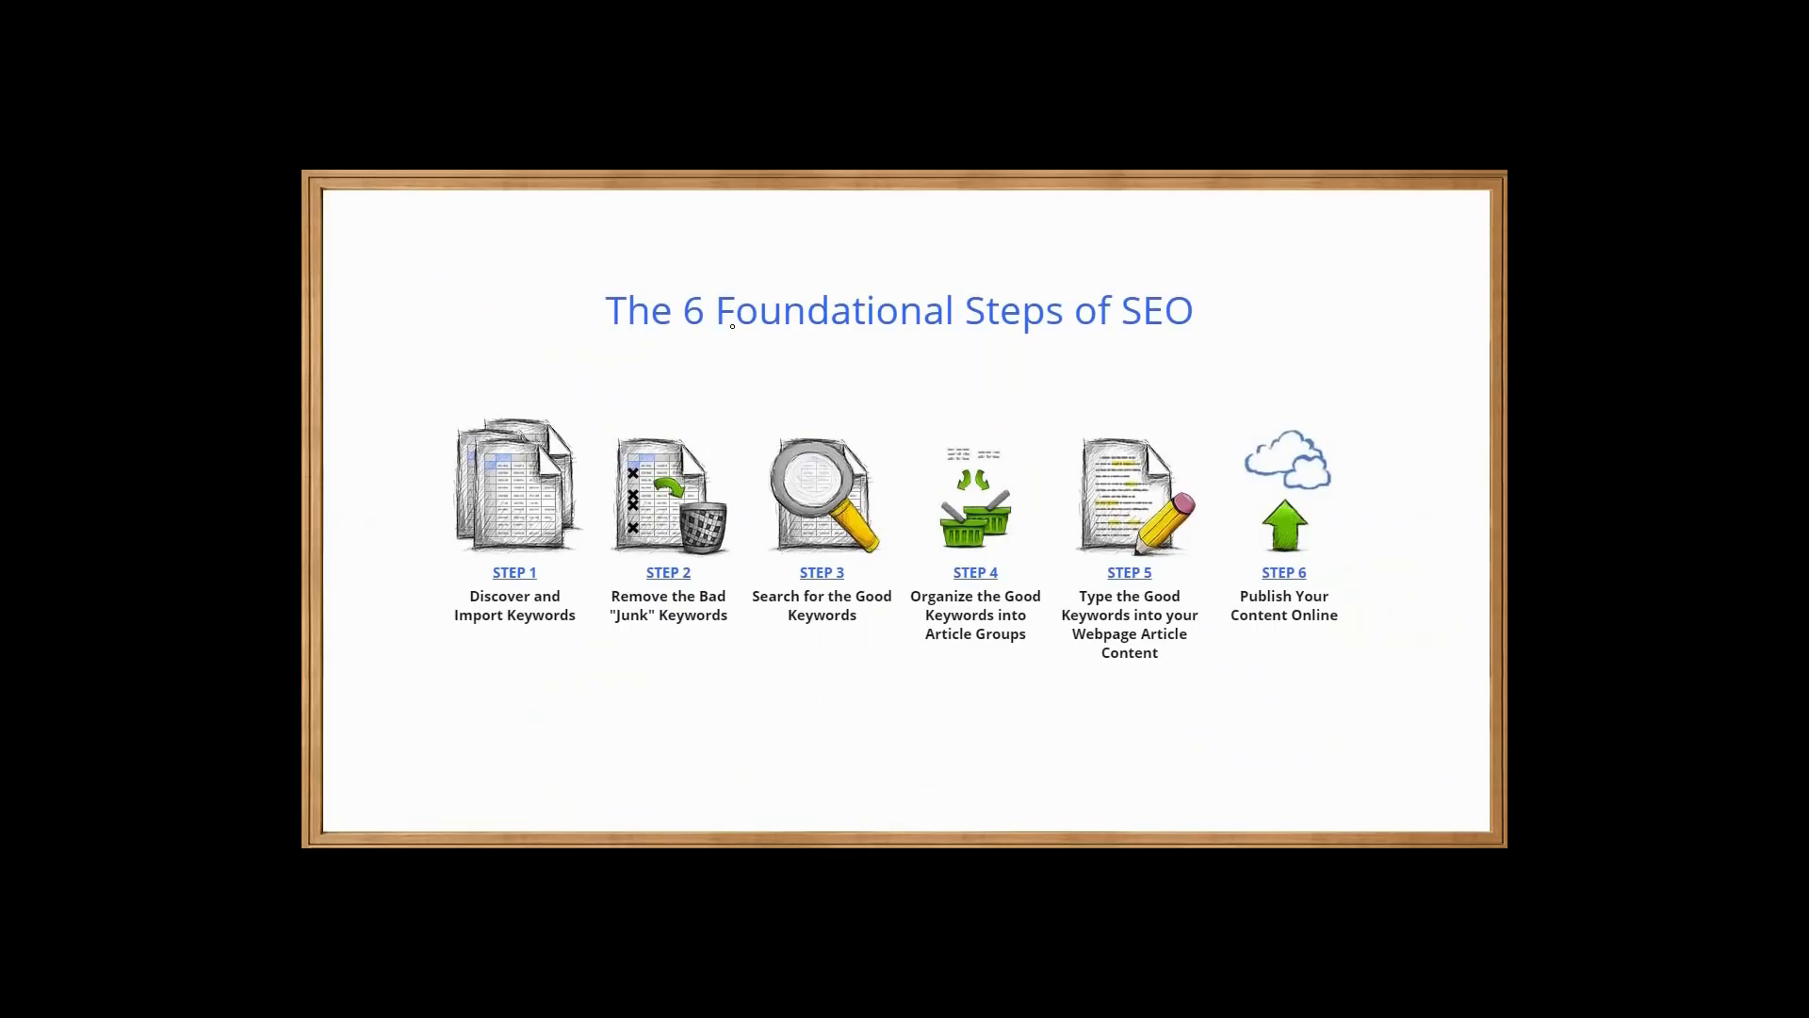
left_click_drag(666, 352, 1238, 339)
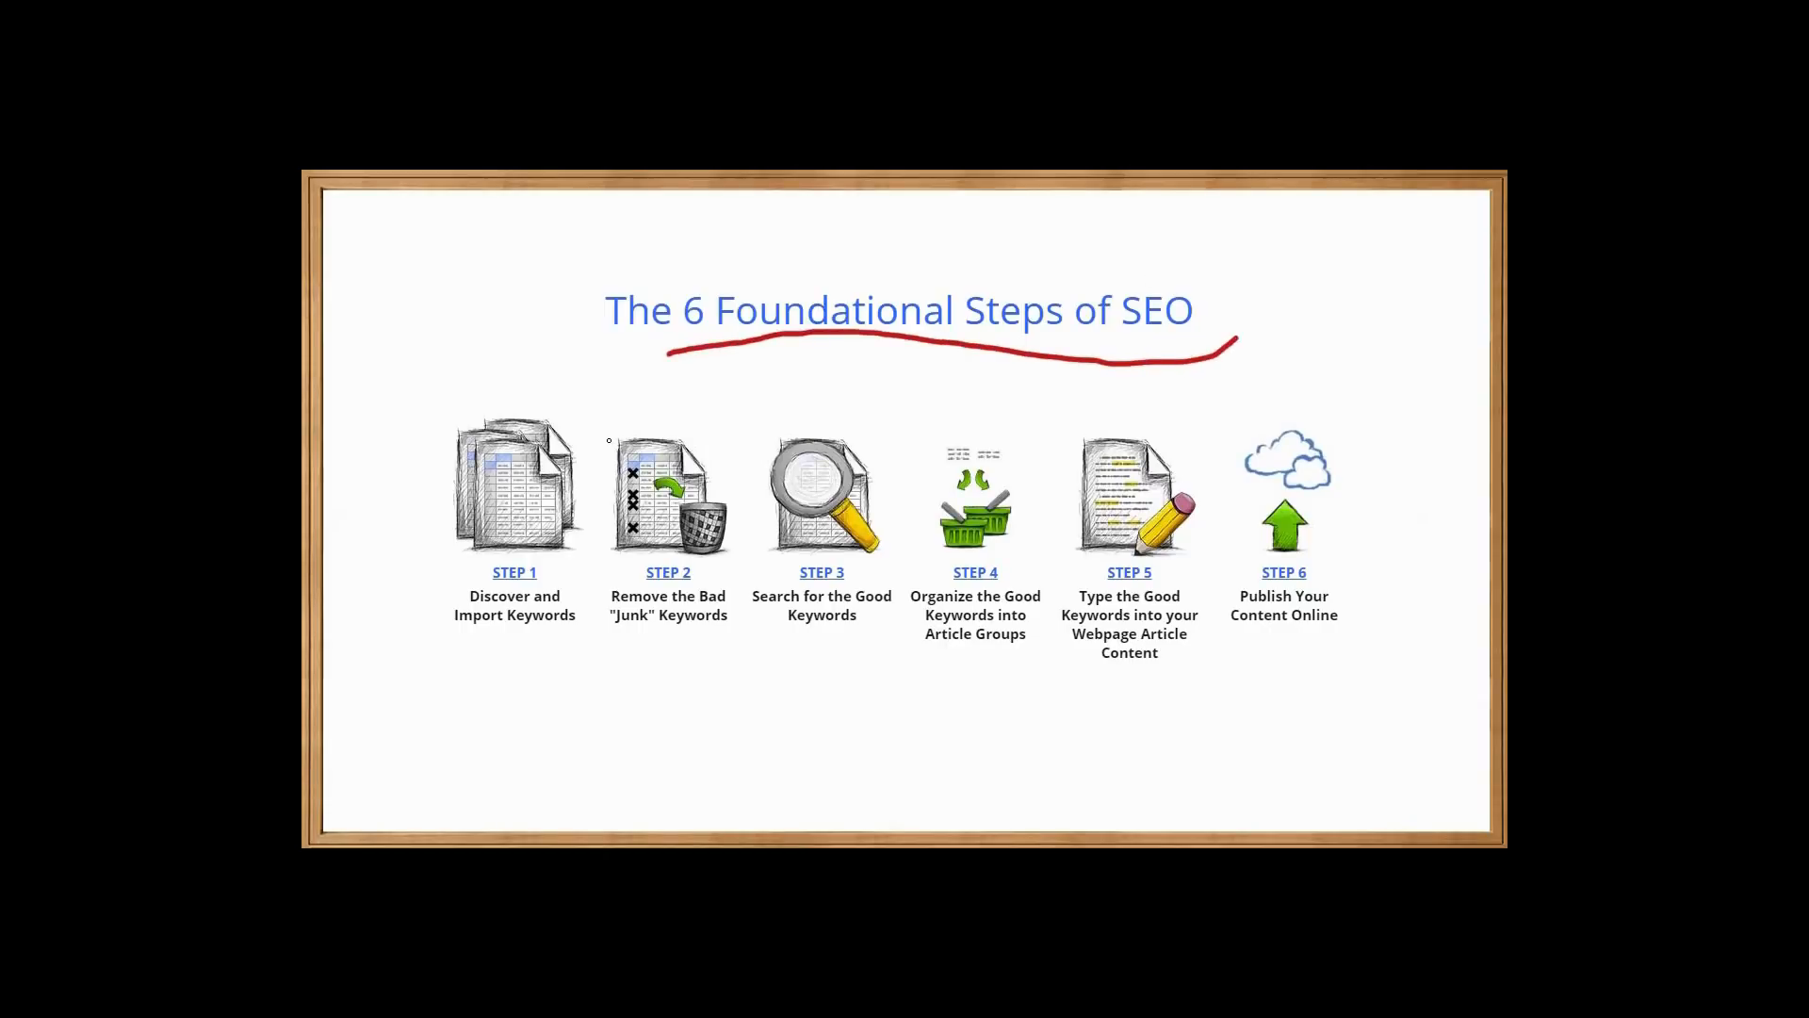
mouse_move(462, 575)
left_mouse_down()
mouse_move(453, 596)
mouse_move(415, 556)
left_mouse_up()
mouse_move(468, 632)
left_mouse_down()
mouse_move(453, 646)
mouse_move(478, 650)
mouse_move(443, 693)
left_mouse_up()
left_click_drag(609, 664, 736, 667)
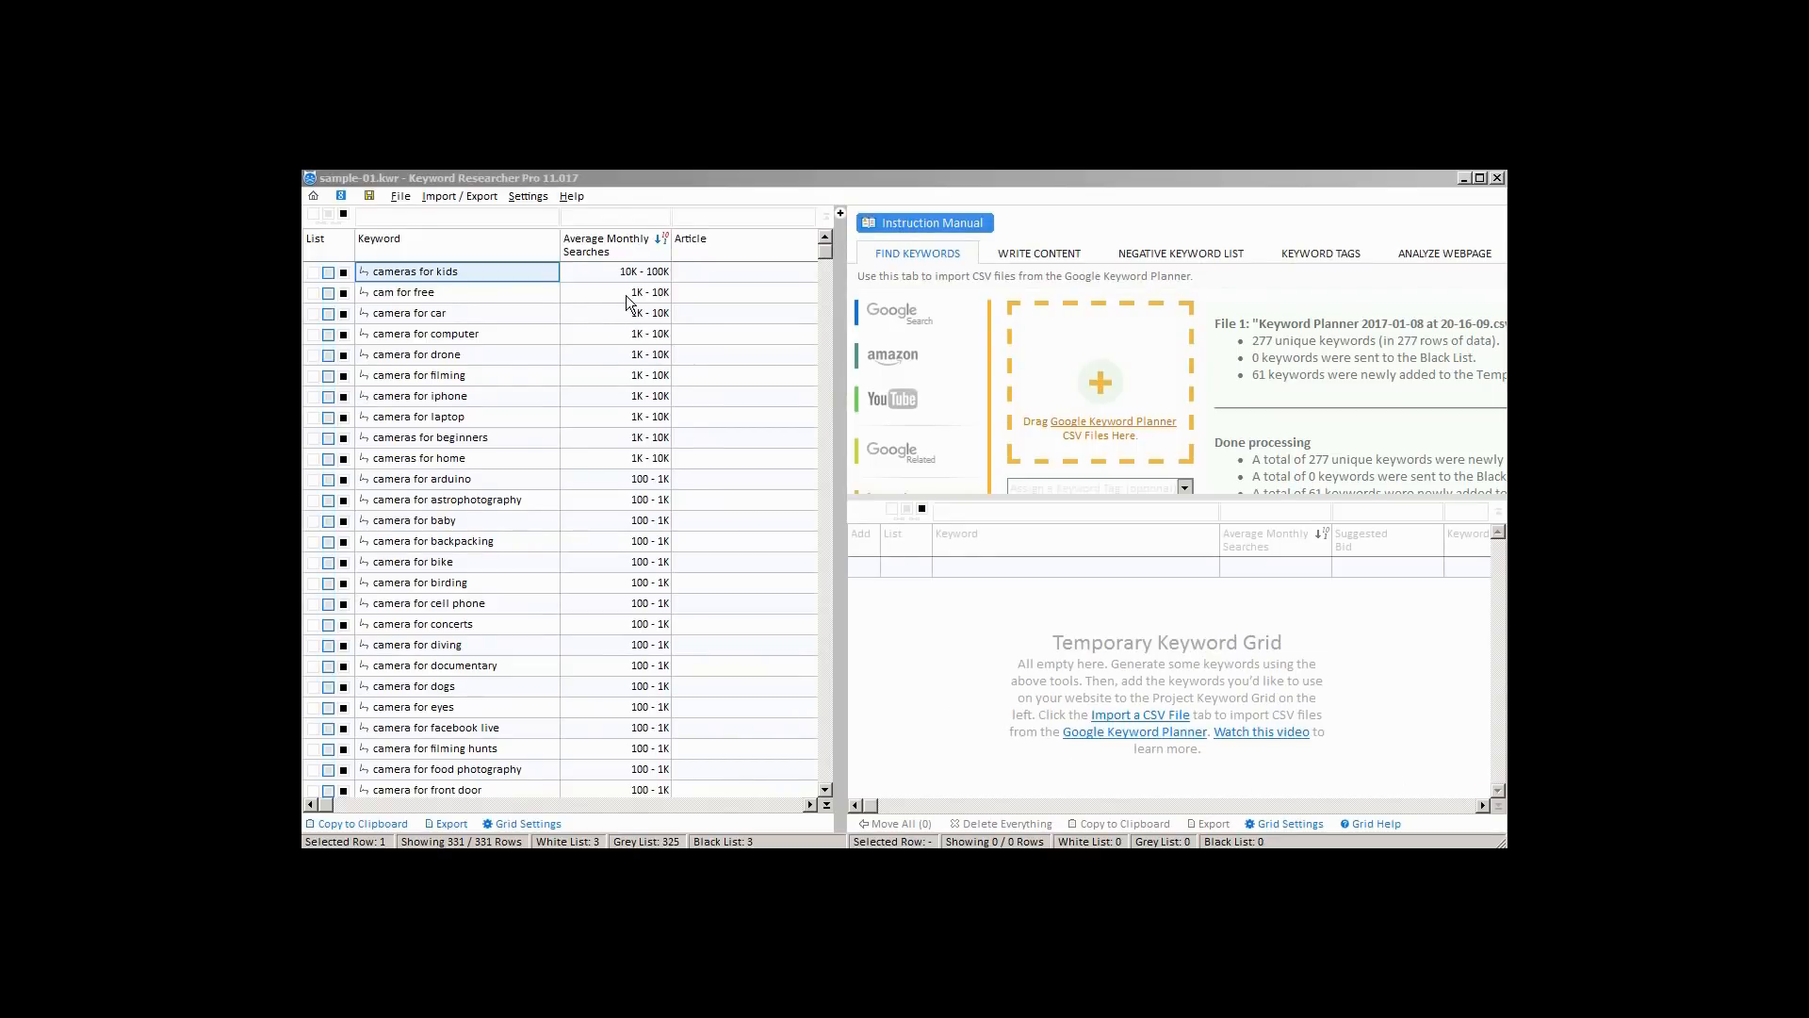
In the Project Keyword Grid, black-list the camera for astrophotography, diving and documentary keywords, and white-list "cameras for kids"
left_click(492, 499)
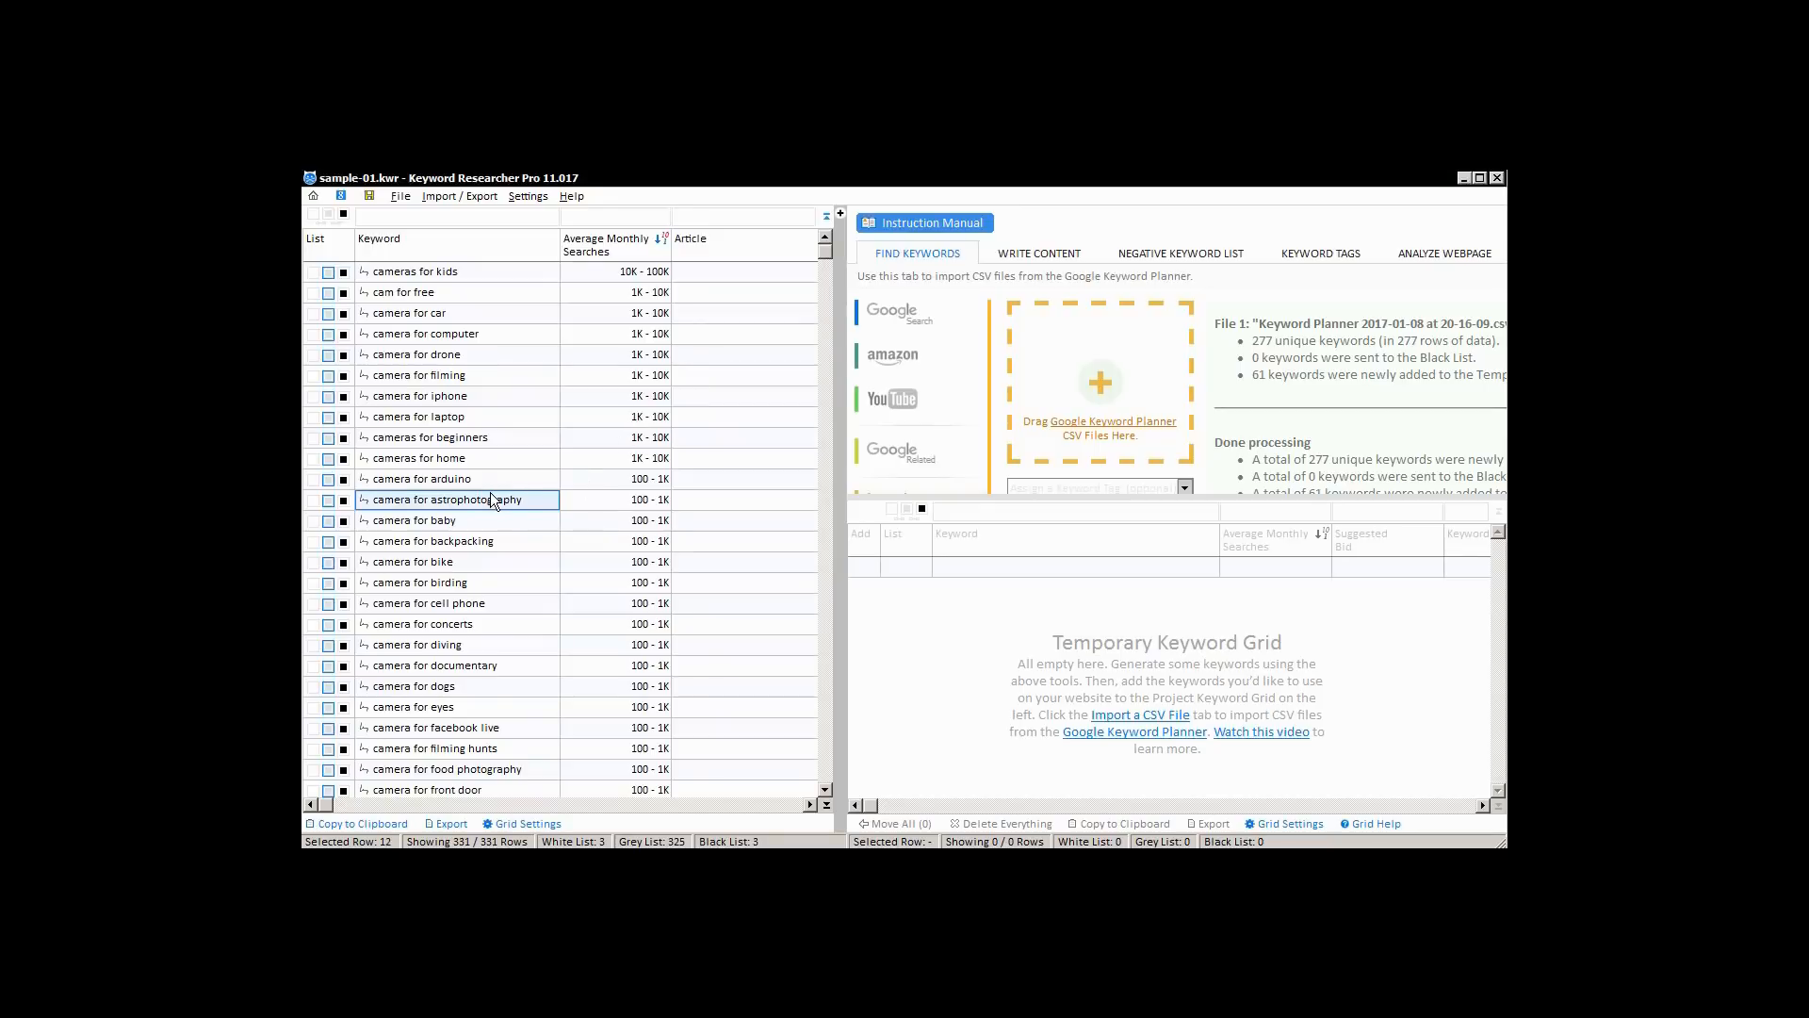
left_click(344, 501)
left_click(343, 645)
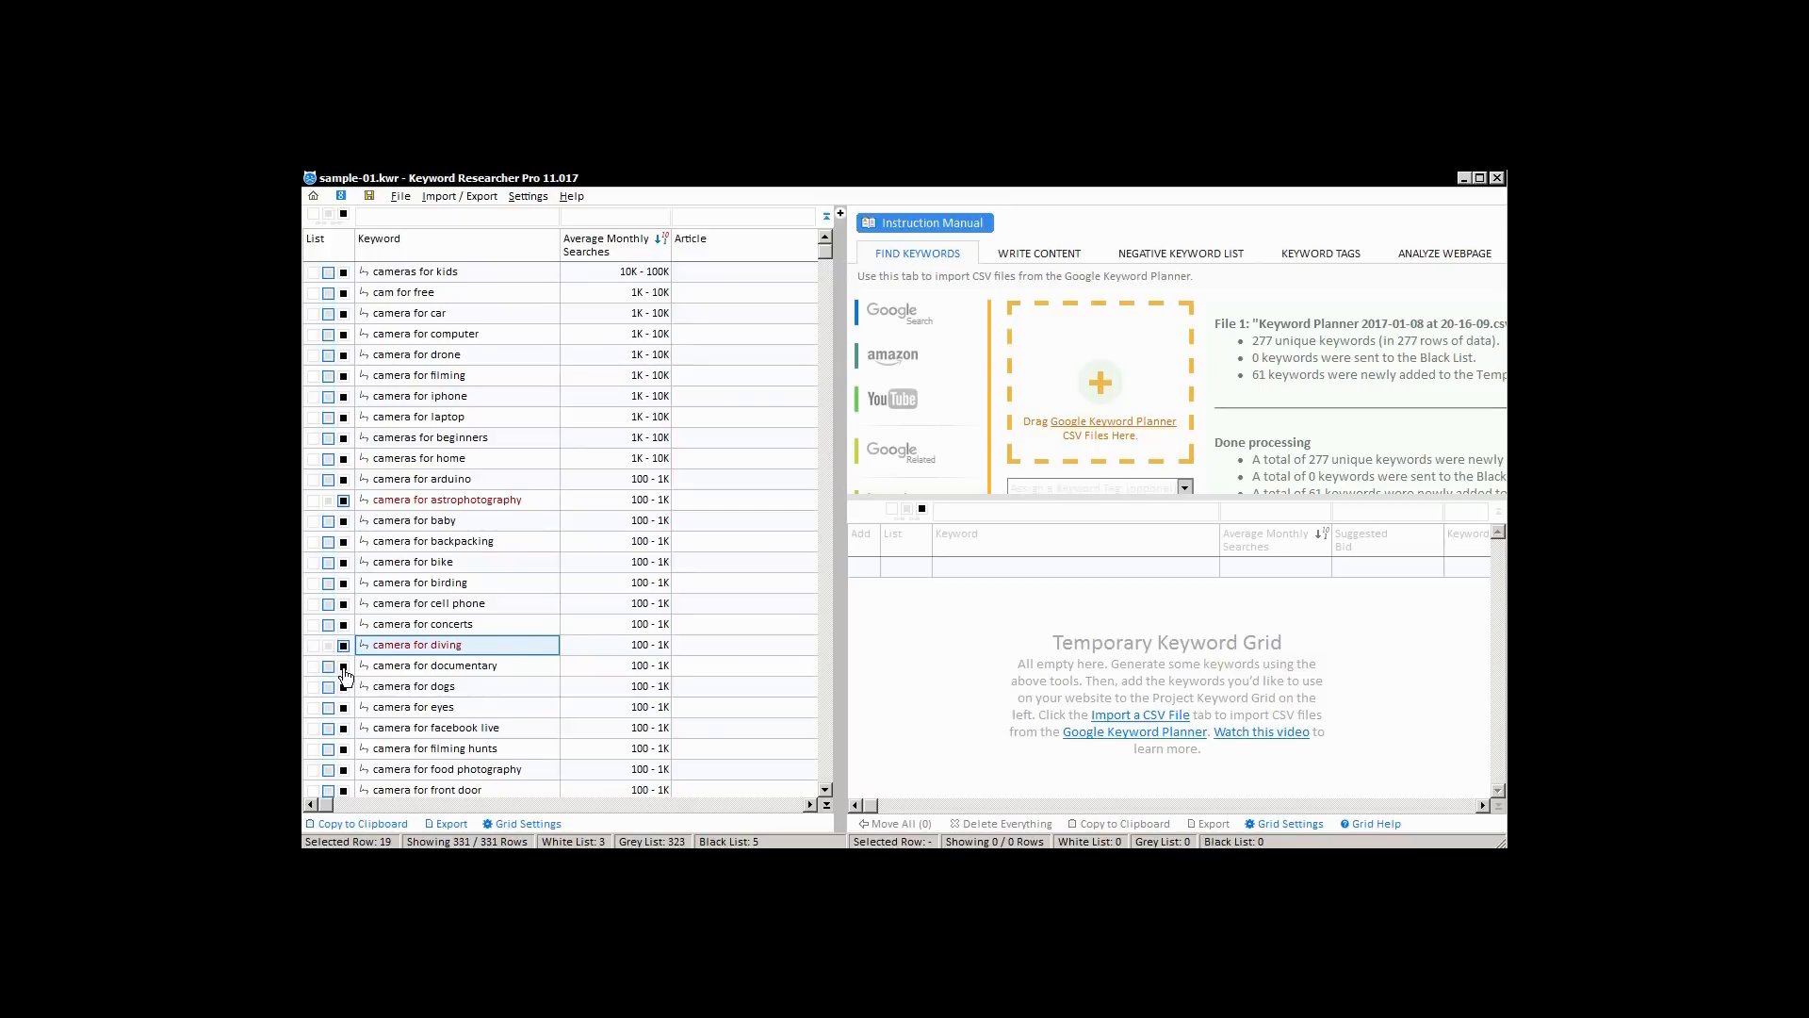
left_click(343, 665)
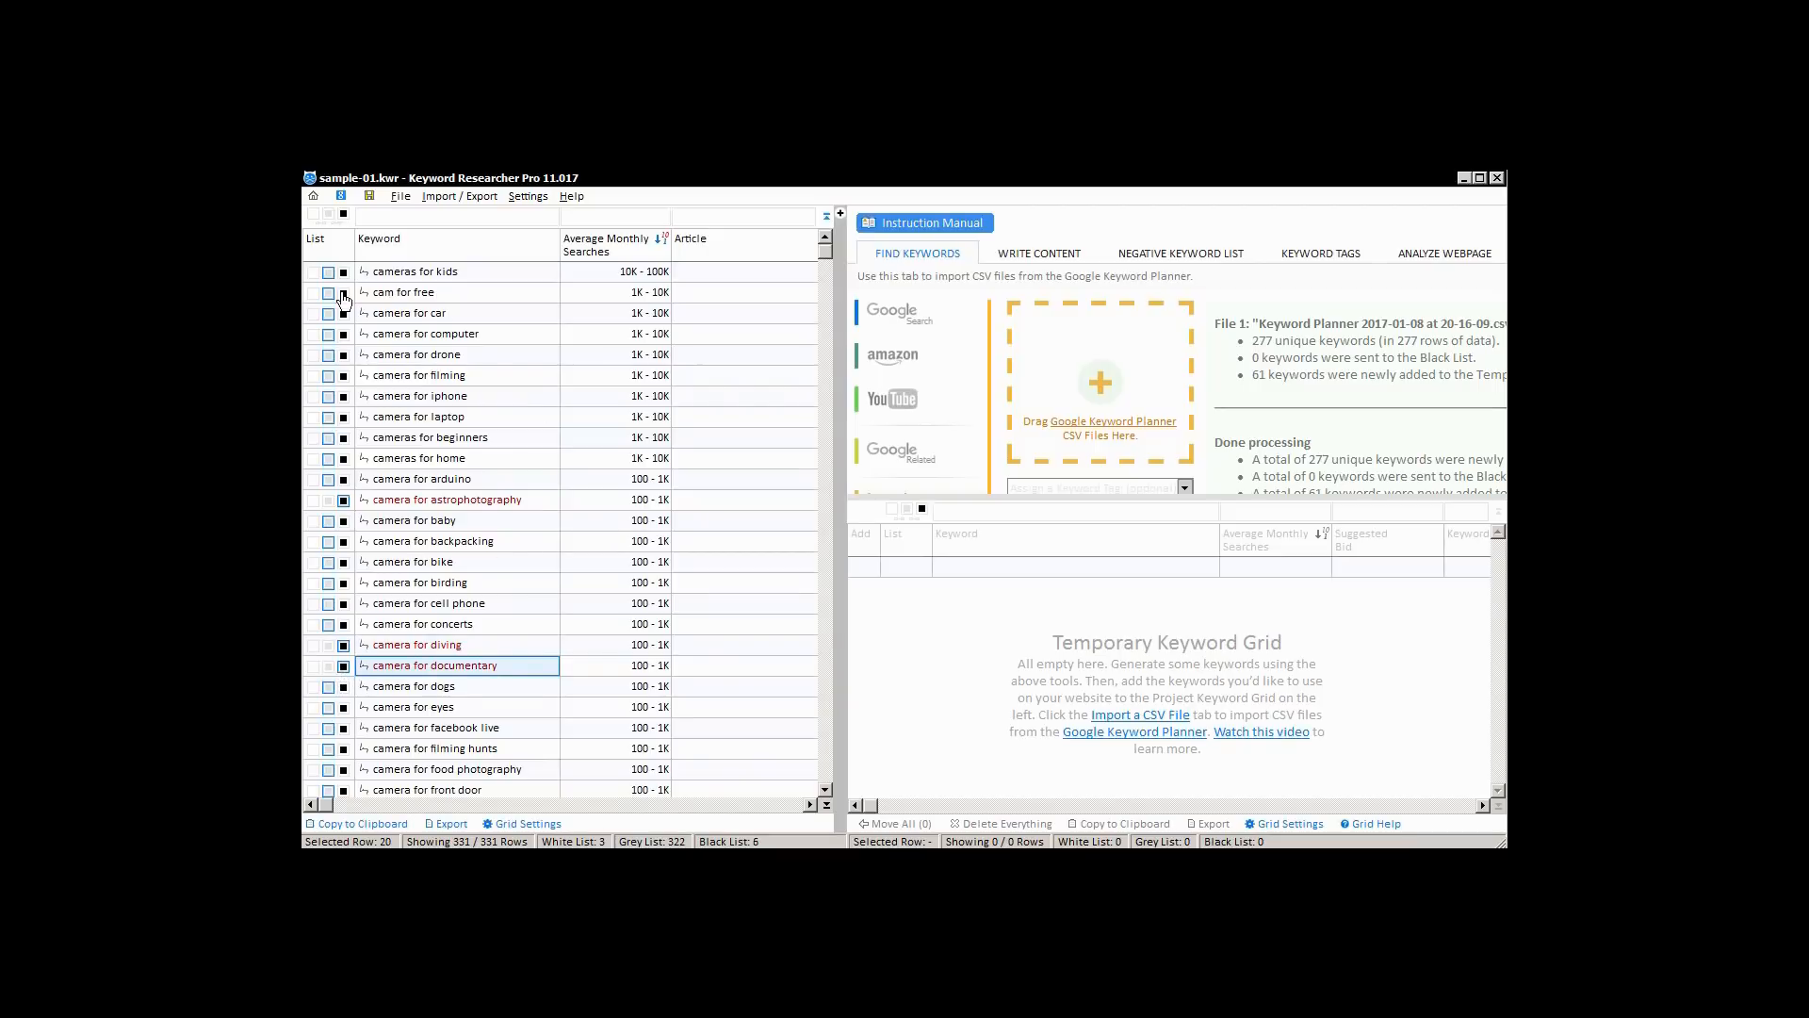
left_click(312, 272)
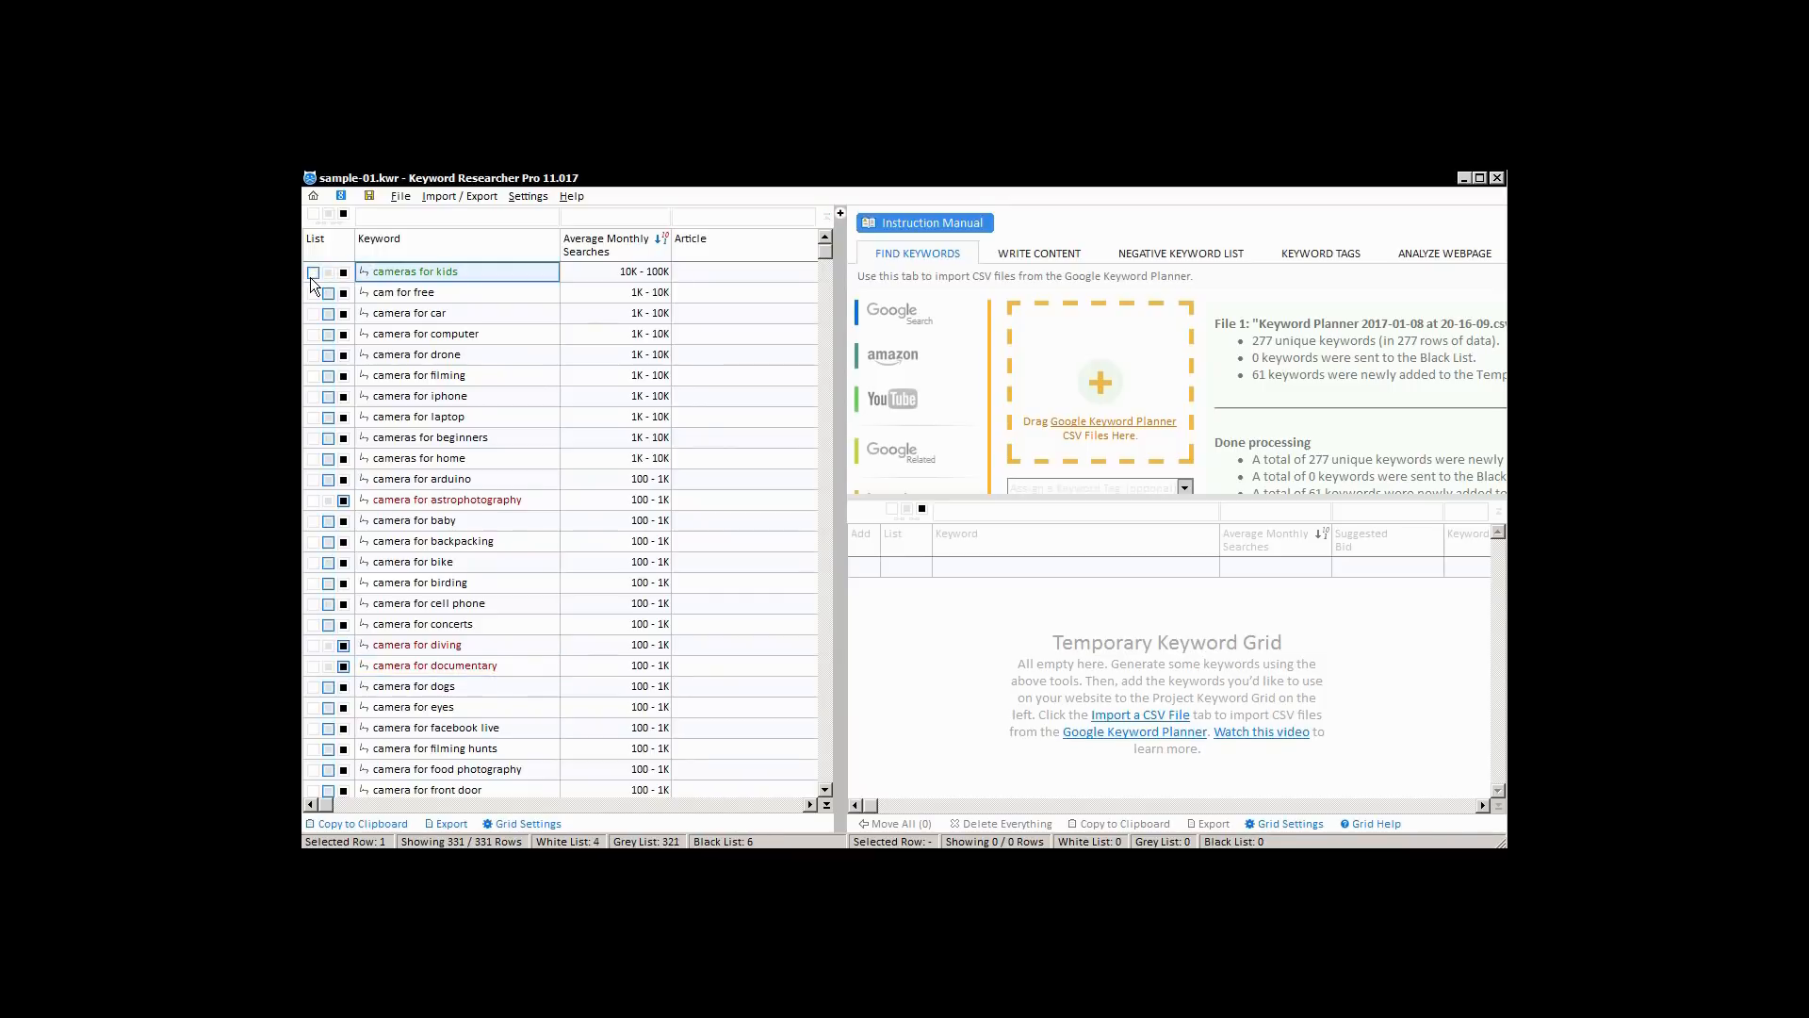
White-list "cam for free" and "camera for car", and black-list the camera for computer, drone and filming keywords
left_click(313, 293)
left_click(313, 314)
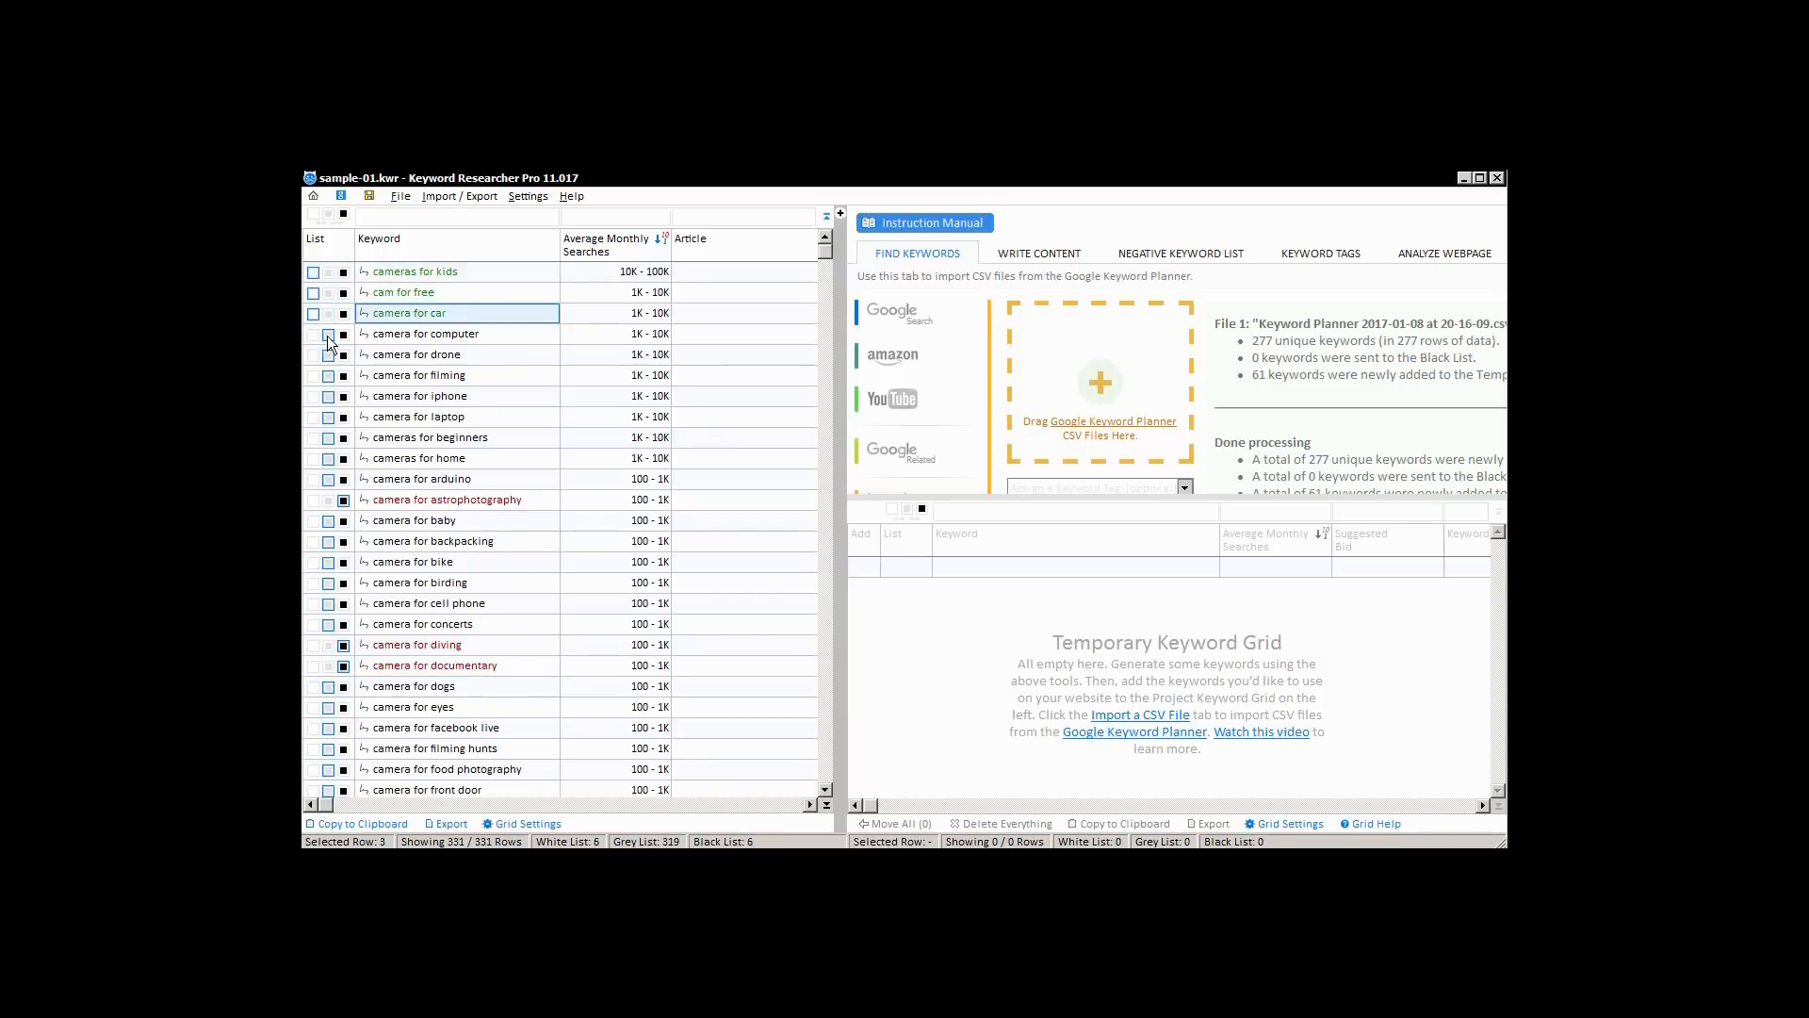
left_click(328, 336)
left_click(328, 356)
left_click(328, 337)
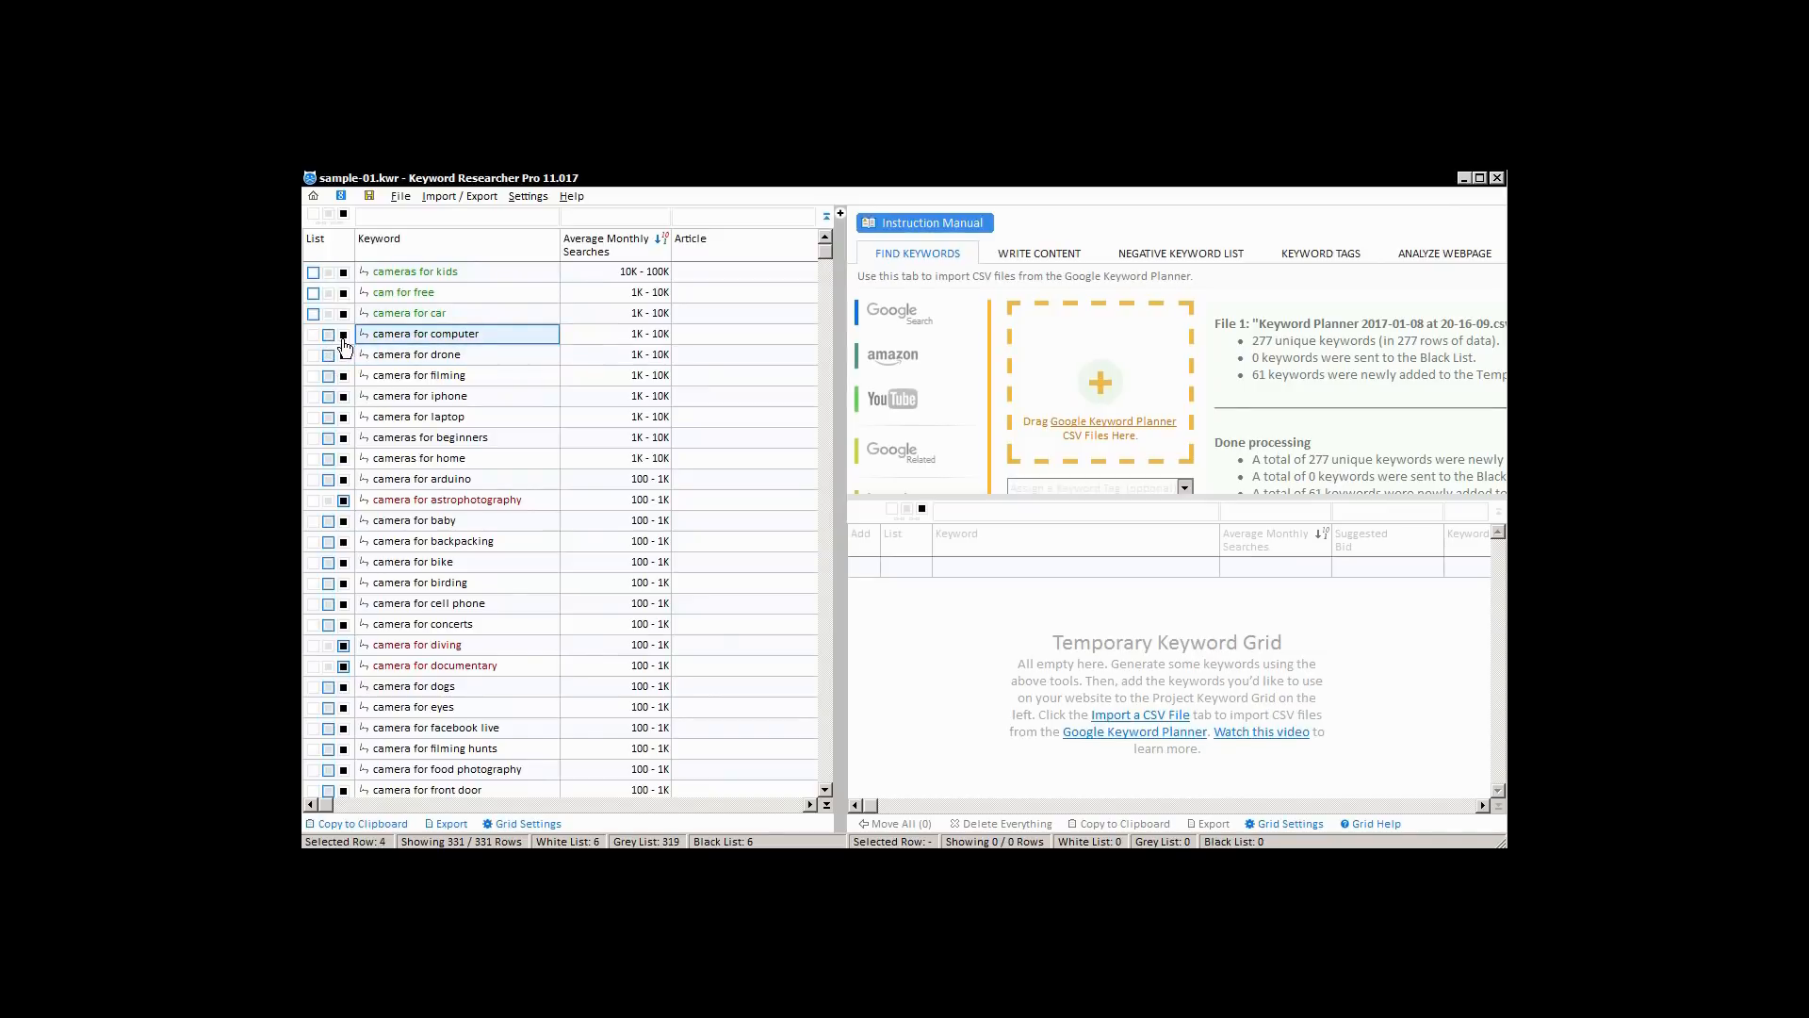
left_click(343, 337)
left_click(343, 355)
left_click(343, 376)
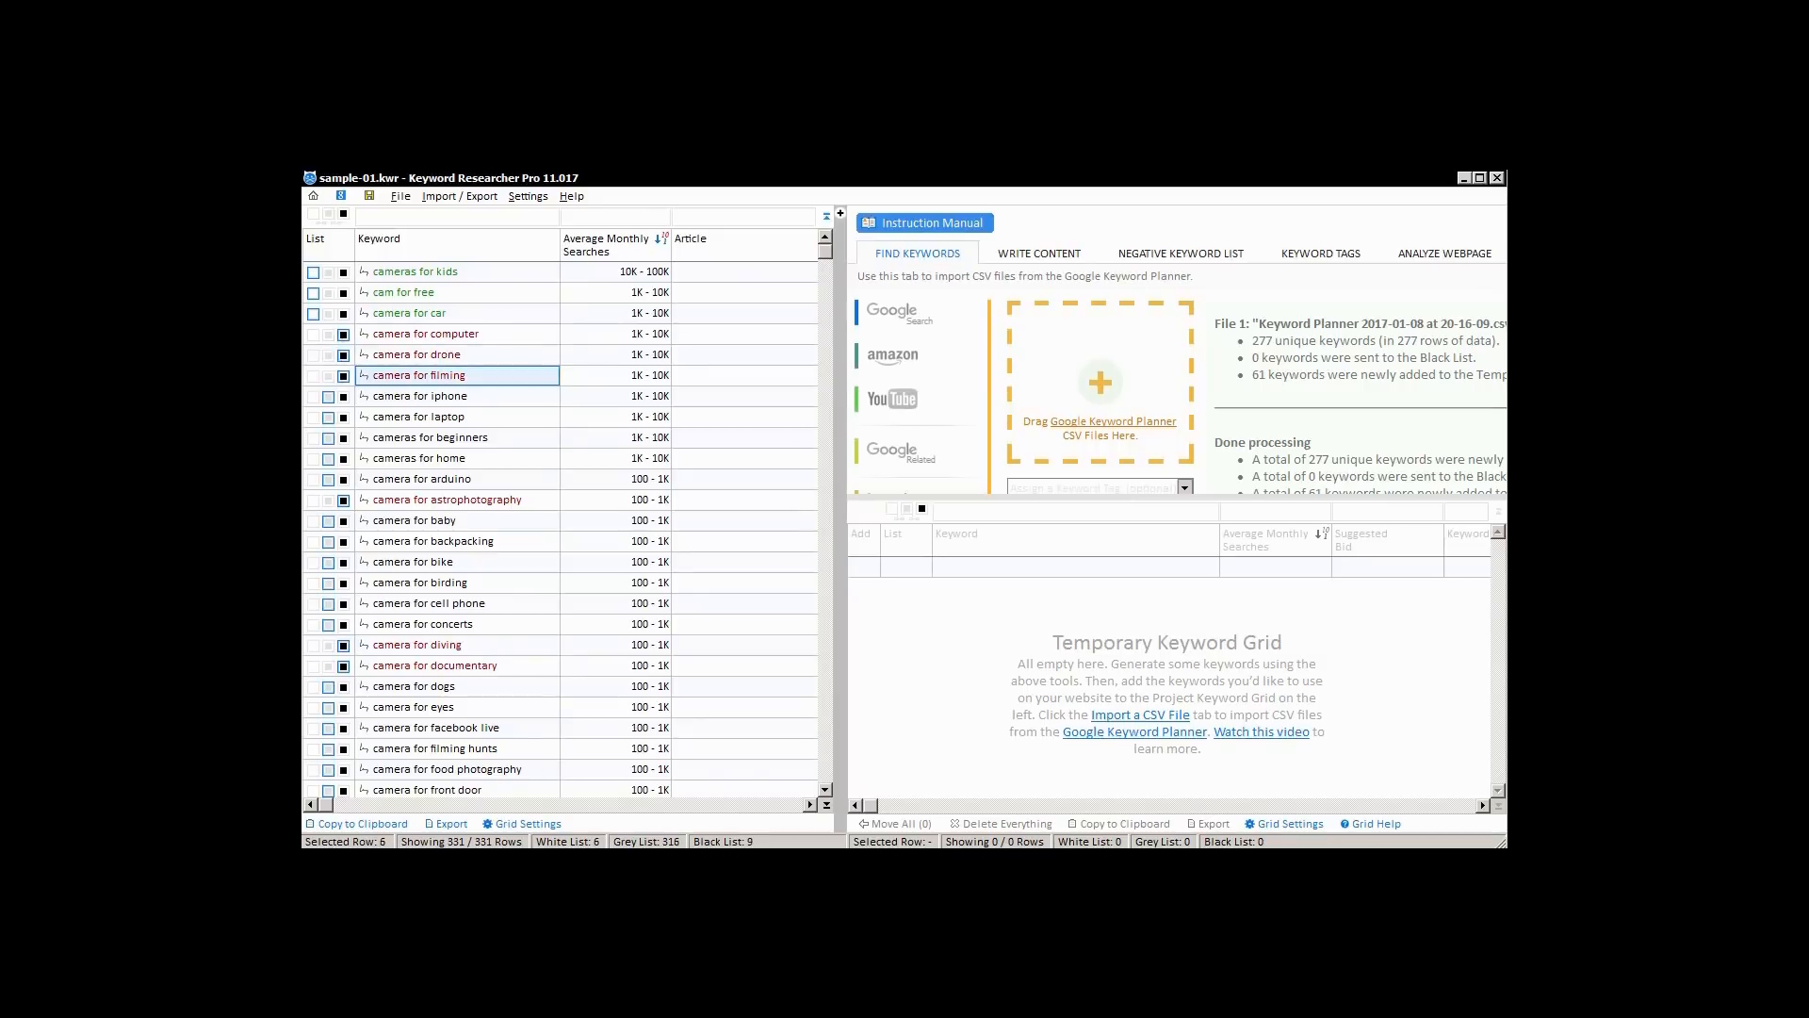
Return the first six keywords, from "cameras for kids" through "camera for filming", to the Grey List
left_click(328, 273)
left_click(328, 293)
left_click(328, 314)
left_click(328, 334)
left_click(328, 355)
left_click(328, 376)
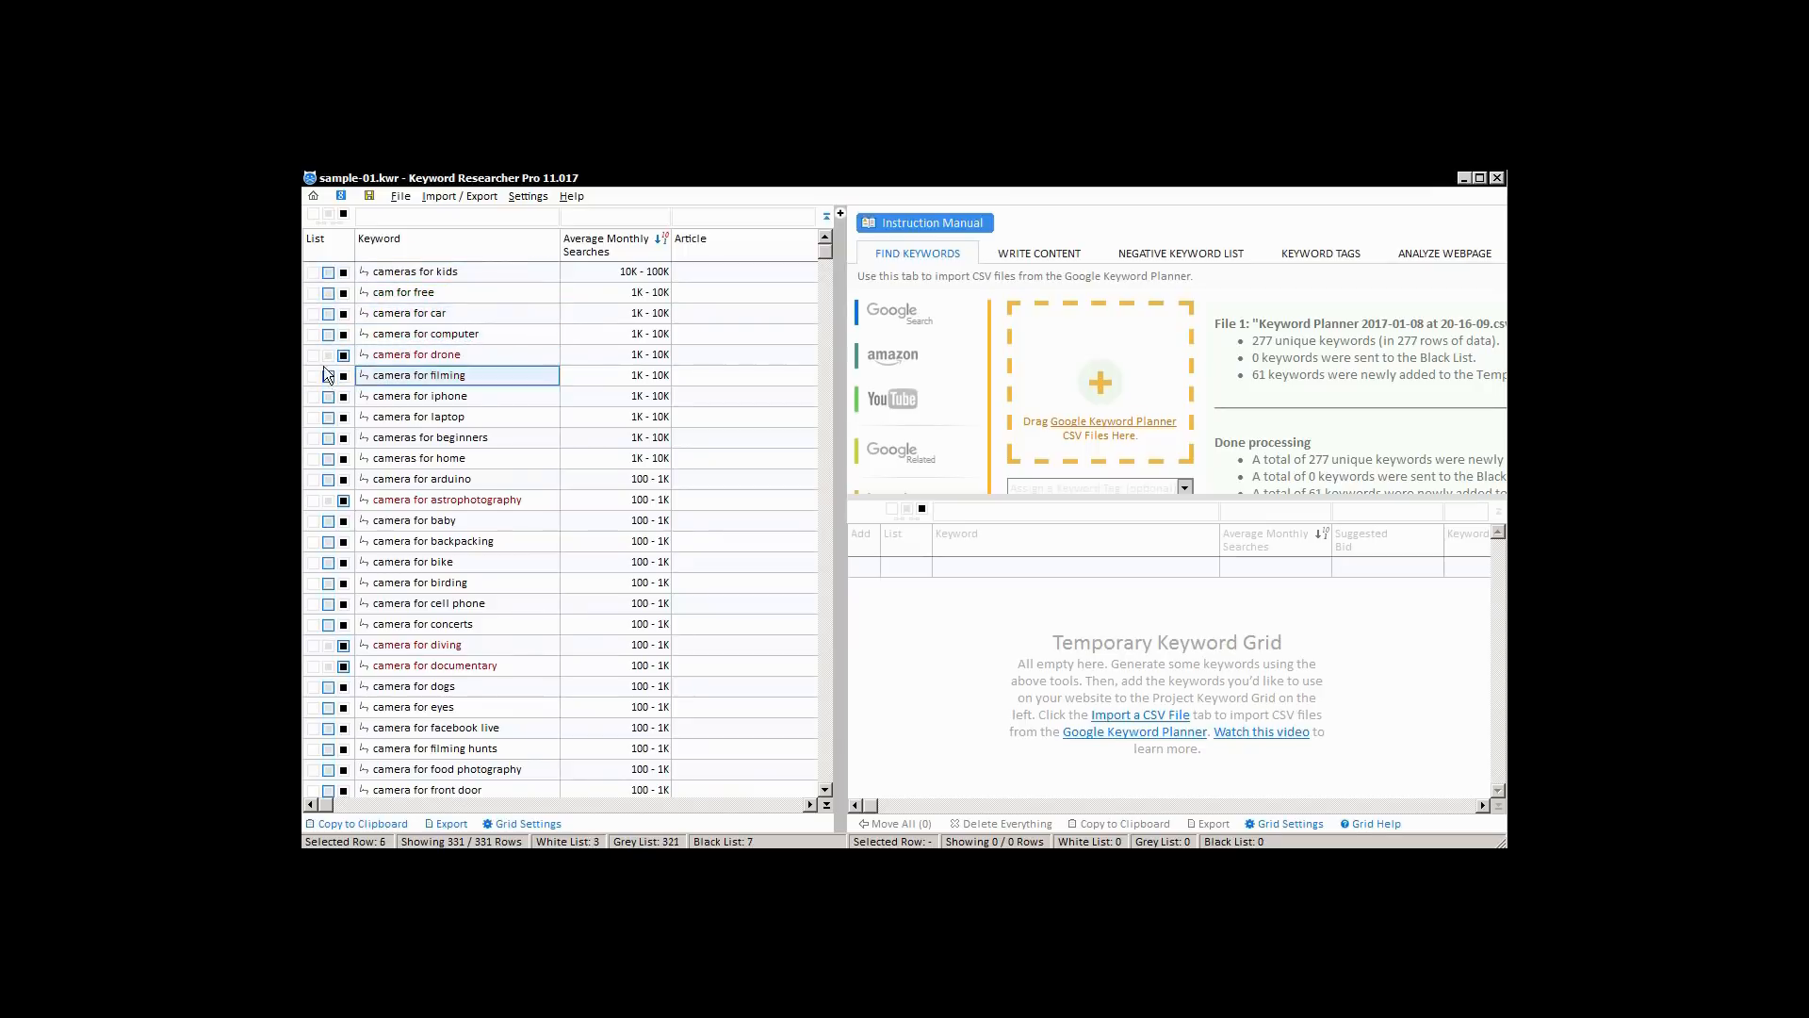
left_click(328, 355)
Black-list "cameras for kids" through "camera for drone", and white-list the camera for filming, iphone and laptop keywords
left_click(343, 273)
left_click(343, 293)
left_click(343, 313)
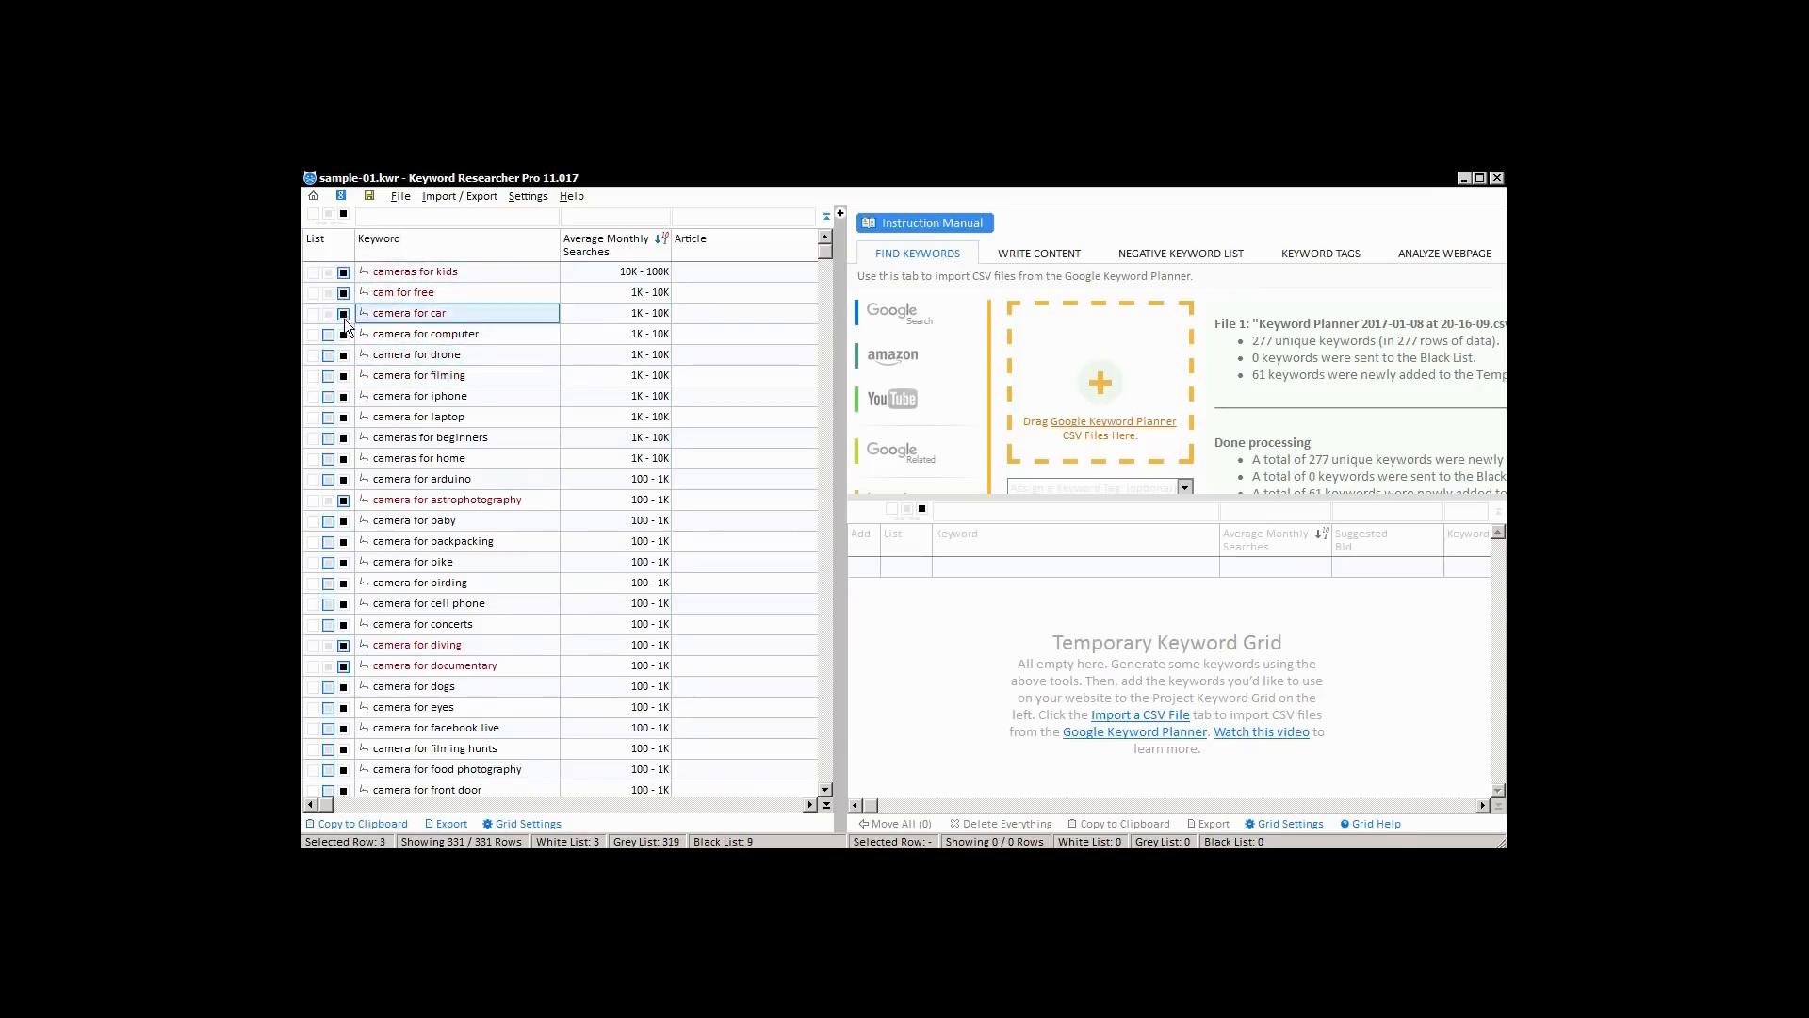
left_click(343, 334)
left_click(343, 355)
left_click(313, 375)
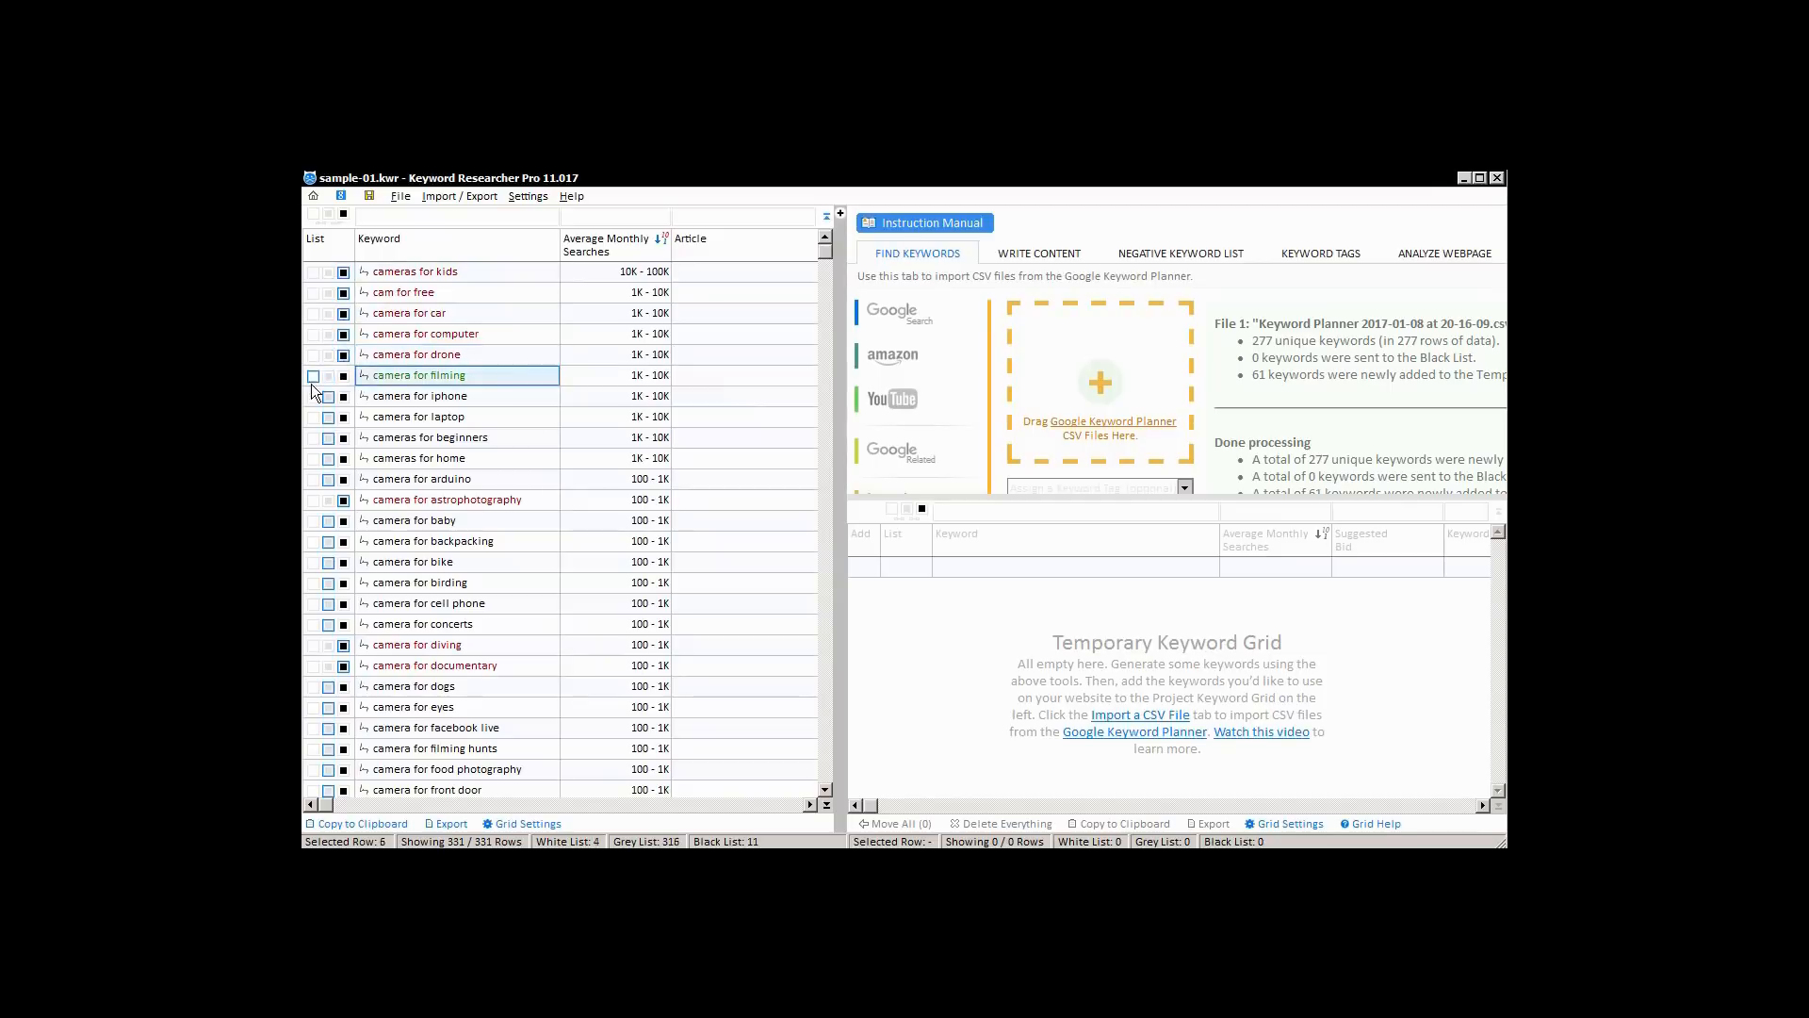
left_click(313, 397)
left_click(313, 417)
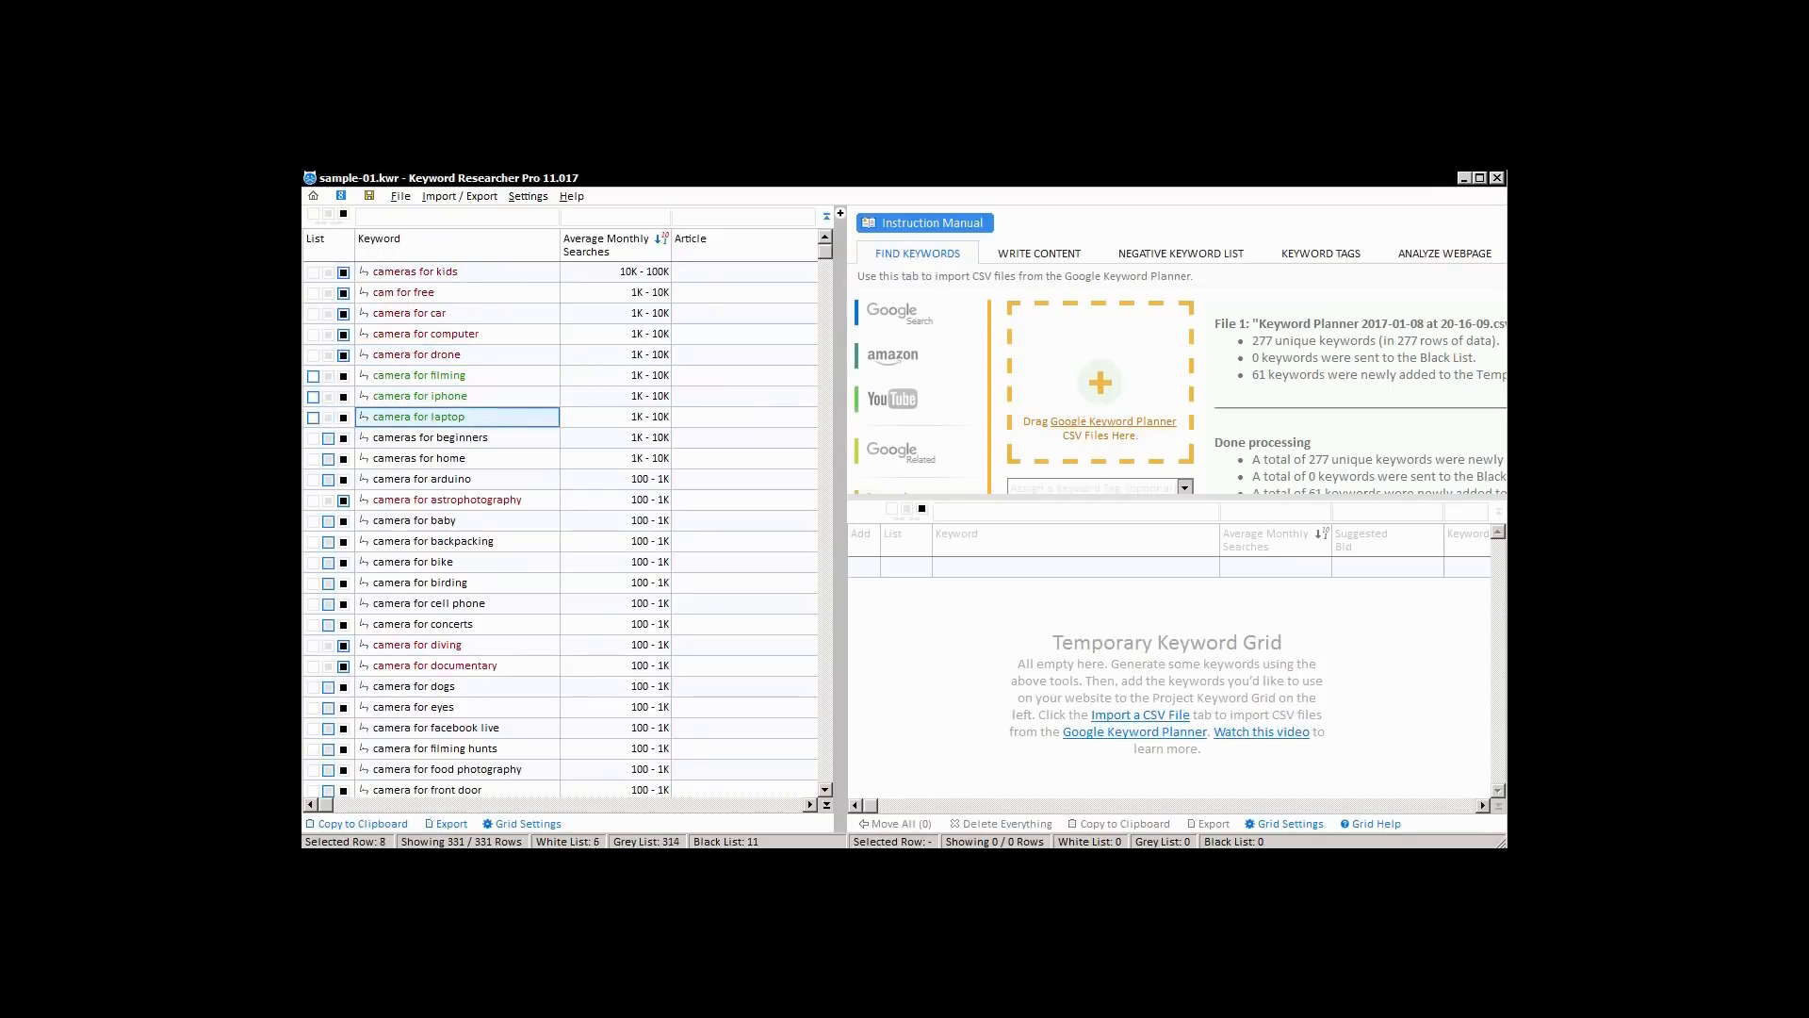
White-list "cameras for kids", "cam for free" and "camera for car", and set the camera for computer, drone and filming keywords to the Grey List
left_click(313, 272)
left_click(312, 293)
left_click(313, 314)
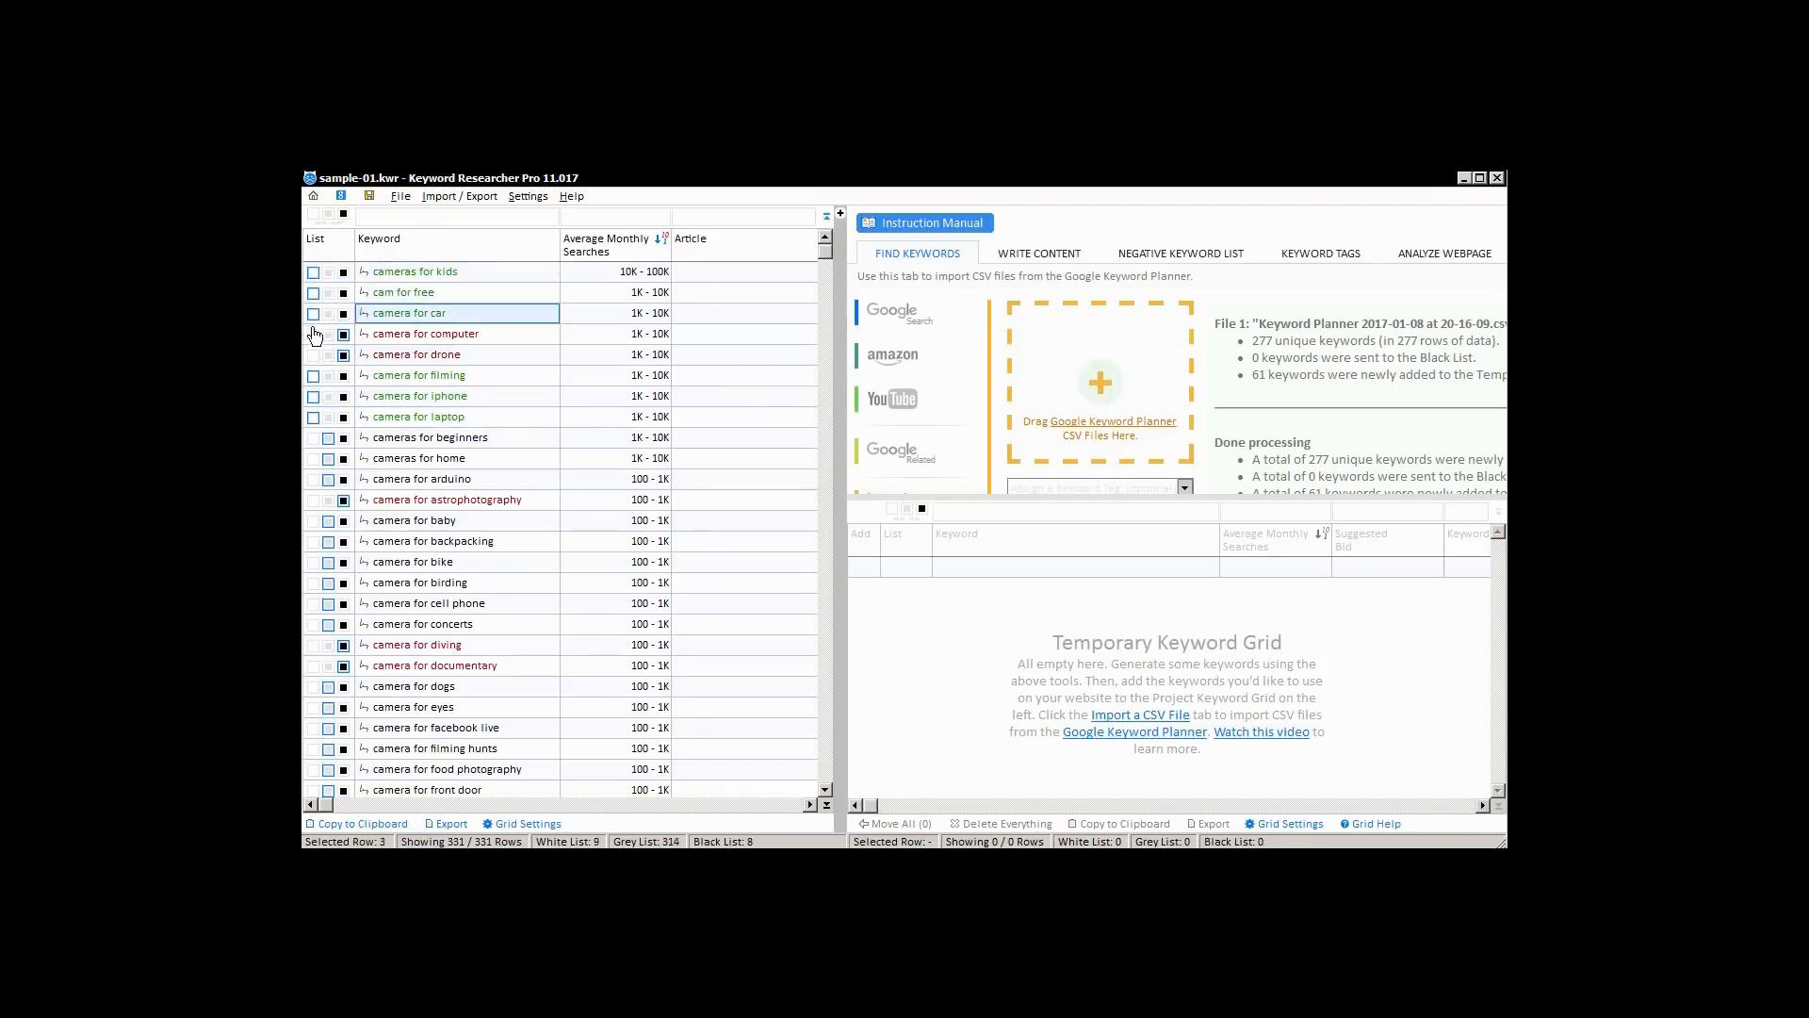
left_click(328, 334)
left_click(328, 355)
left_click(328, 376)
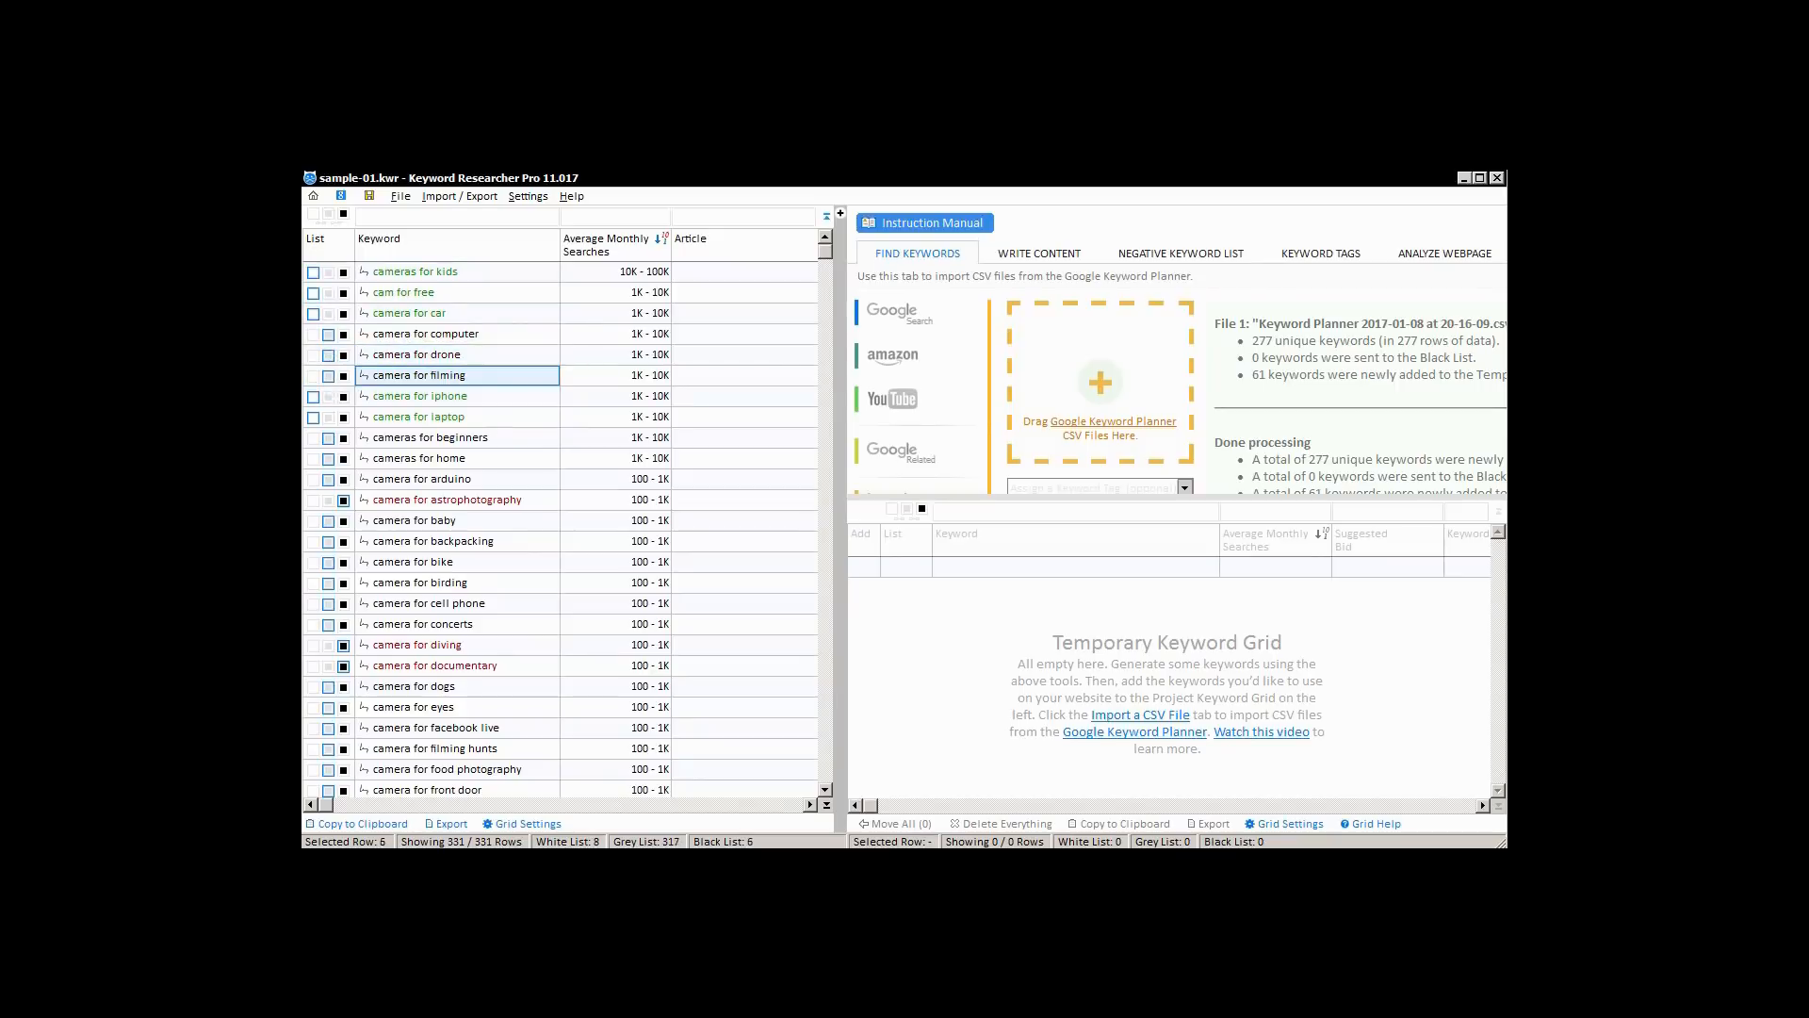
Assign "camera for iphone", "camera for laptop" and "cameras for beginners" to the Black List
left_click(343, 397)
left_click(343, 418)
left_click(343, 438)
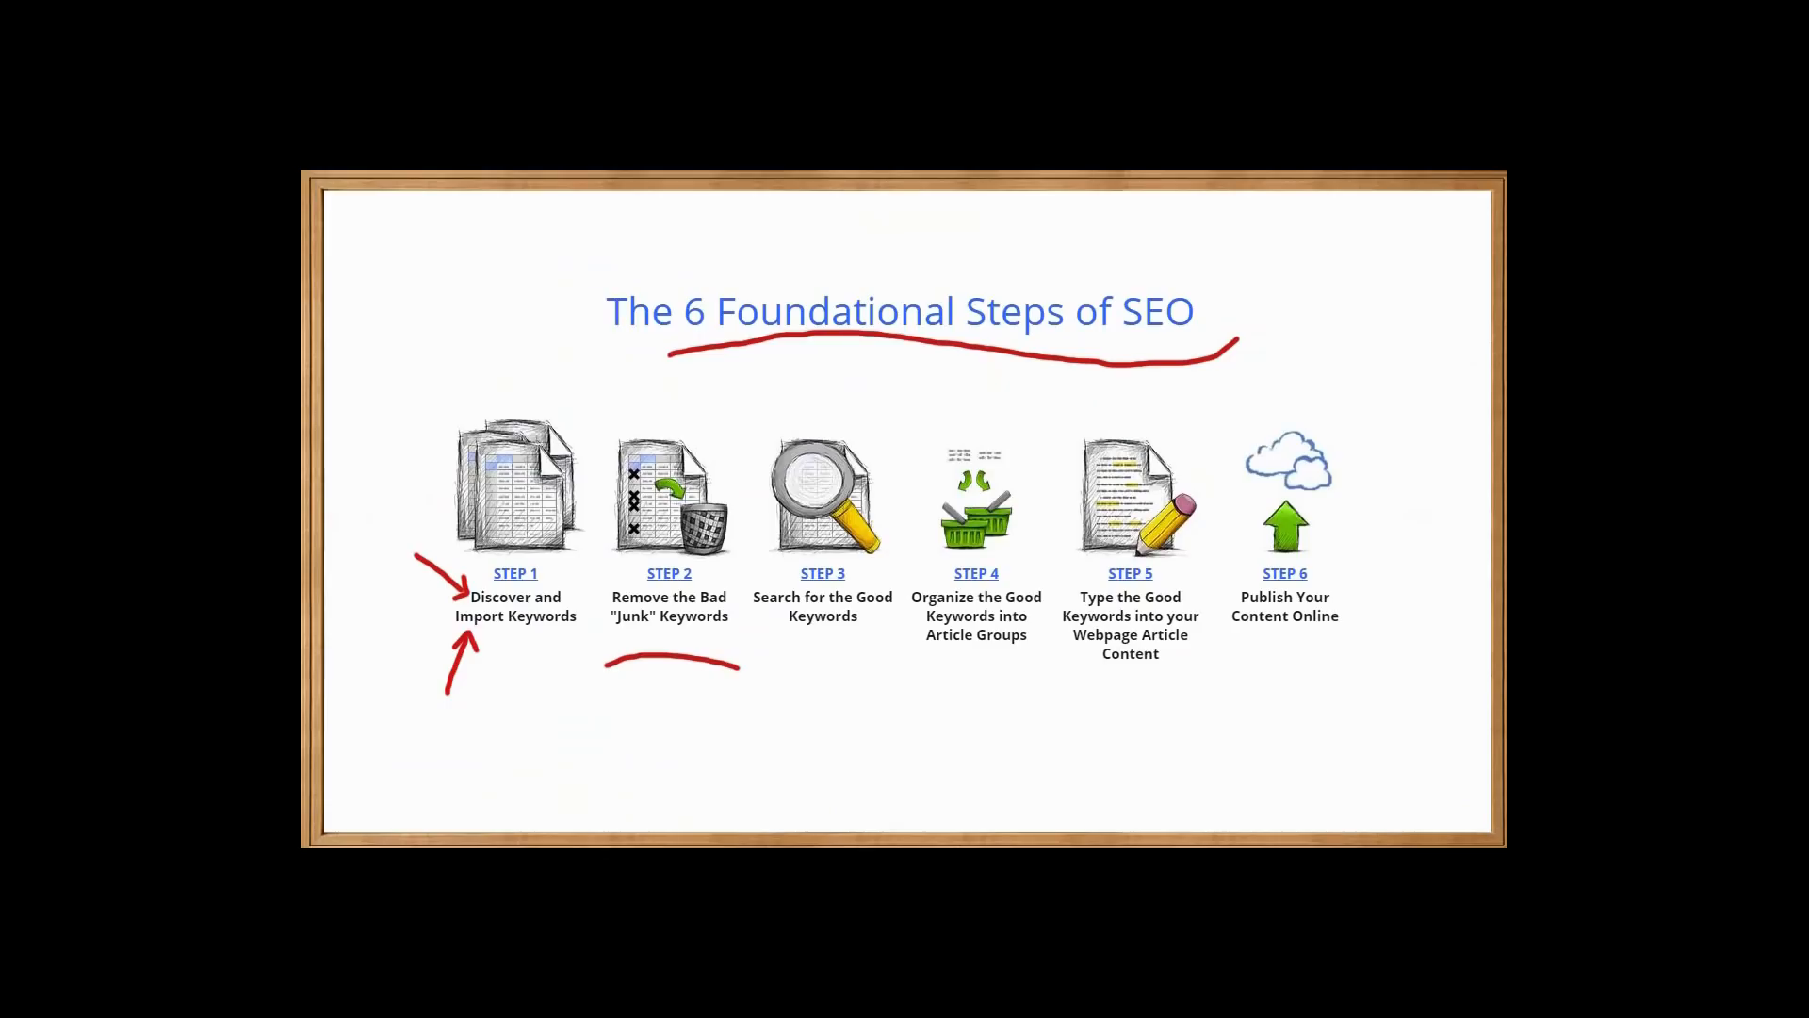
mouse_move(807, 651)
left_mouse_down()
mouse_move(826, 626)
mouse_move(824, 691)
left_mouse_up()
left_click_drag(747, 609, 793, 608)
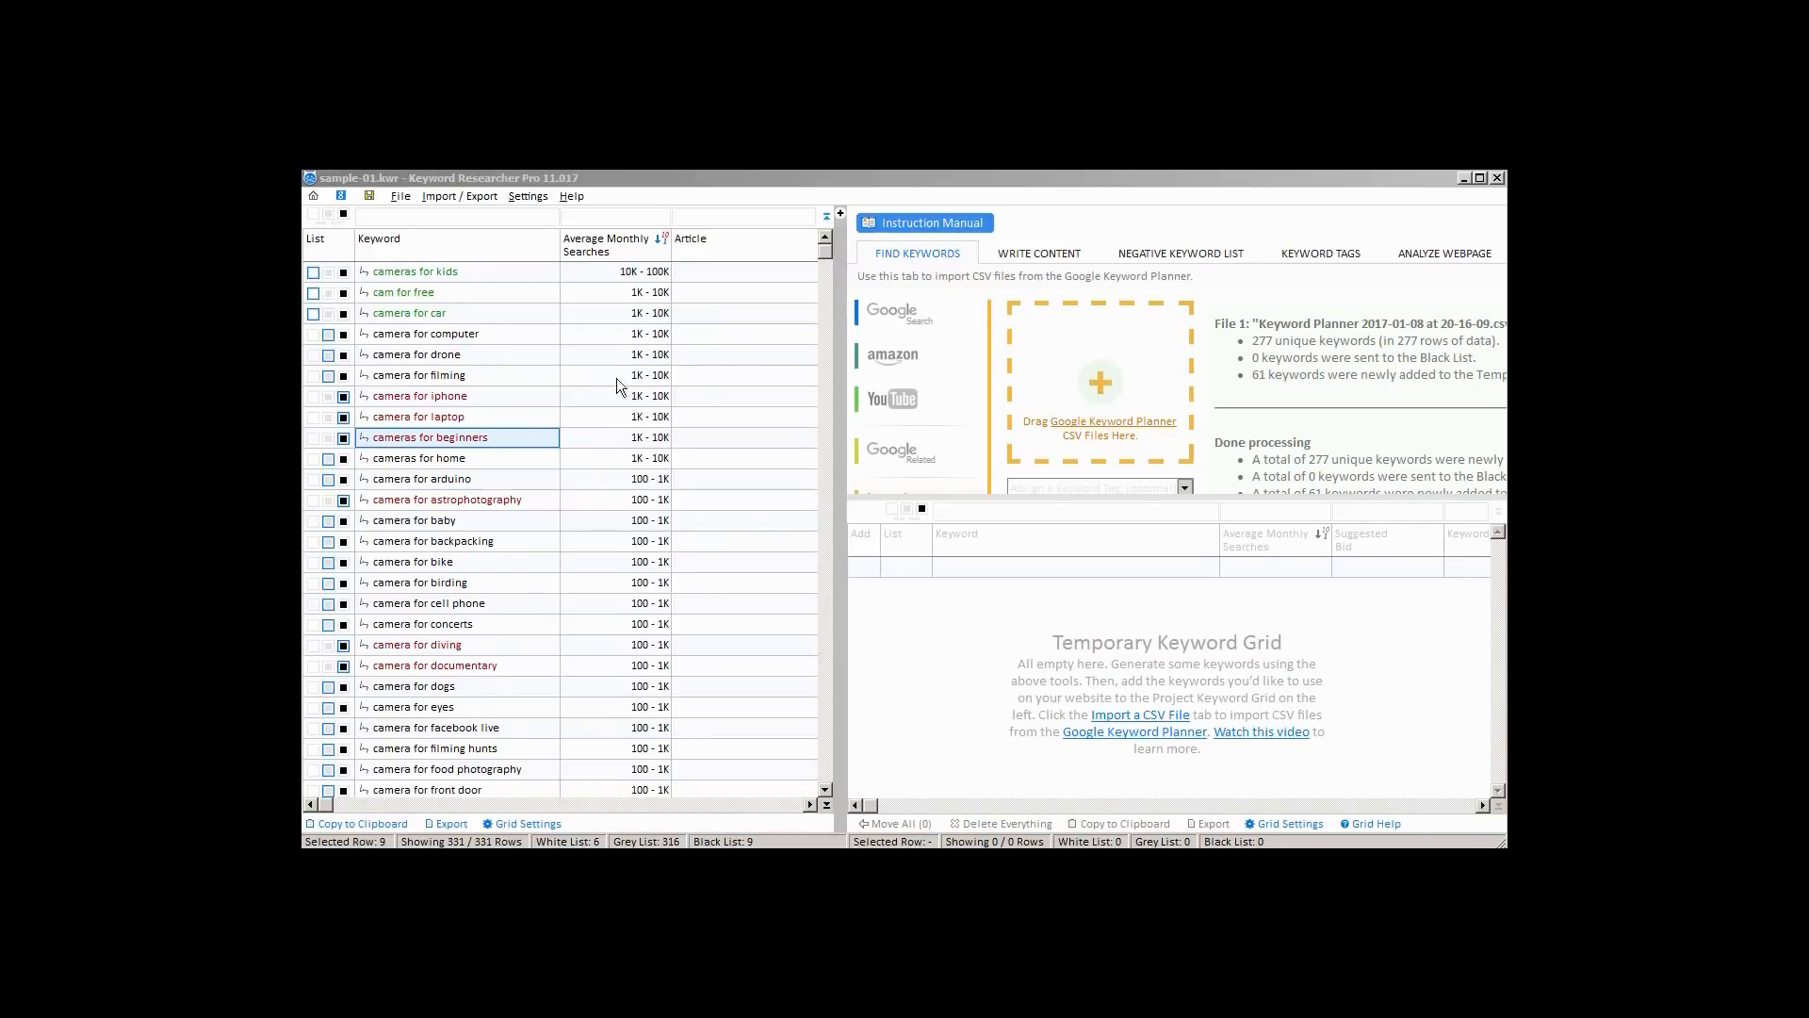
Read the Keyword column's search examples for the OR, AND, exclusion, word-count and exact-phrase filters
left_click(455, 241)
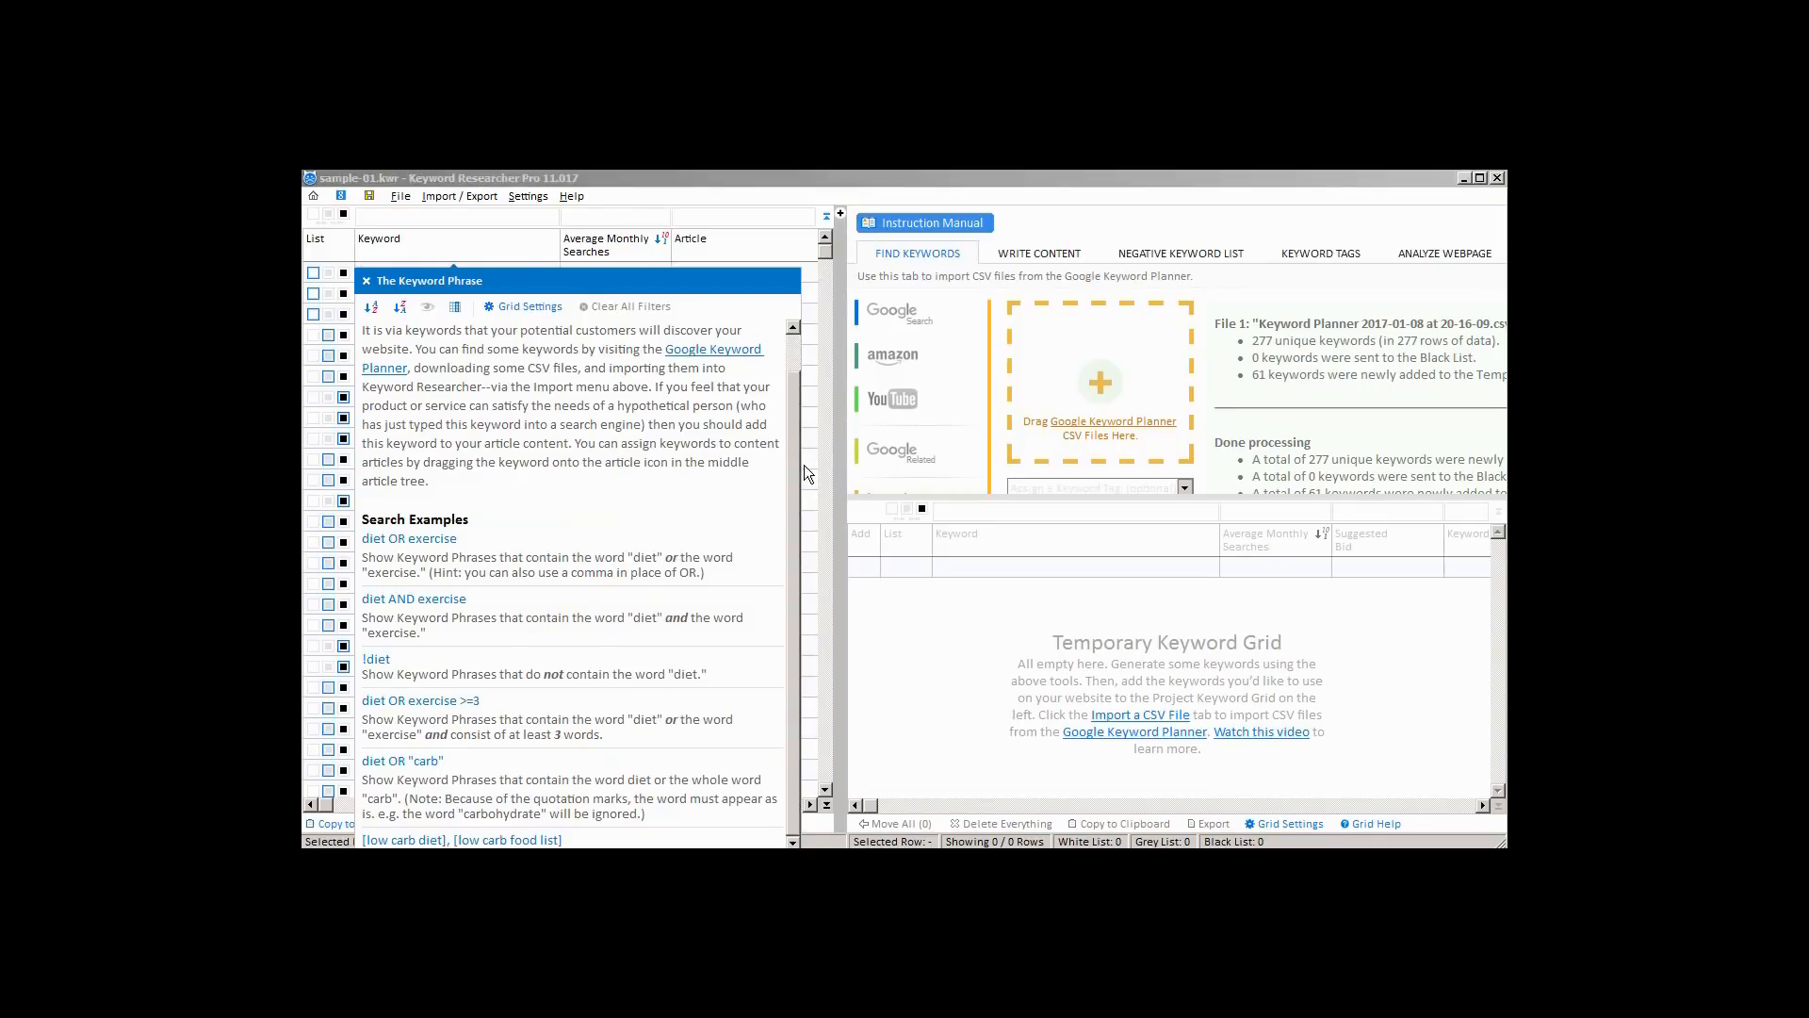
scroll(773, 476, "down", 1)
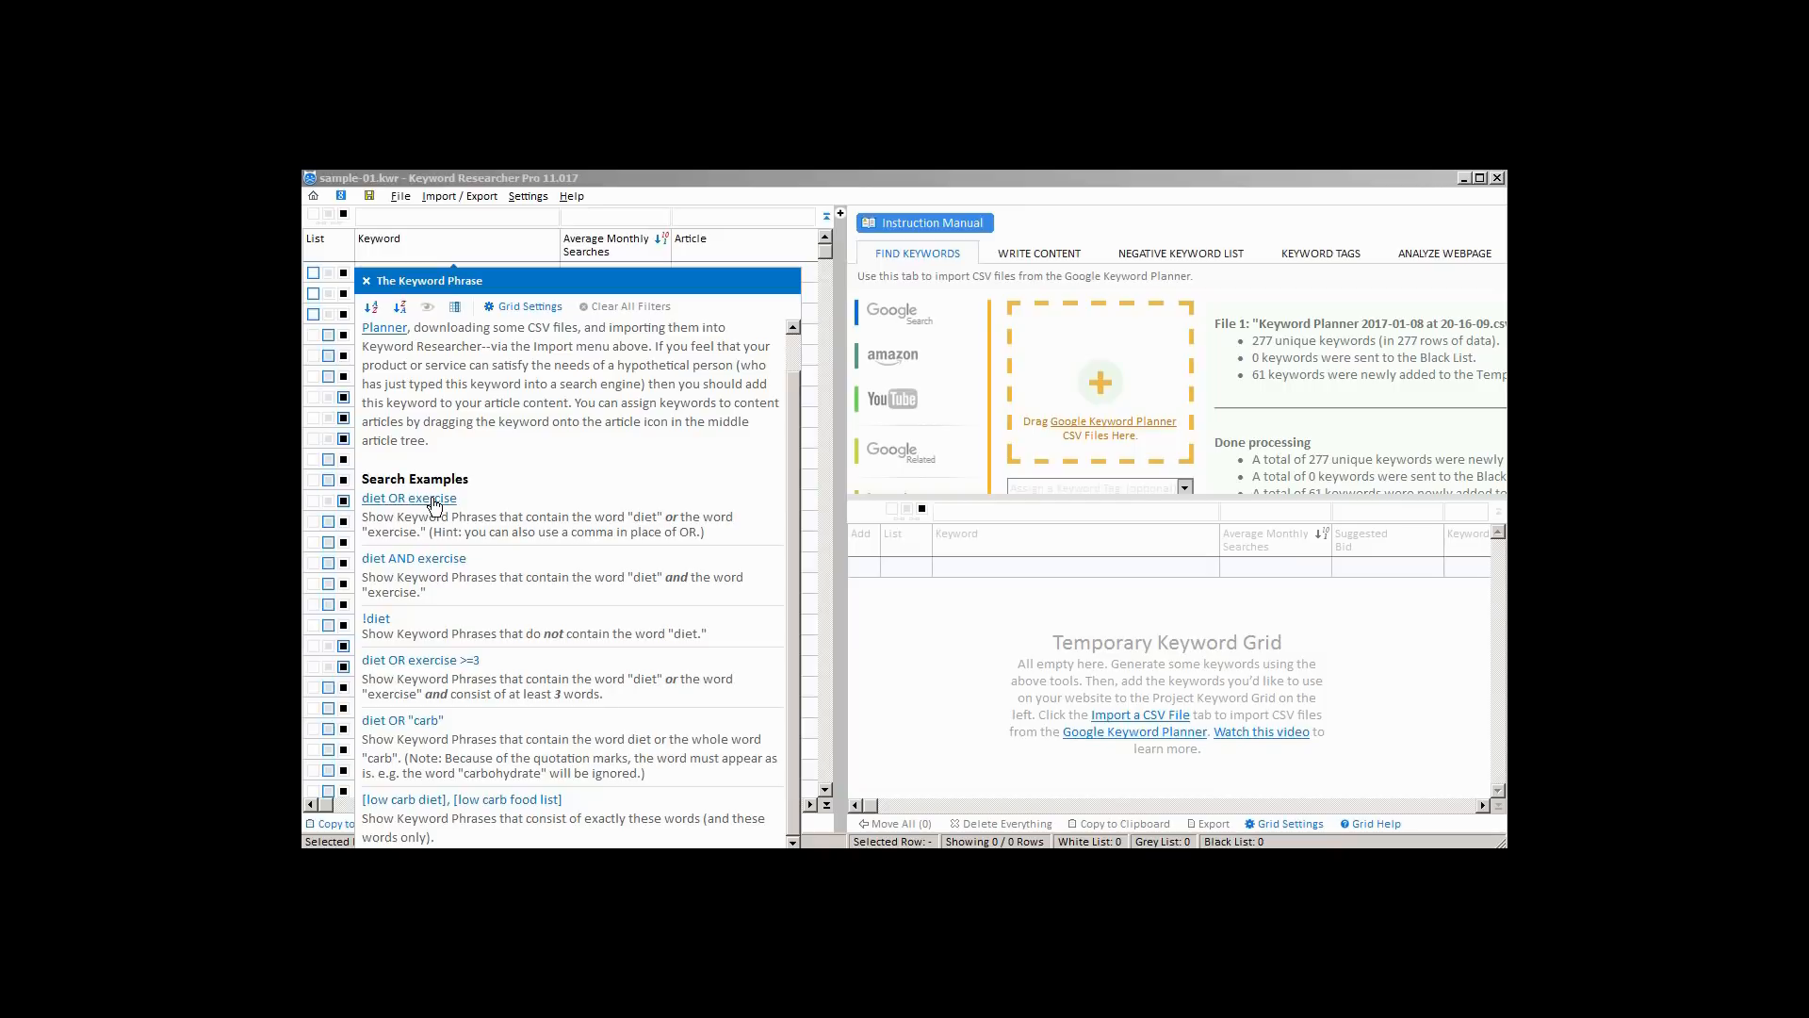
left_click(367, 281)
Filter the Project Keyword Grid's keywords by "camera AND computer"
type("came")
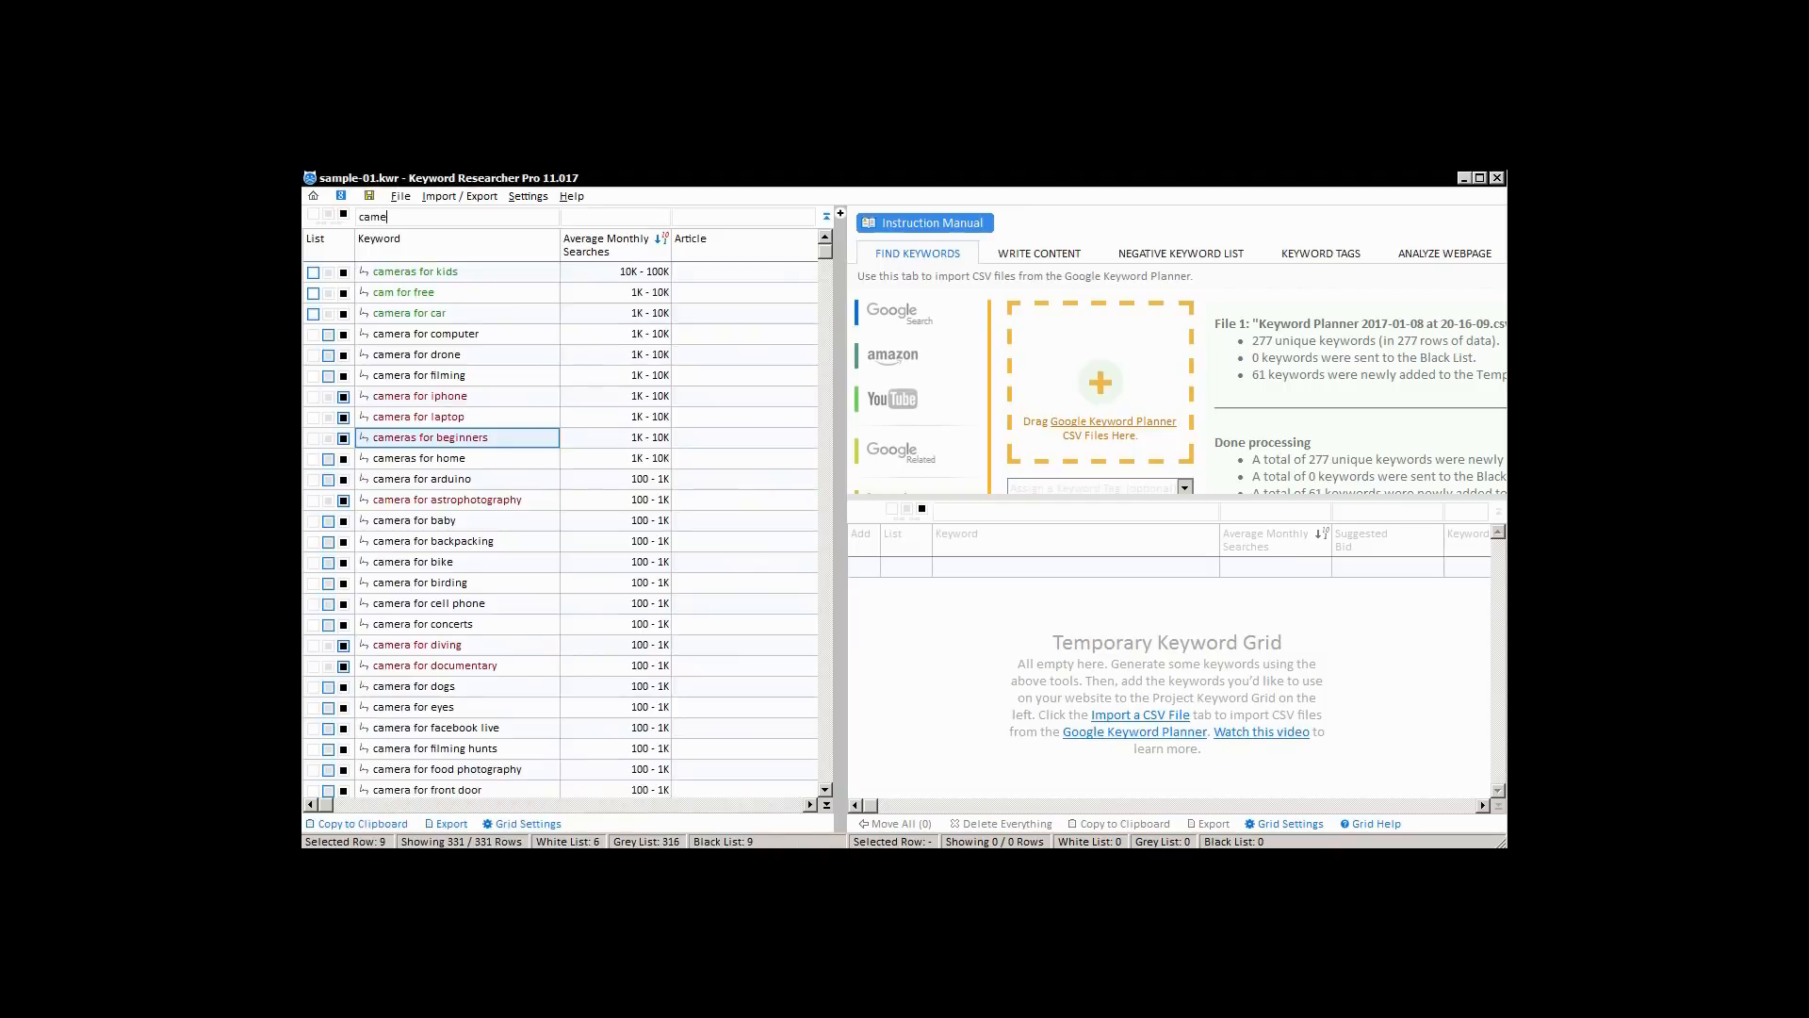
type("ra AND computer")
key("Return")
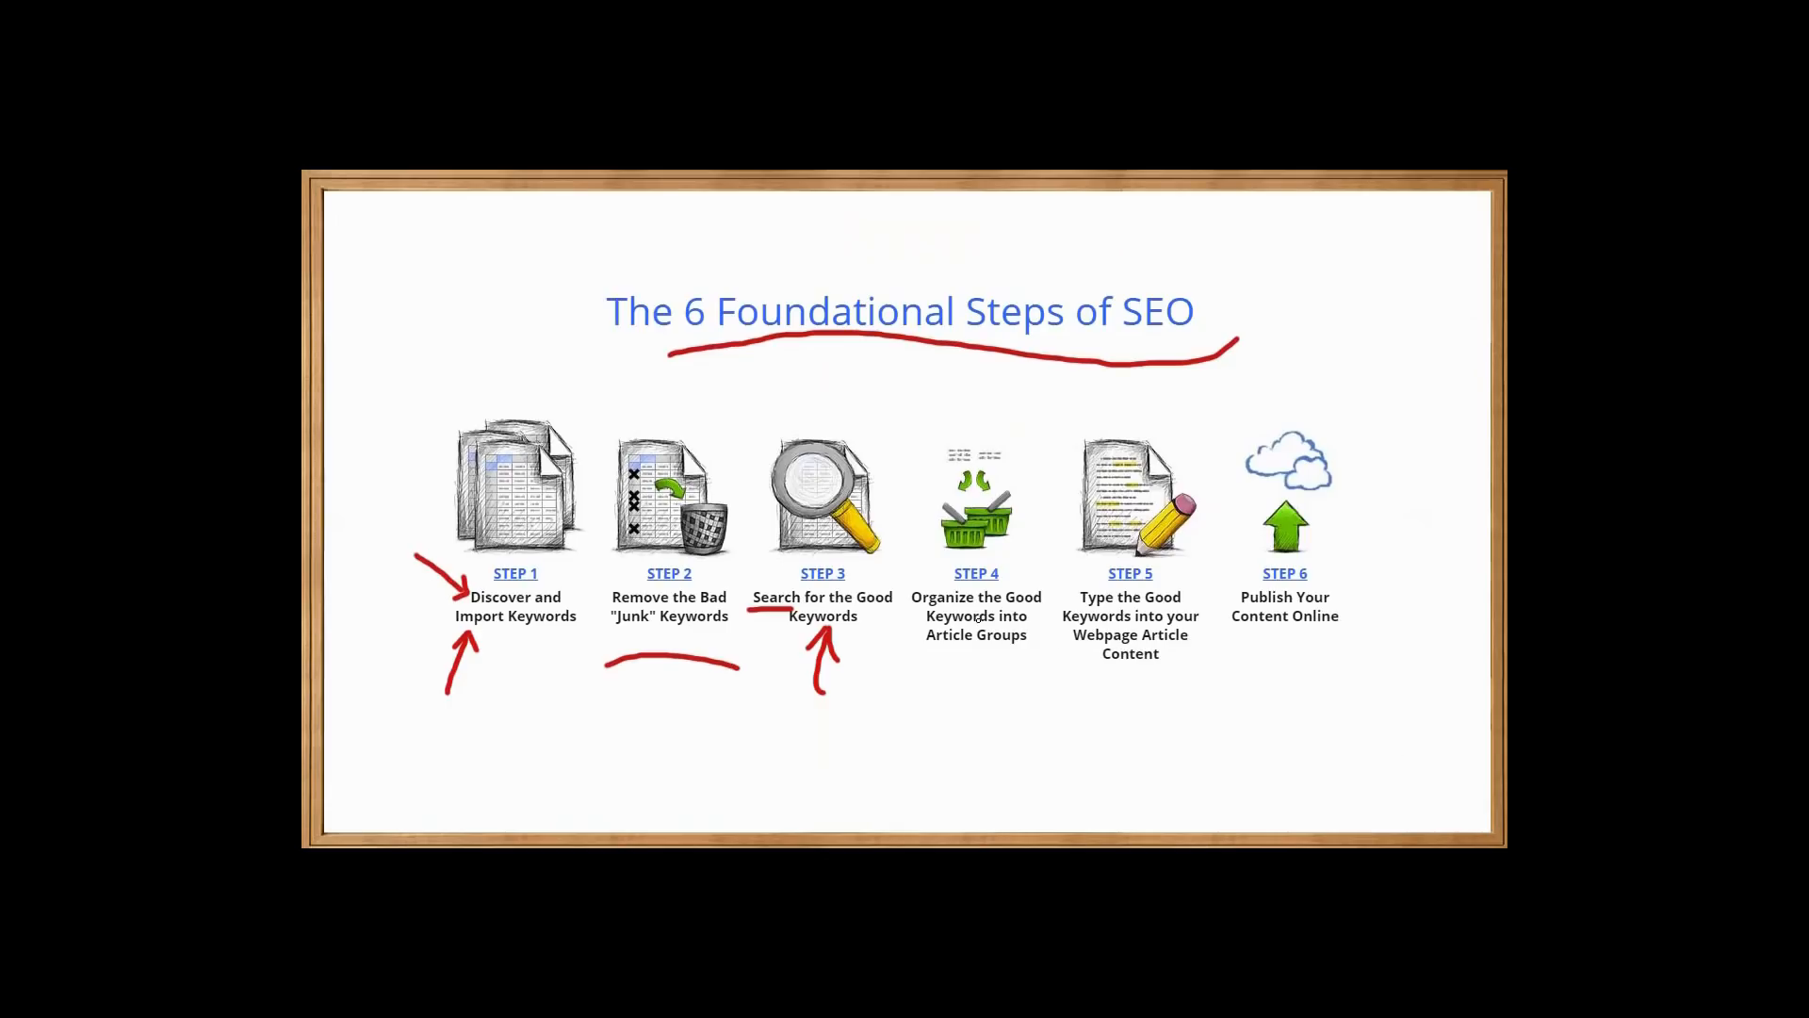
mouse_move(973, 652)
left_mouse_down()
mouse_move(956, 676)
mouse_move(982, 689)
mouse_move(964, 699)
left_mouse_up()
mouse_move(1090, 676)
left_mouse_down()
mouse_move(1204, 677)
mouse_move(1320, 638)
left_mouse_up()
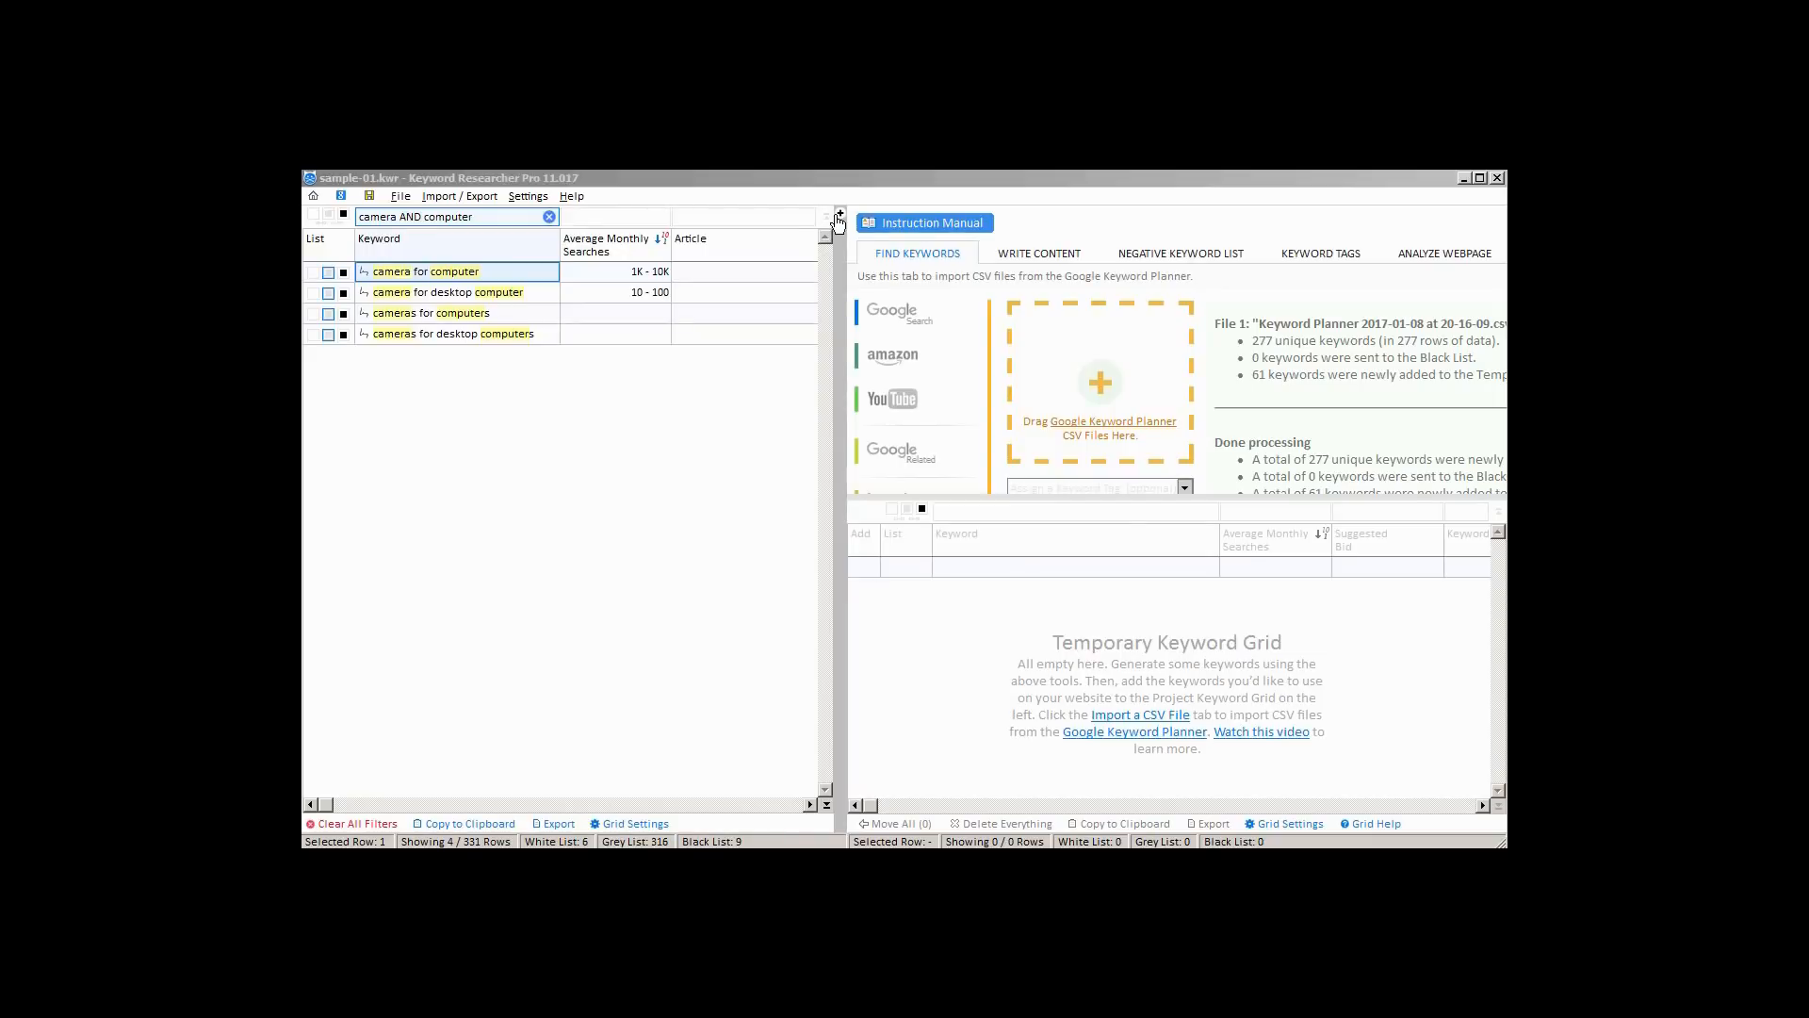
Show the article tree between the keyword grids and rename Category 1 as "Computer Cameras"
left_click(839, 213)
left_click_drag(856, 444, 868, 443)
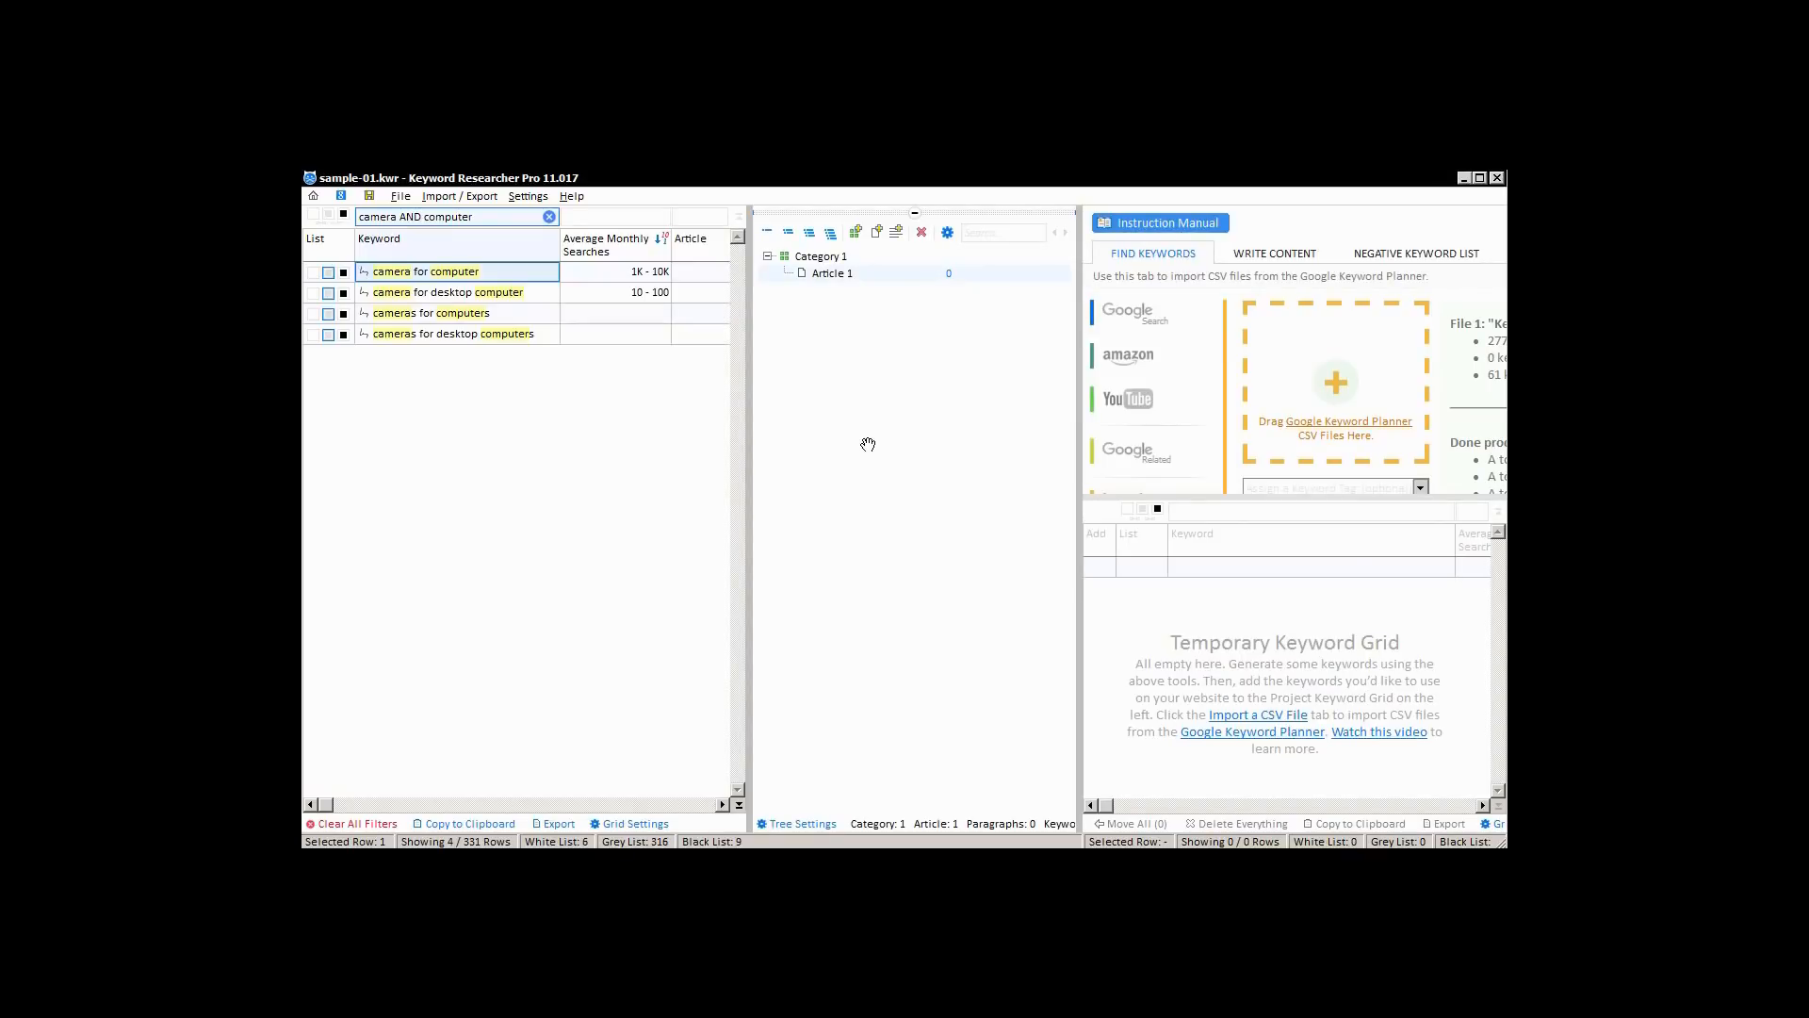
left_click_drag(868, 444, 895, 433)
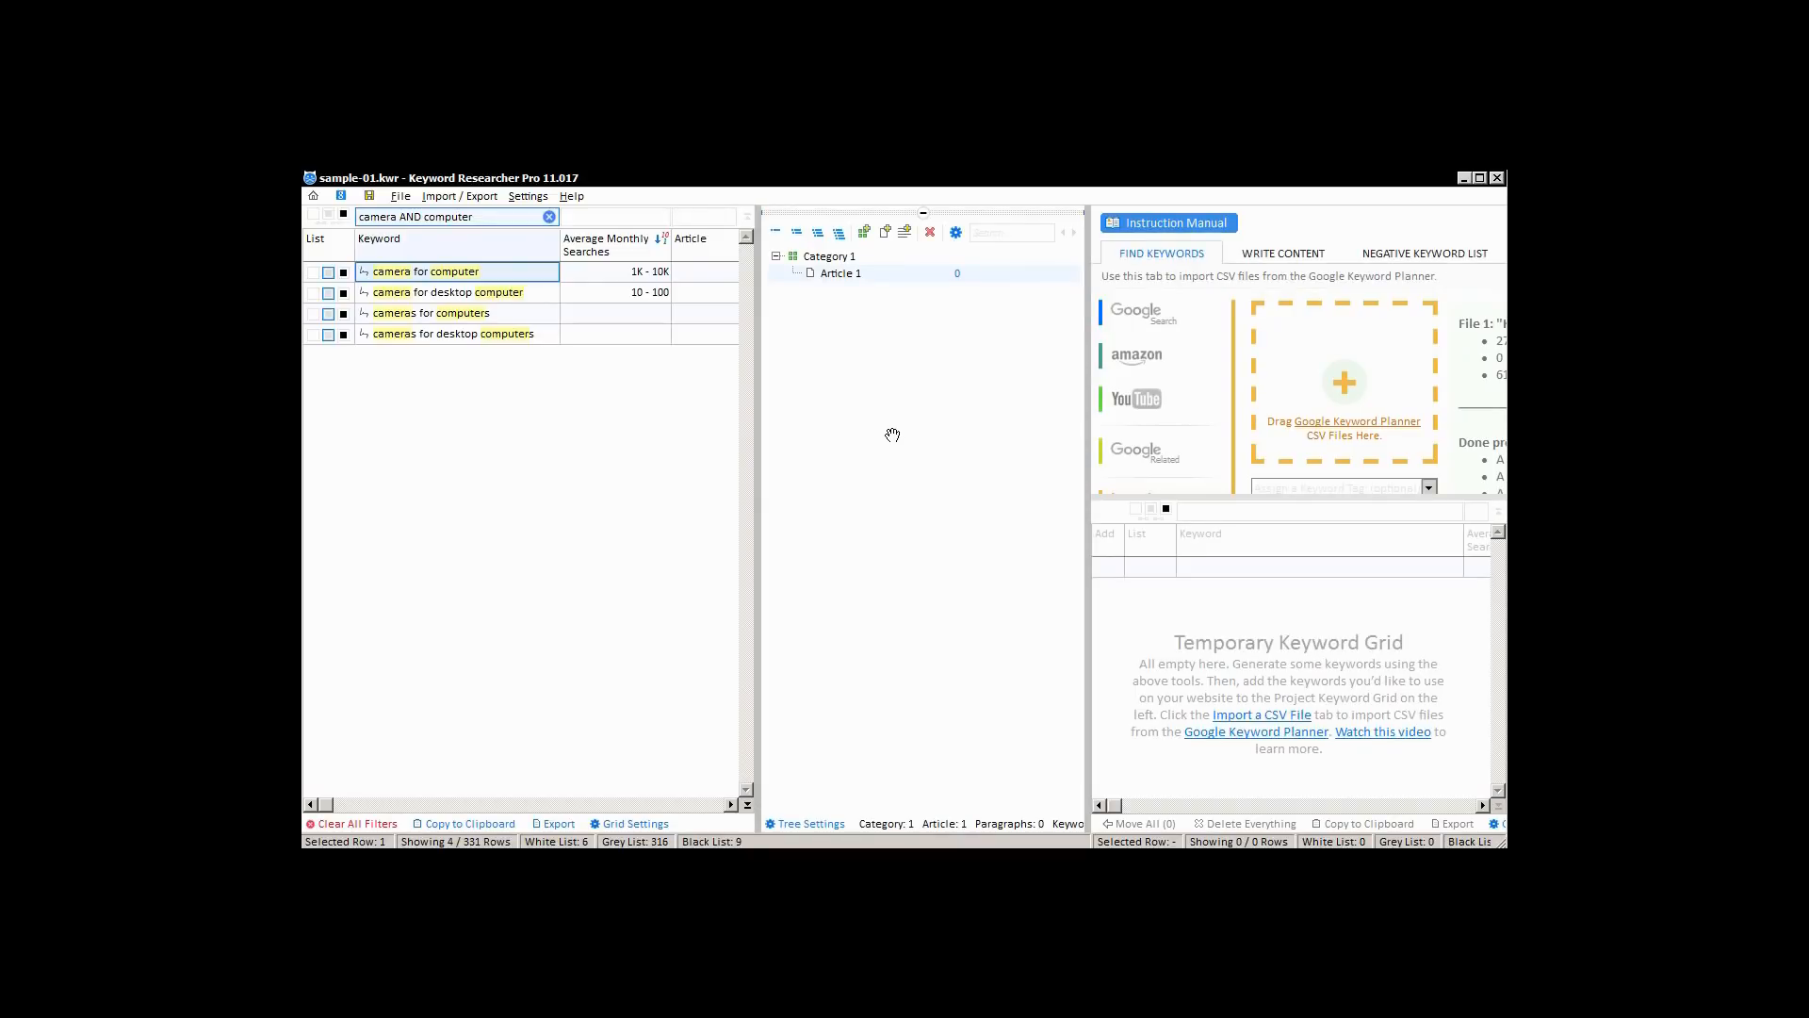
left_click(833, 258)
key("F2")
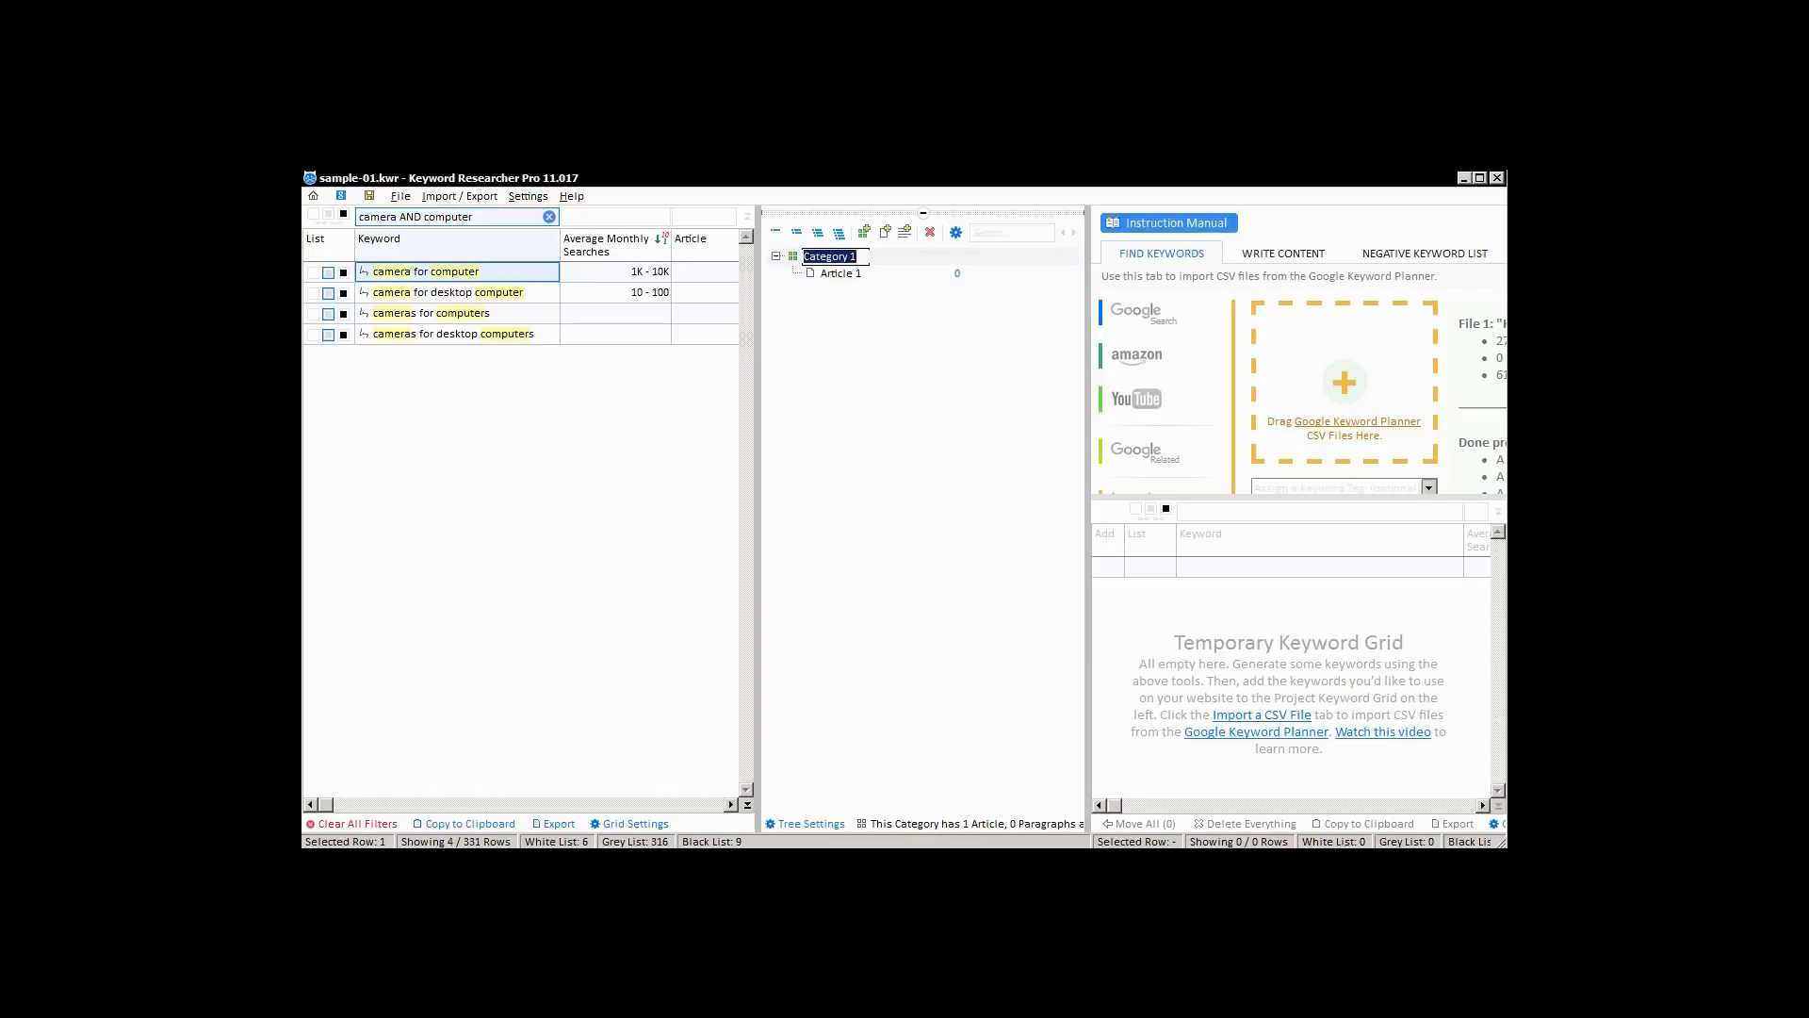
type("Computer Cameras")
Rename Article 1 as "PC Cameras for your Desktop Applications" and widen the article tree to fit the title
left_click(836, 275)
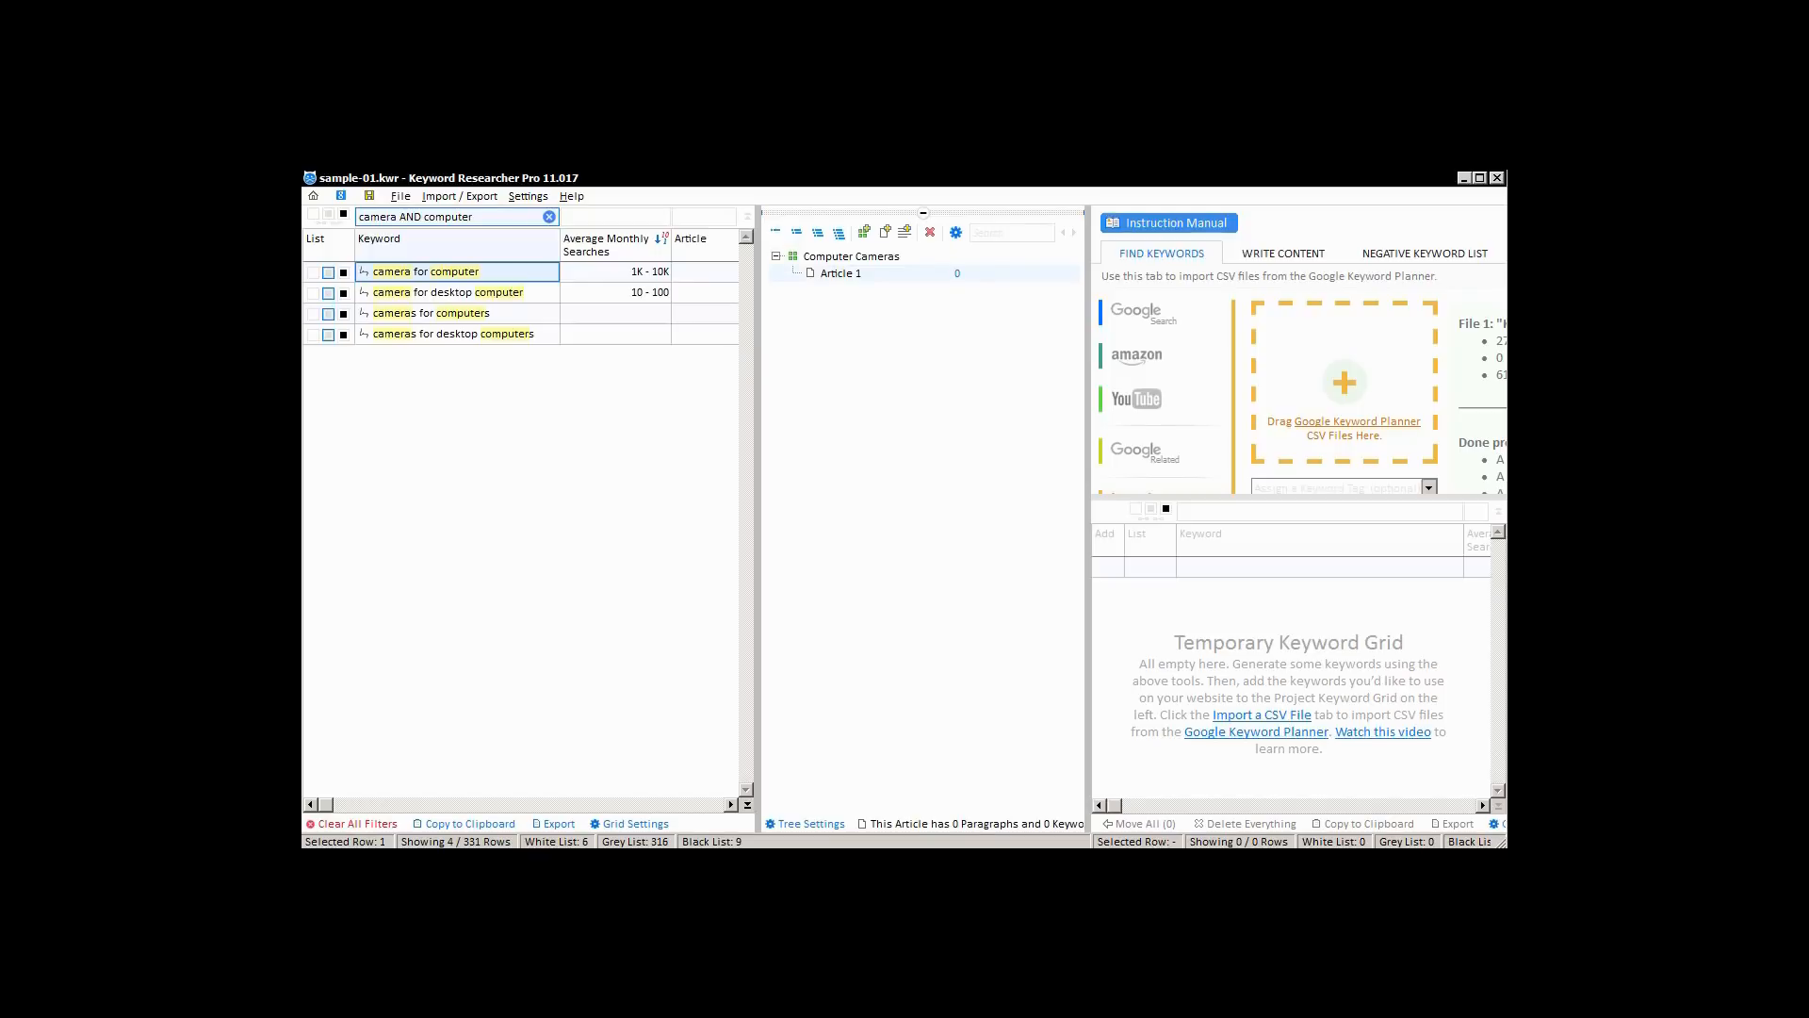
key("F2")
type("PC Cameras for your Deskt")
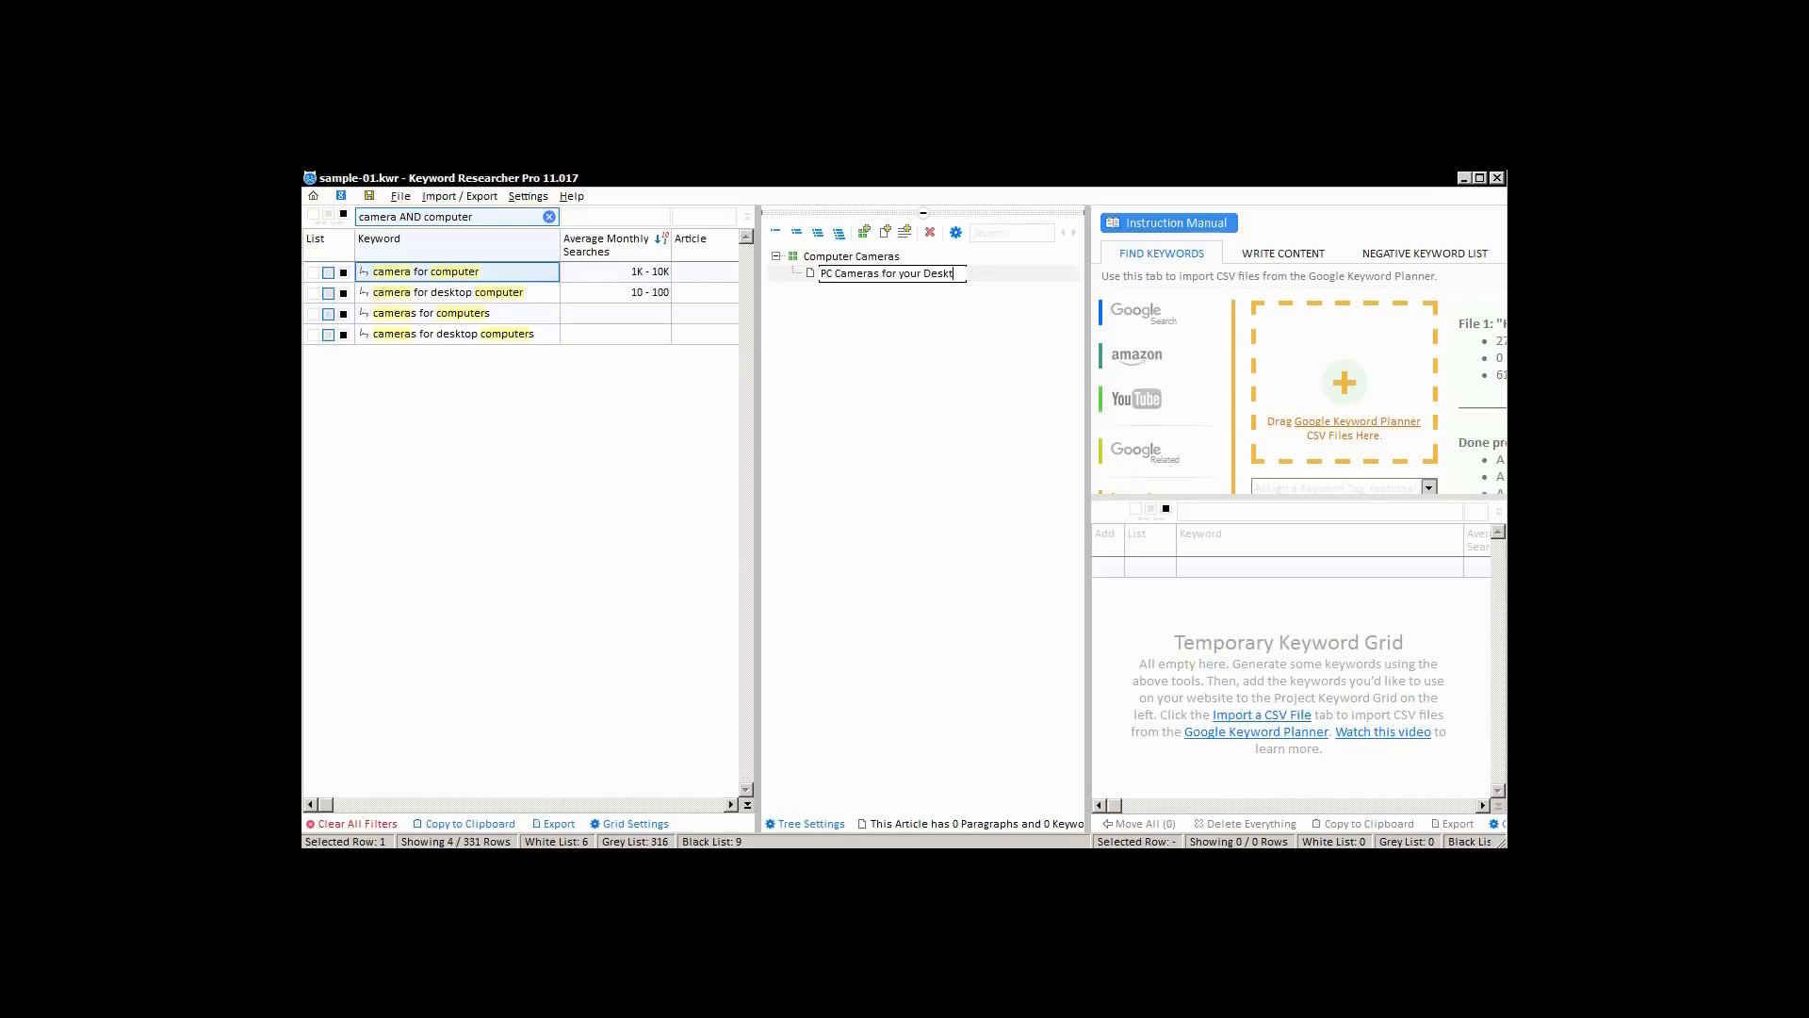
type("op Computer")
key("Return")
left_click_drag(1083, 443, 1191, 441)
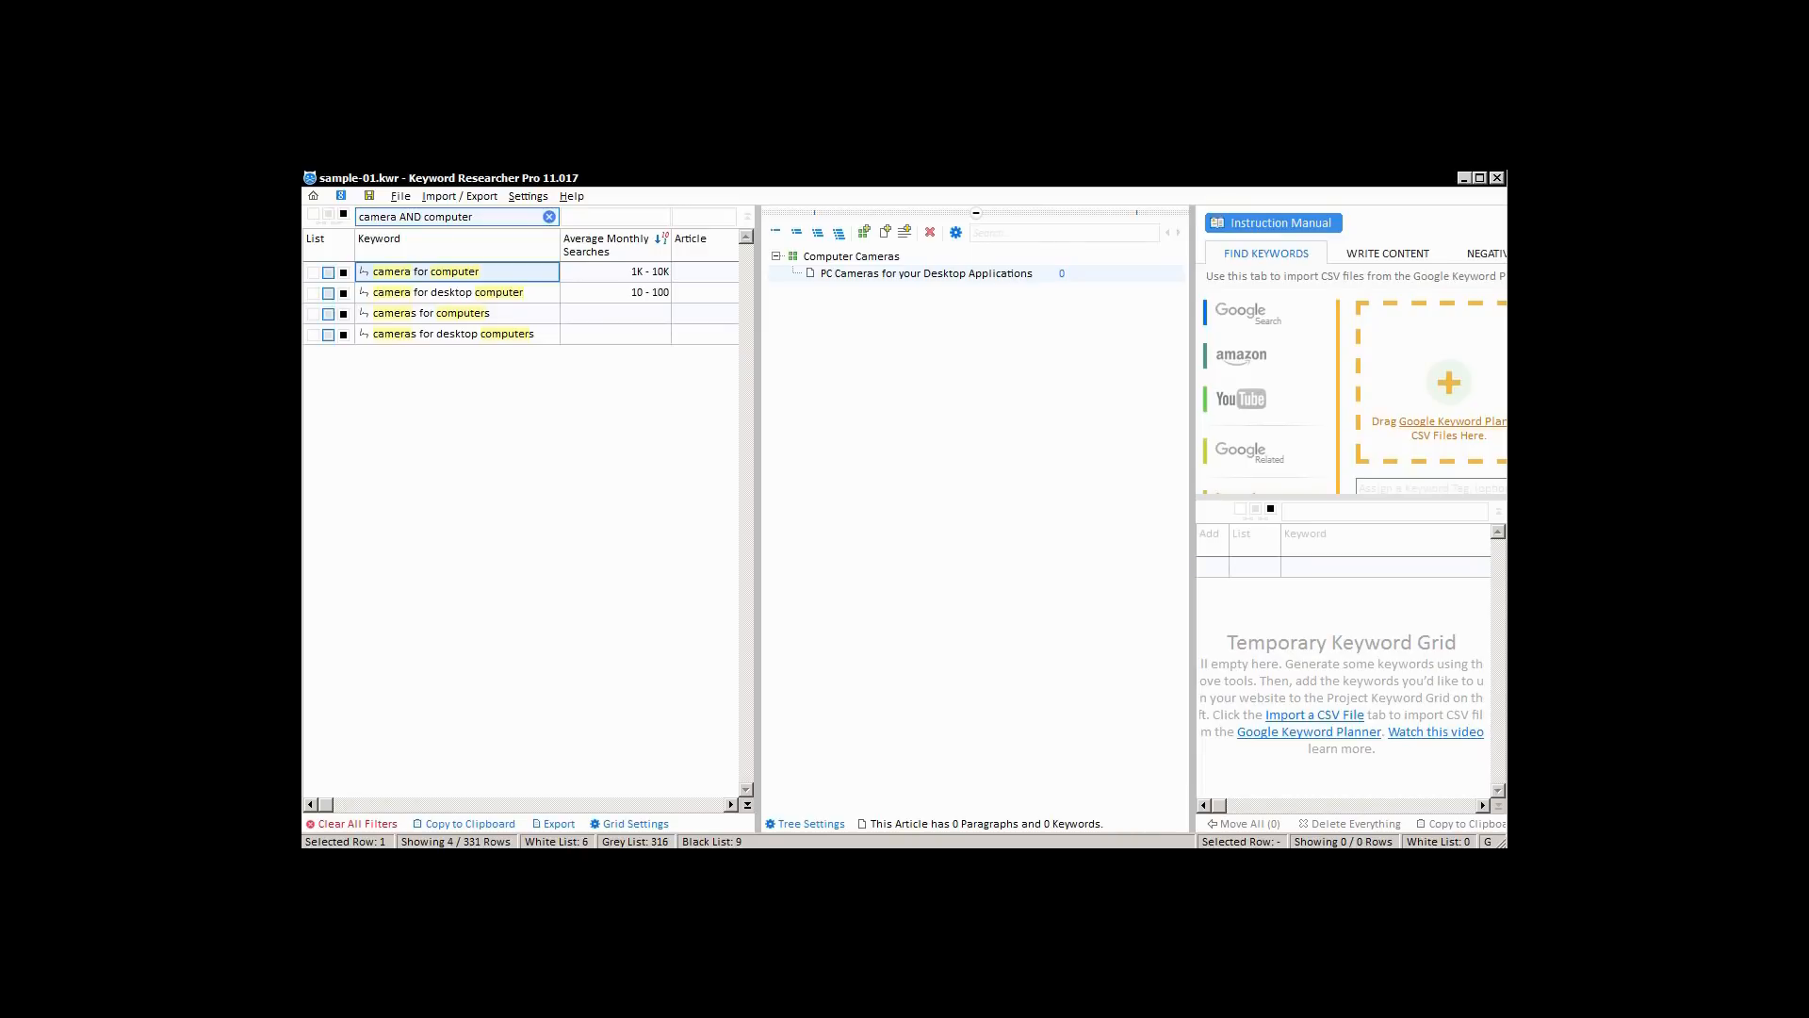
Assign all four filtered computer camera keywords to the PC Cameras article, and widen the keyword grid and its Article column
left_click_drag(467, 273, 827, 277)
left_click_drag(622, 294, 820, 275)
left_click(793, 273)
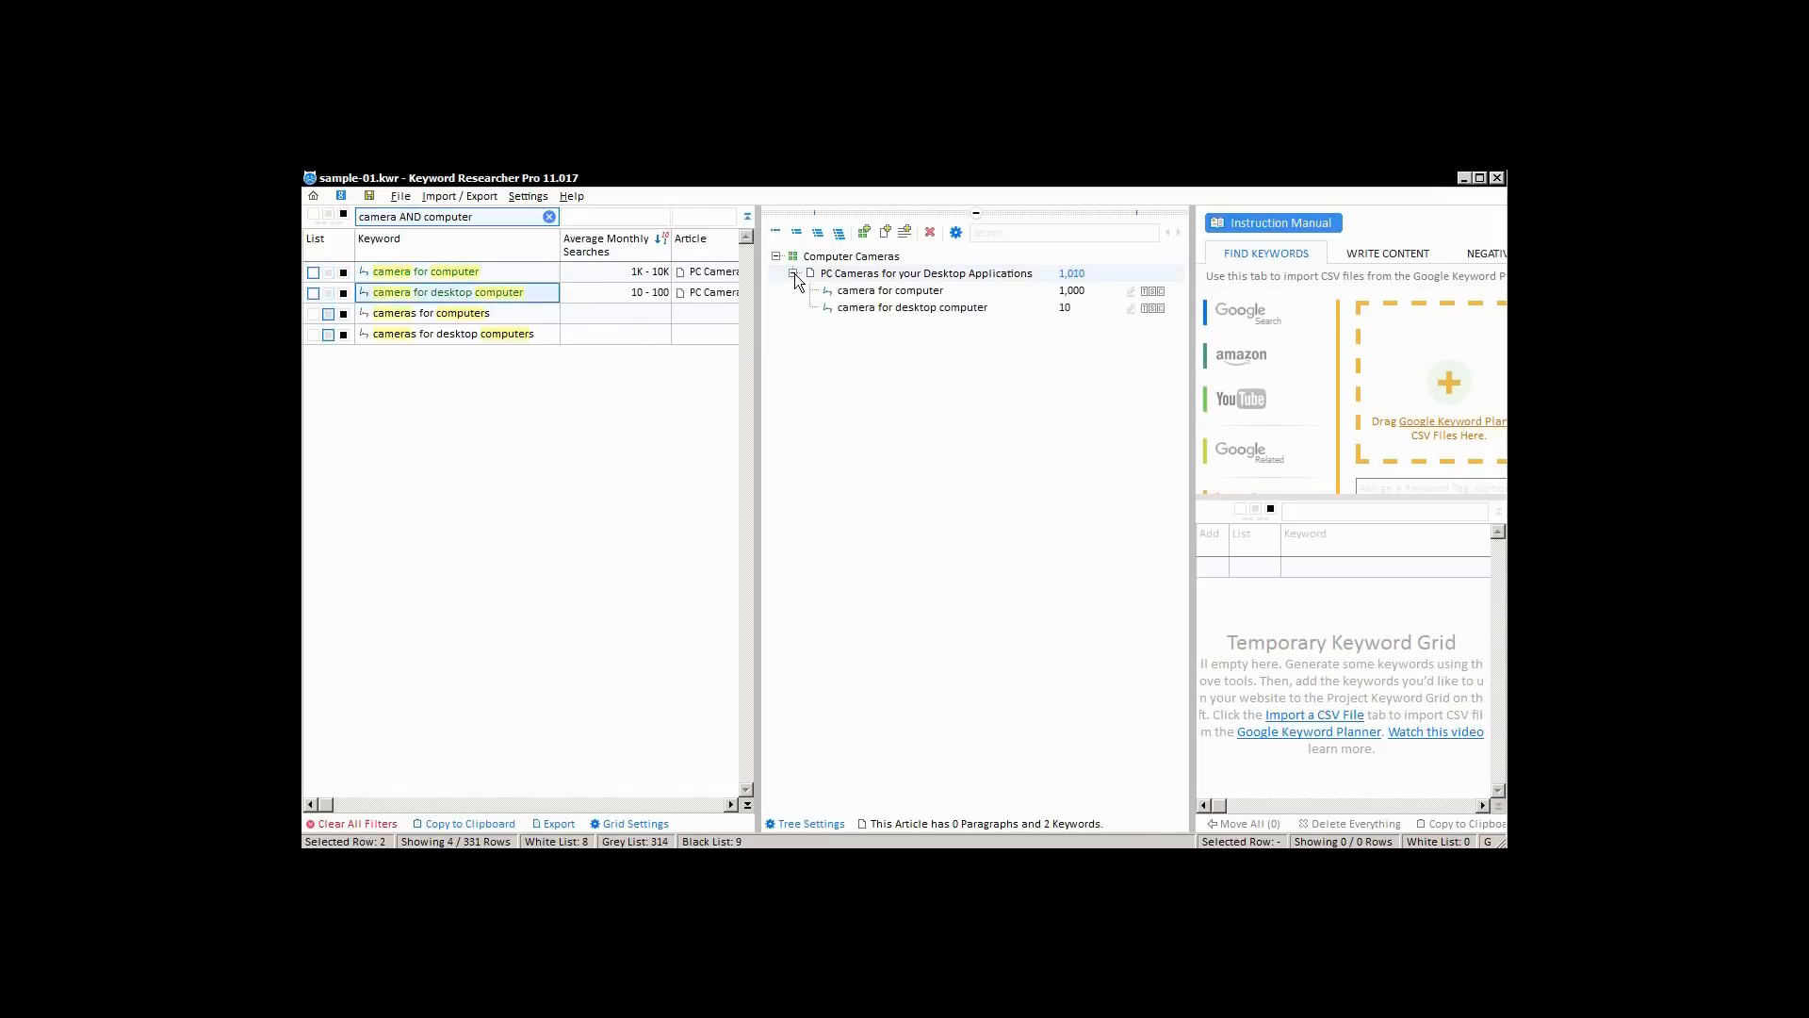
left_click_drag(594, 313, 820, 276)
left_click(507, 334)
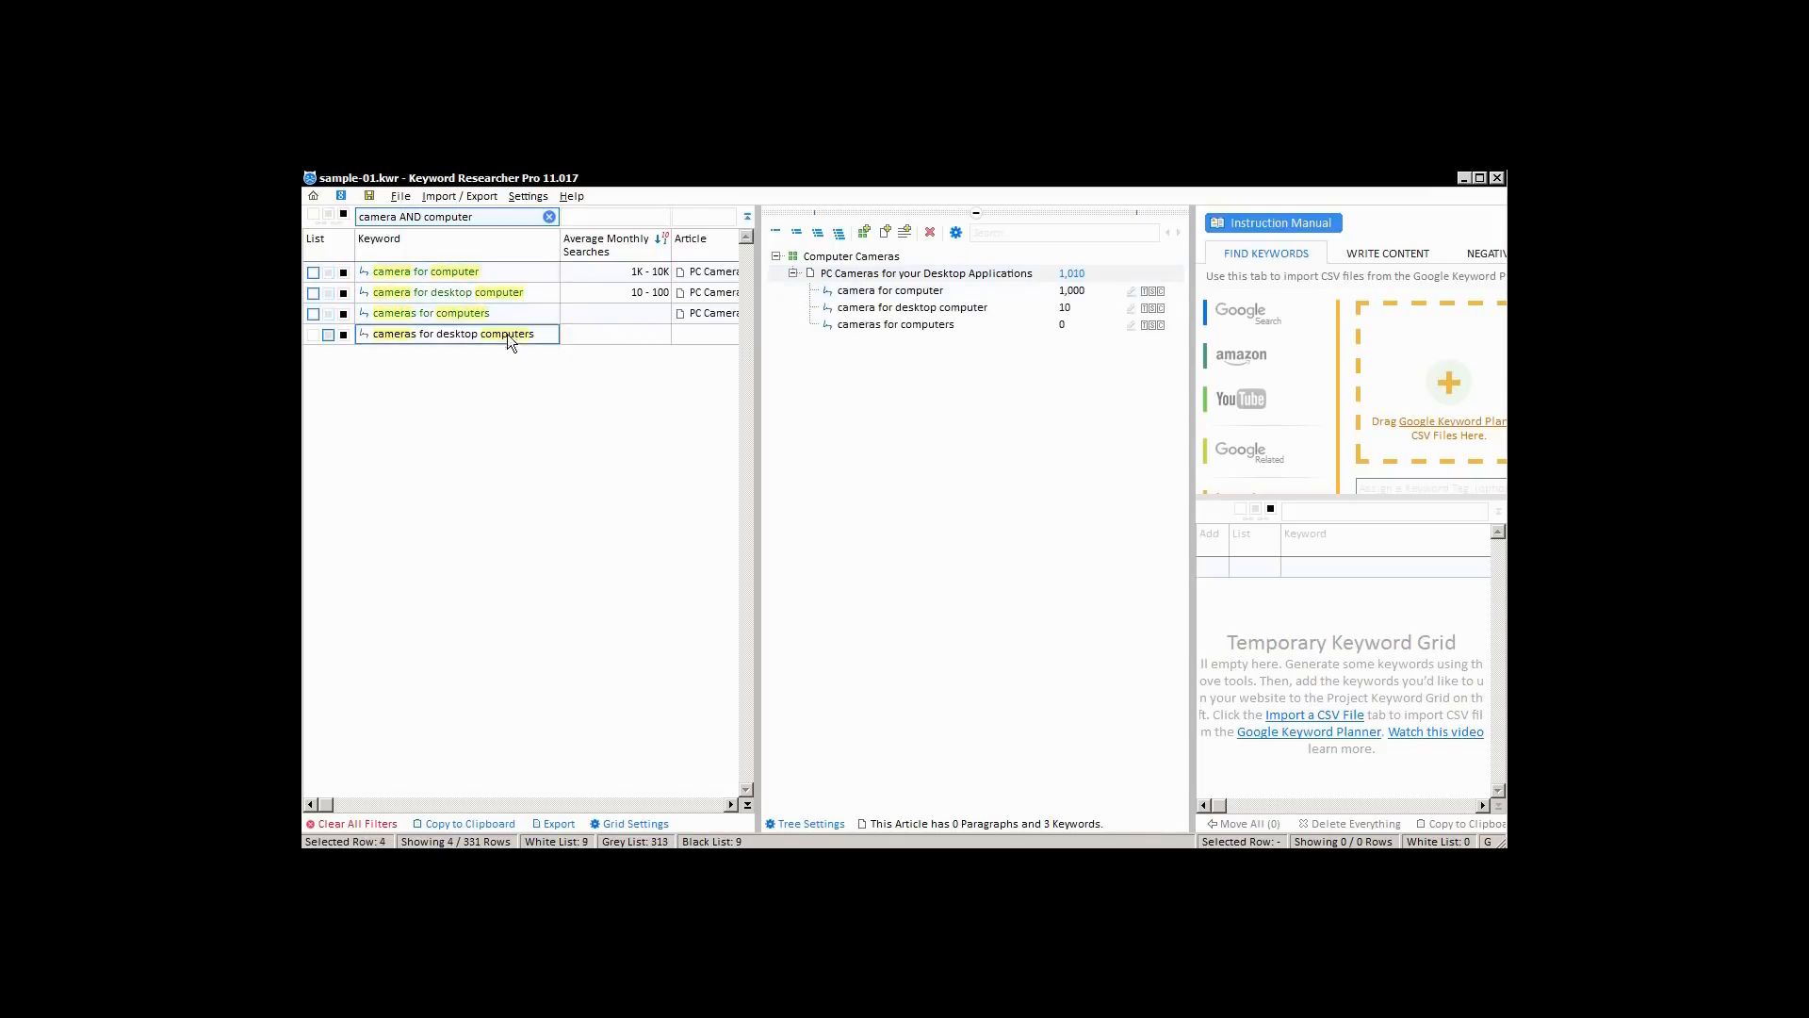
left_click_drag(506, 333, 875, 302)
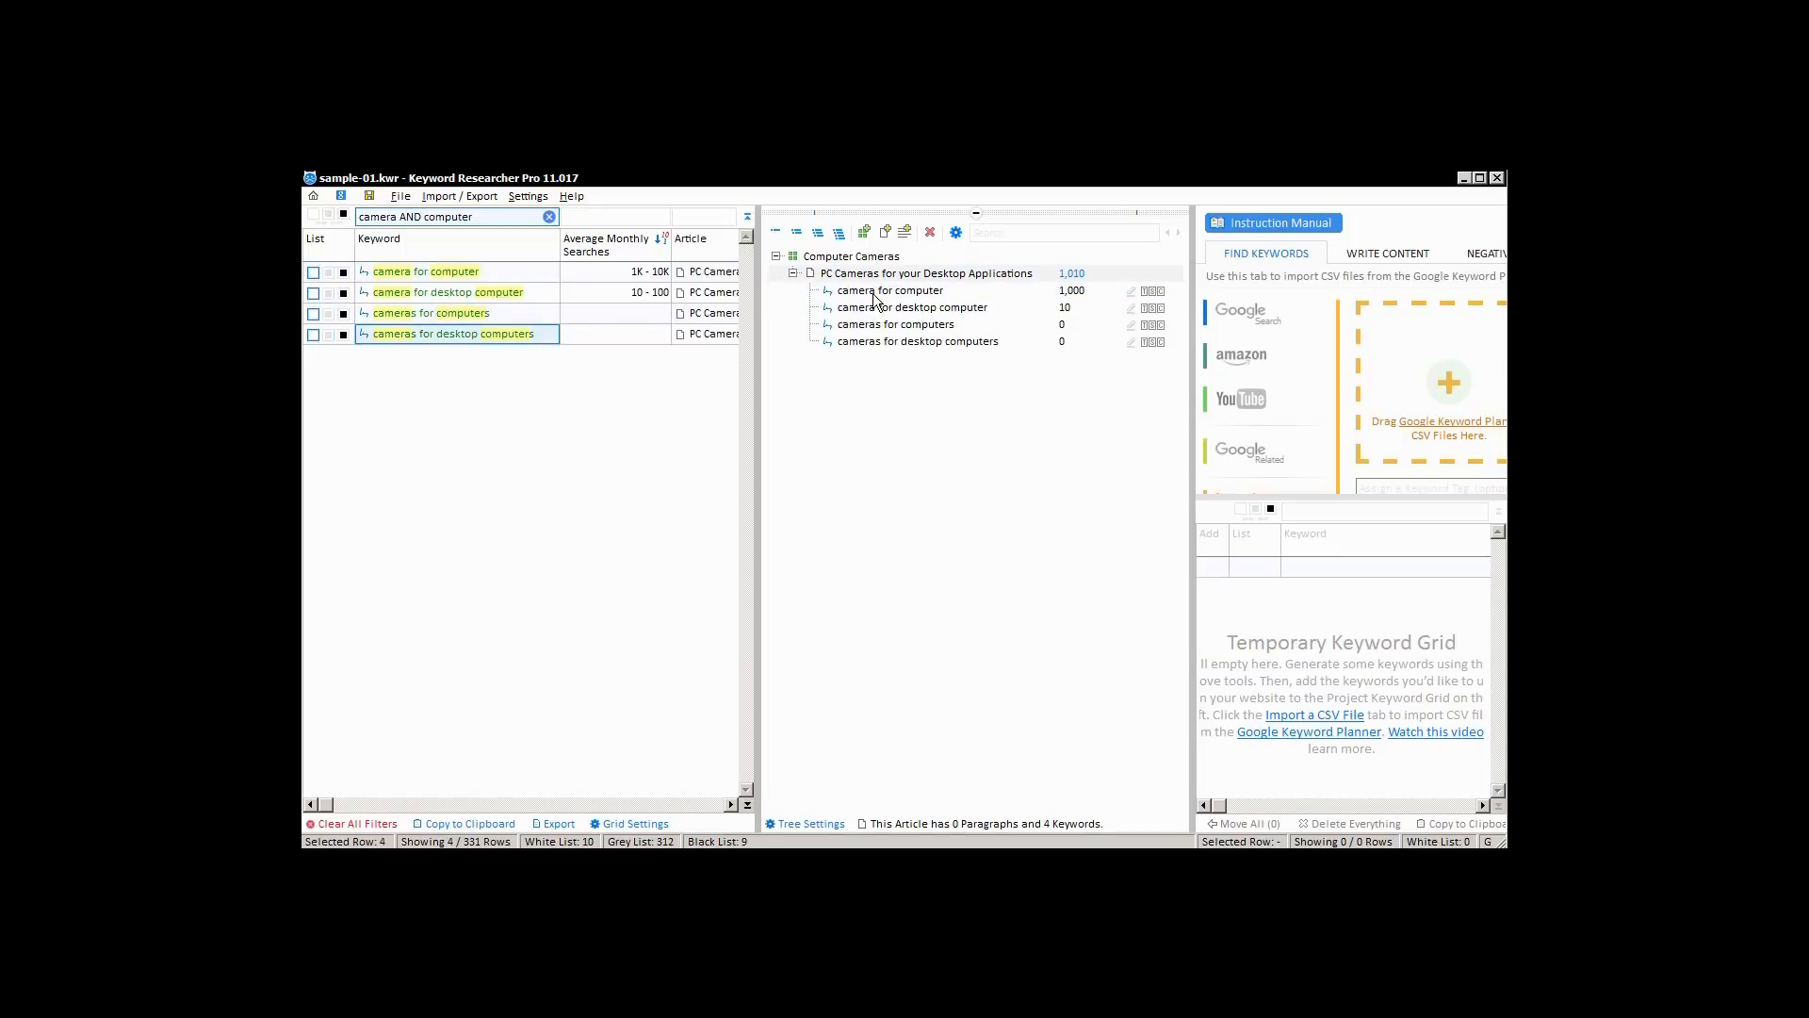
left_click_drag(821, 380, 1030, 427)
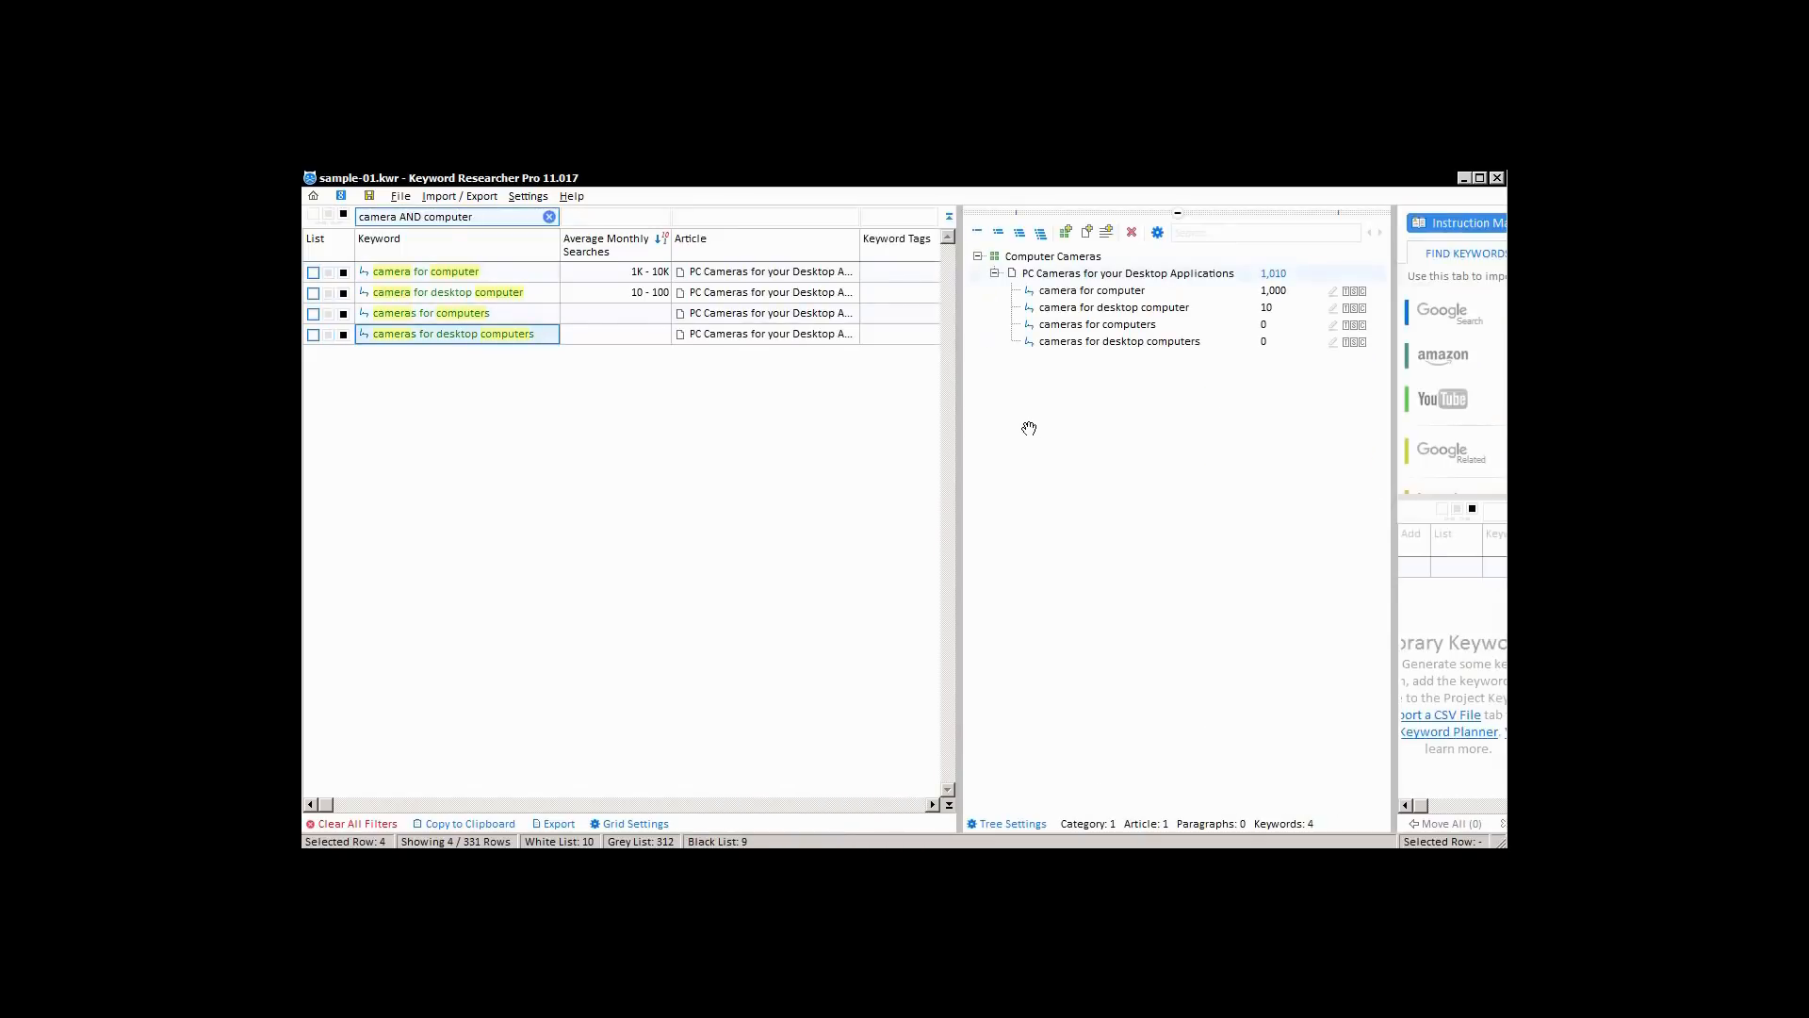
left_click_drag(859, 249, 924, 253)
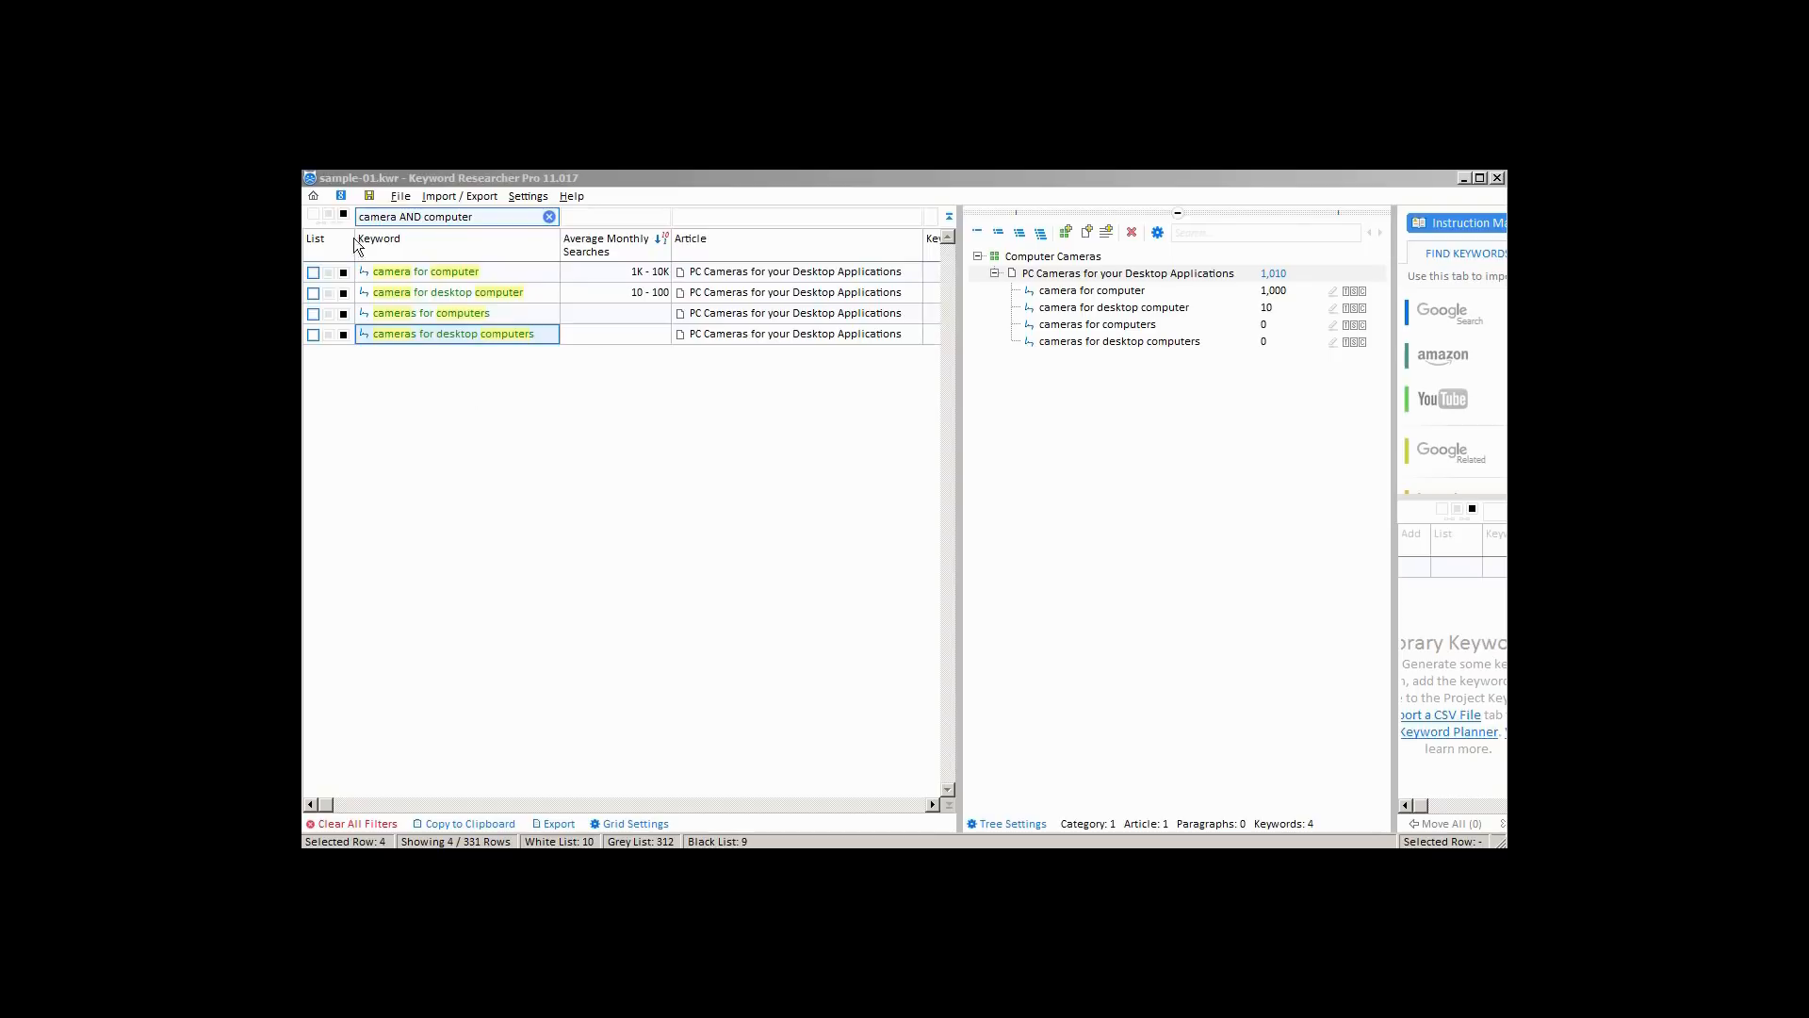
Leave the camera project without saving changes and open the sample project from the start page
left_click(315, 199)
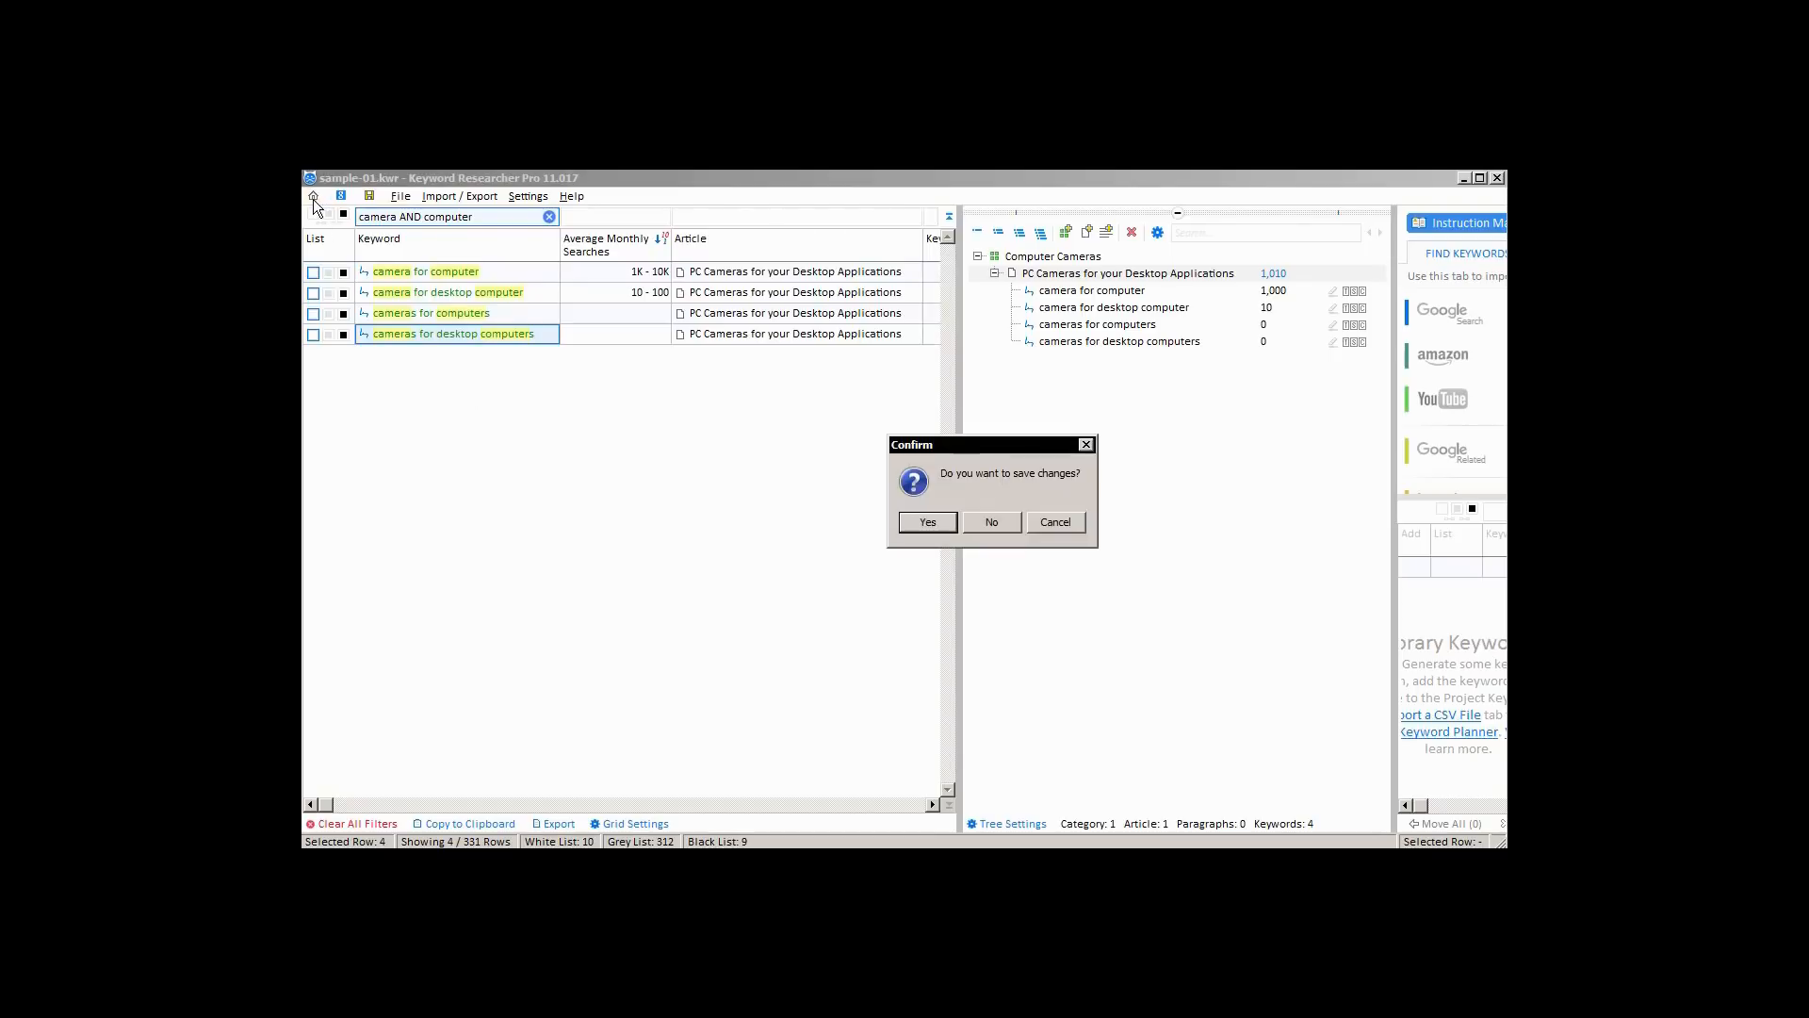
left_click(990, 506)
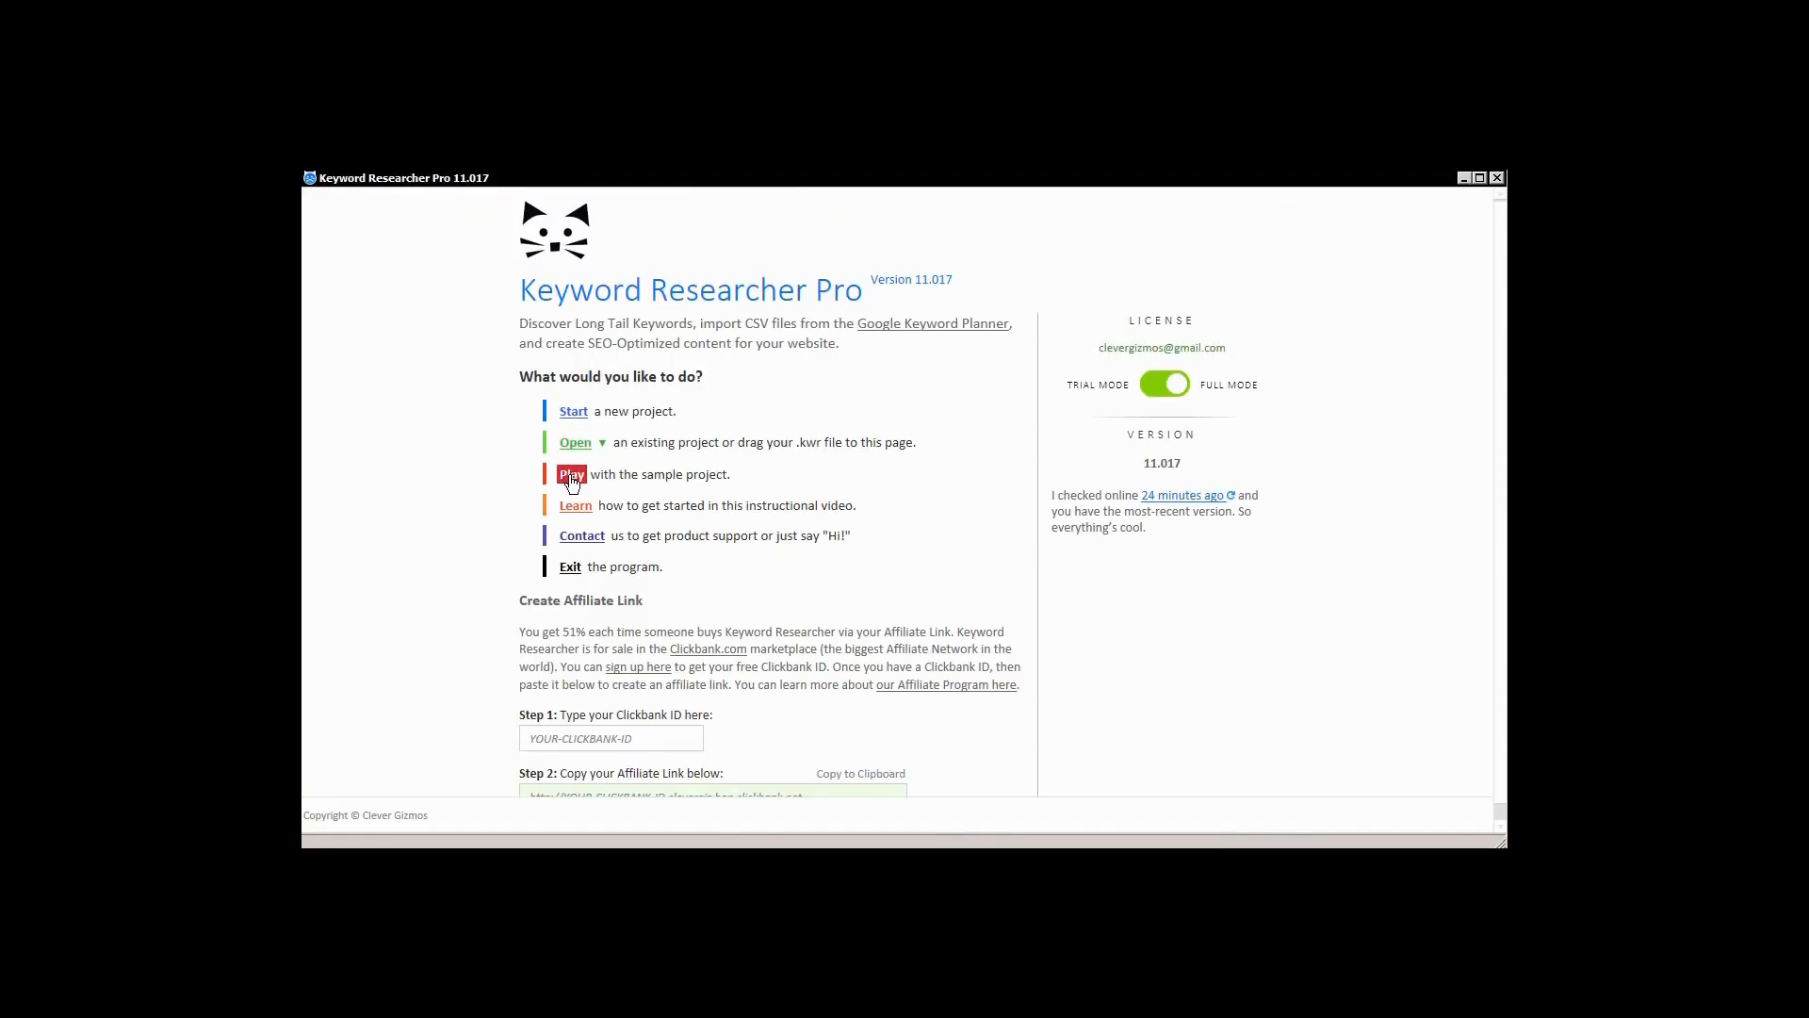
left_click(572, 475)
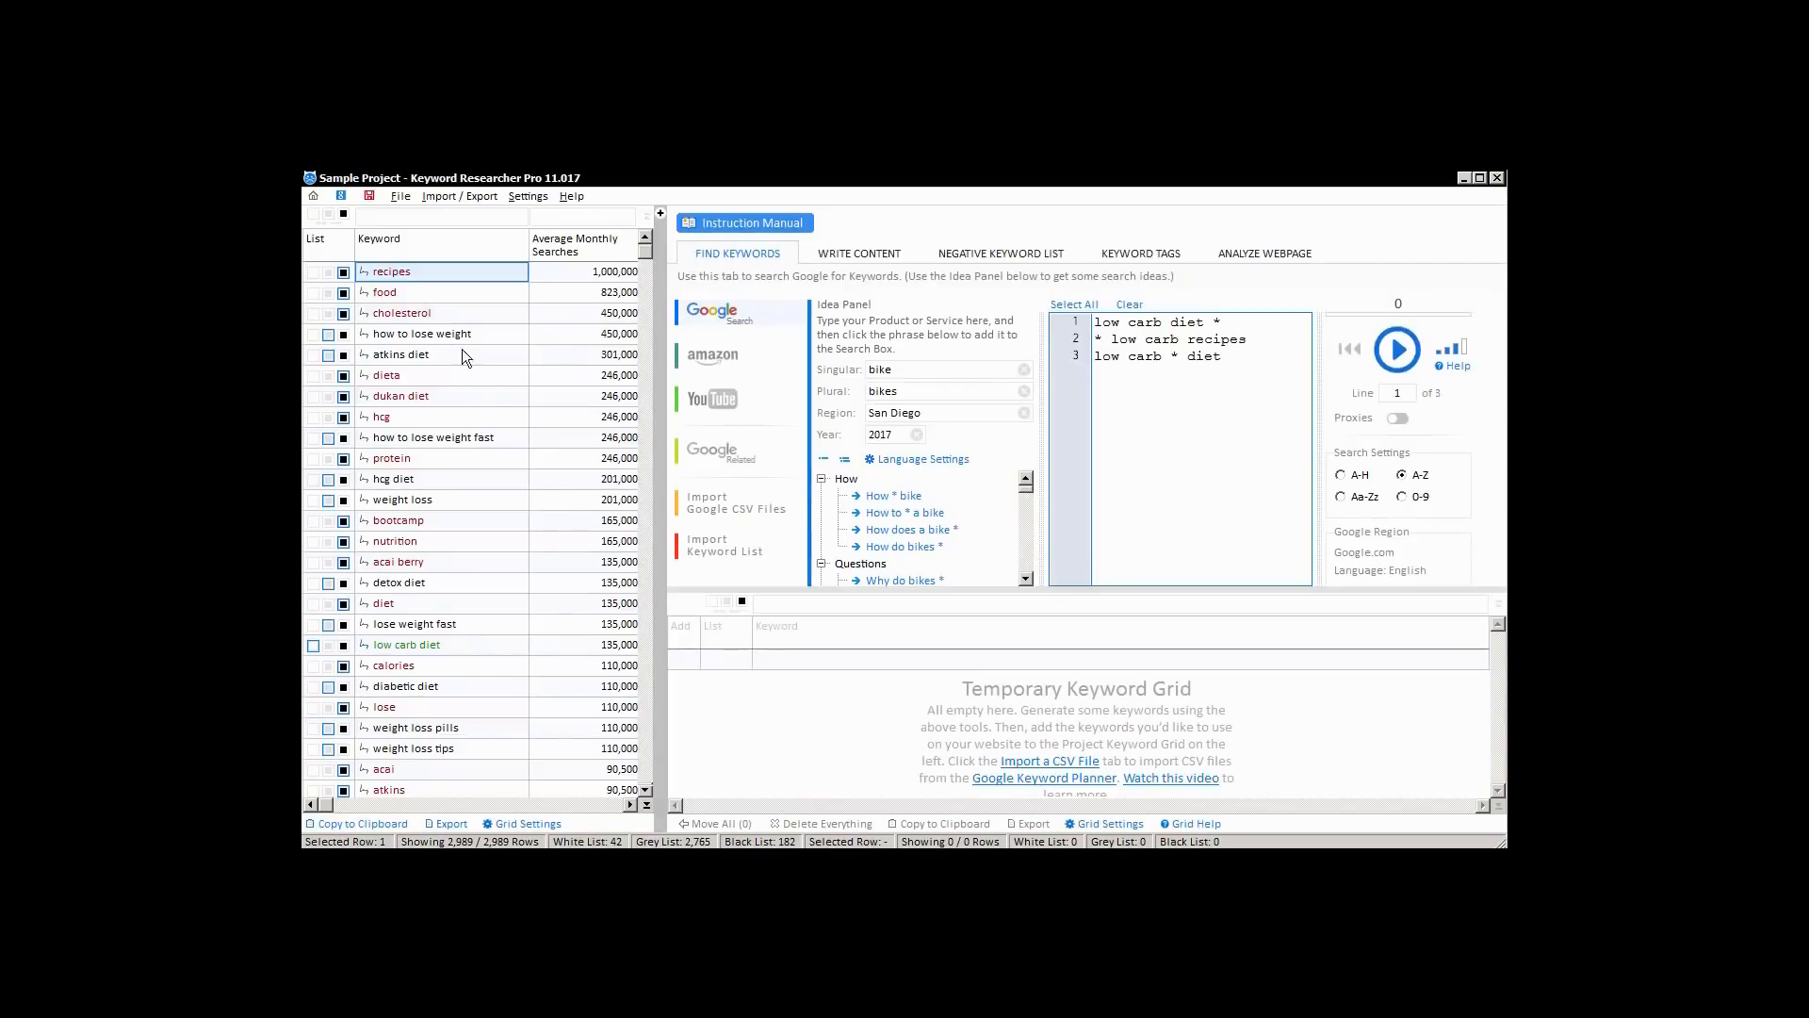
Show the sample project's article tree, expand its articles and look through the keyword groups under Low Carb Dieting, Veggies and Questions
left_click_drag(653, 369, 713, 382)
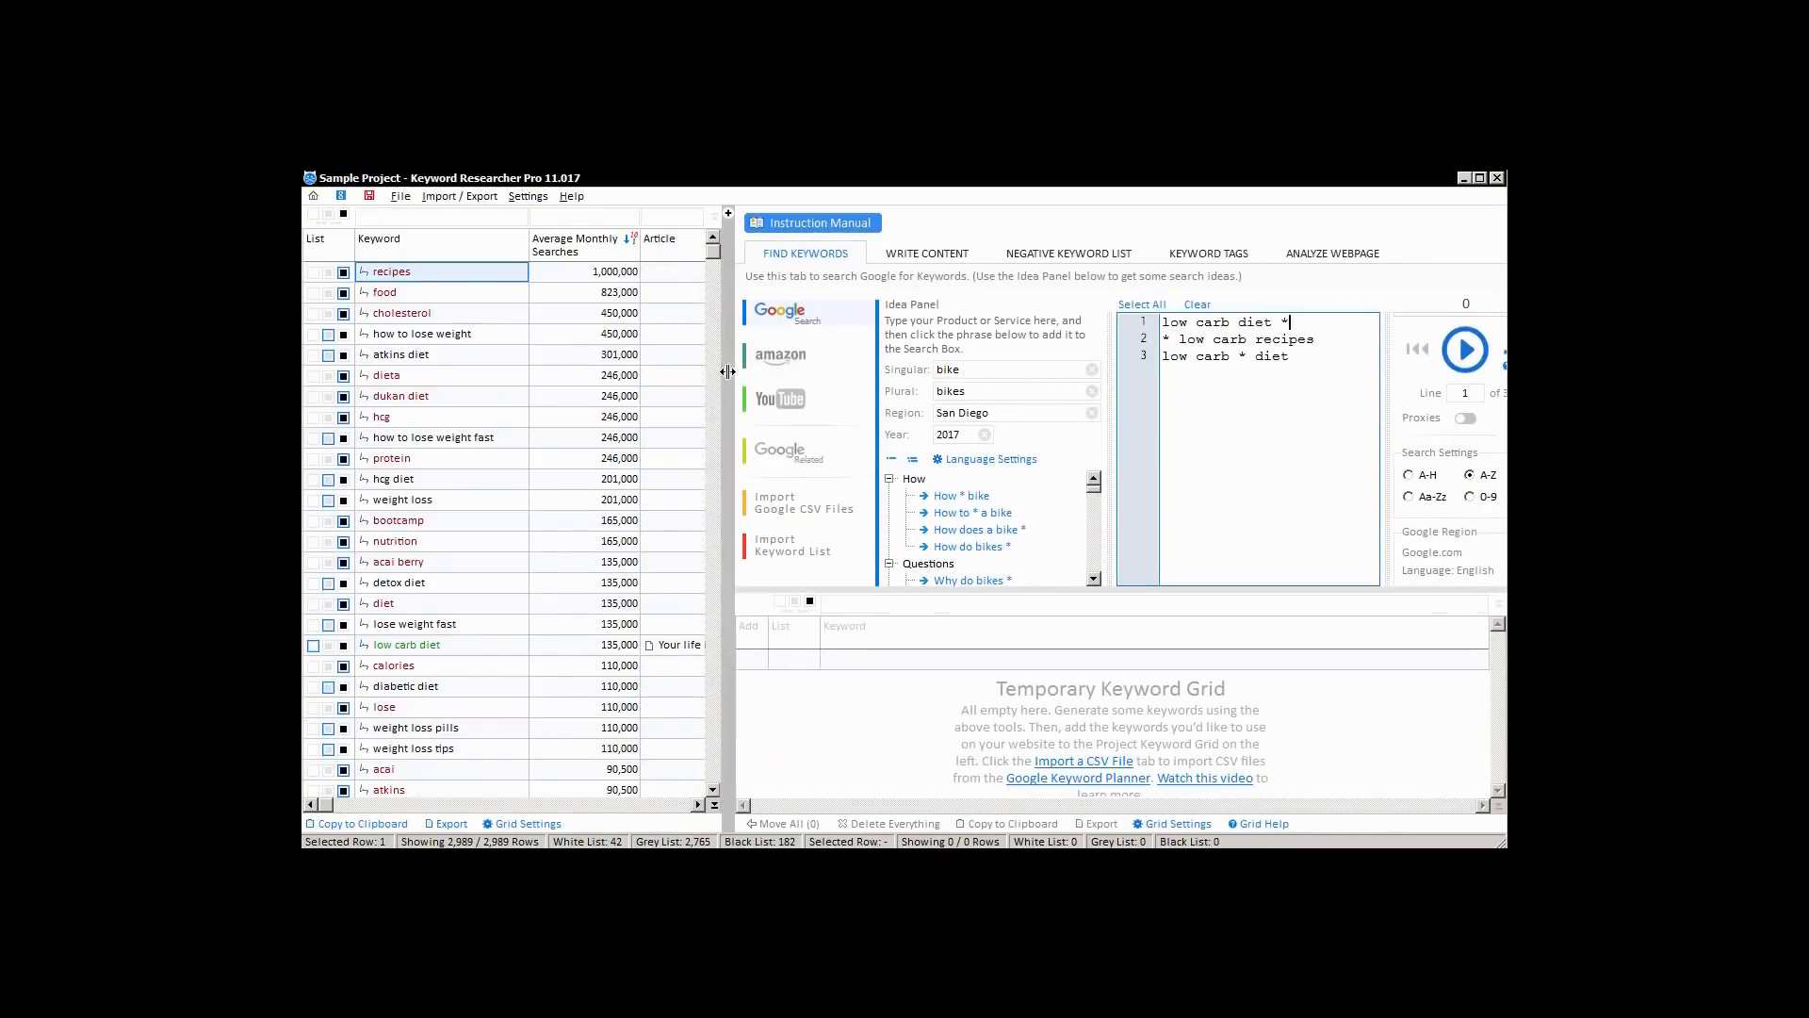
left_click(729, 213)
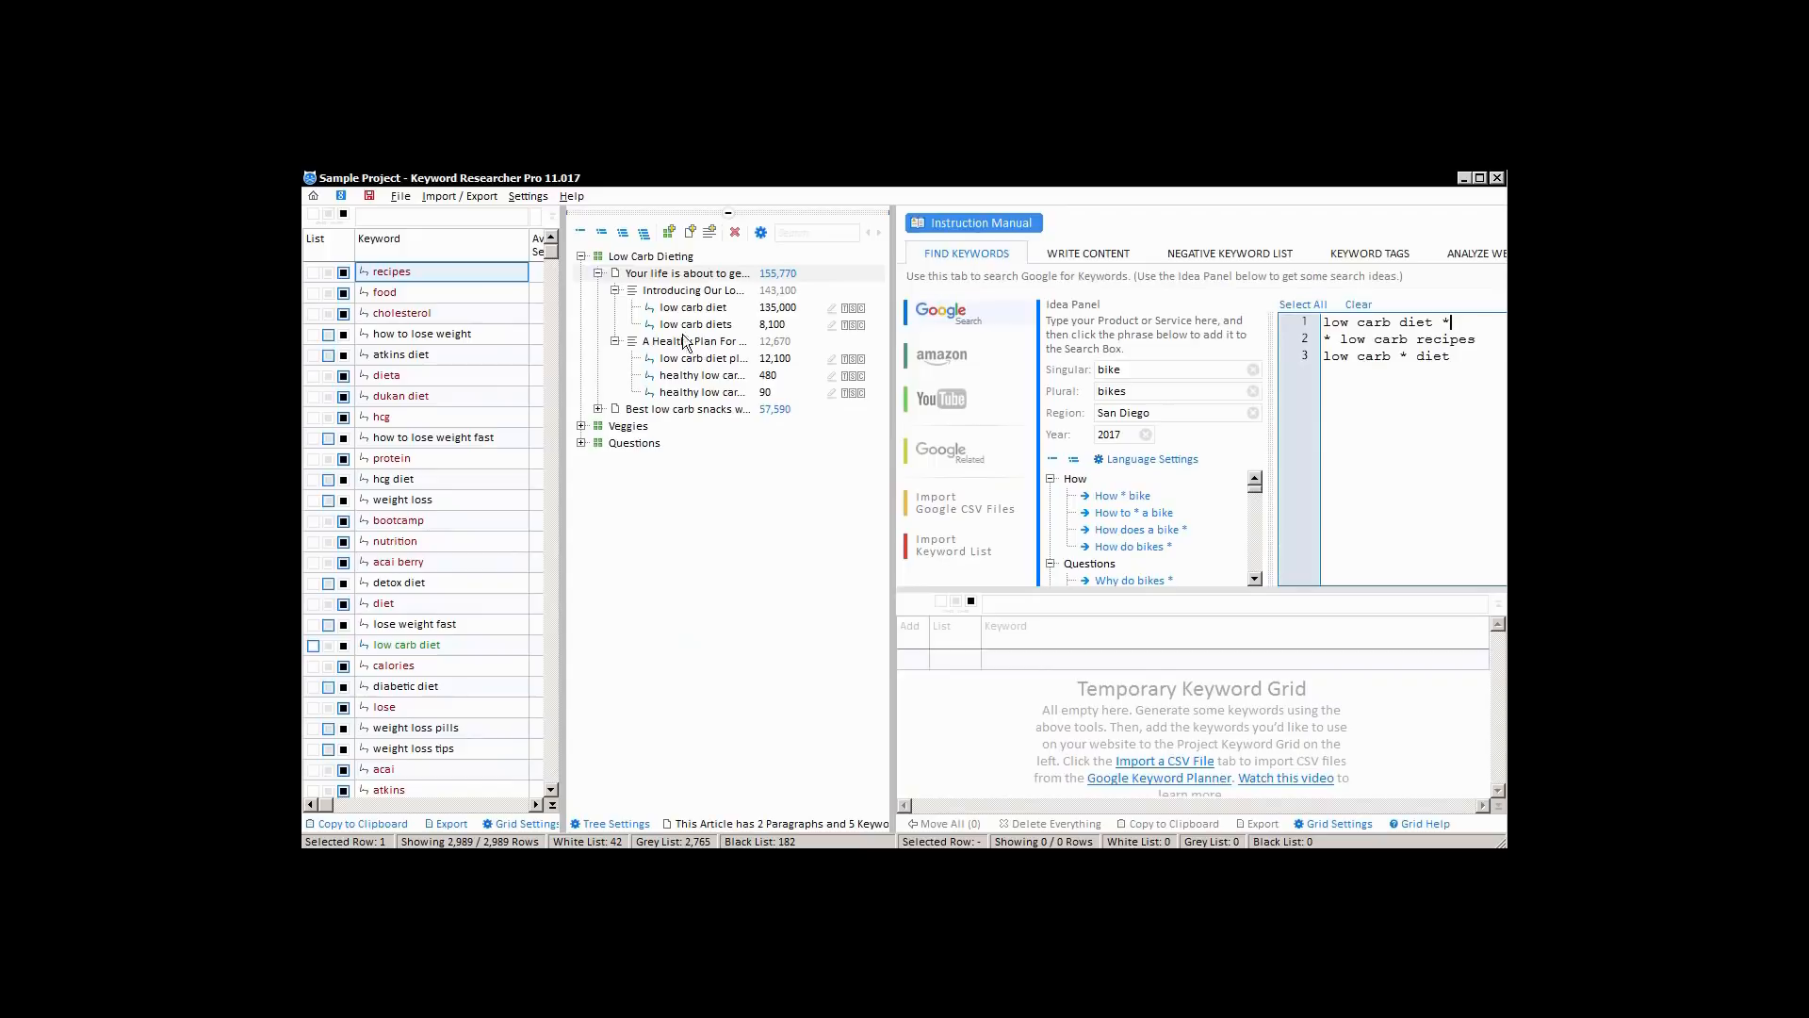
left_click(645, 242)
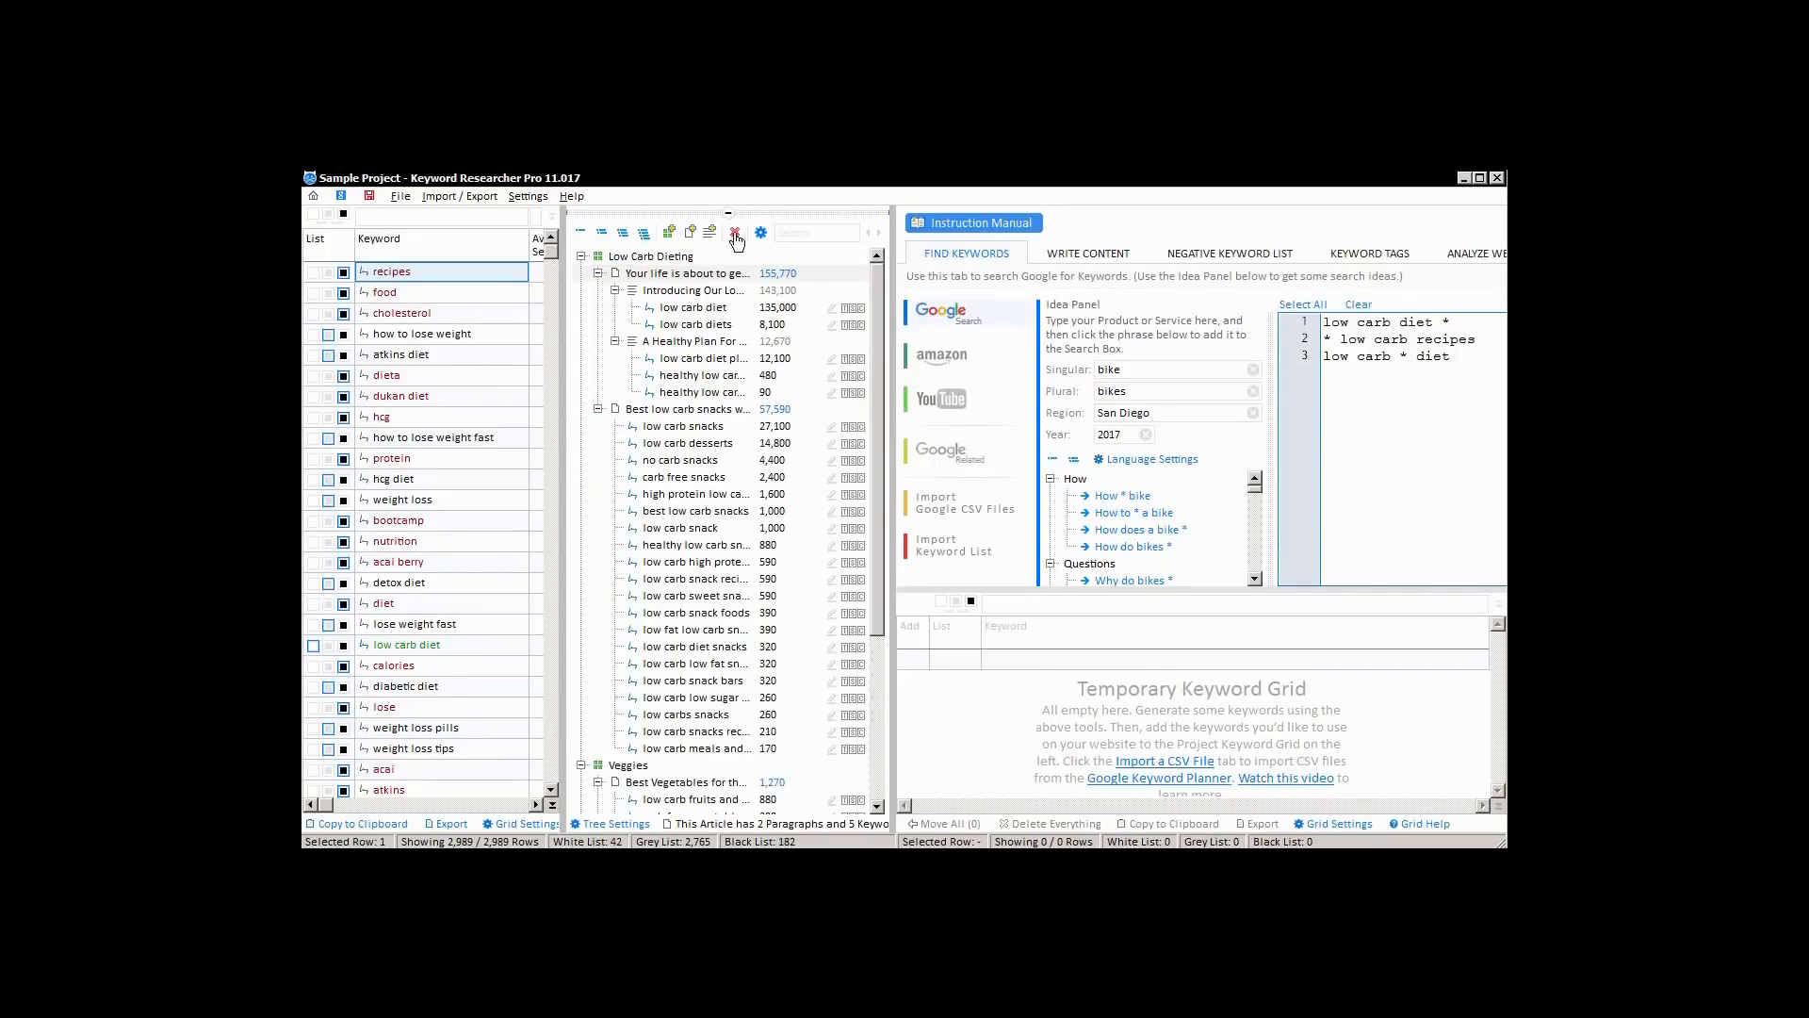
left_click(622, 233)
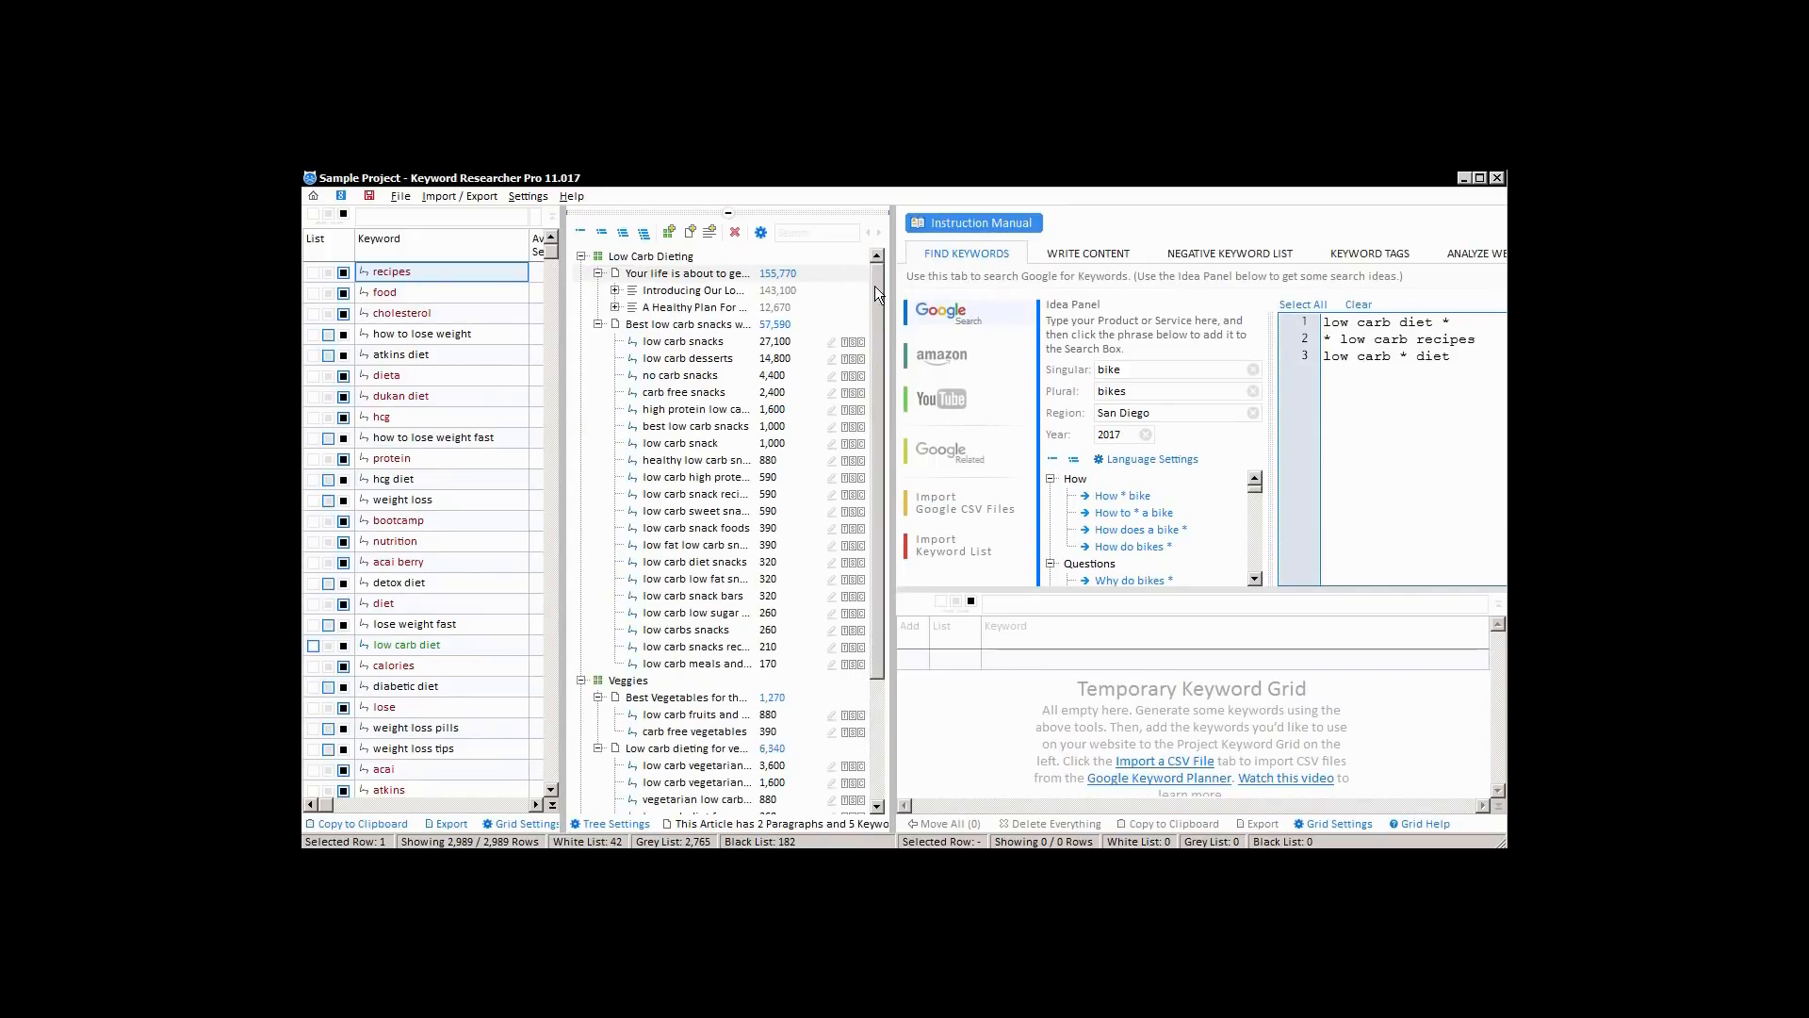
left_click_drag(874, 285, 873, 408)
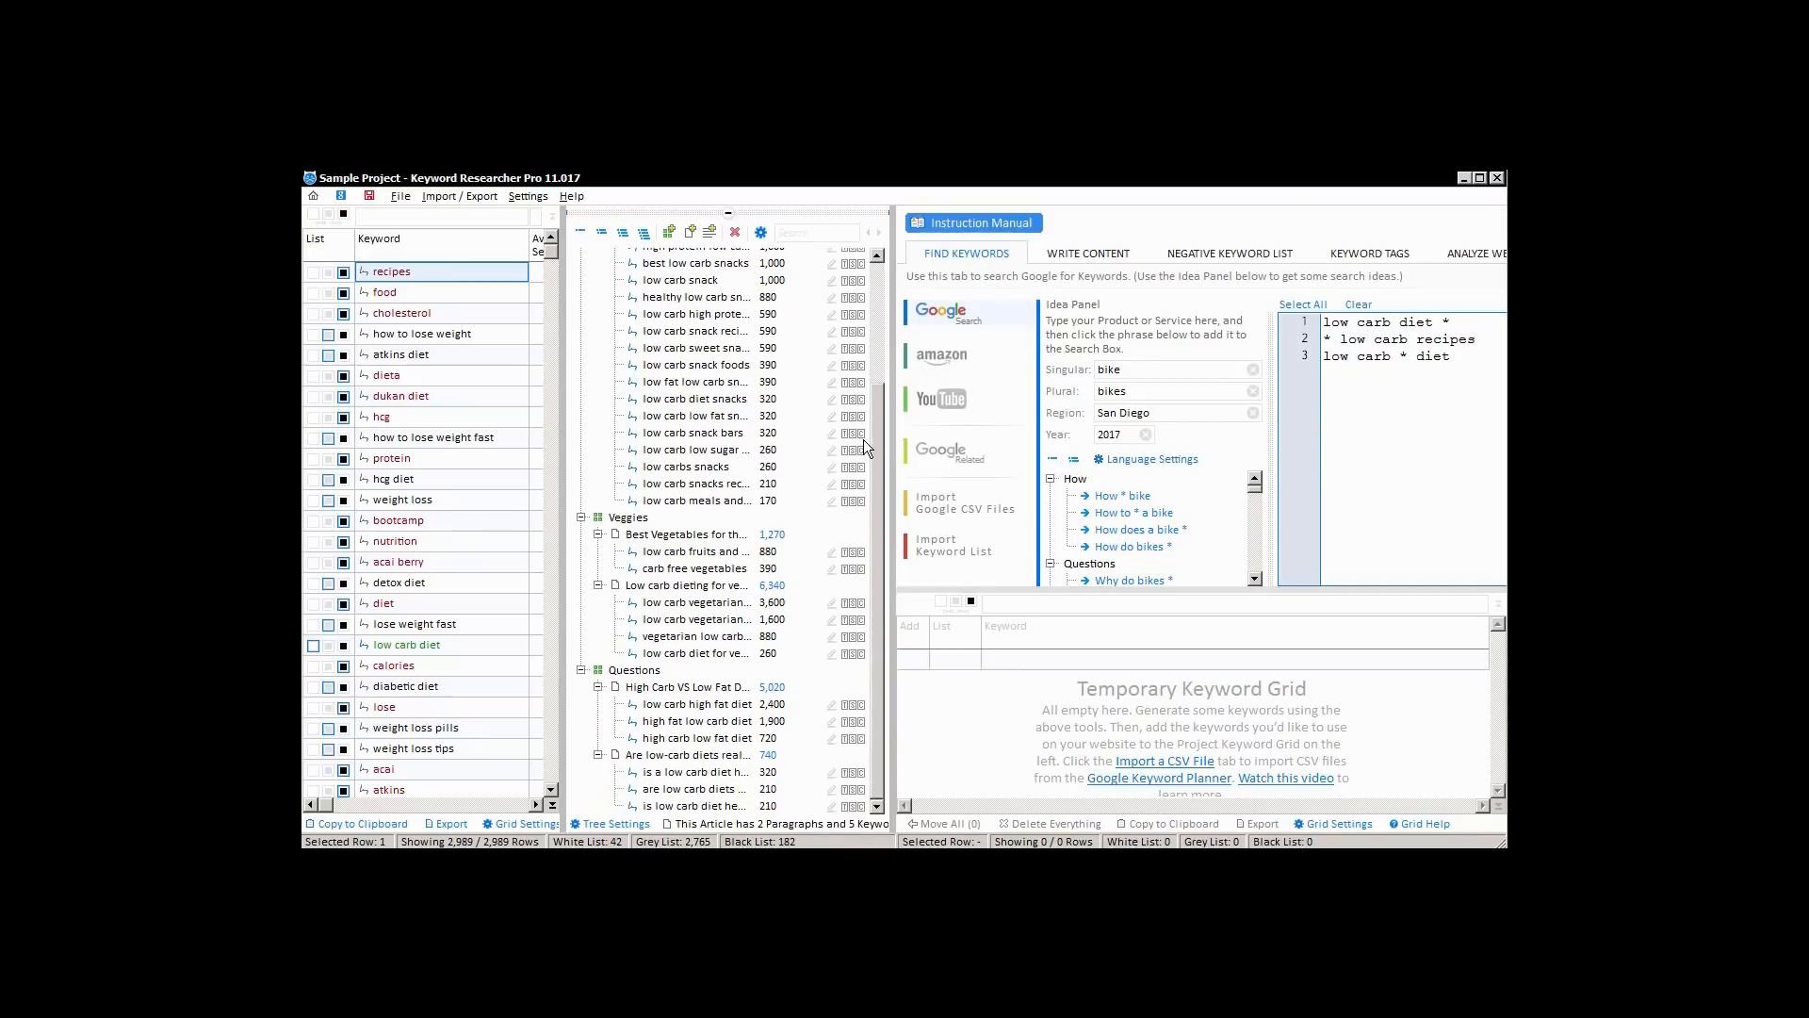
Collapse the keyword lists of both Veggies articles, the High Carb VS Low Fat Dieting article and the low carb snacks article
left_click(598, 542)
left_click(599, 586)
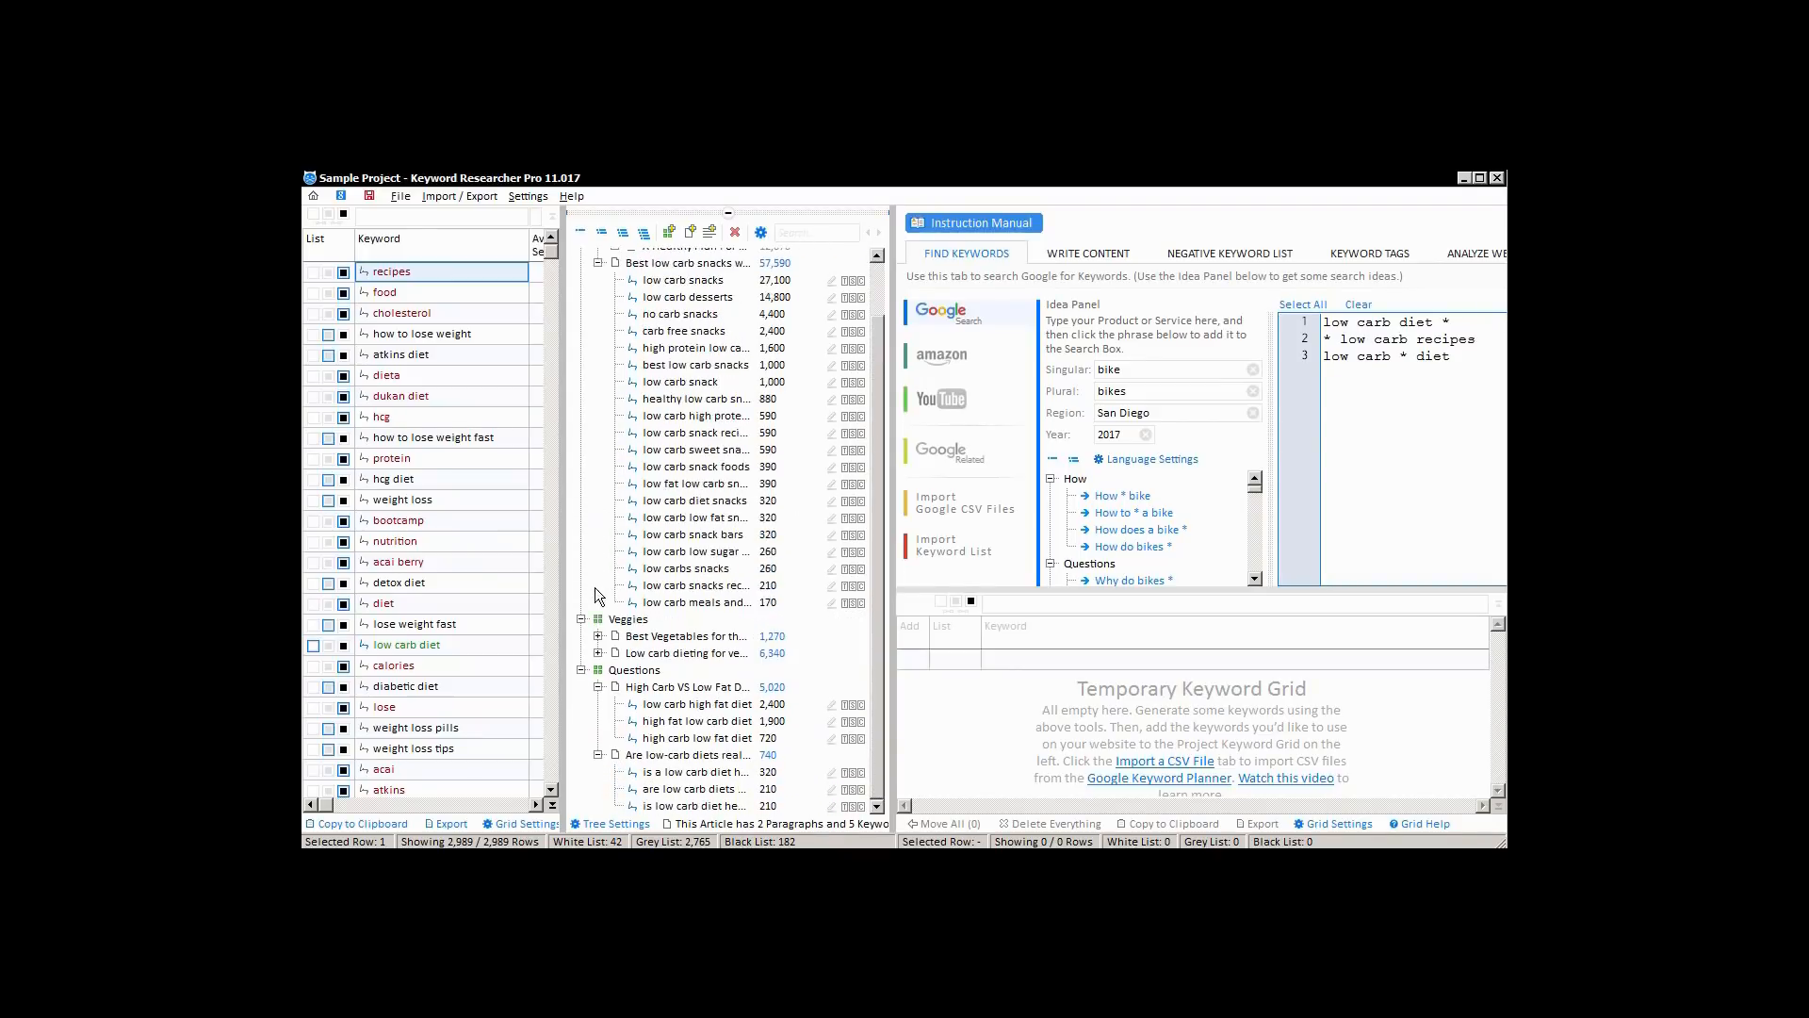
left_click(598, 687)
left_click(598, 314)
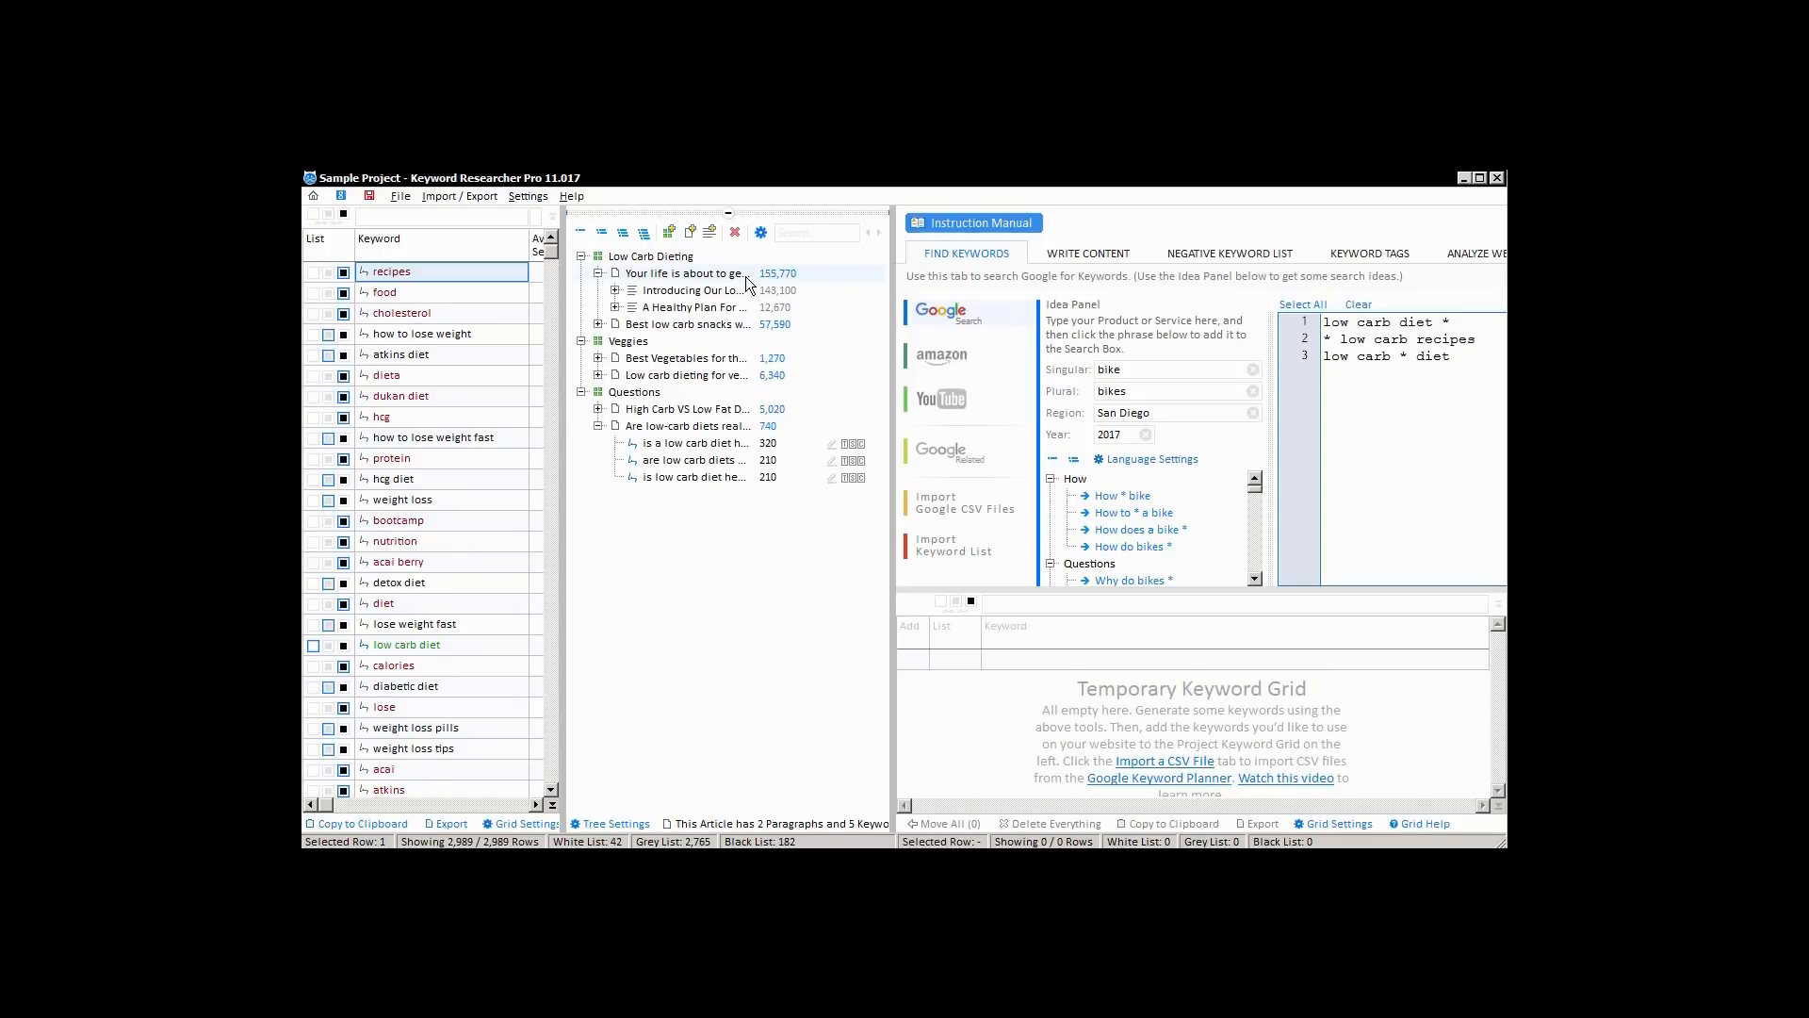
Expand the Introducing Our Low Carb Diet paragraph and examine how its keywords nest under paragraph, article and category
left_click_drag(706, 586, 871, 597)
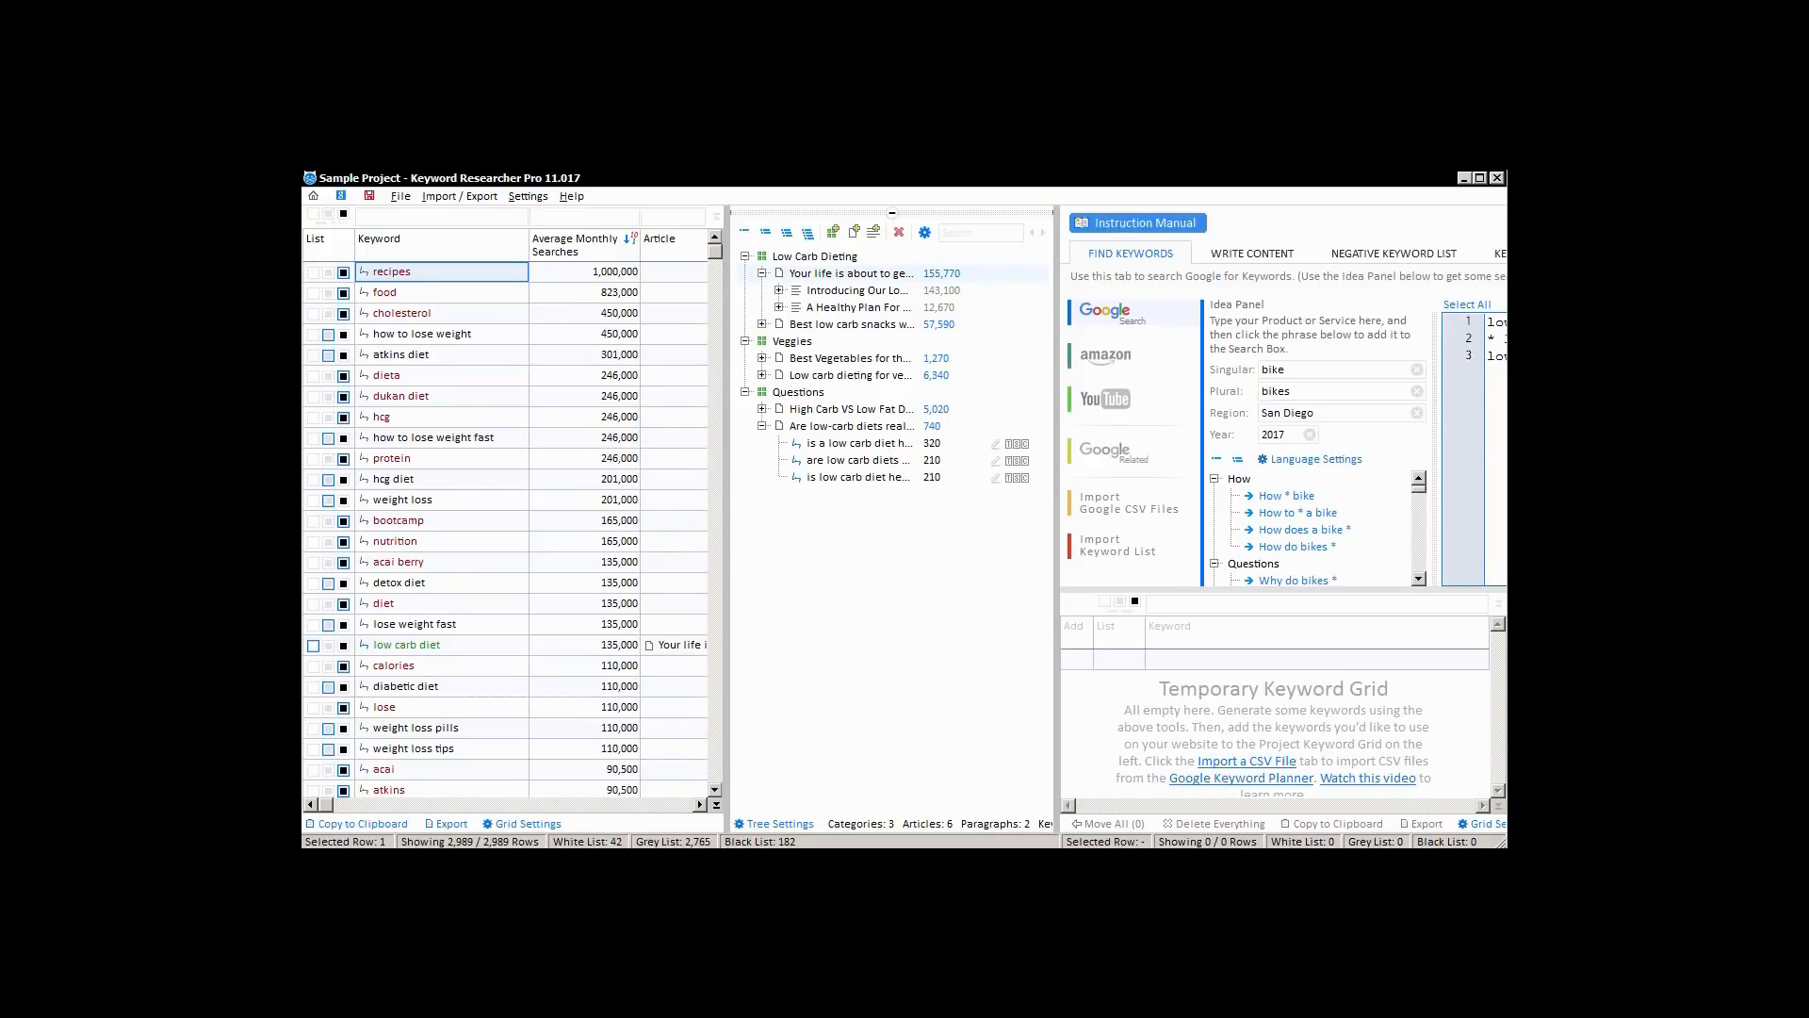
left_click(779, 290)
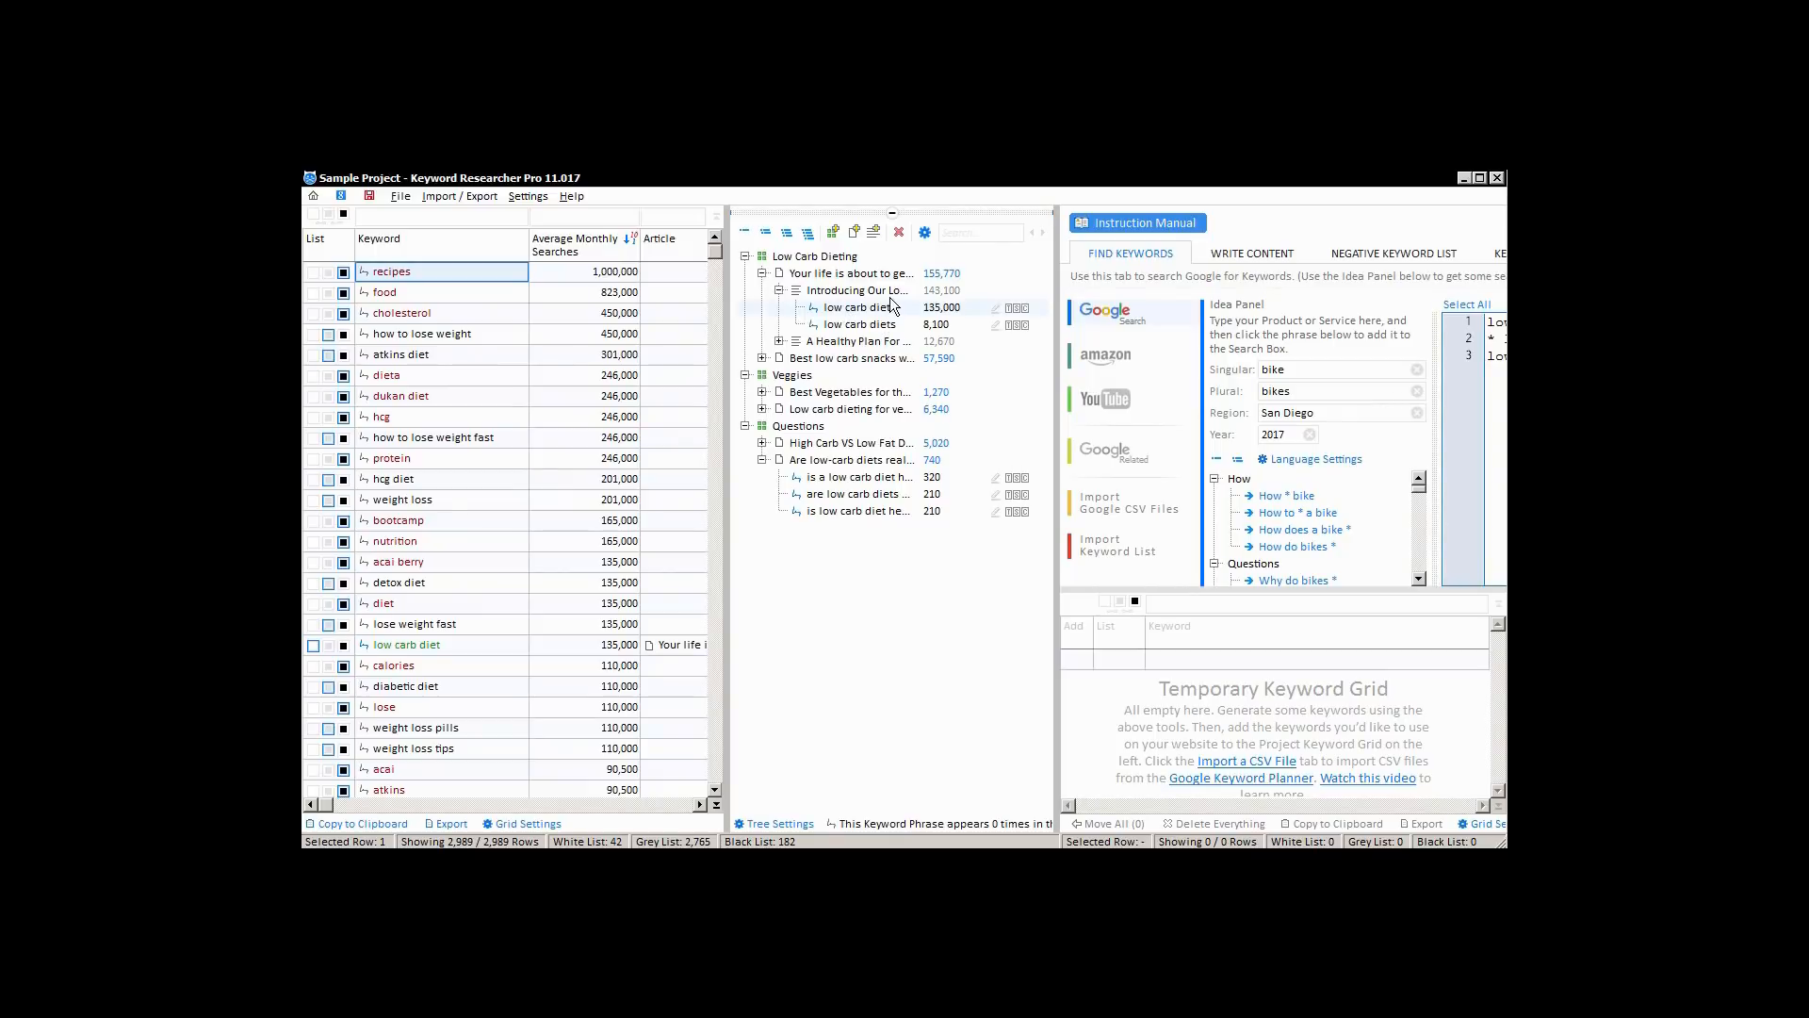
left_click(860, 293)
left_click(851, 274)
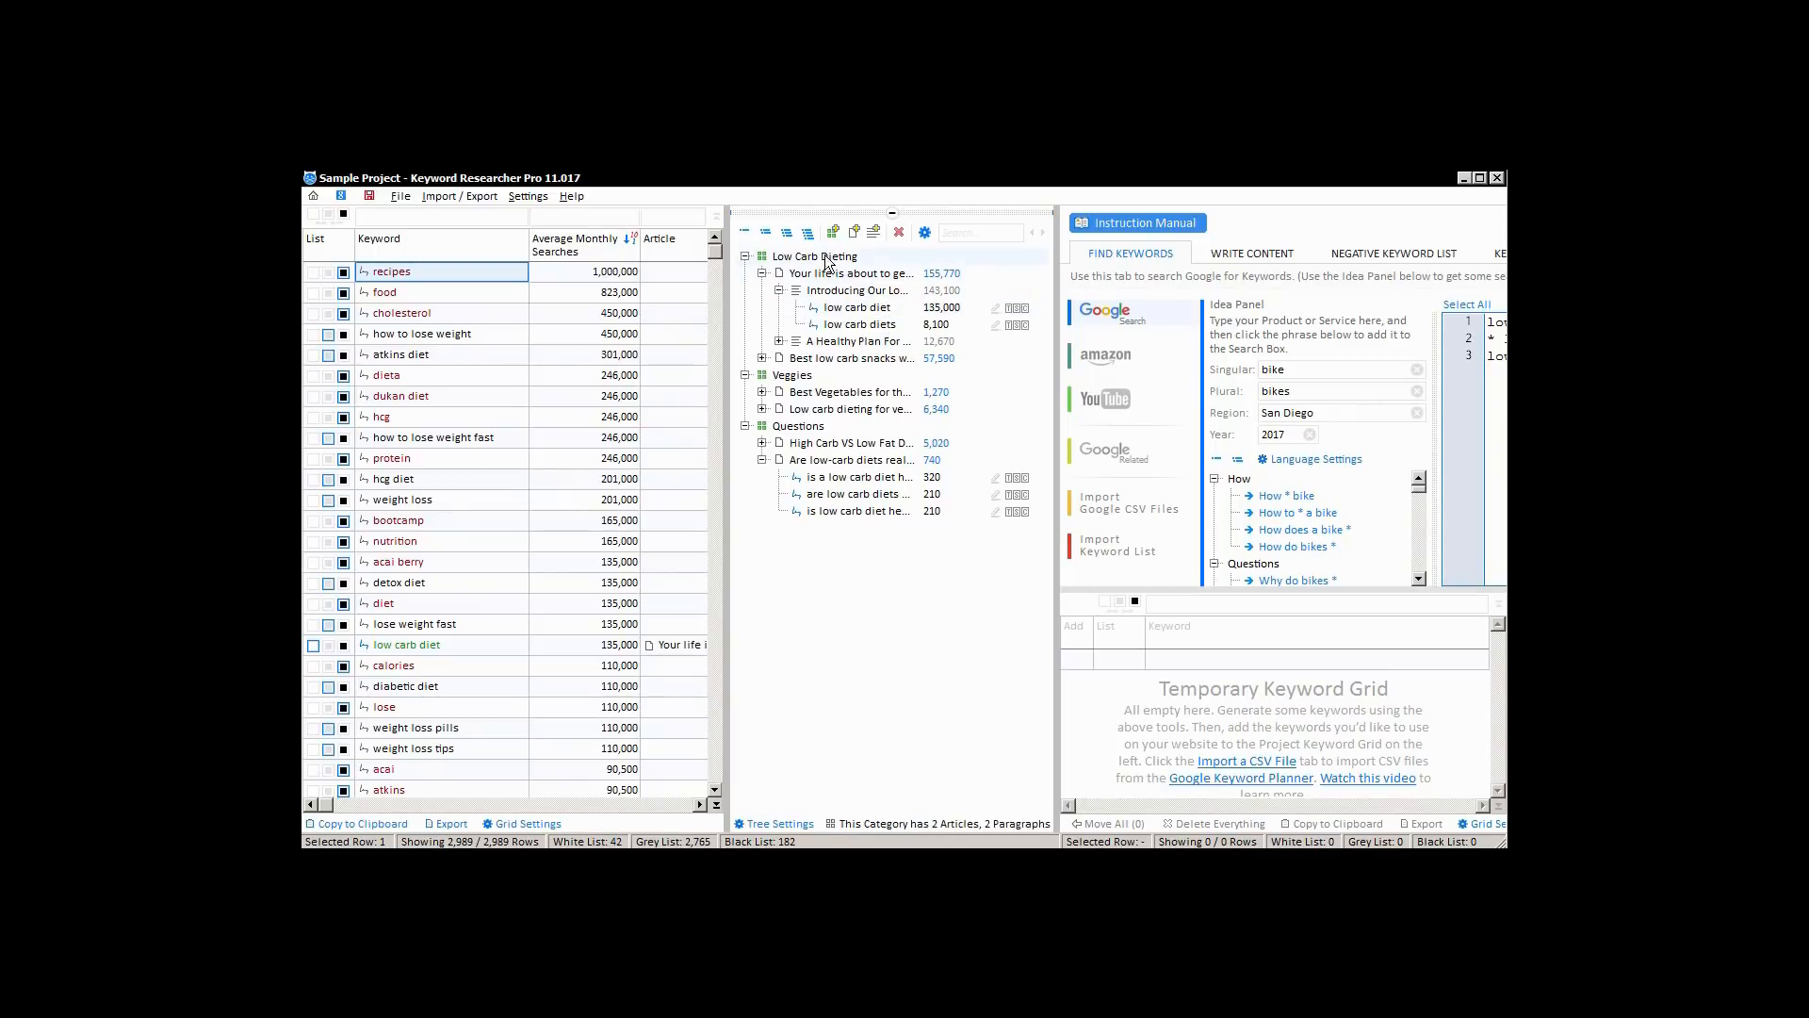
left_click(827, 258)
Narrow the keyword grid so the article titles fit, and open the first Low Carb Dieting article in the content editor
left_click_drag(927, 614, 597, 616)
left_click_drag(735, 634, 618, 646)
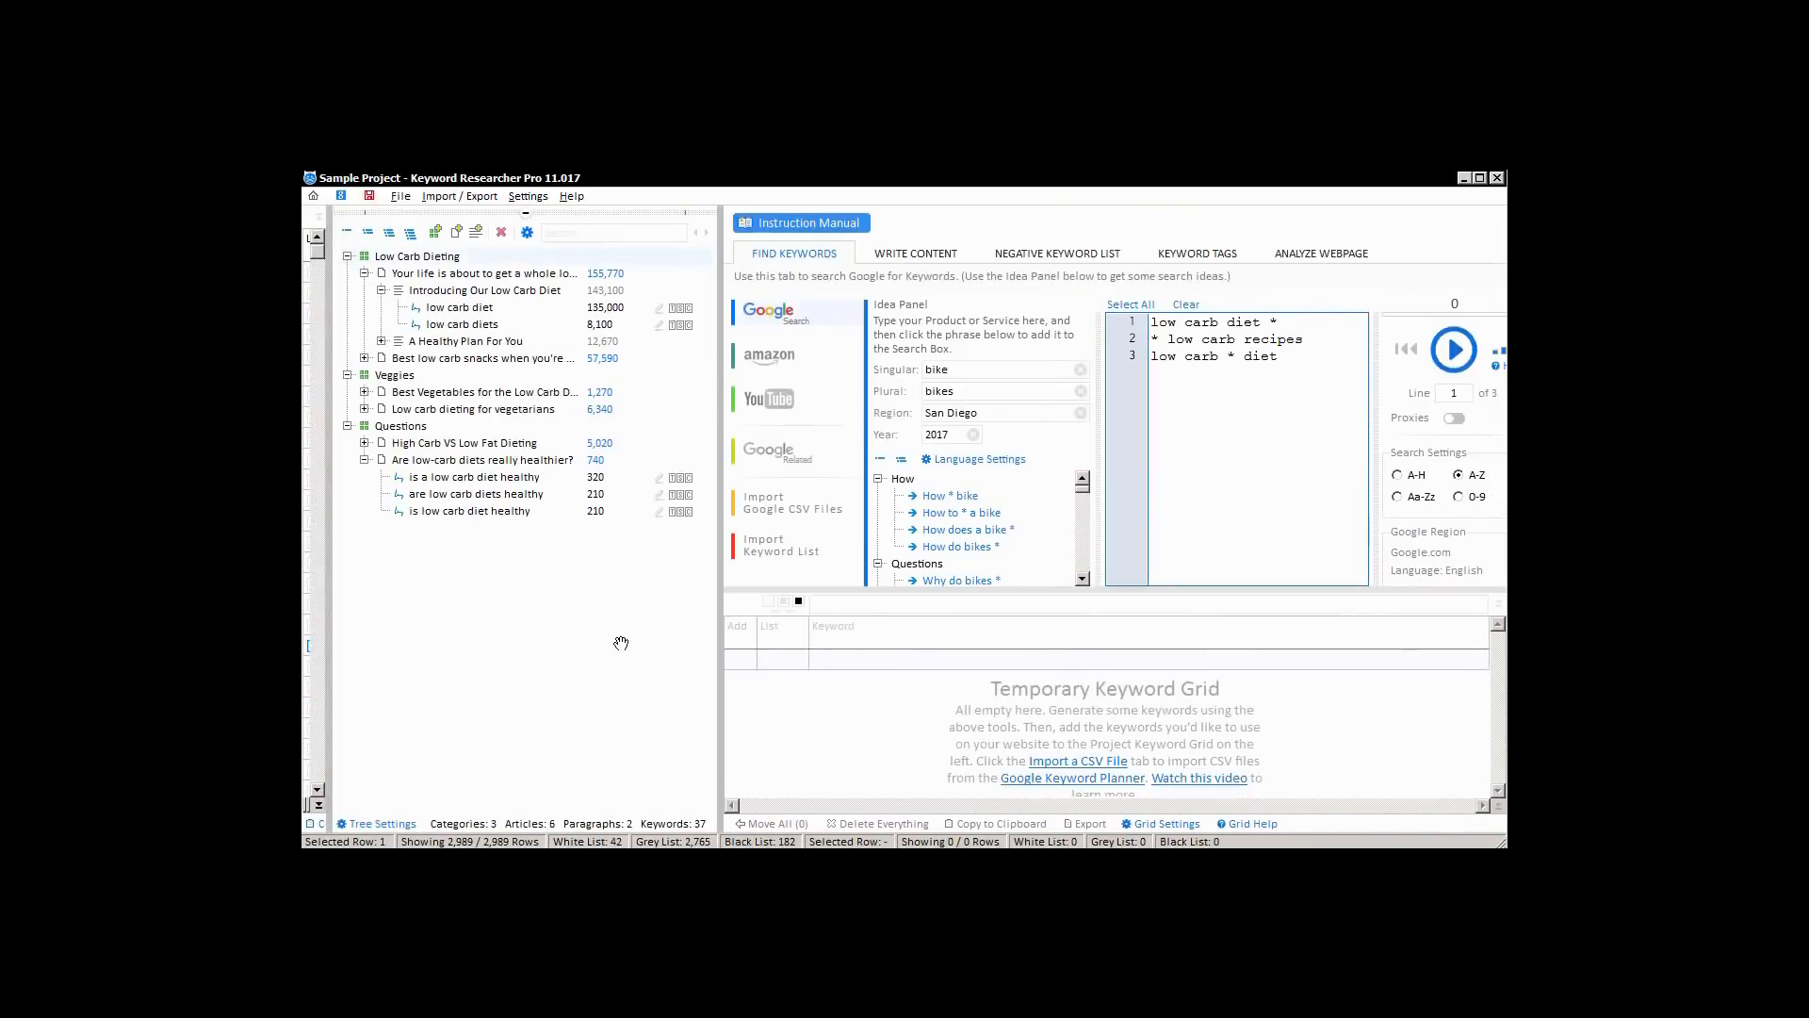
left_click(930, 257)
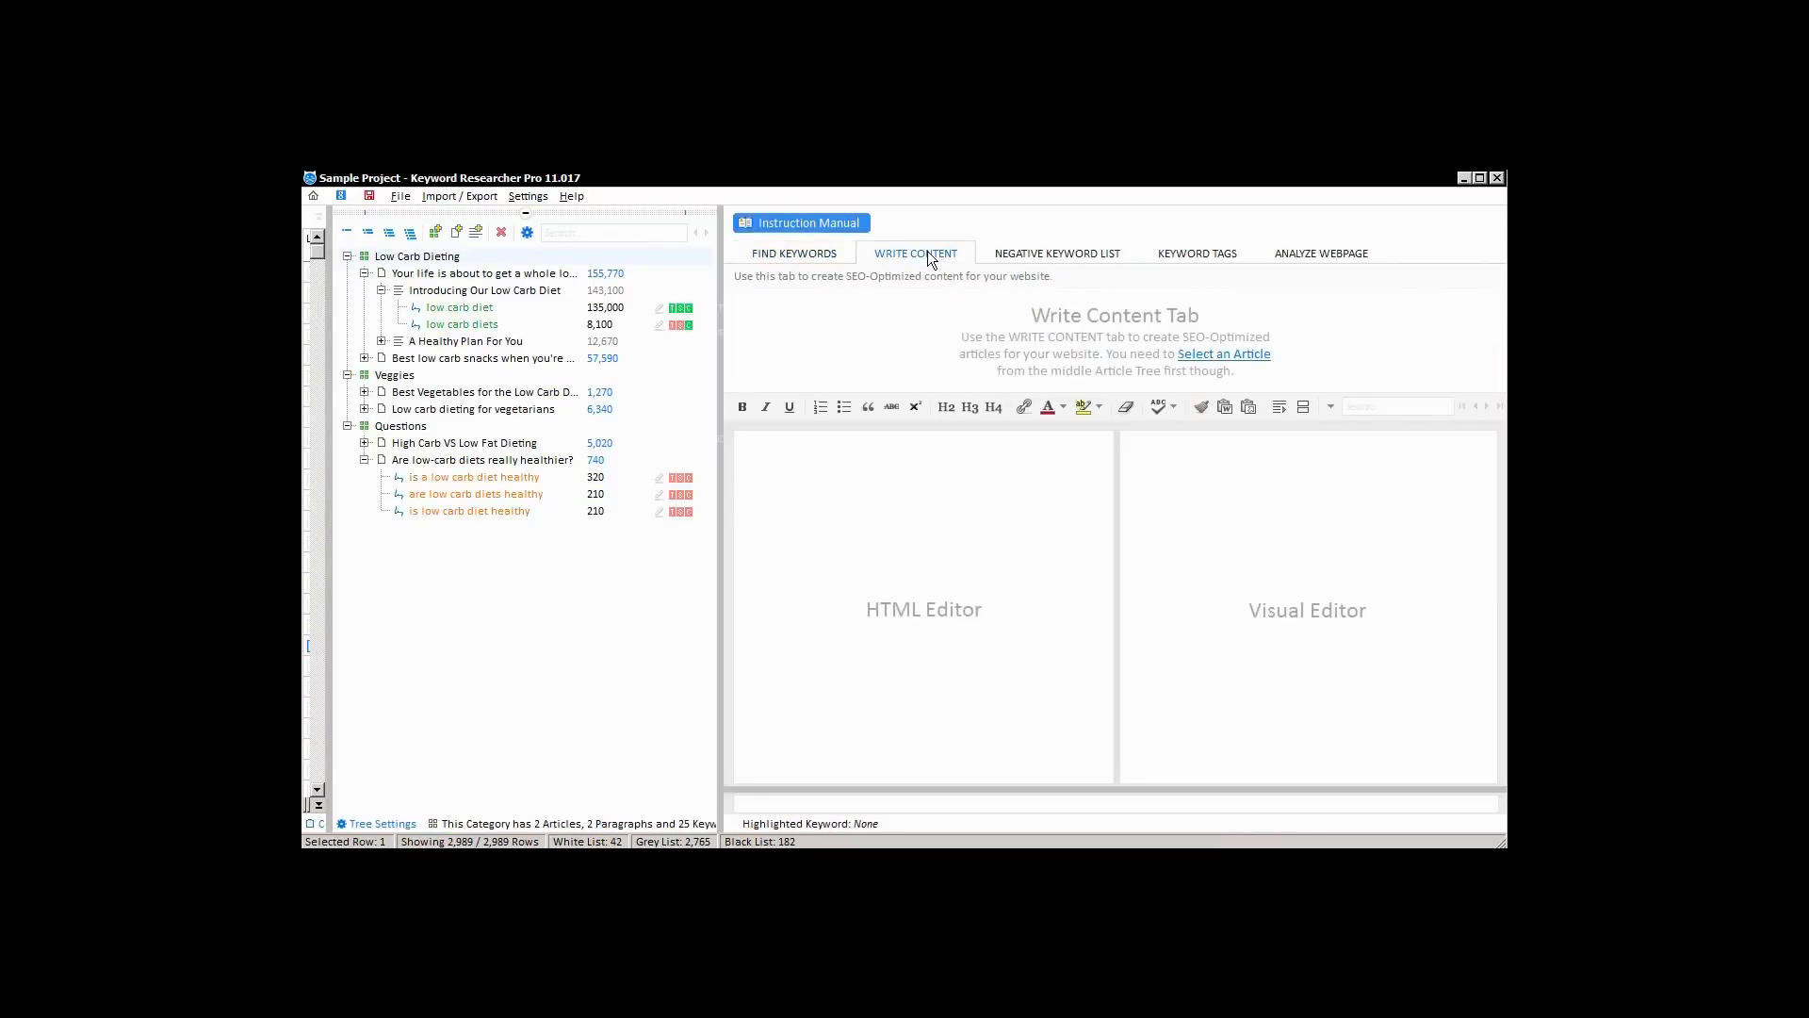
left_click(482, 275)
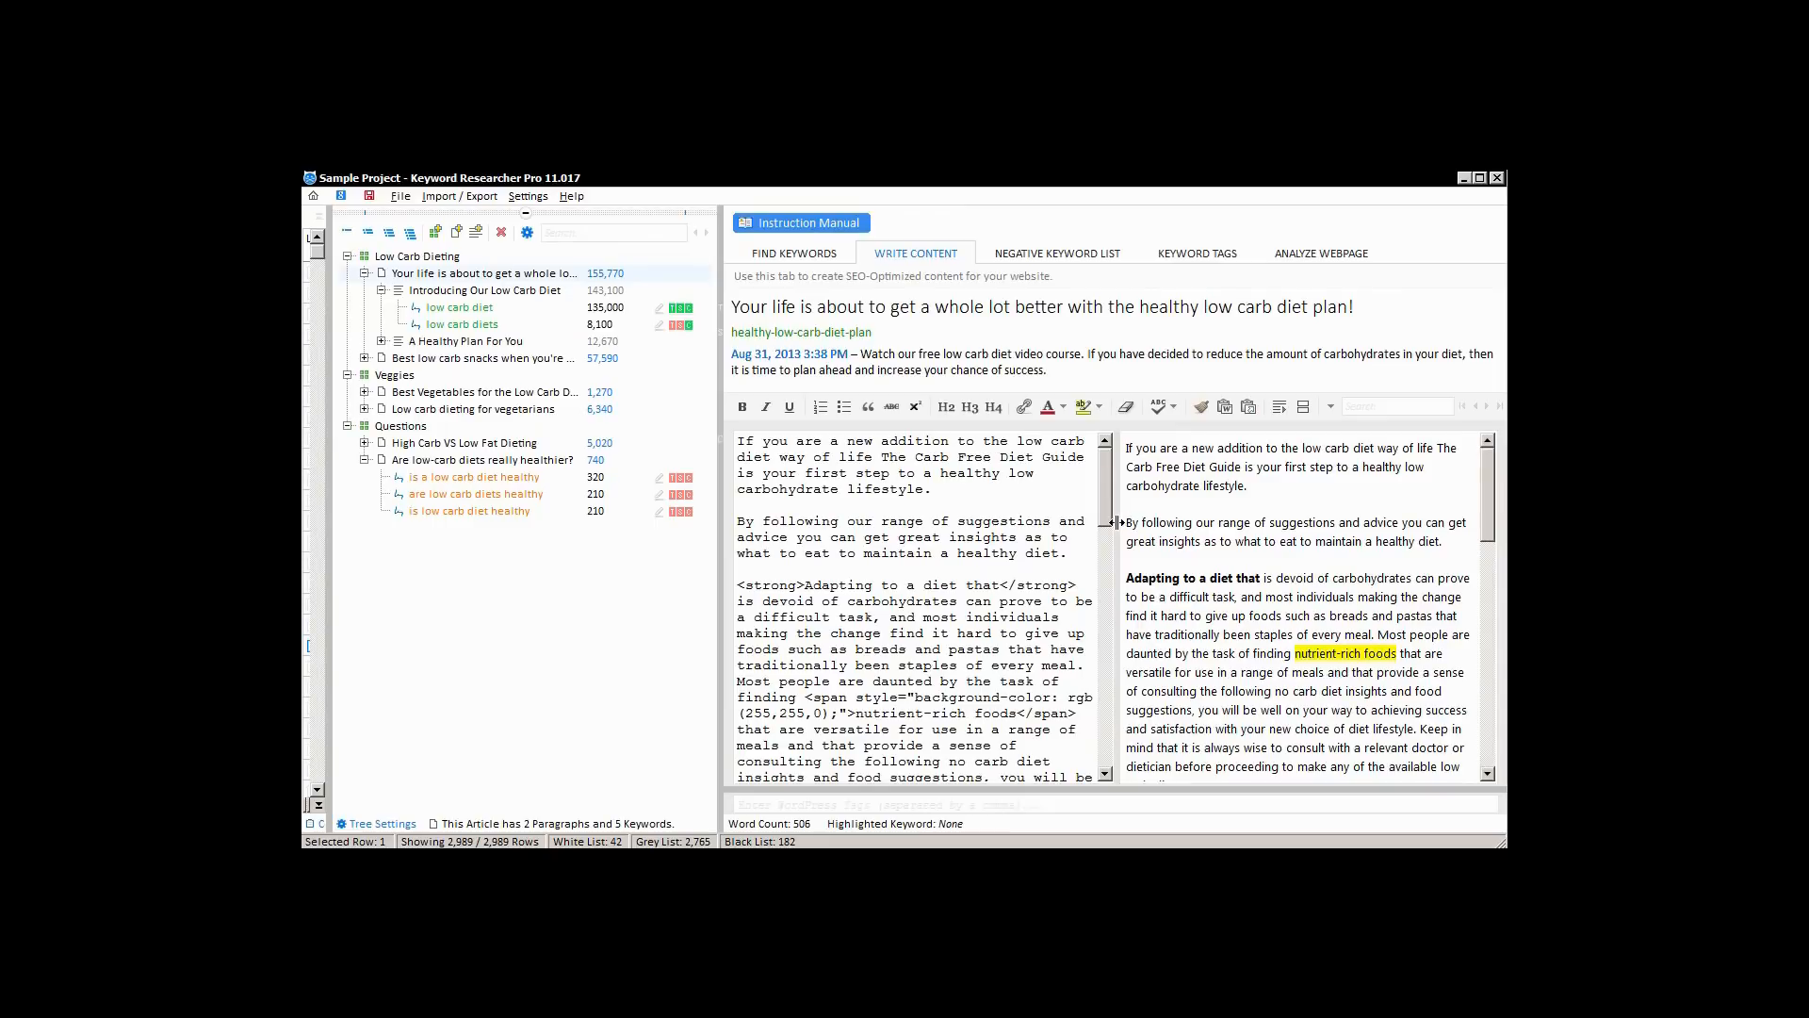
left_click_drag(1114, 524, 1143, 476)
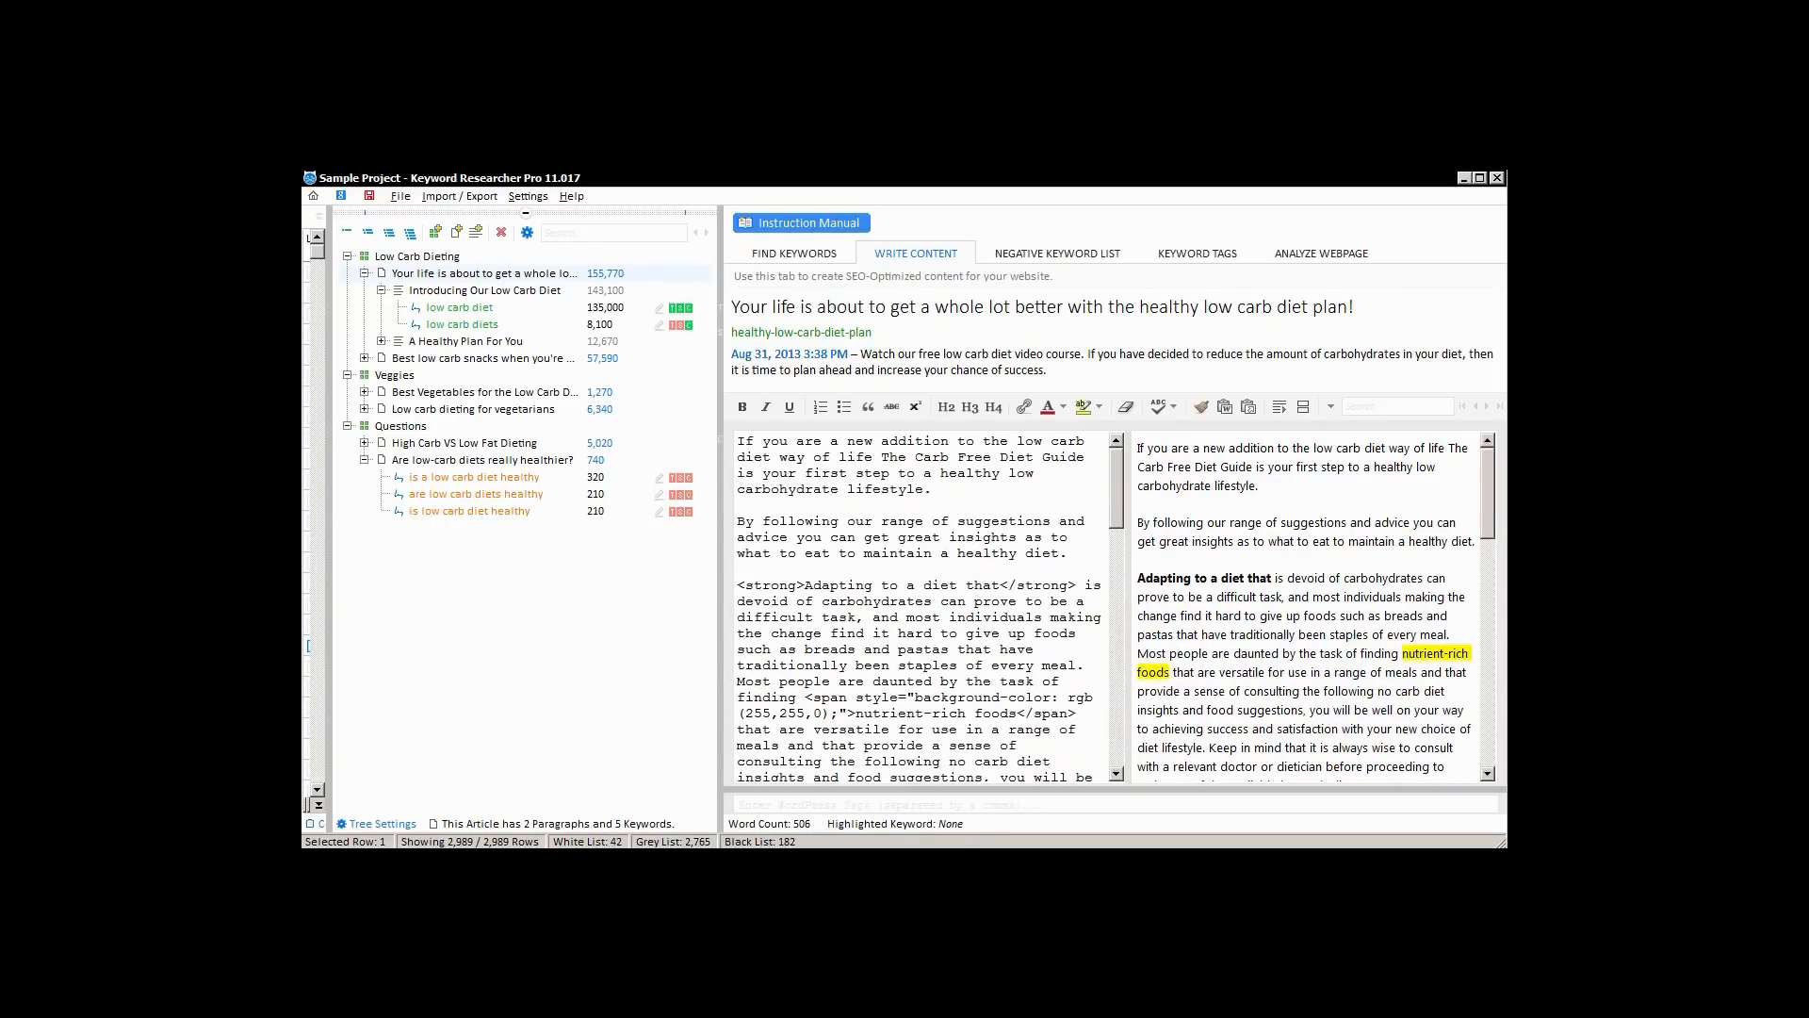
left_click(1202, 307)
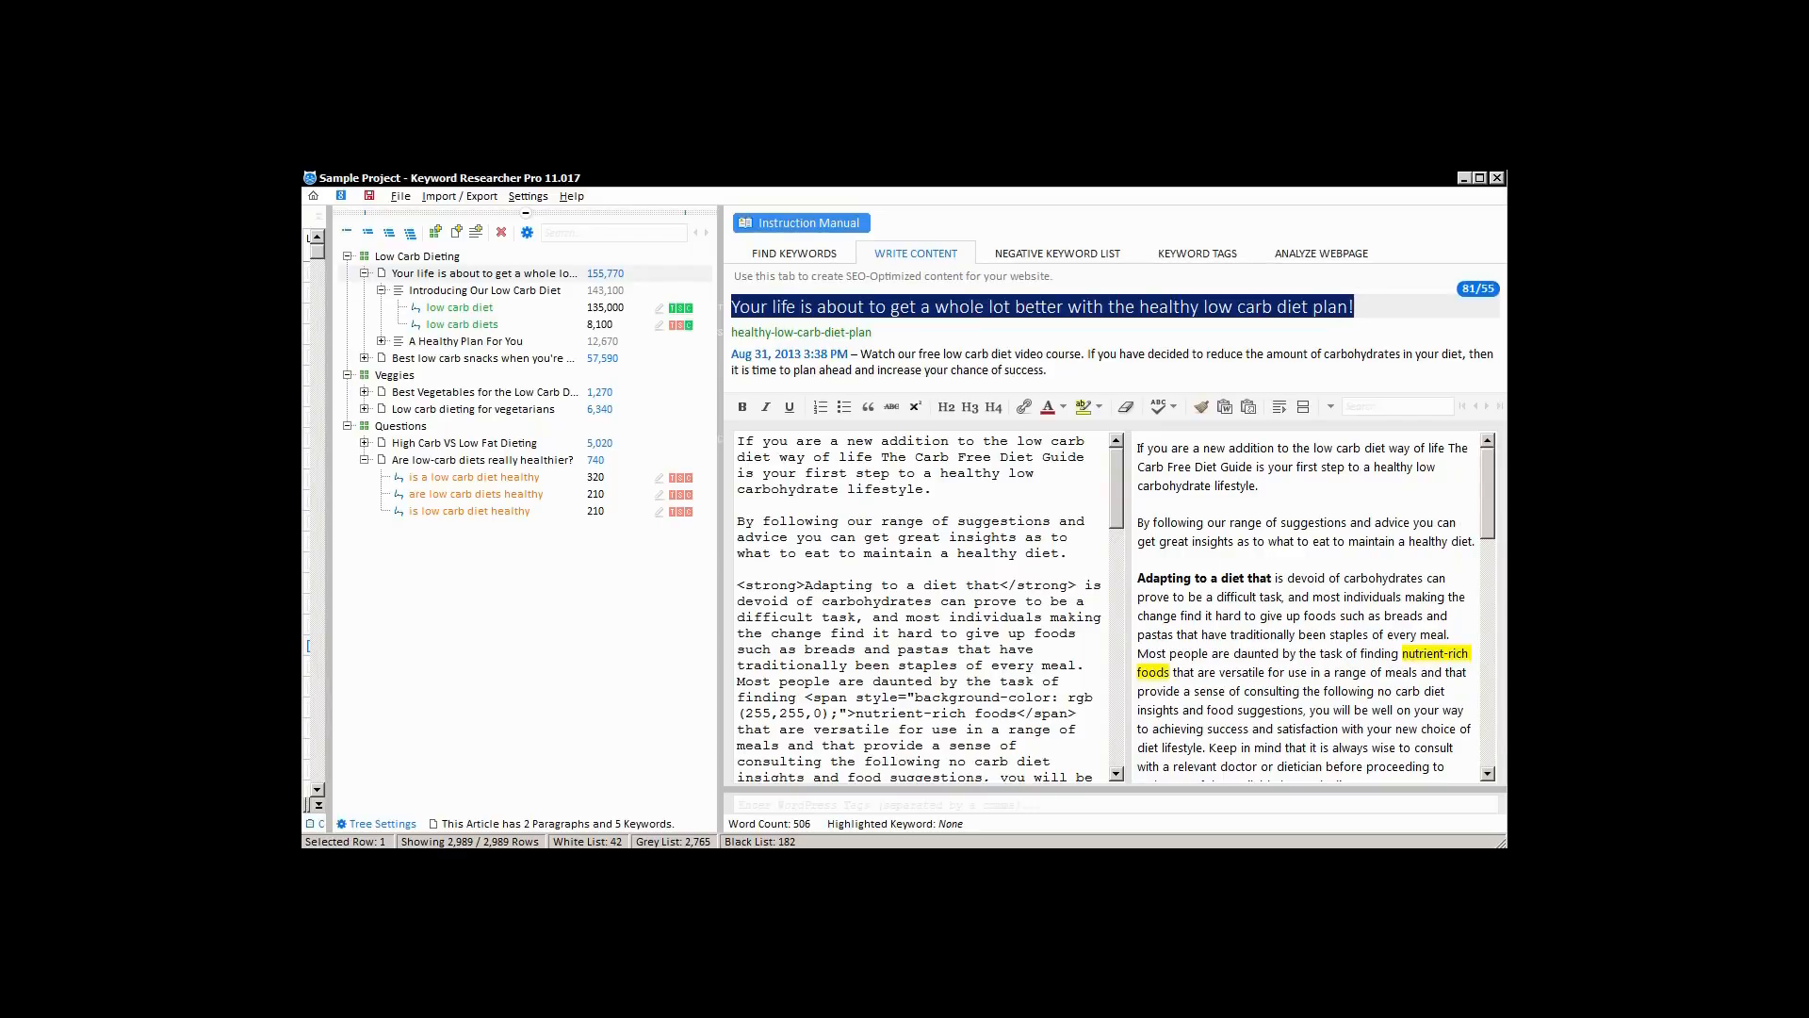
Expand the A Healthy Plan For You paragraph and highlight the keyword "low carb diet" throughout the article's content
left_click(381, 341)
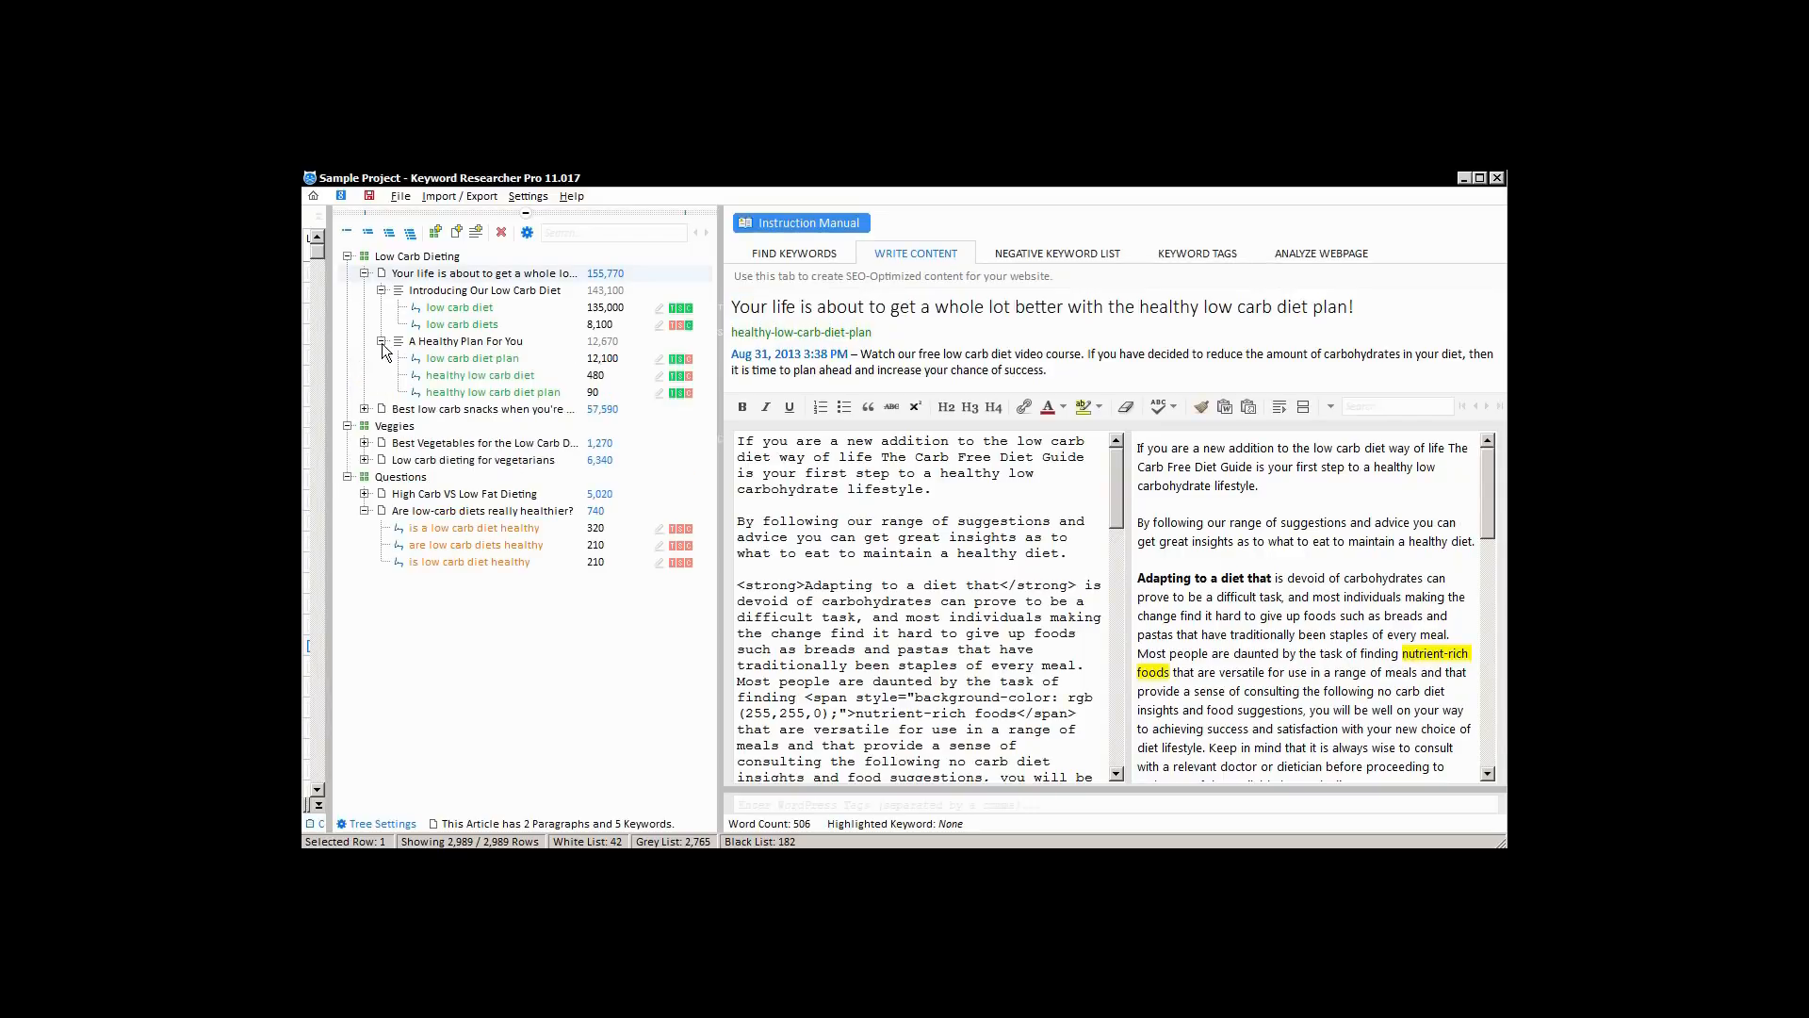
left_click(499, 308)
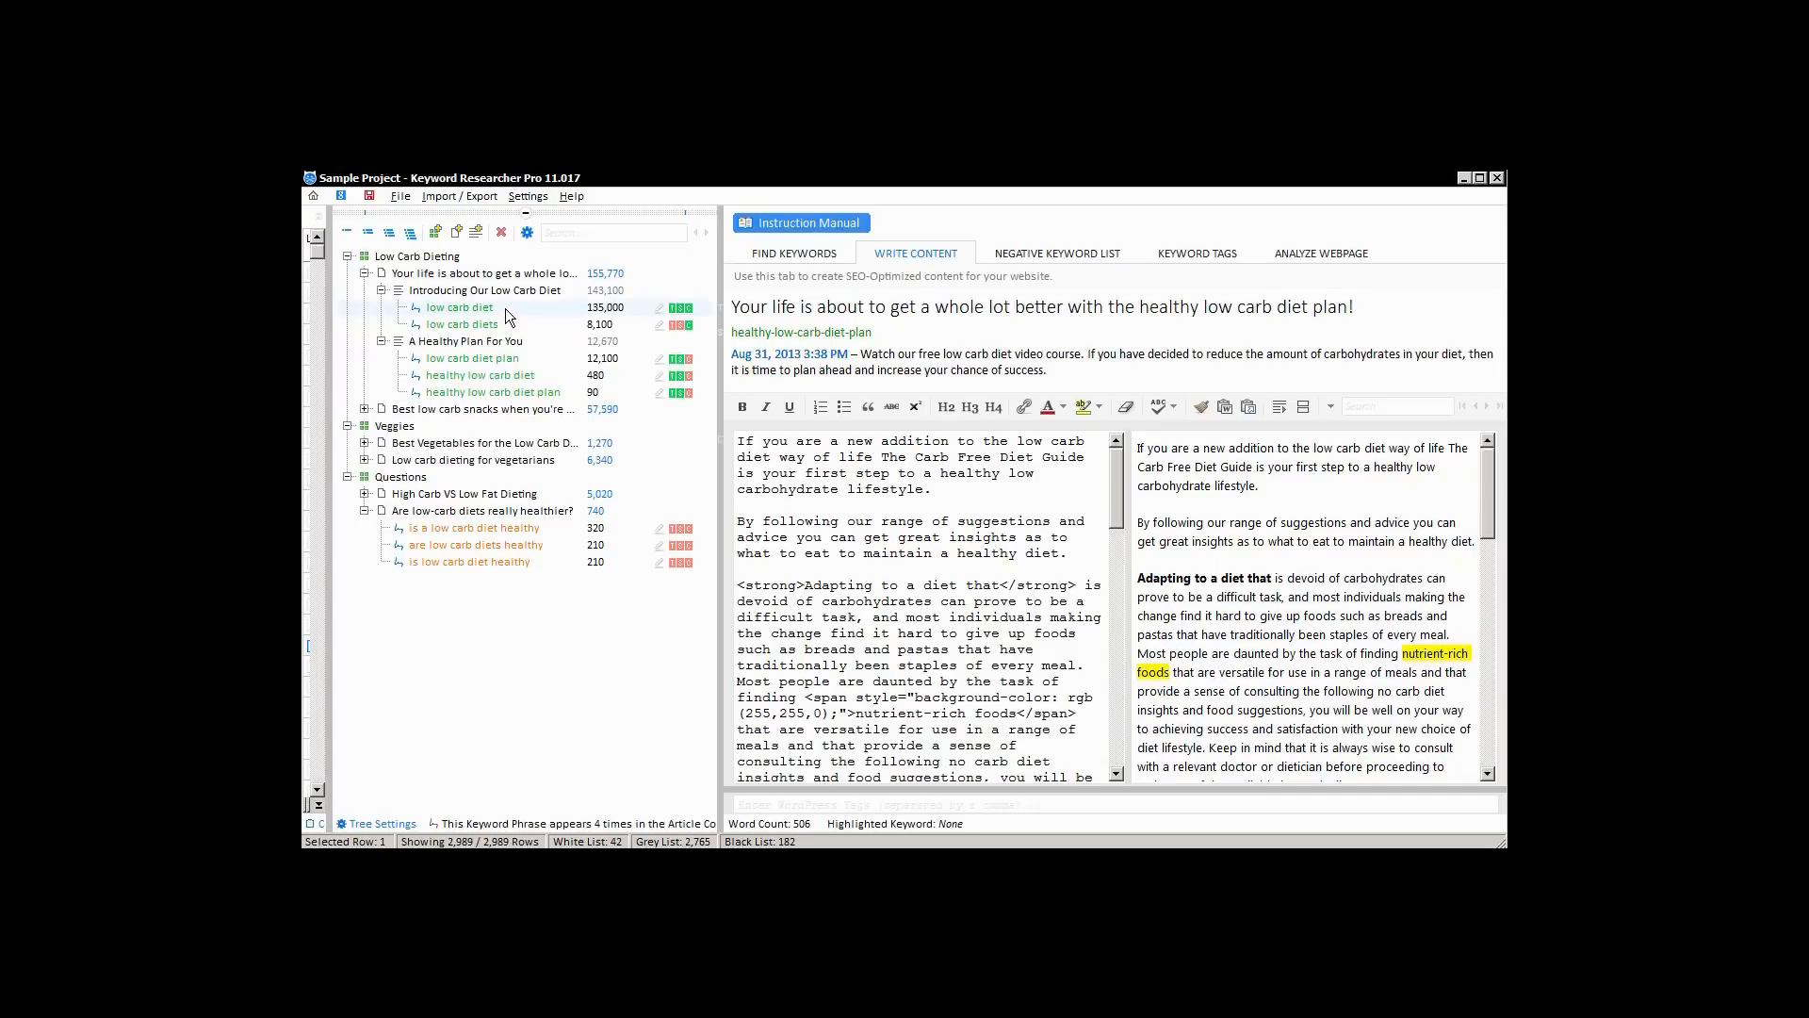
left_click(660, 314)
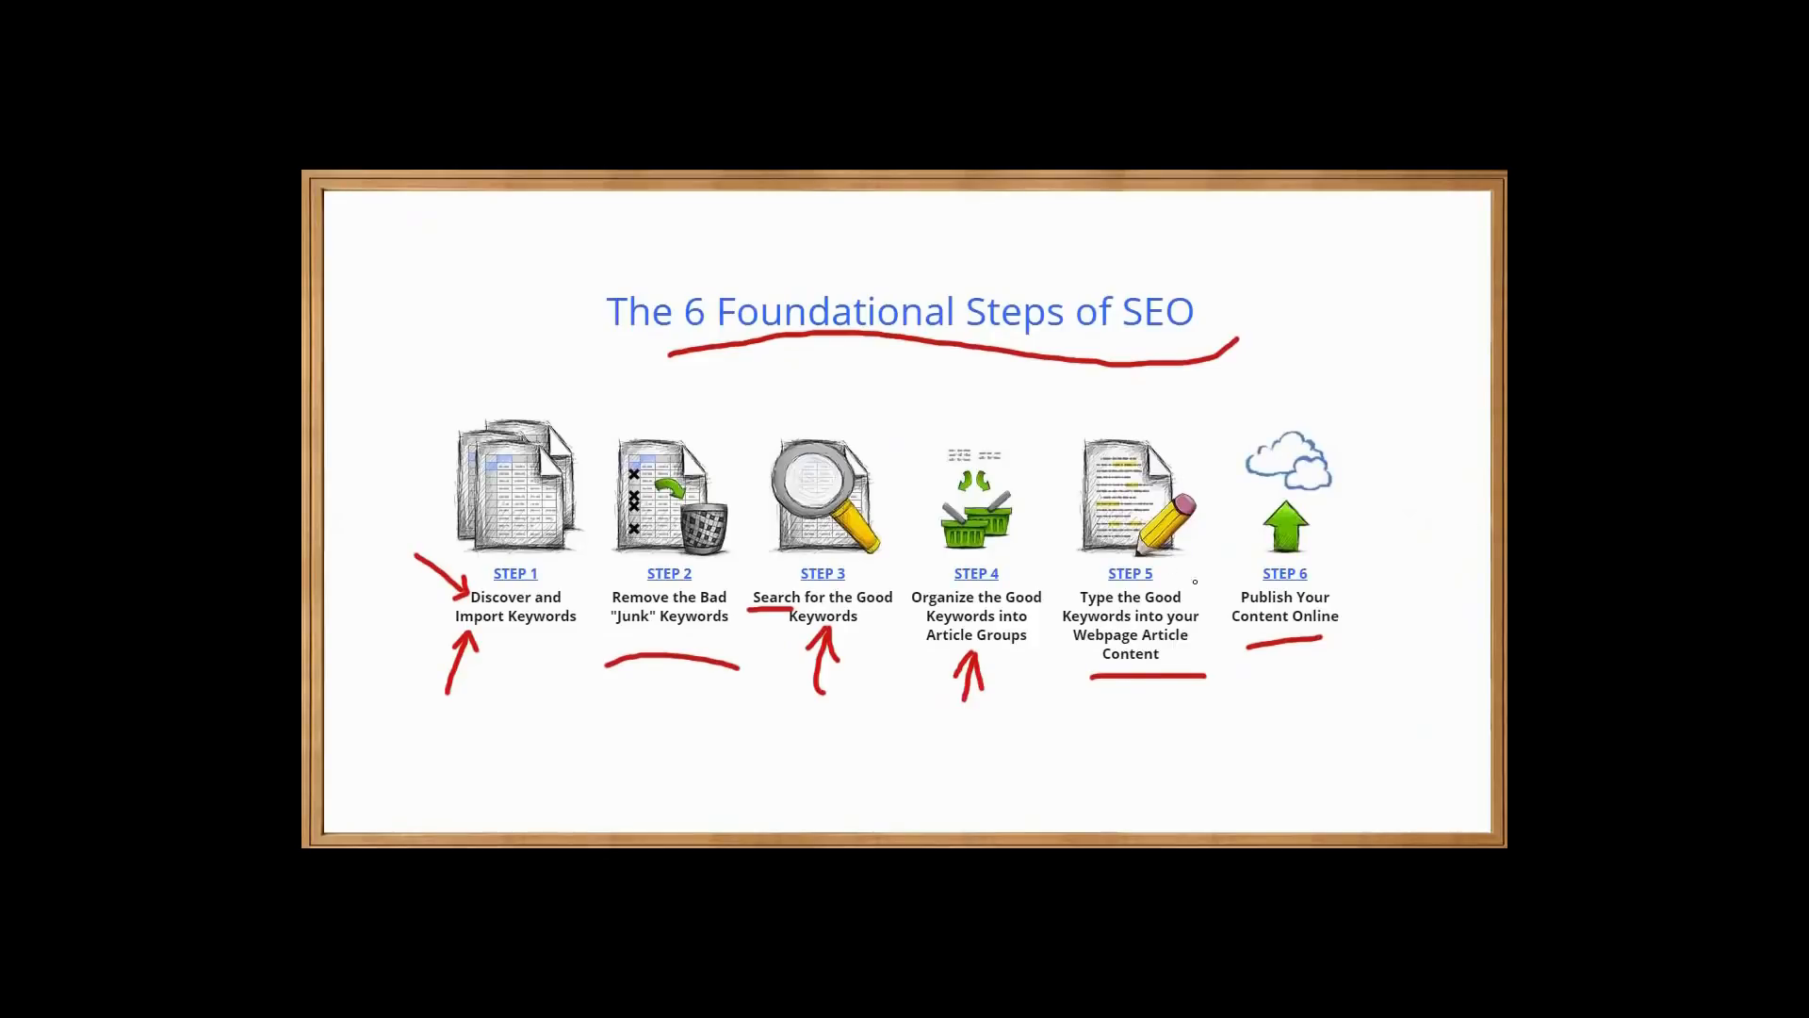
mouse_move(1172, 559)
left_mouse_down()
mouse_move(1171, 579)
mouse_move(1215, 555)
left_mouse_up()
mouse_move(1102, 444)
left_mouse_down()
mouse_move(1113, 463)
mouse_move(1128, 442)
mouse_move(1102, 391)
left_mouse_up()
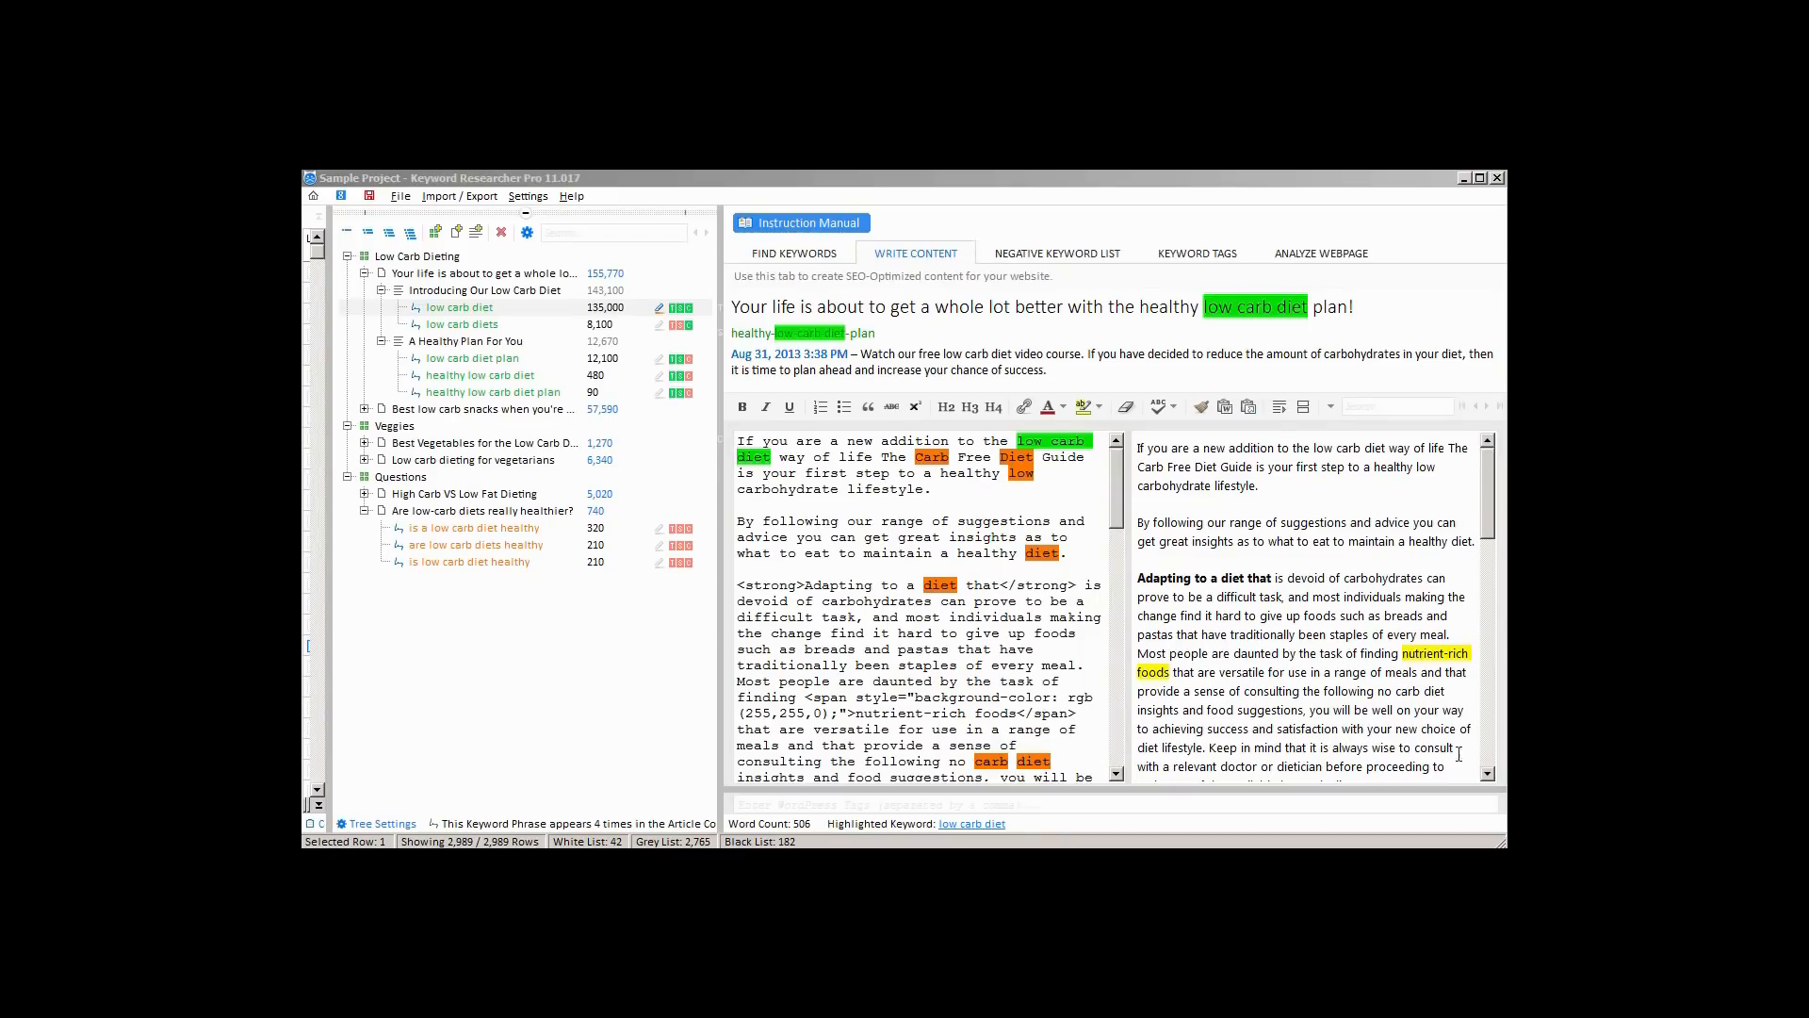
Check the explanation of the article slug indicator for the "low carb diets" keyword and close it
left_click(686, 326)
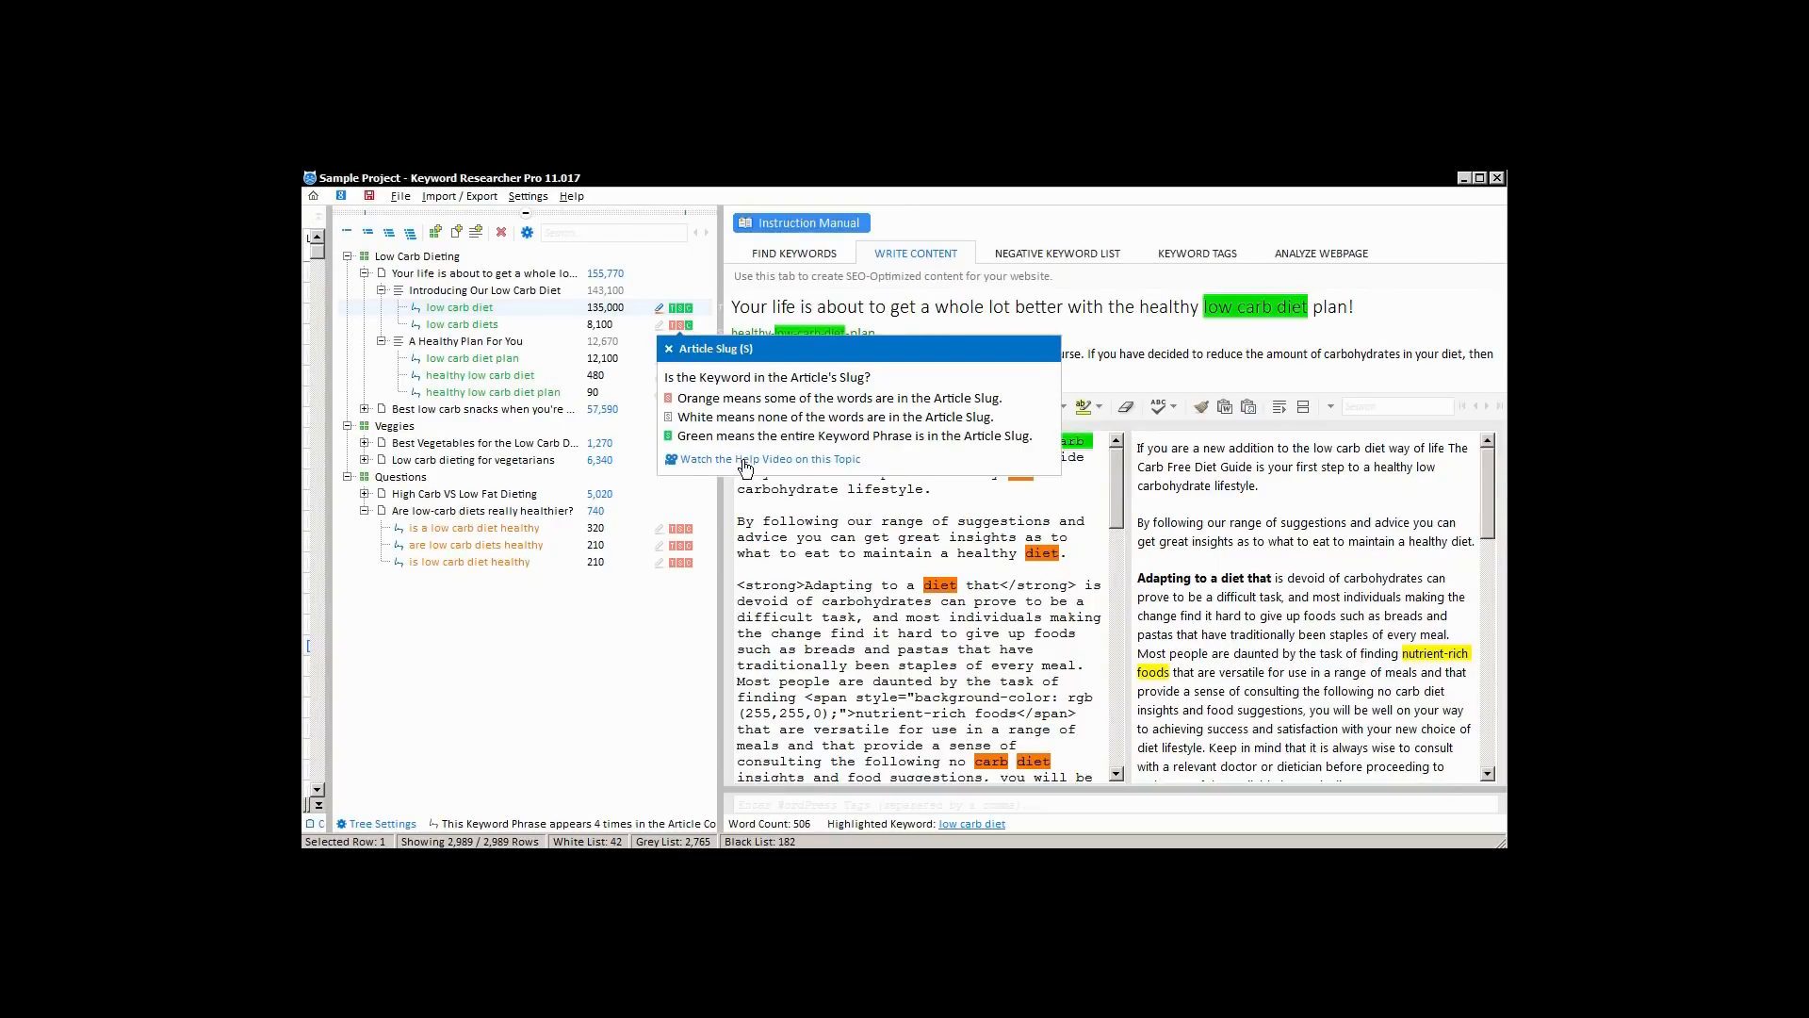
left_click(672, 350)
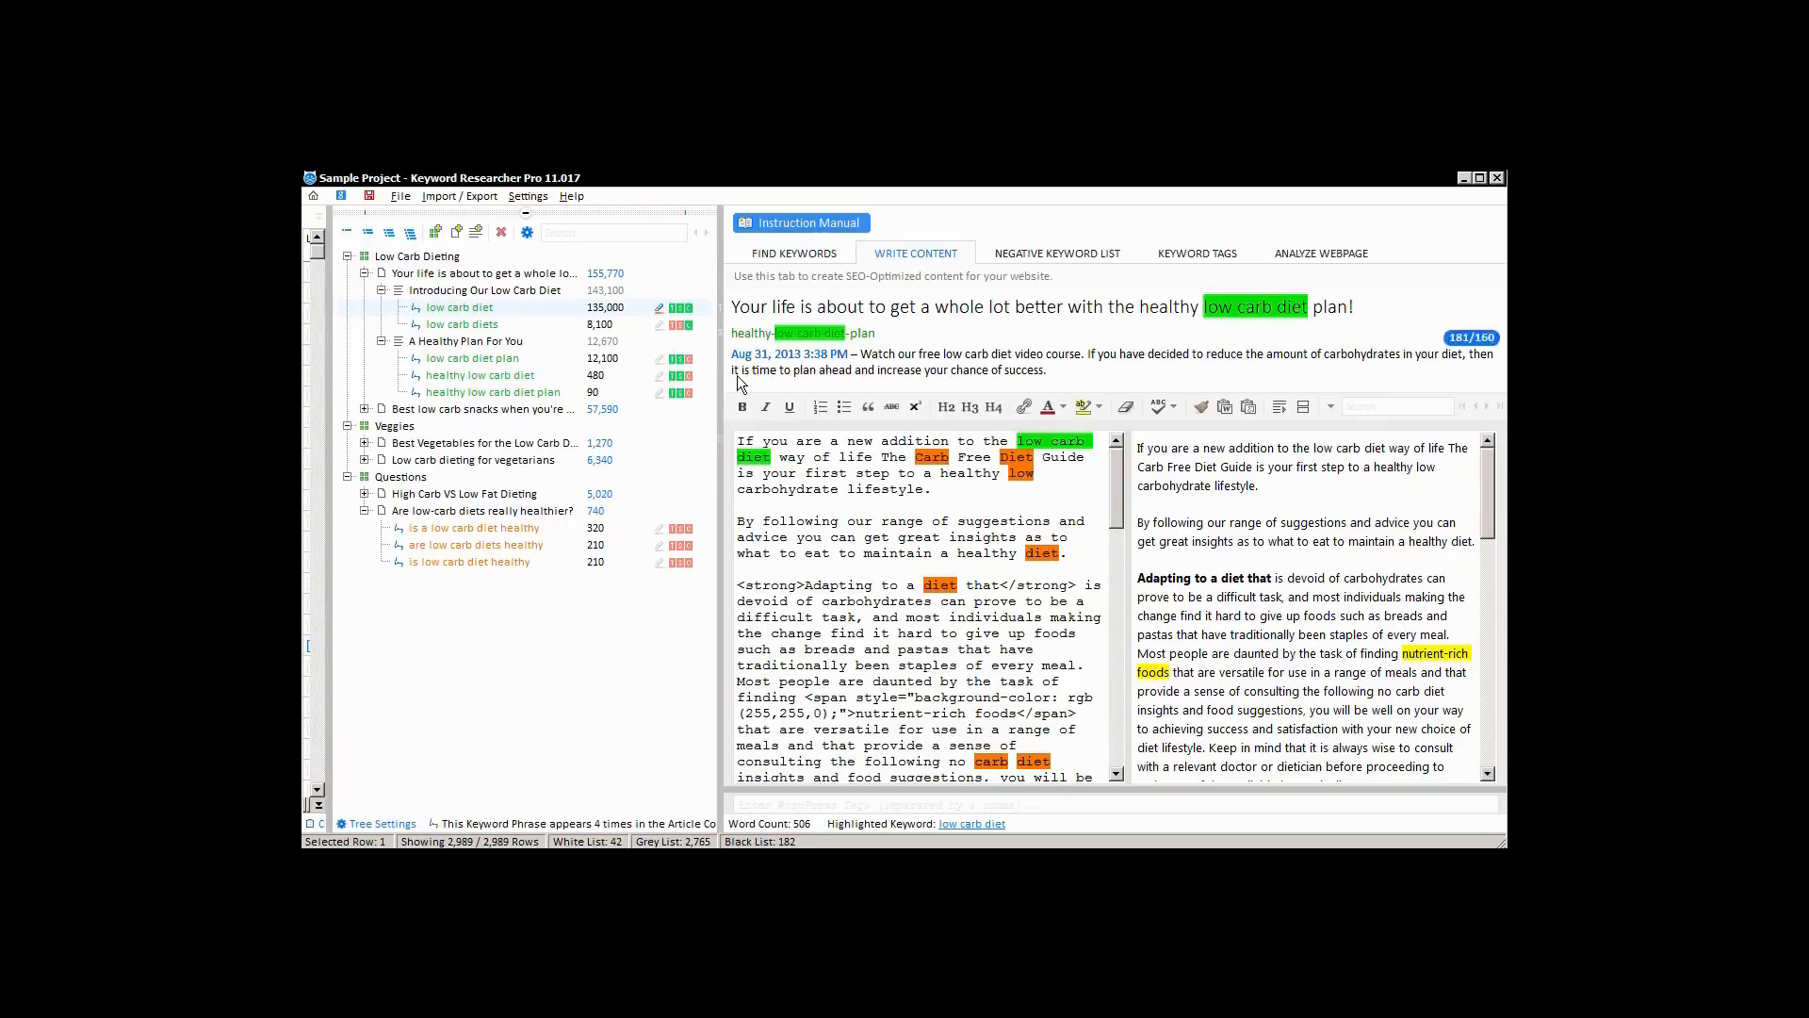
Look through the content and keyword coverage of the low carb snacks, low carb vegetarian and best vegetables articles
left_click(364, 409)
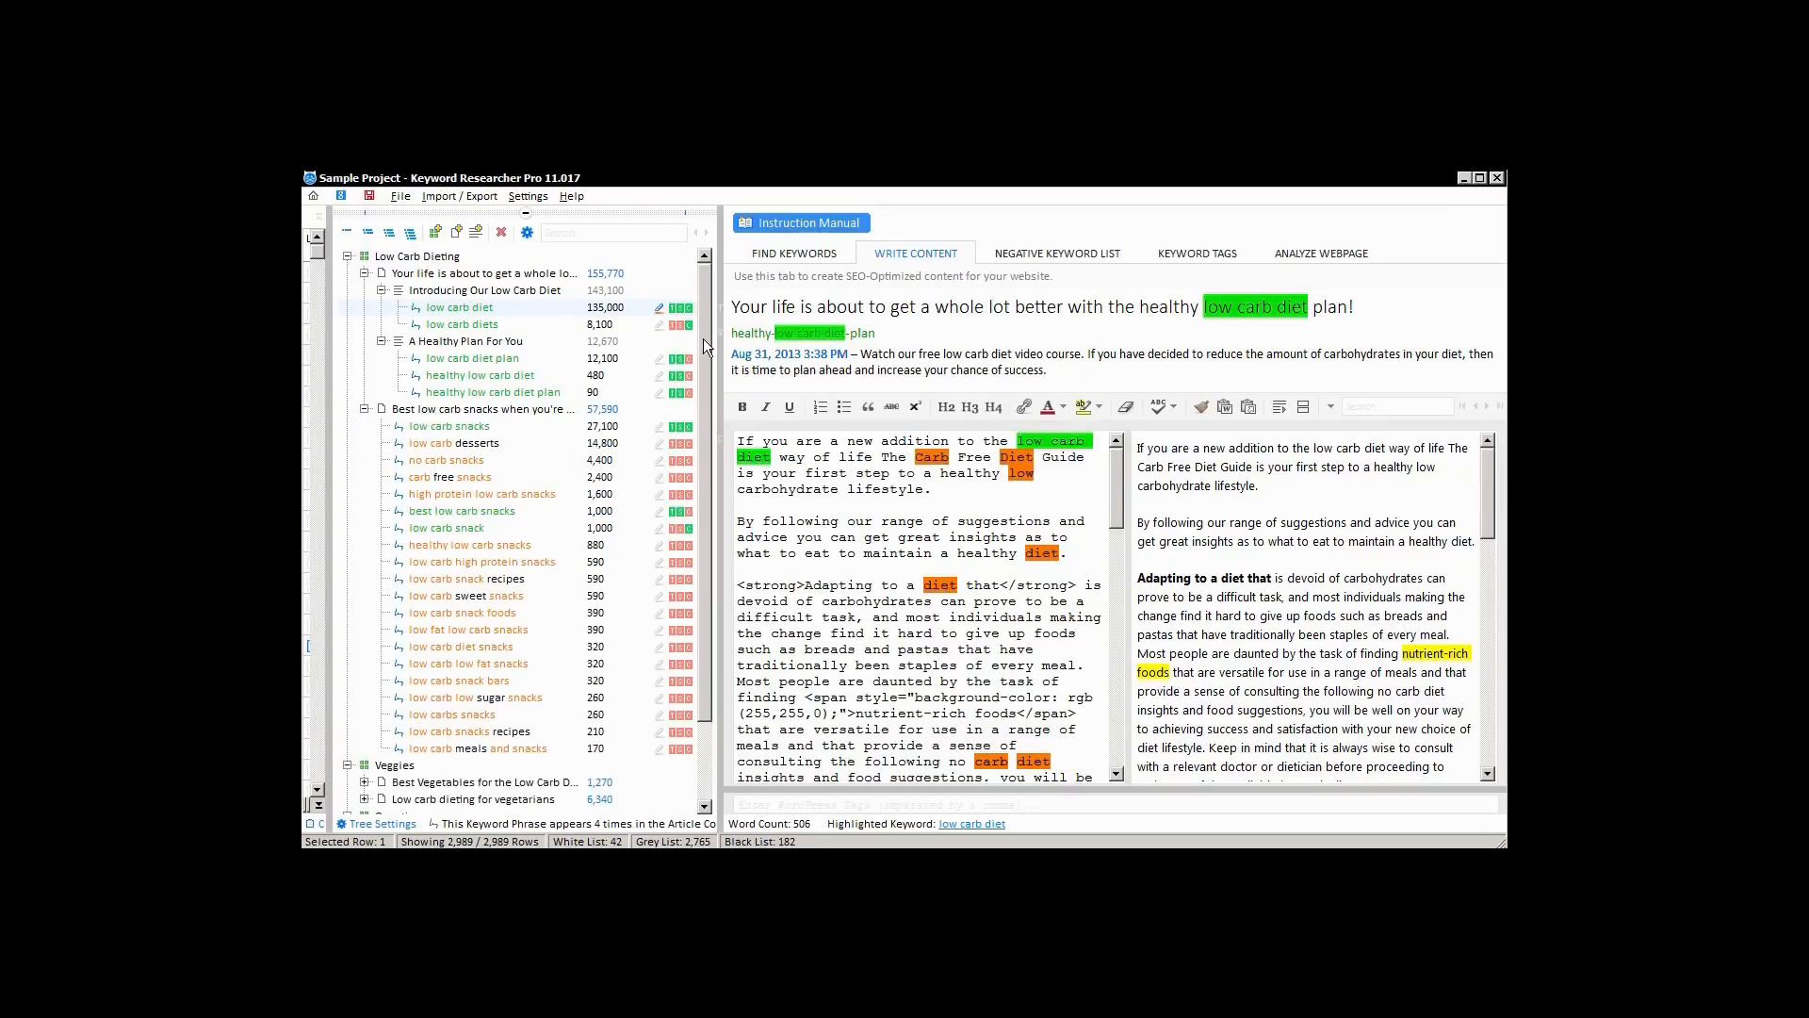
left_click_drag(704, 336, 707, 451)
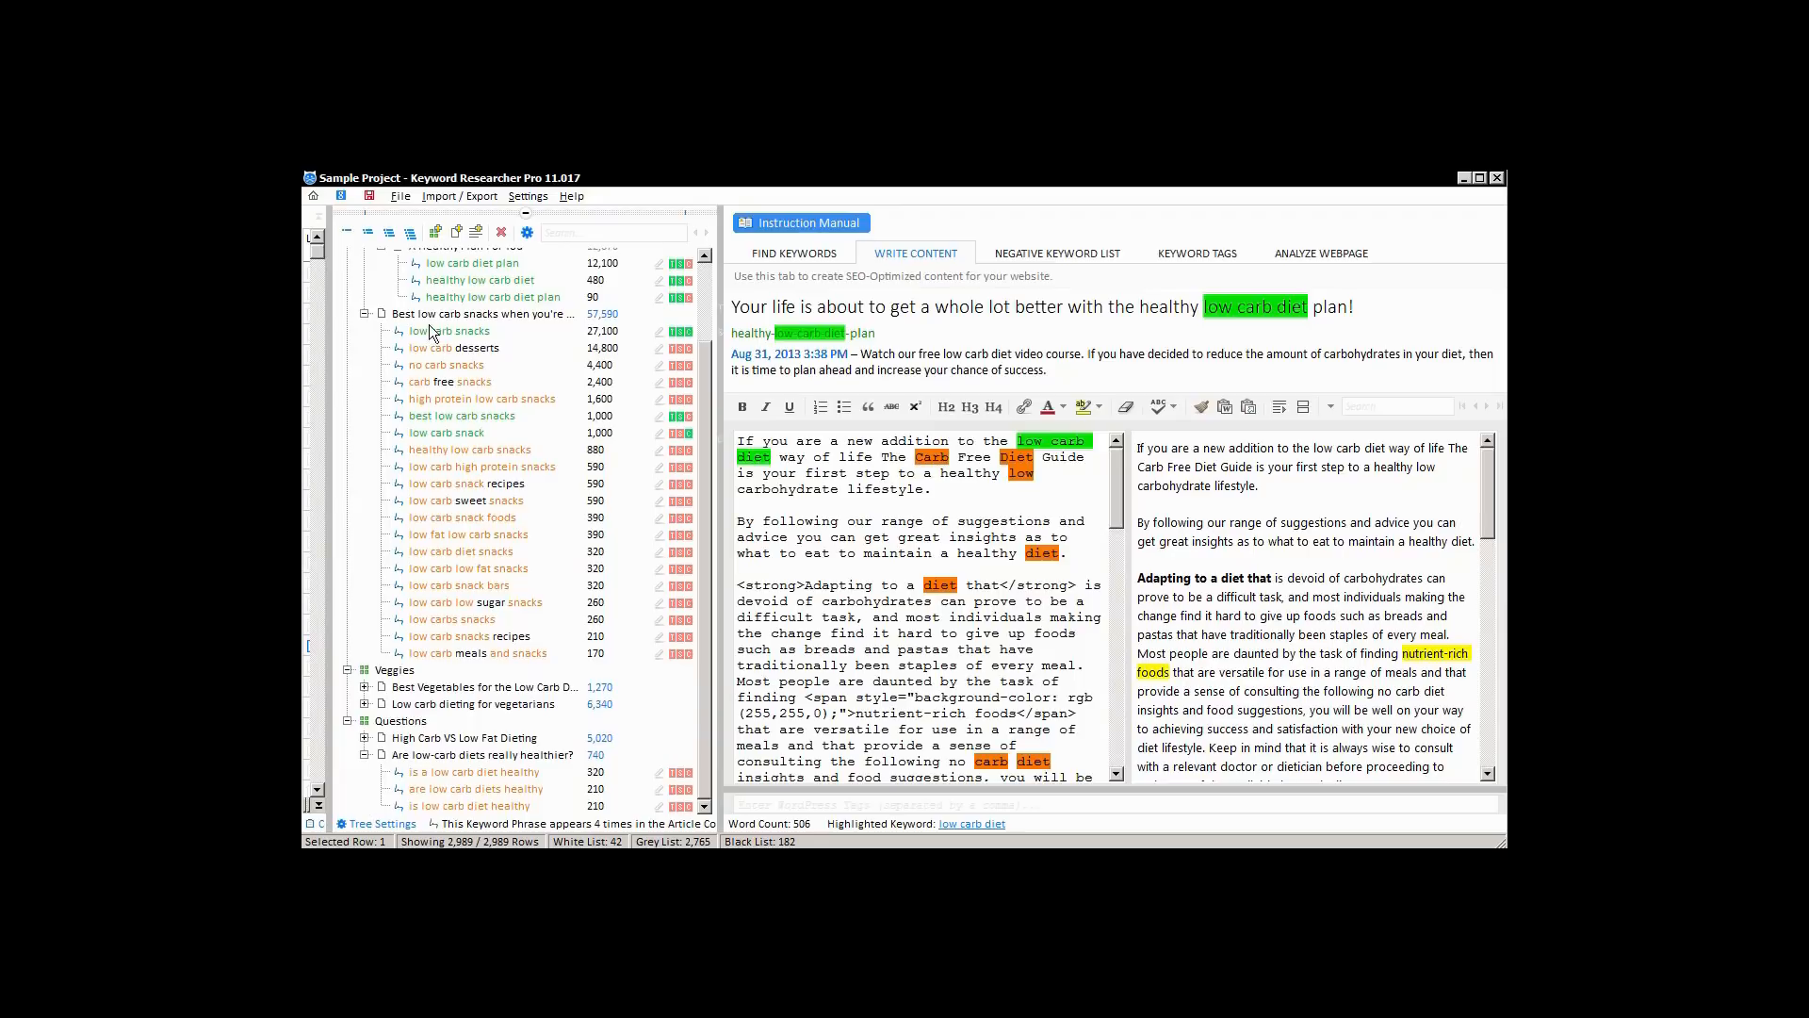
left_click(463, 333)
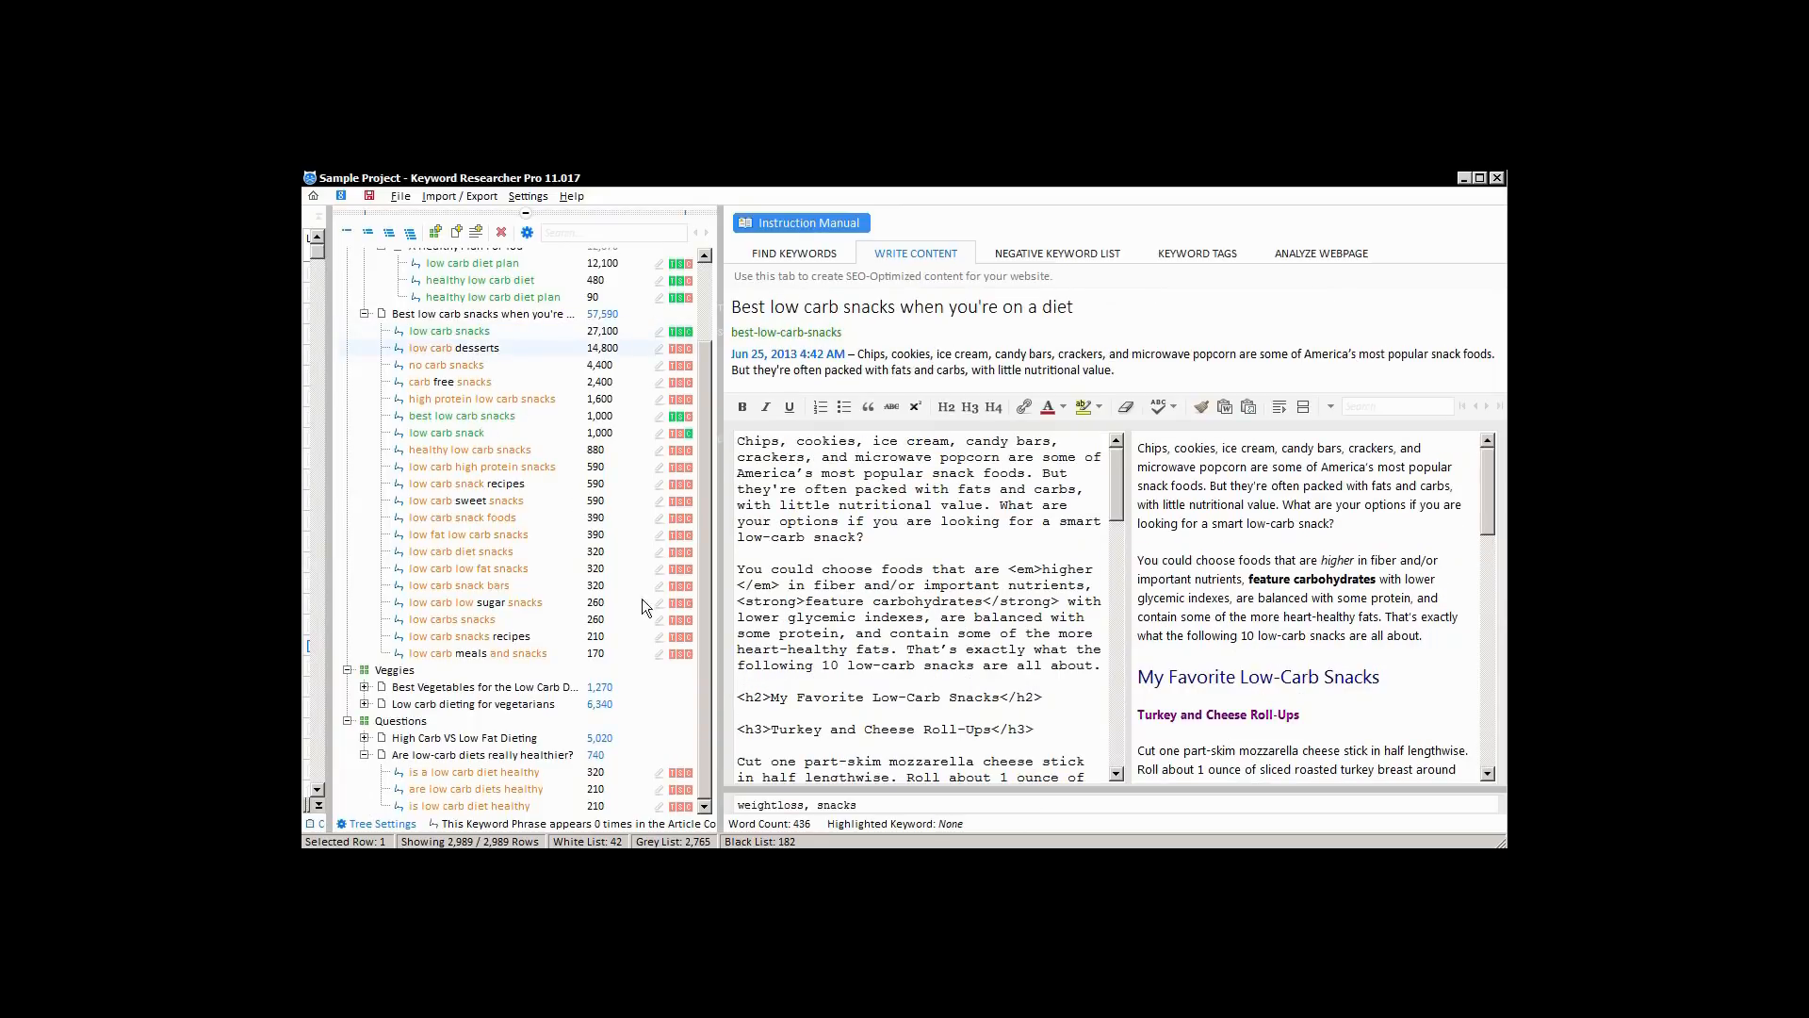
left_click(364, 314)
left_click(364, 460)
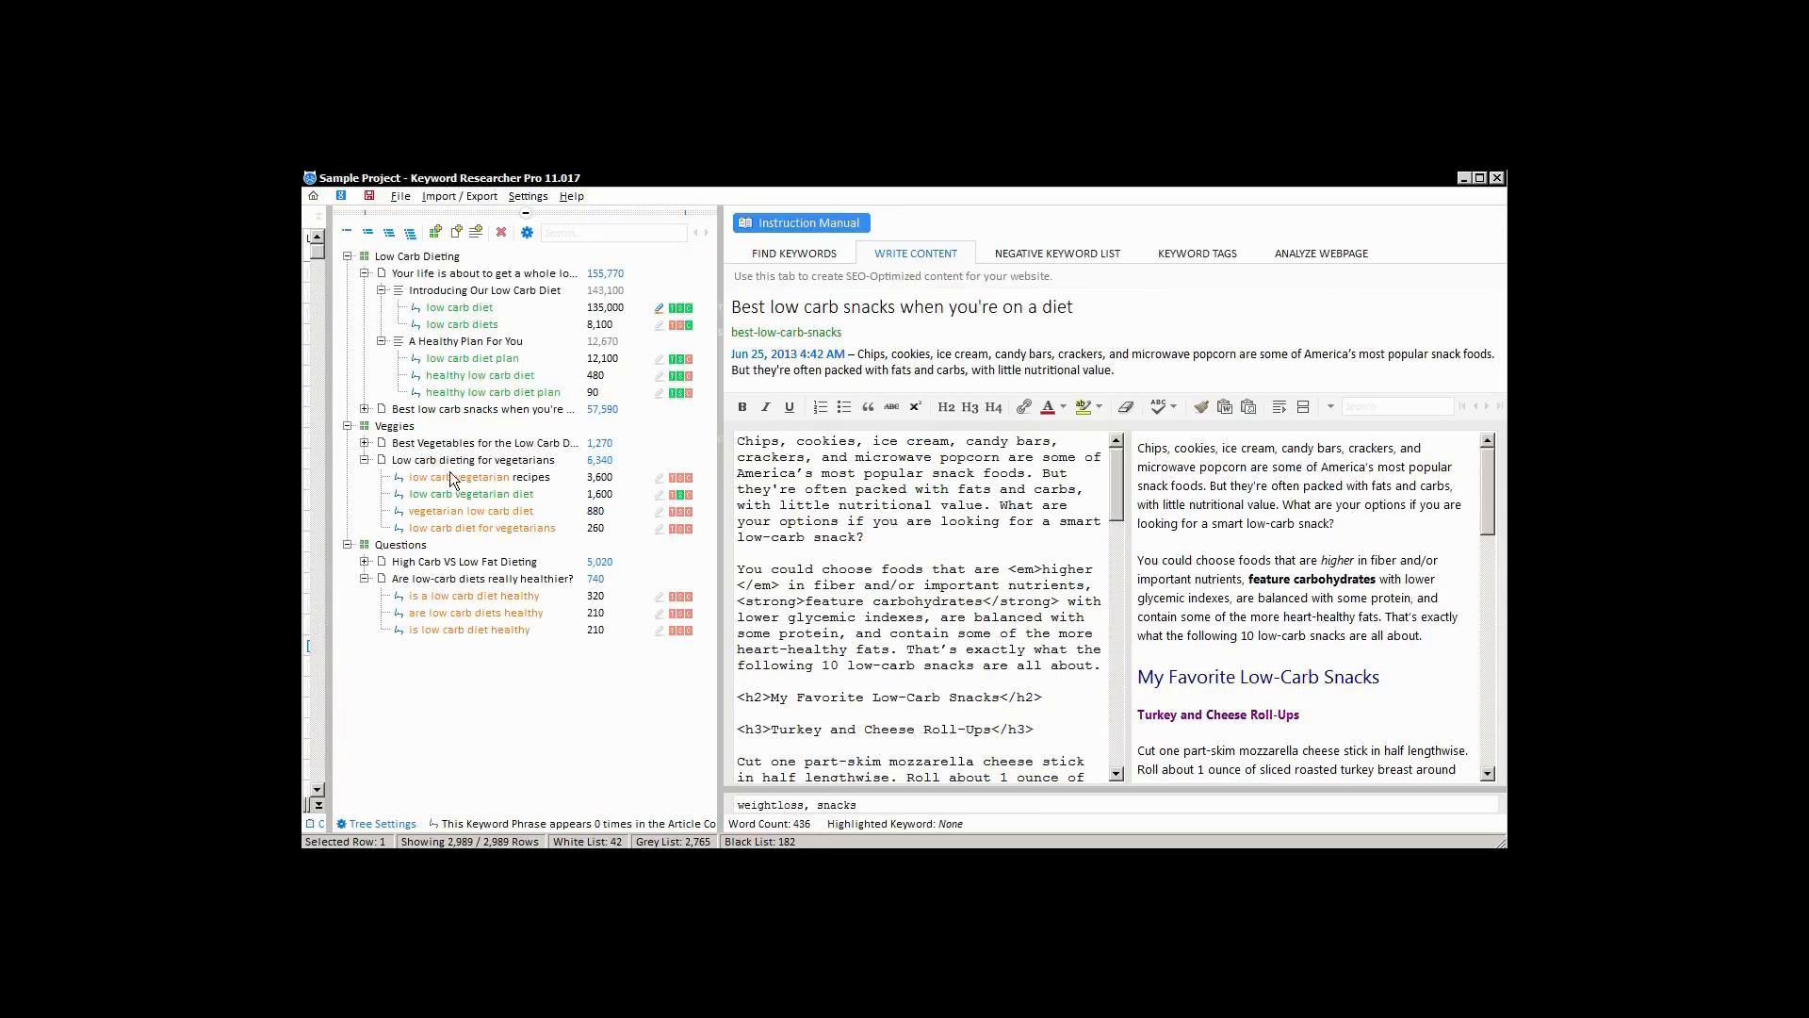
left_click(477, 495)
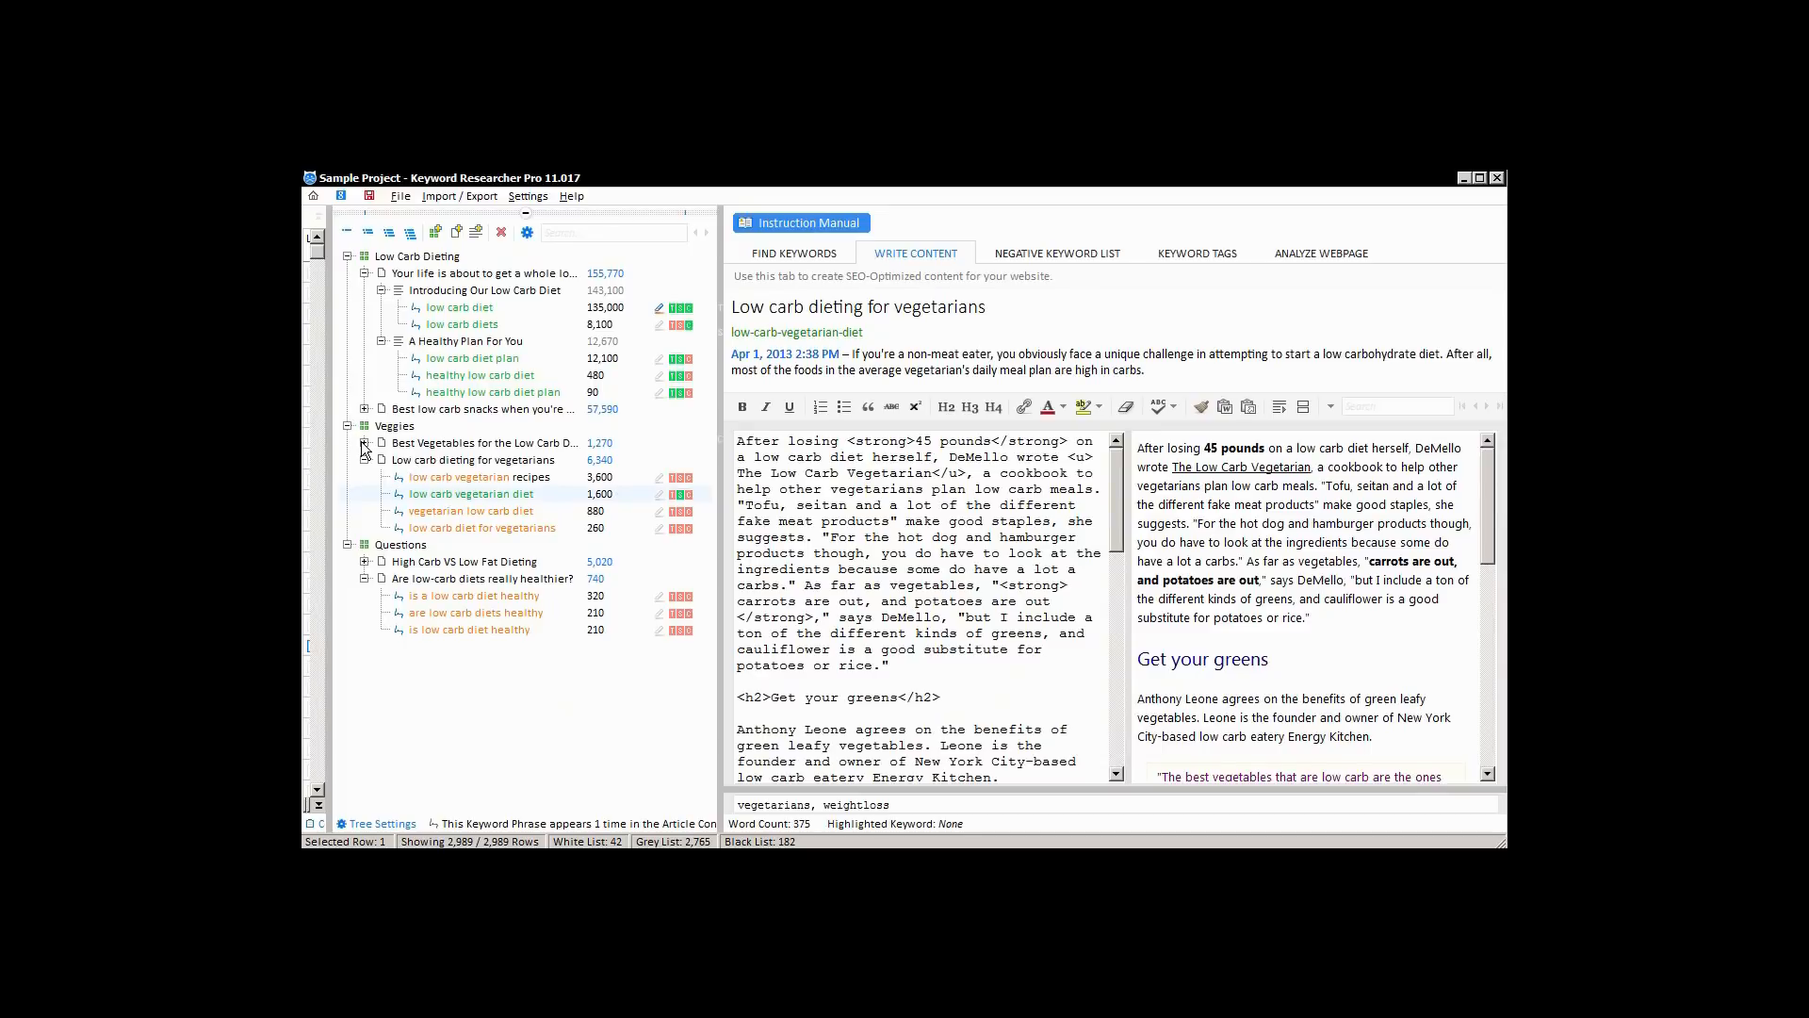
left_click(364, 443)
left_click(474, 461)
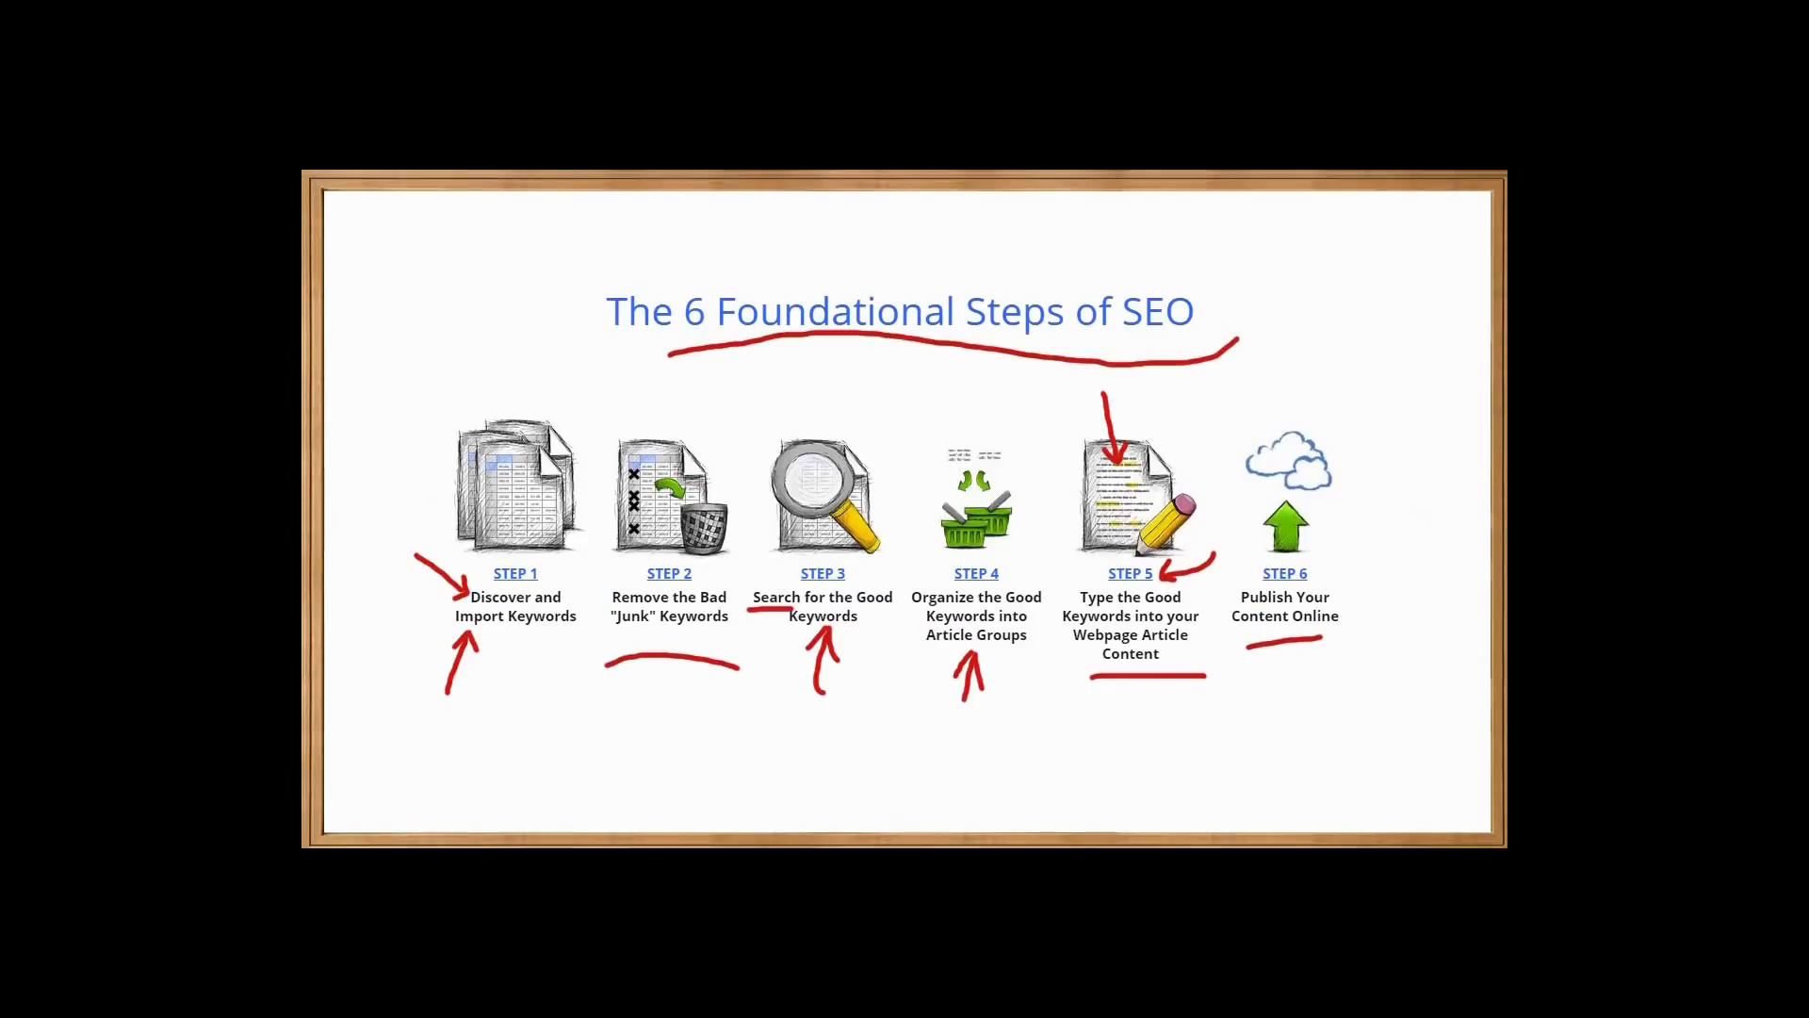
mouse_move(1330, 545)
left_mouse_down()
mouse_move(1353, 575)
mouse_move(1394, 548)
left_mouse_up()
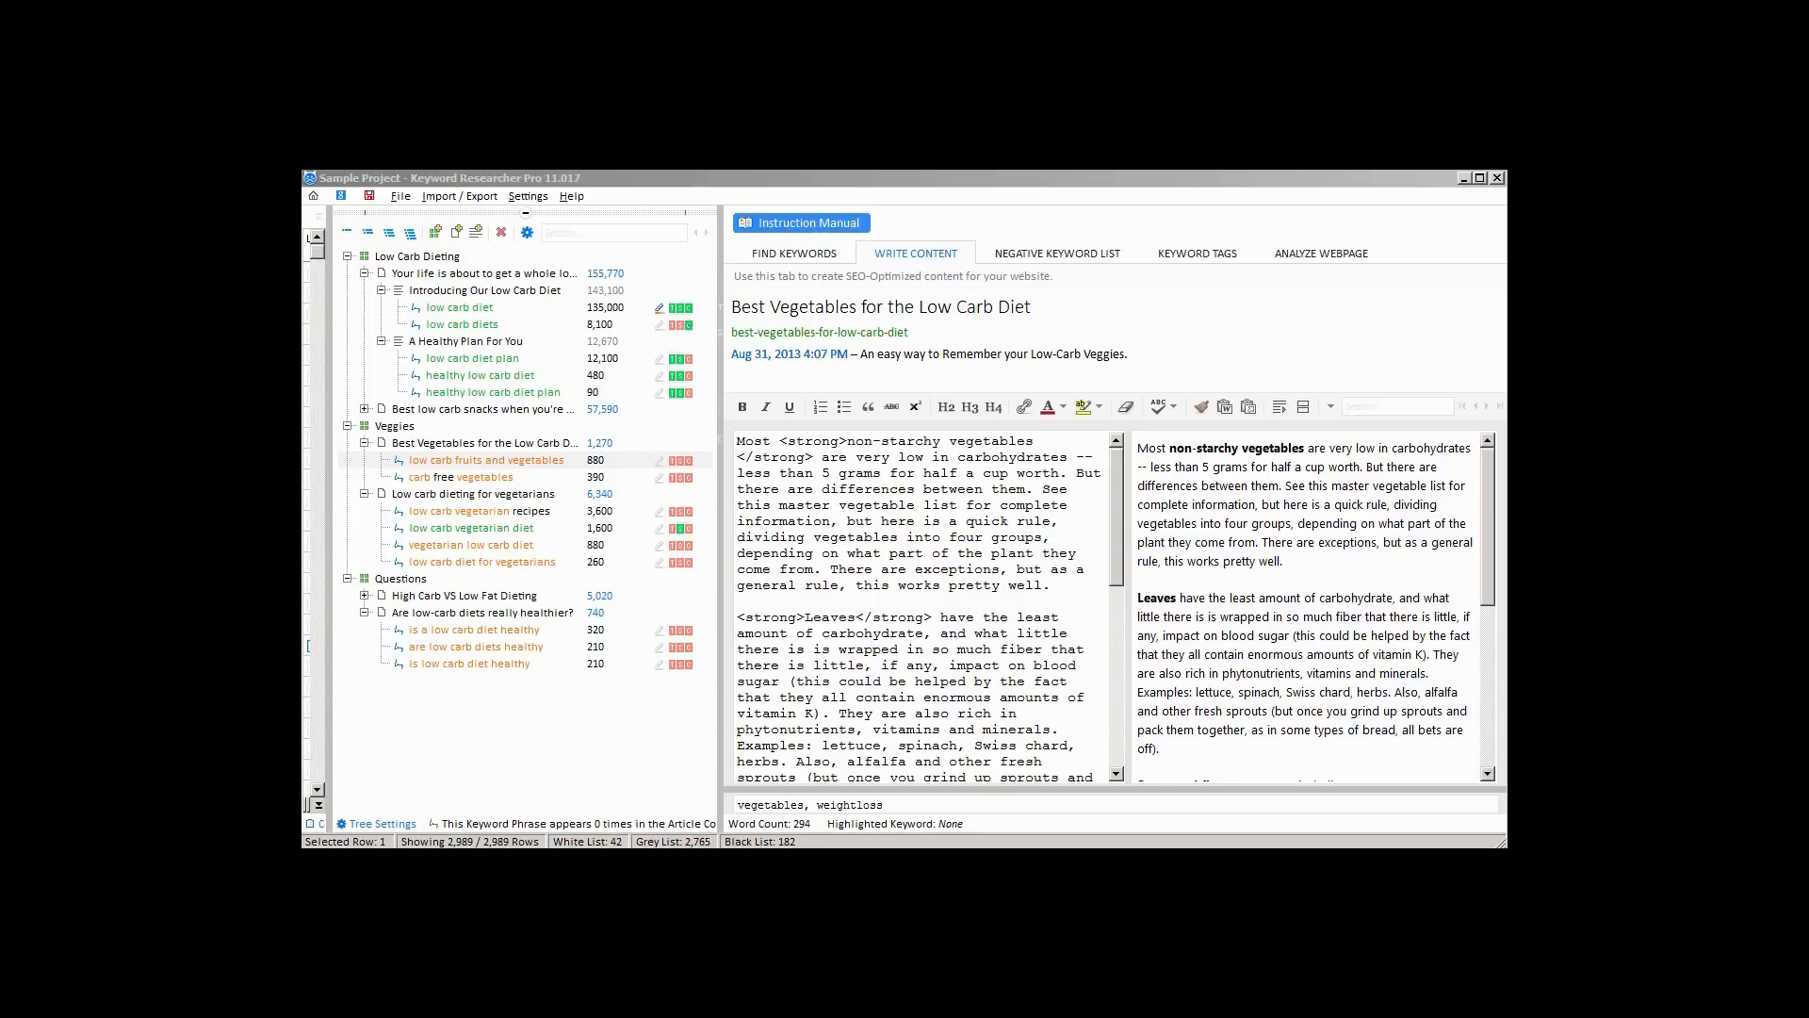
Open the export of article content to a WordPress XML file
left_click(462, 196)
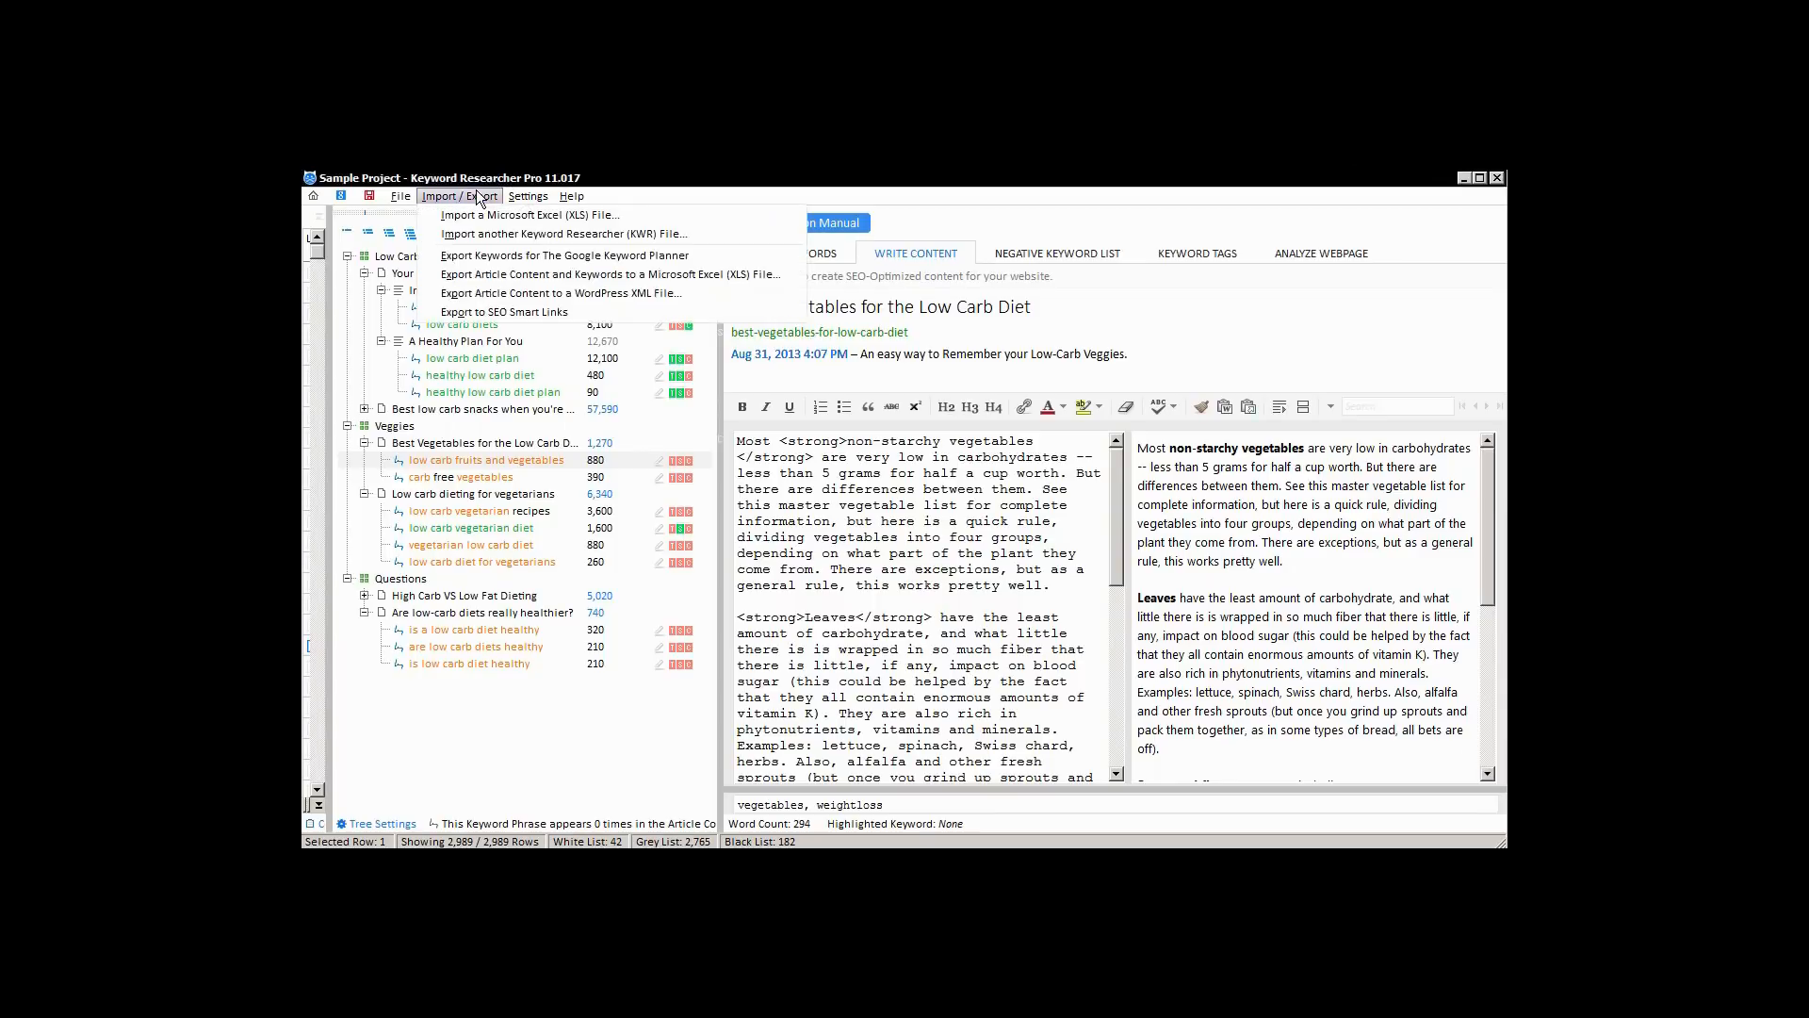
left_click(675, 294)
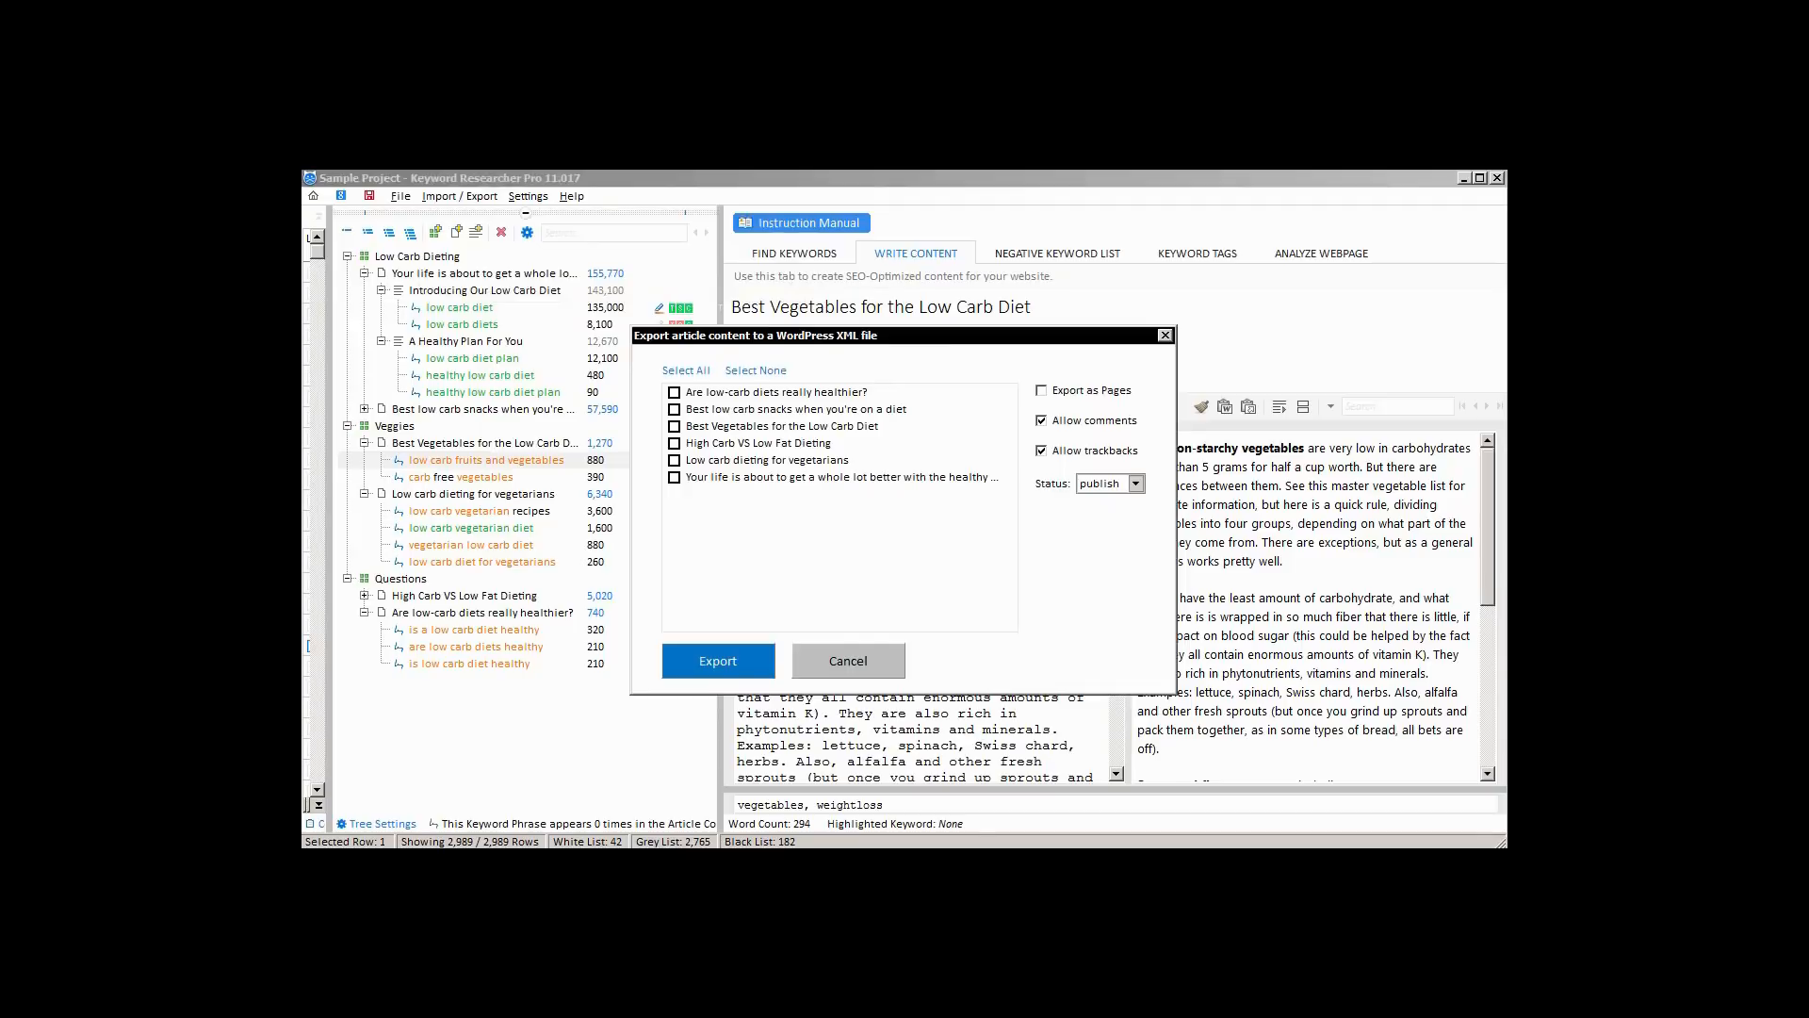